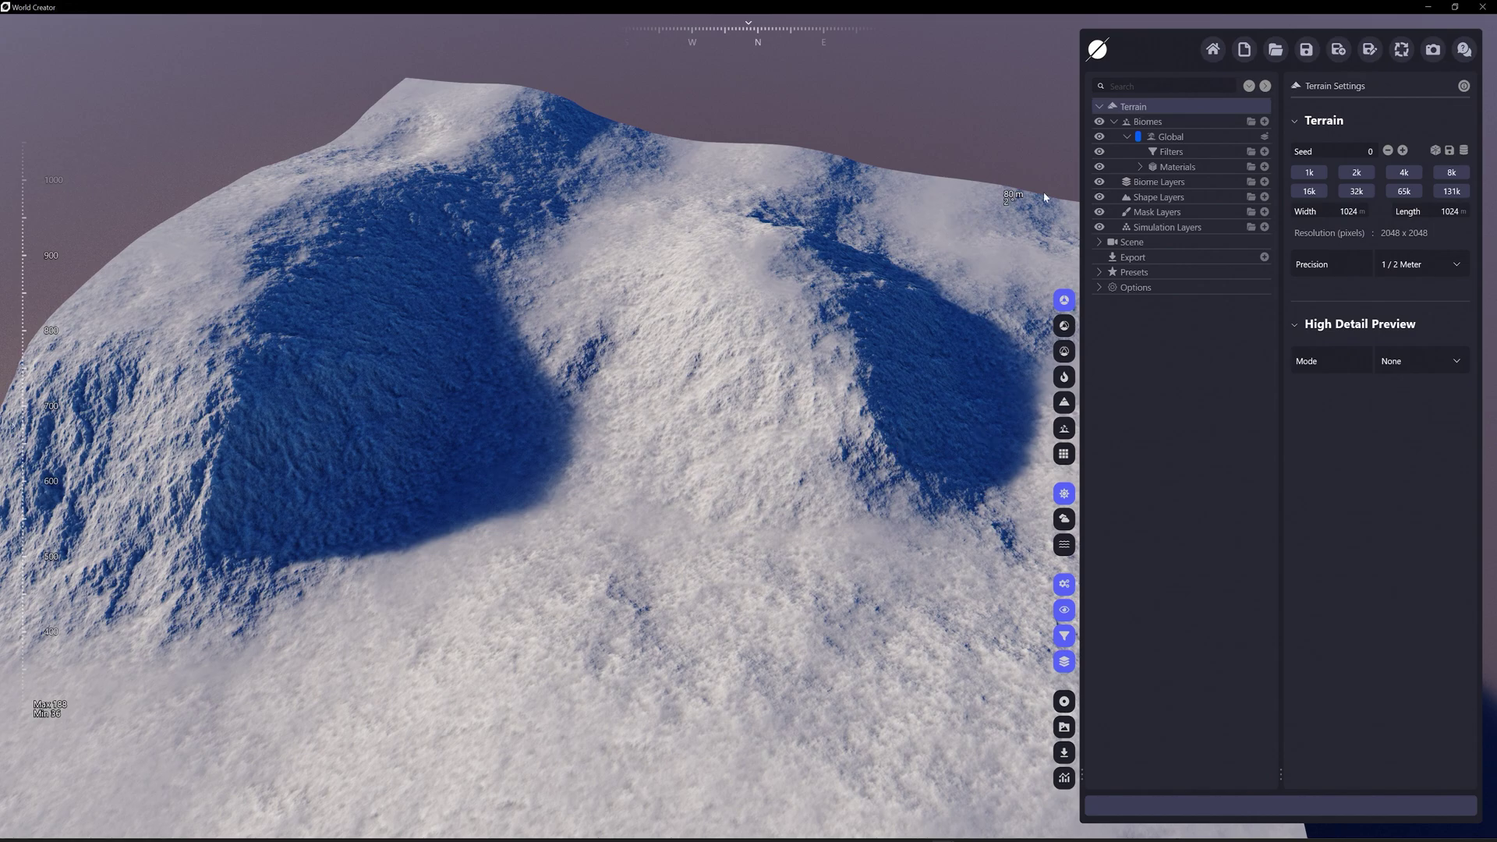
Add an Advanced Erosion Sediment Flows filter and raise its Initial Water from 1.00 to 2.65.
click(1264, 151)
mouse_move(1122, 299)
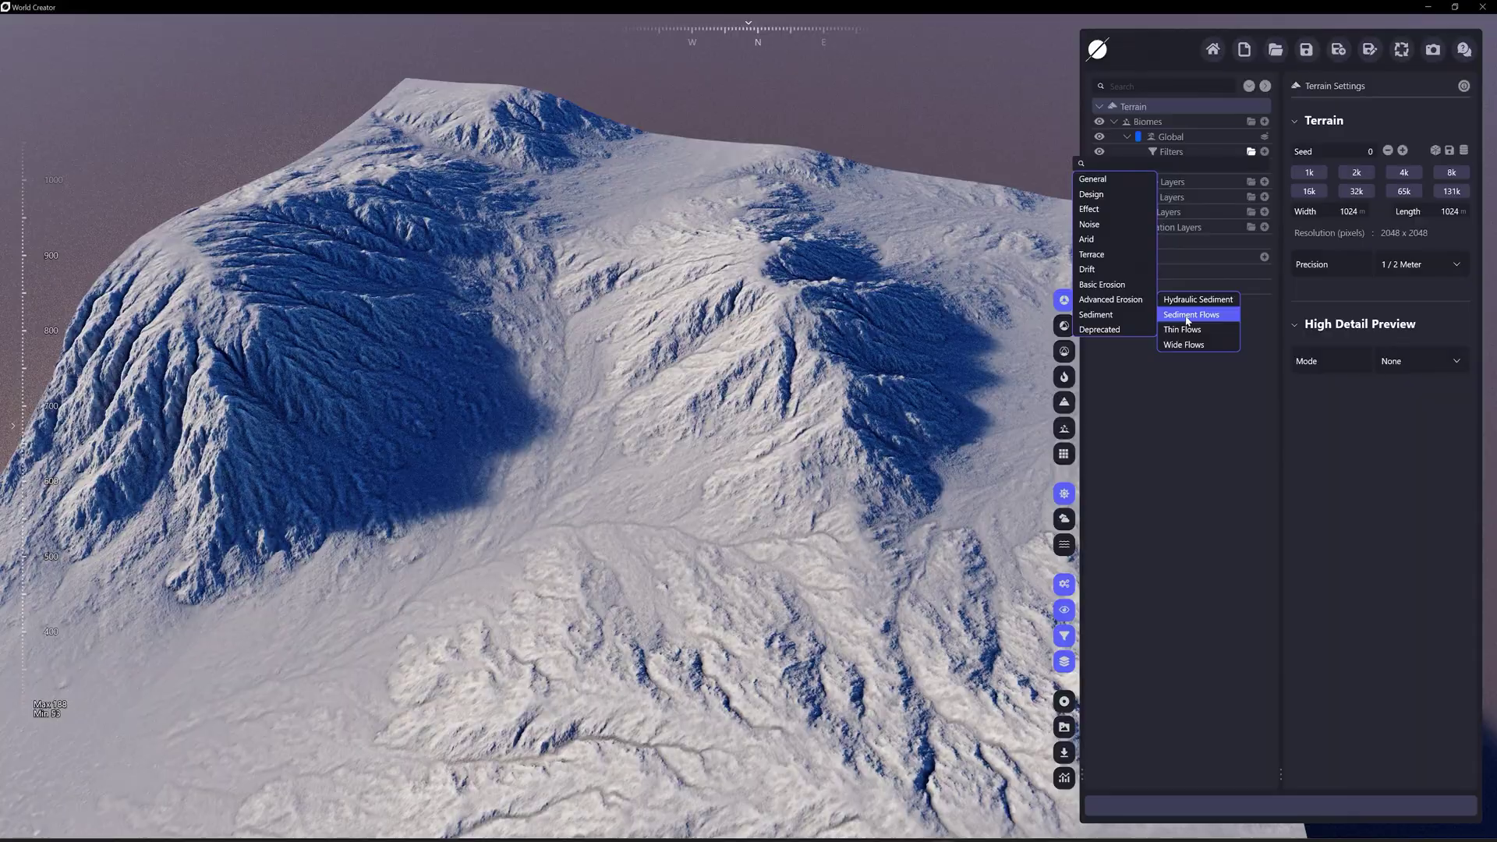
click(1188, 315)
scroll(1343, 672, down, 3)
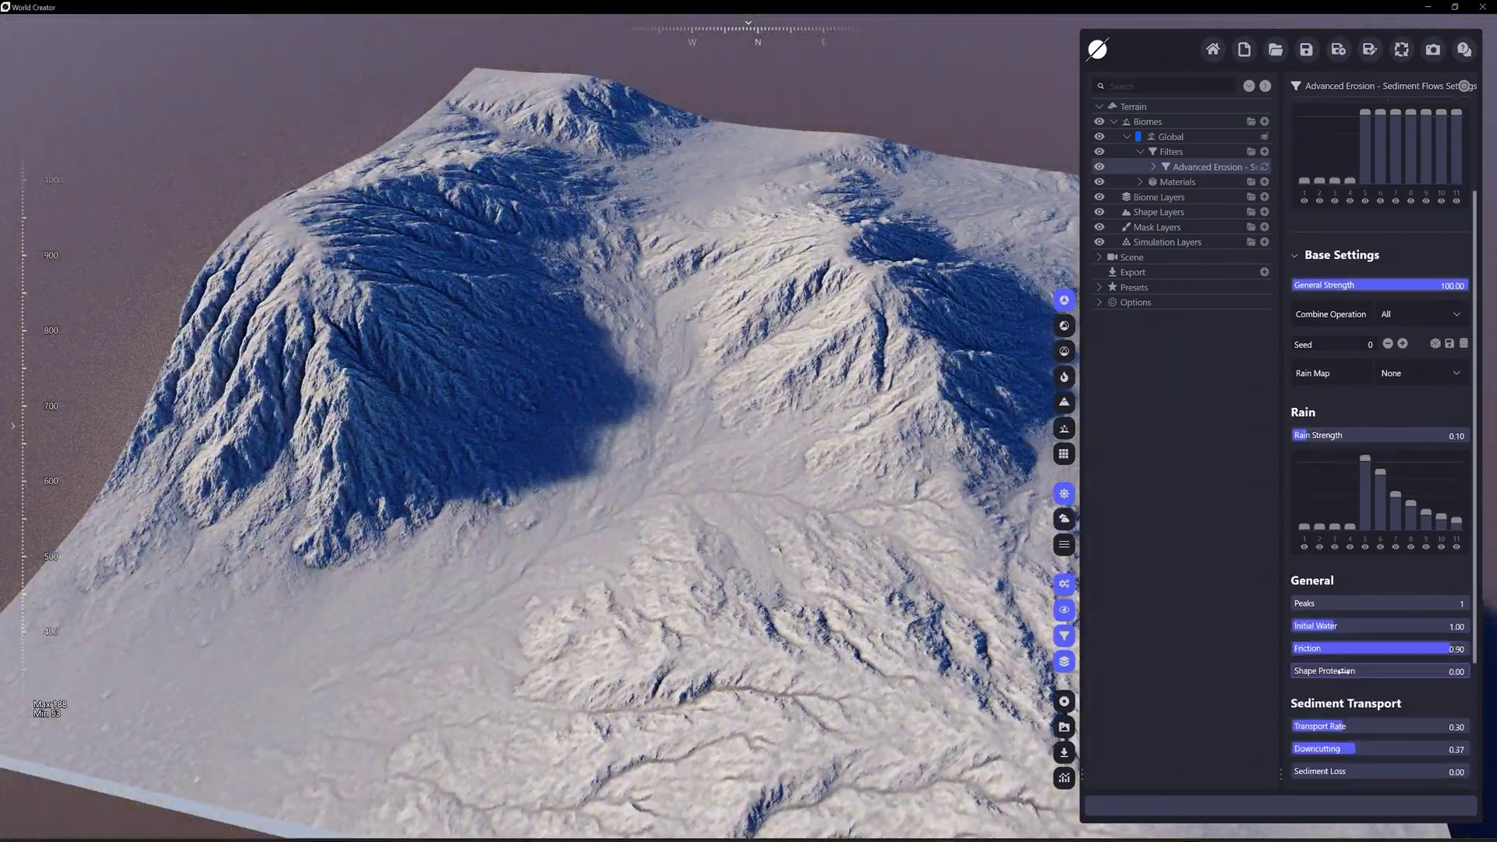
drag(1332, 626, 1408, 626)
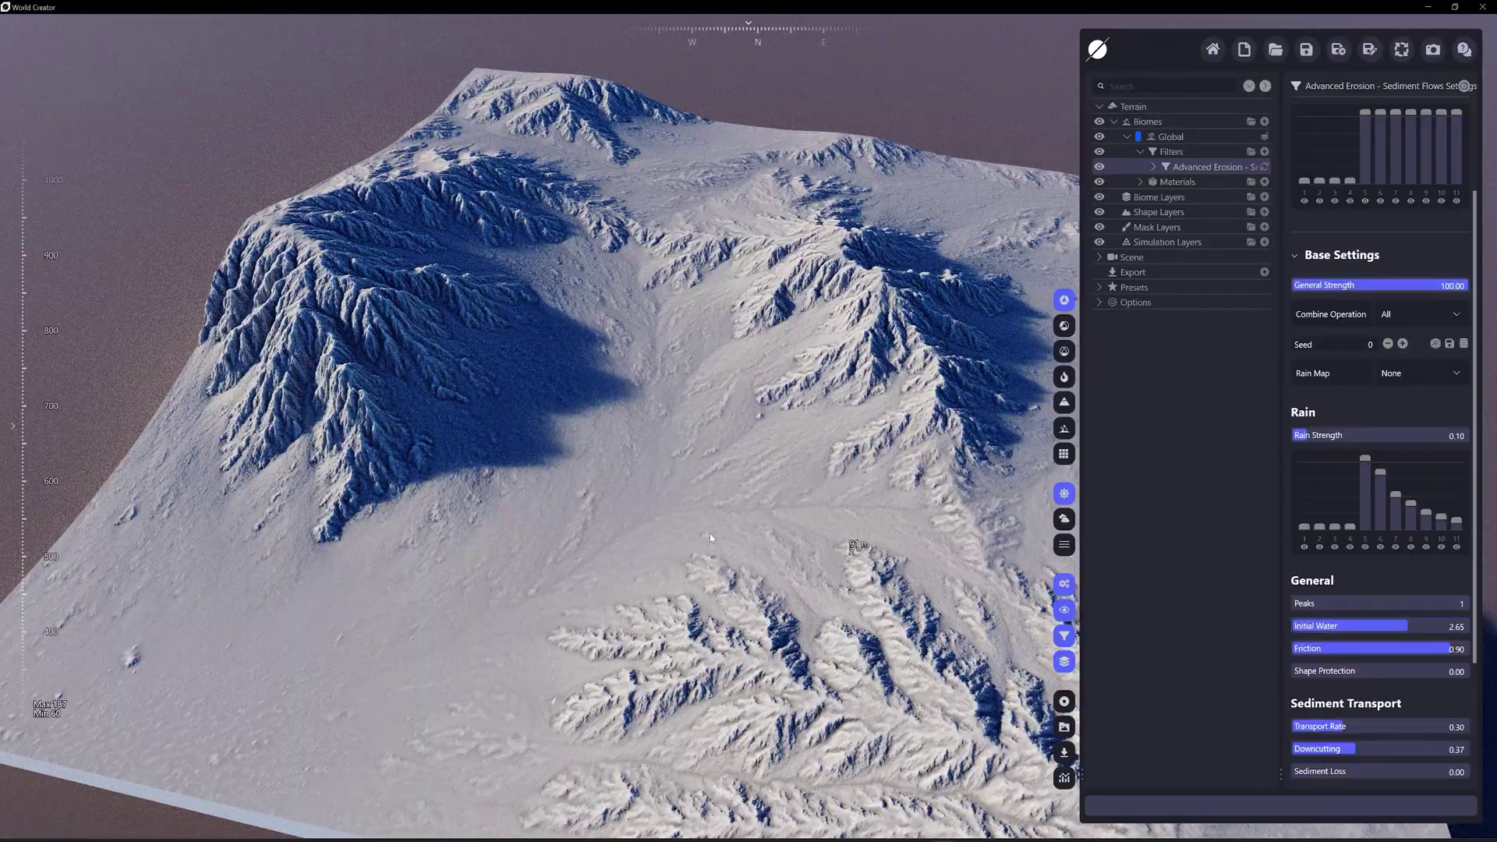
scroll(710, 537, up, 5)
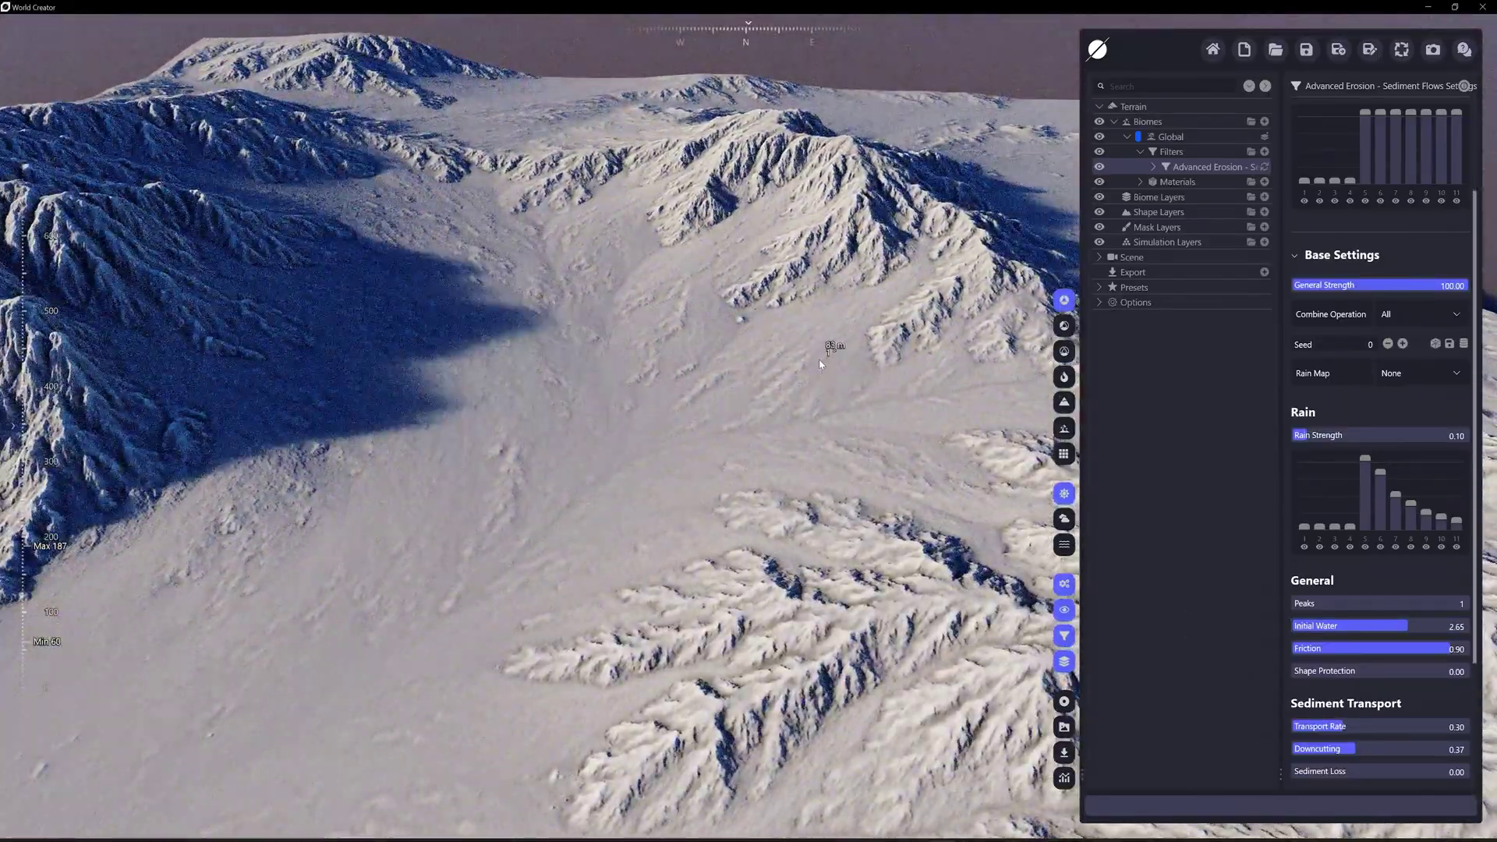
drag(821, 364, 808, 480)
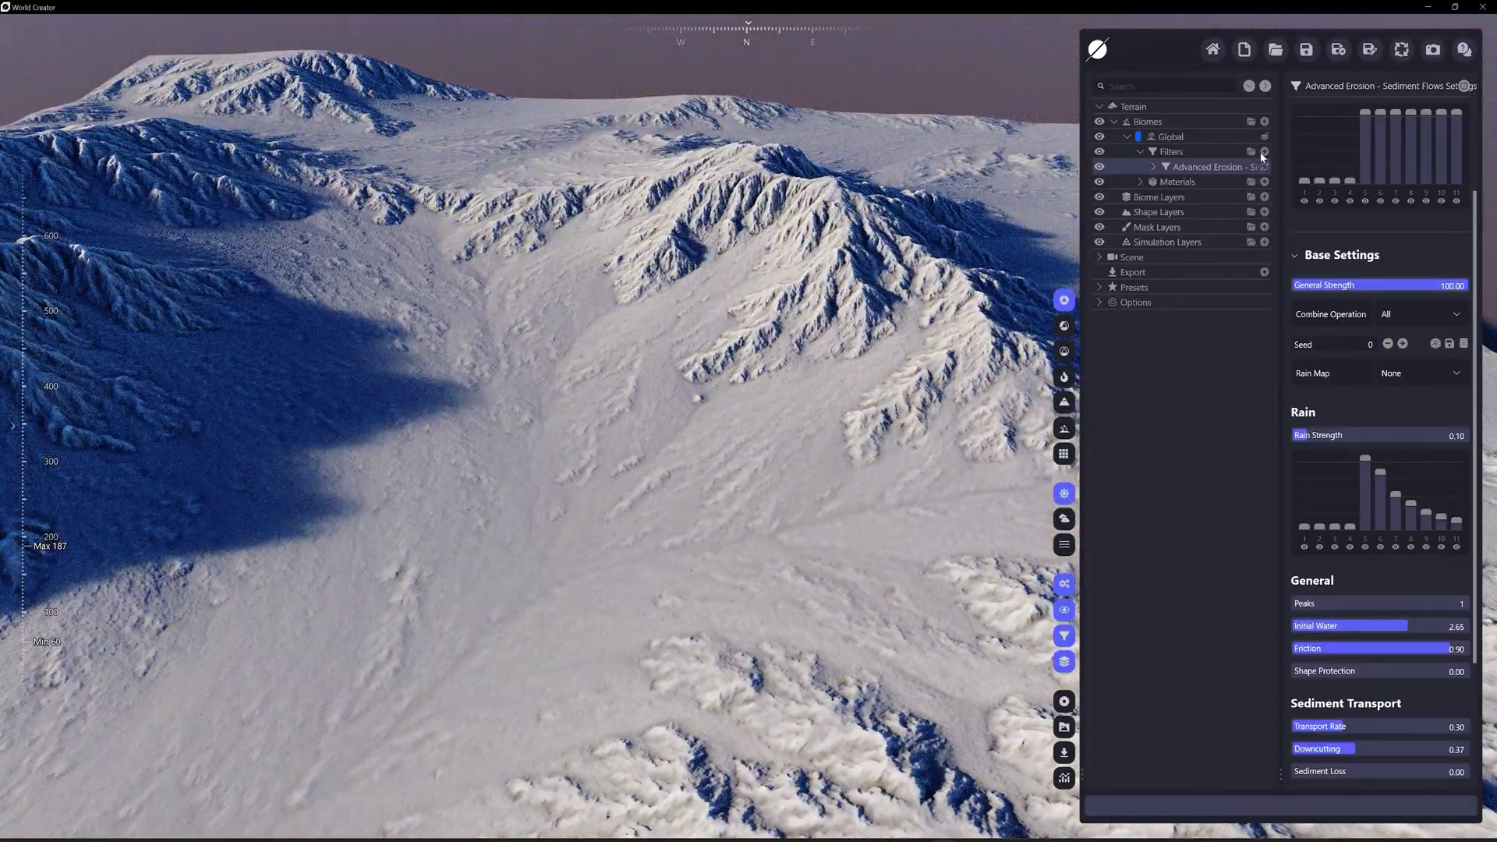
click(1264, 152)
mouse_move(1099, 248)
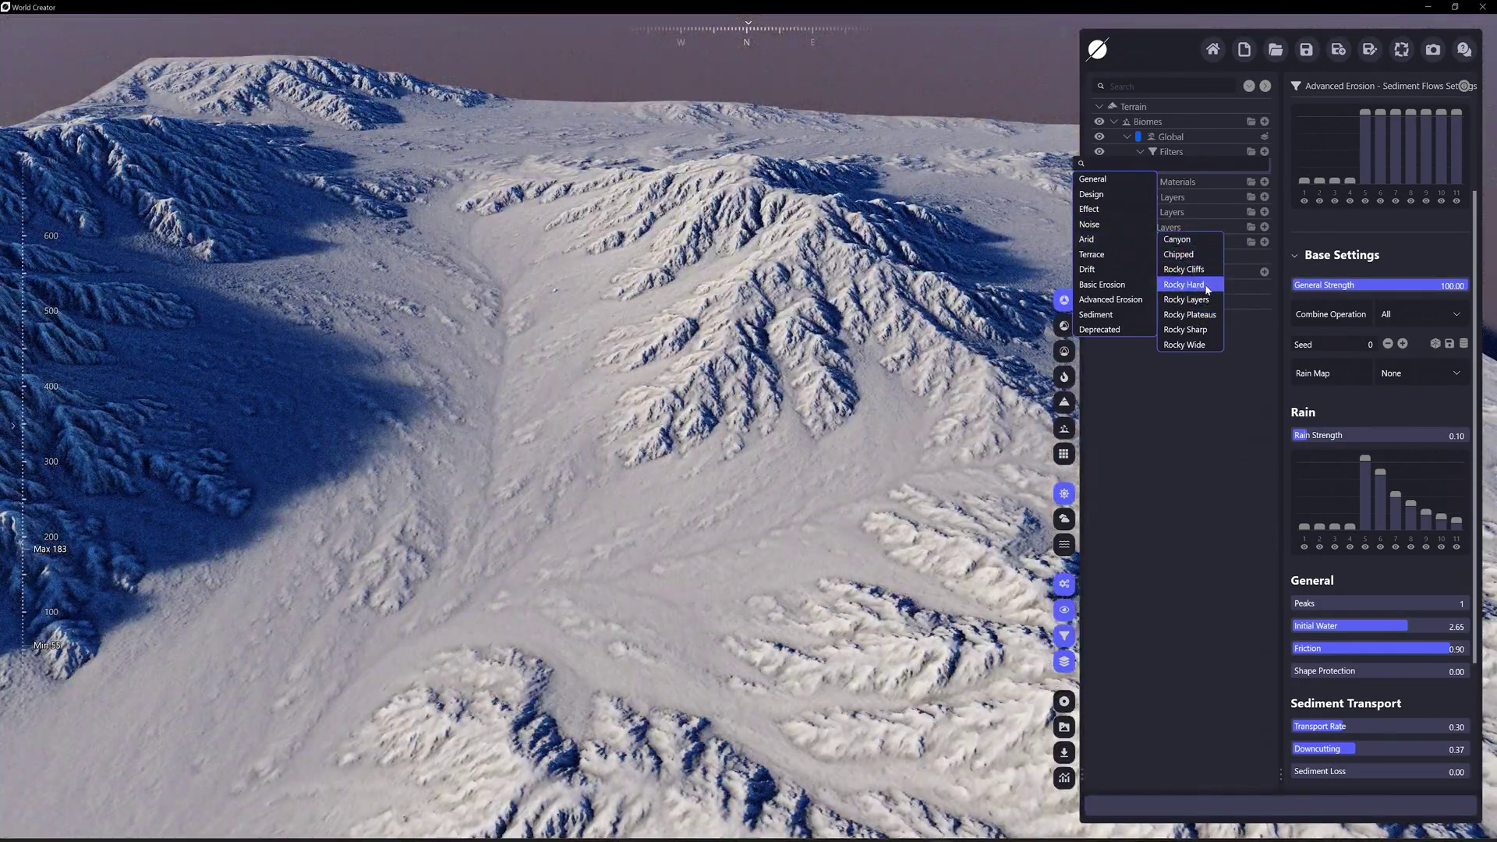
Add an Arid Rocky Hard filter distributed by the Rocky terrain attribute.
click(1186, 285)
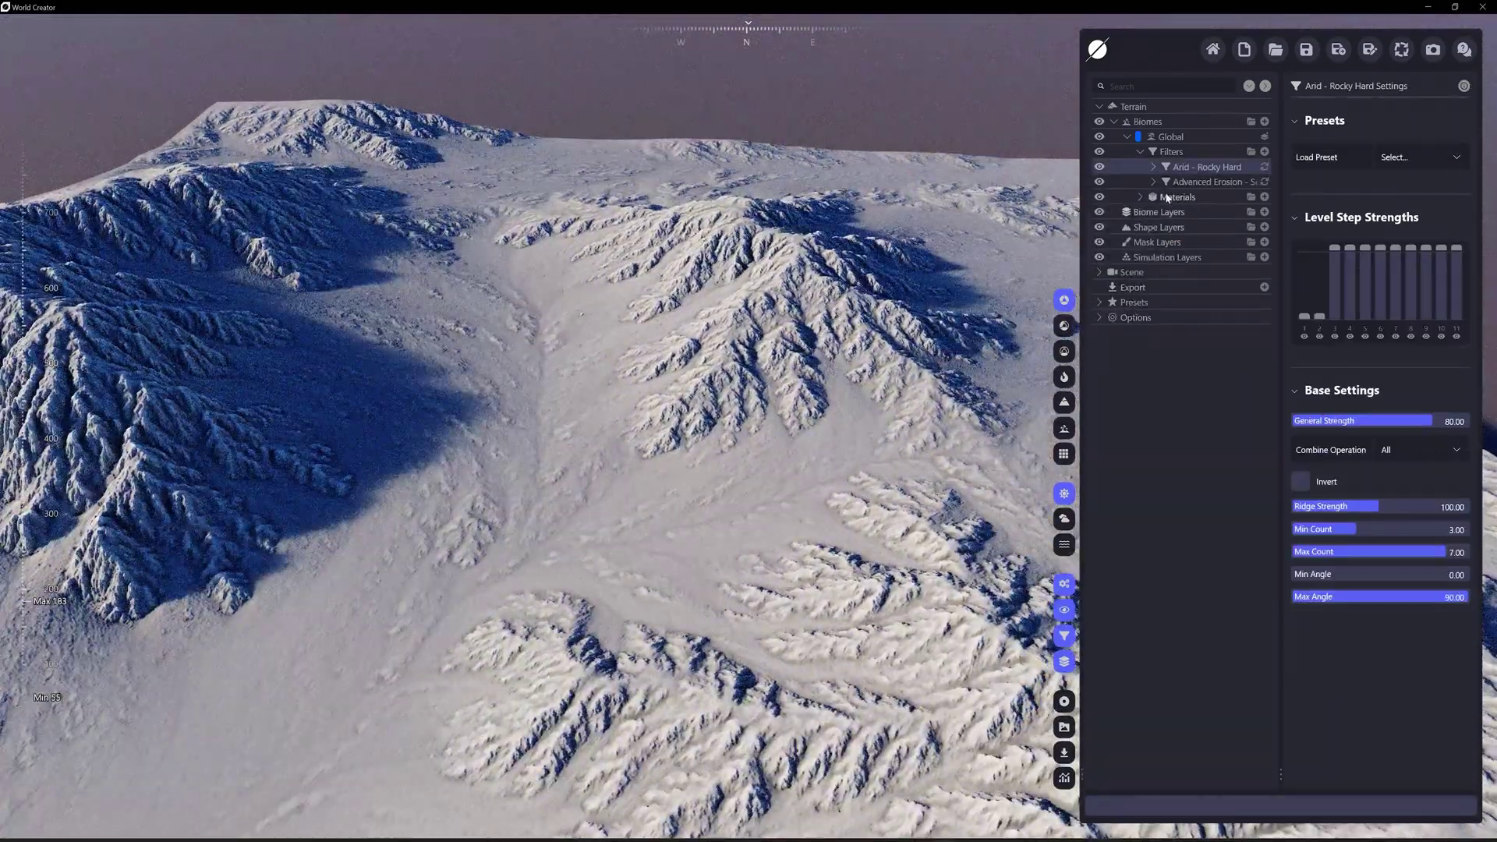
click(1153, 167)
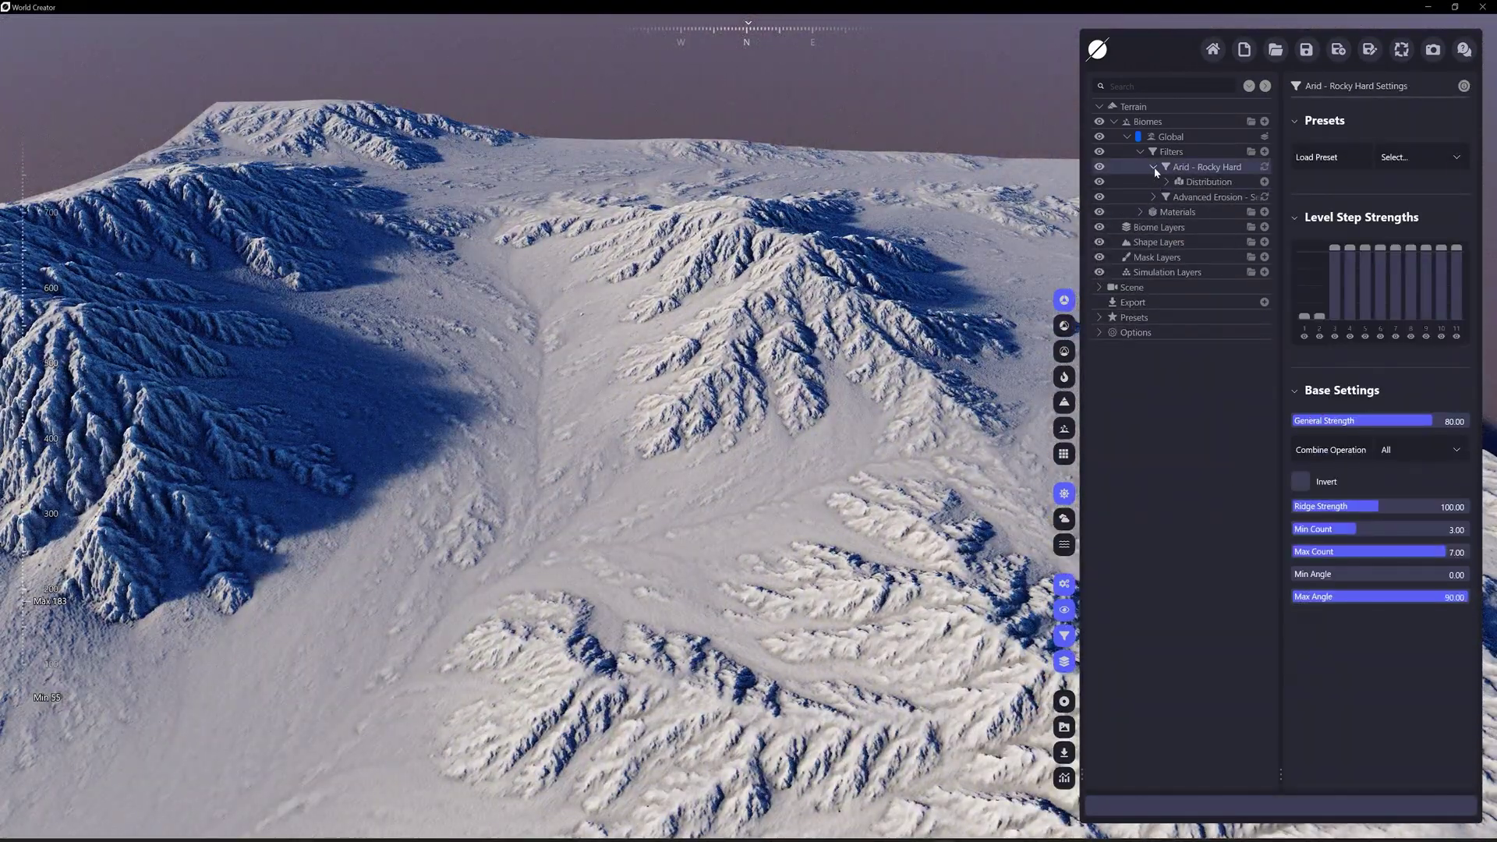
click(1264, 183)
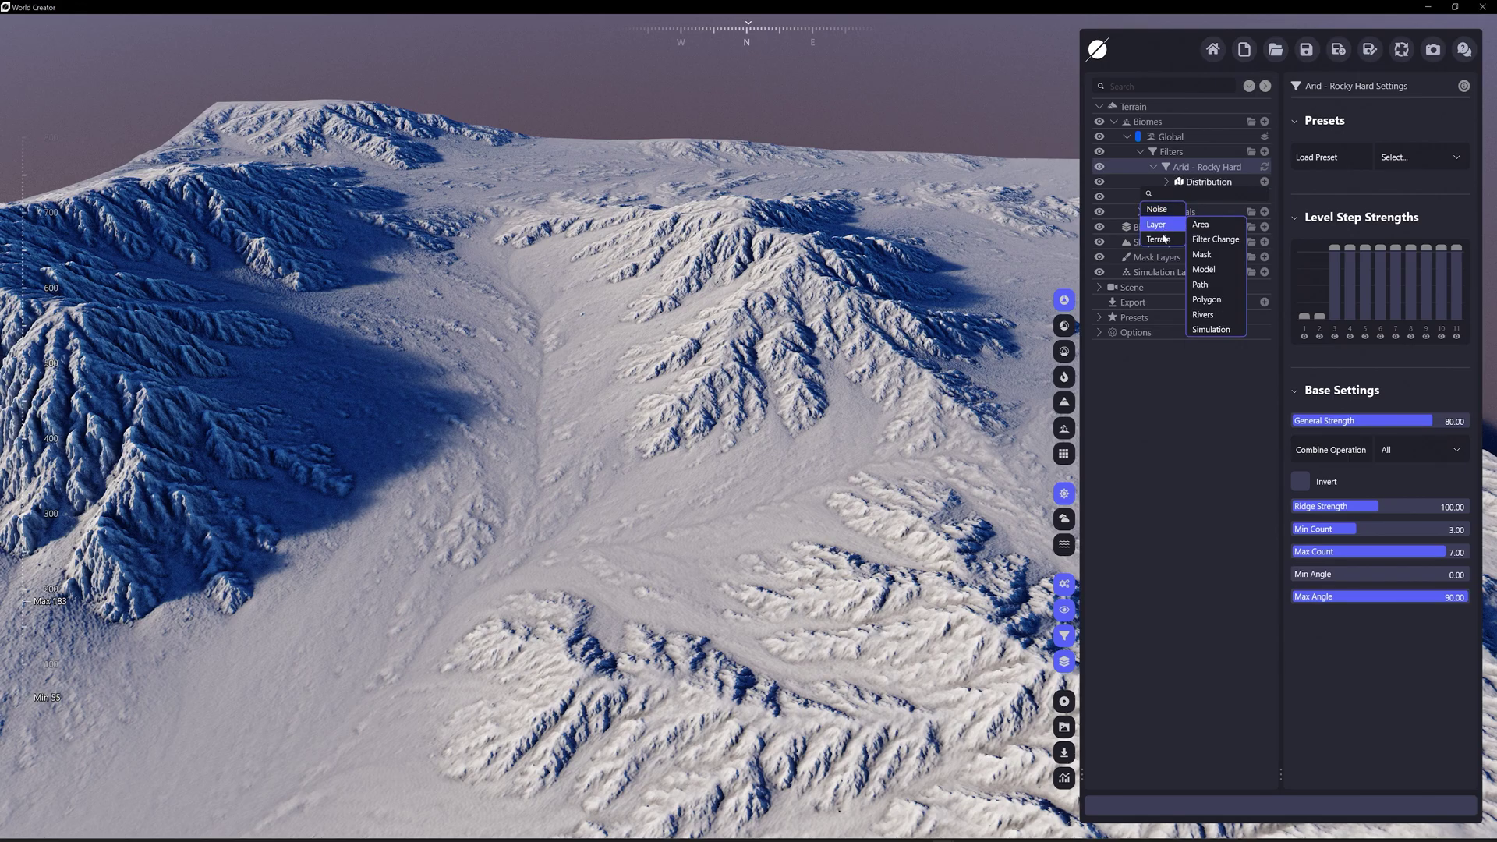
mouse_move(1162, 239)
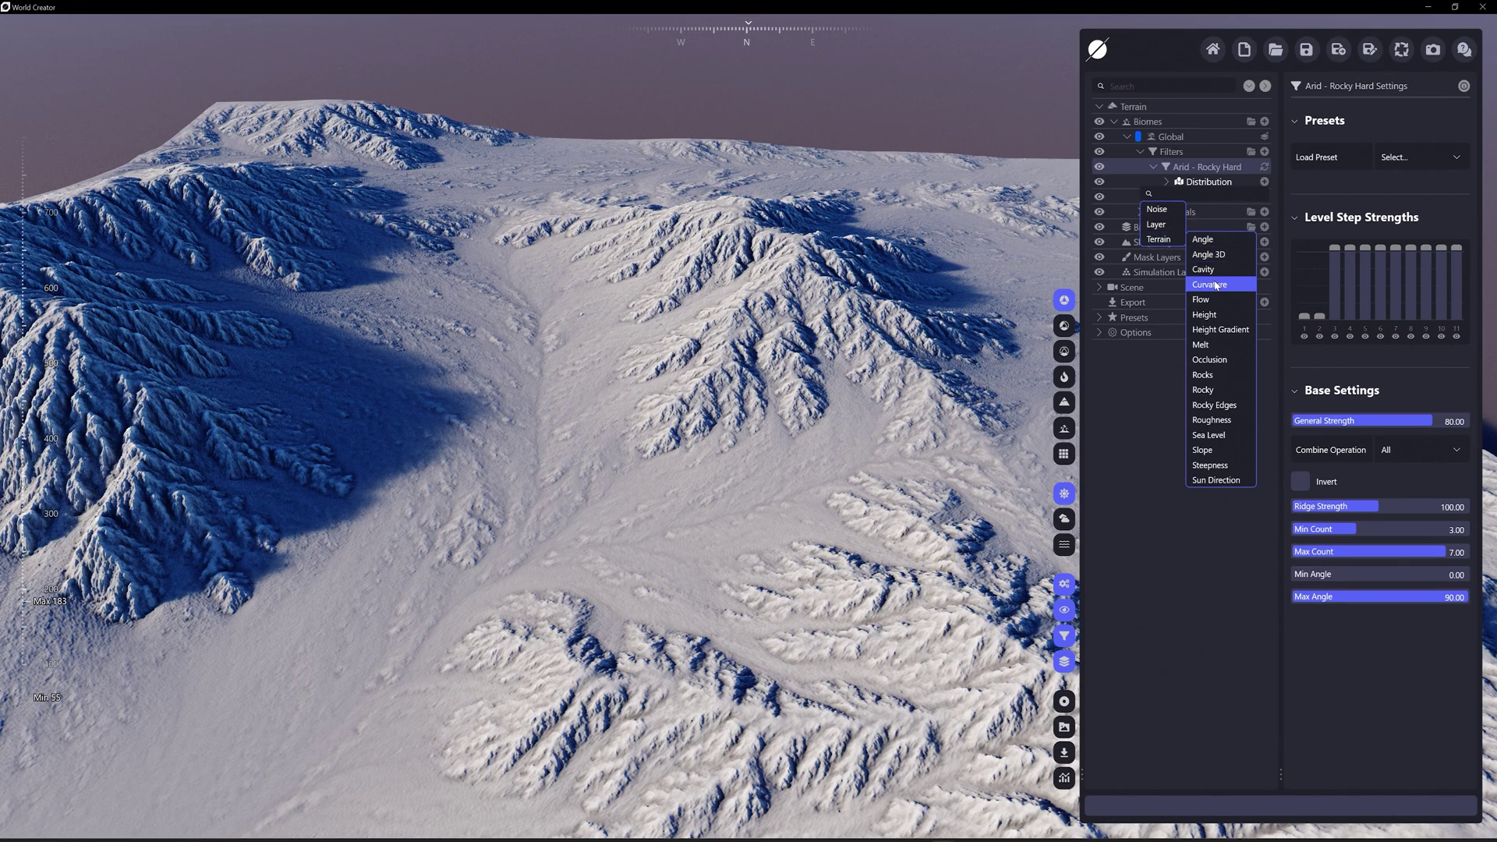
click(1221, 390)
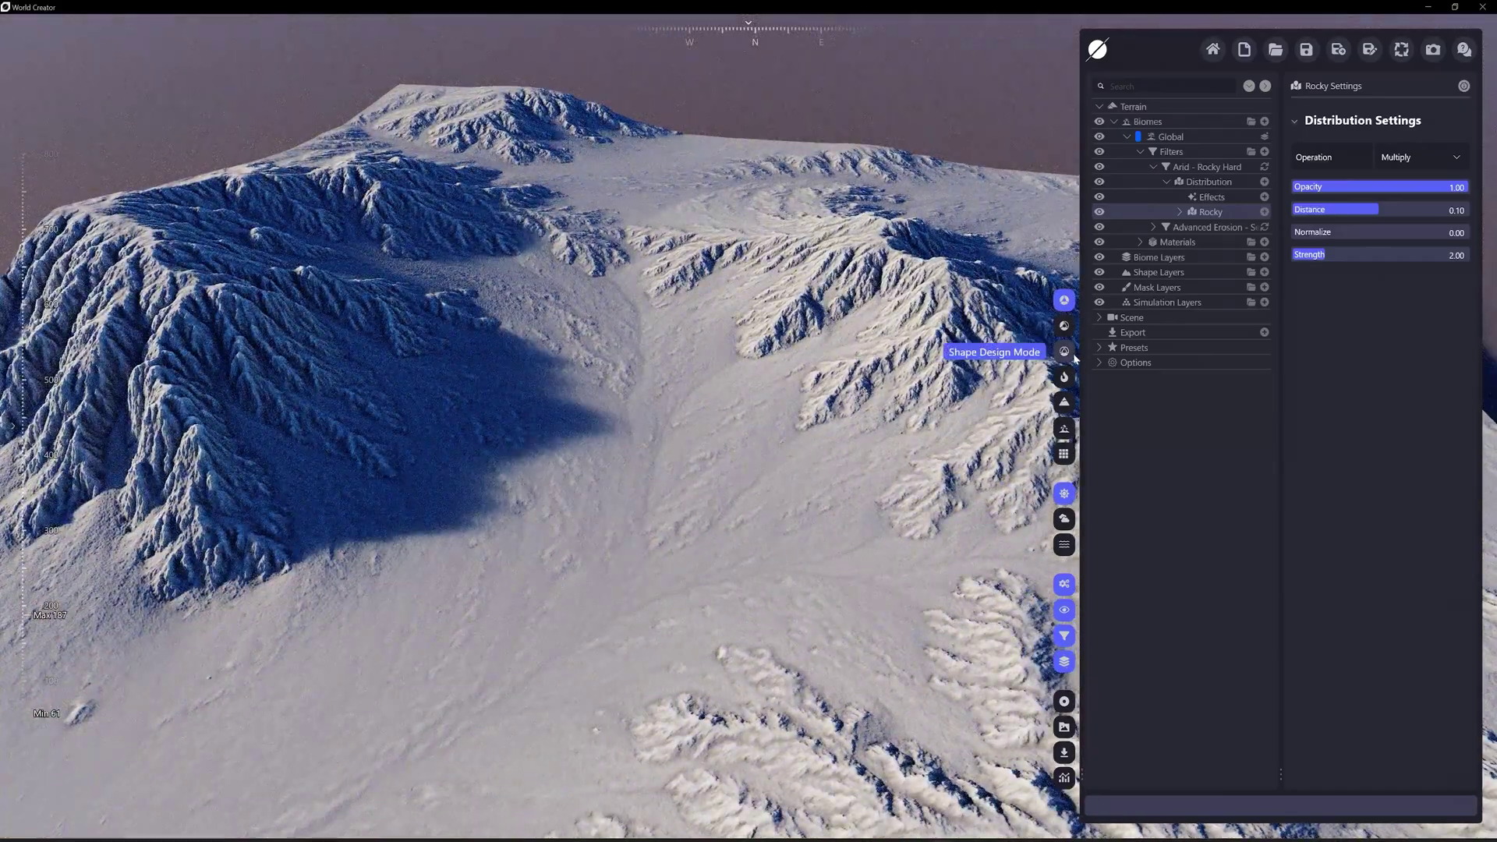
With the heatmap shown, lower the distribution Distance to 0.05 and Strength to 1.53.
click(1065, 377)
scroll(905, 351, up, 2)
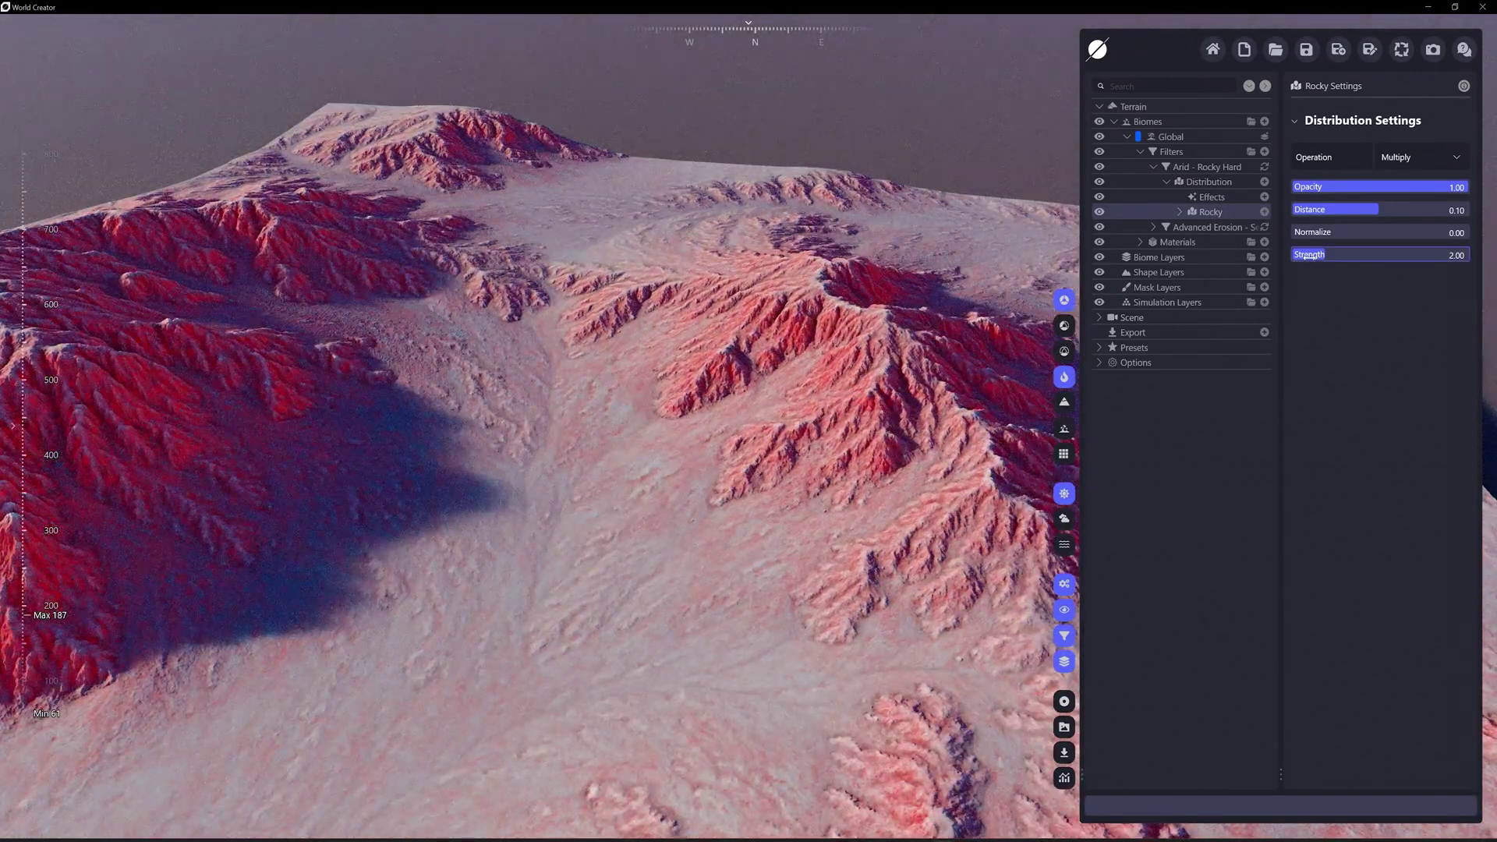
mouse_move(1381, 209)
shift+mouse_down()
mouse_move(1341, 209)
mouse_move(1354, 209)
shift+mouse_up()
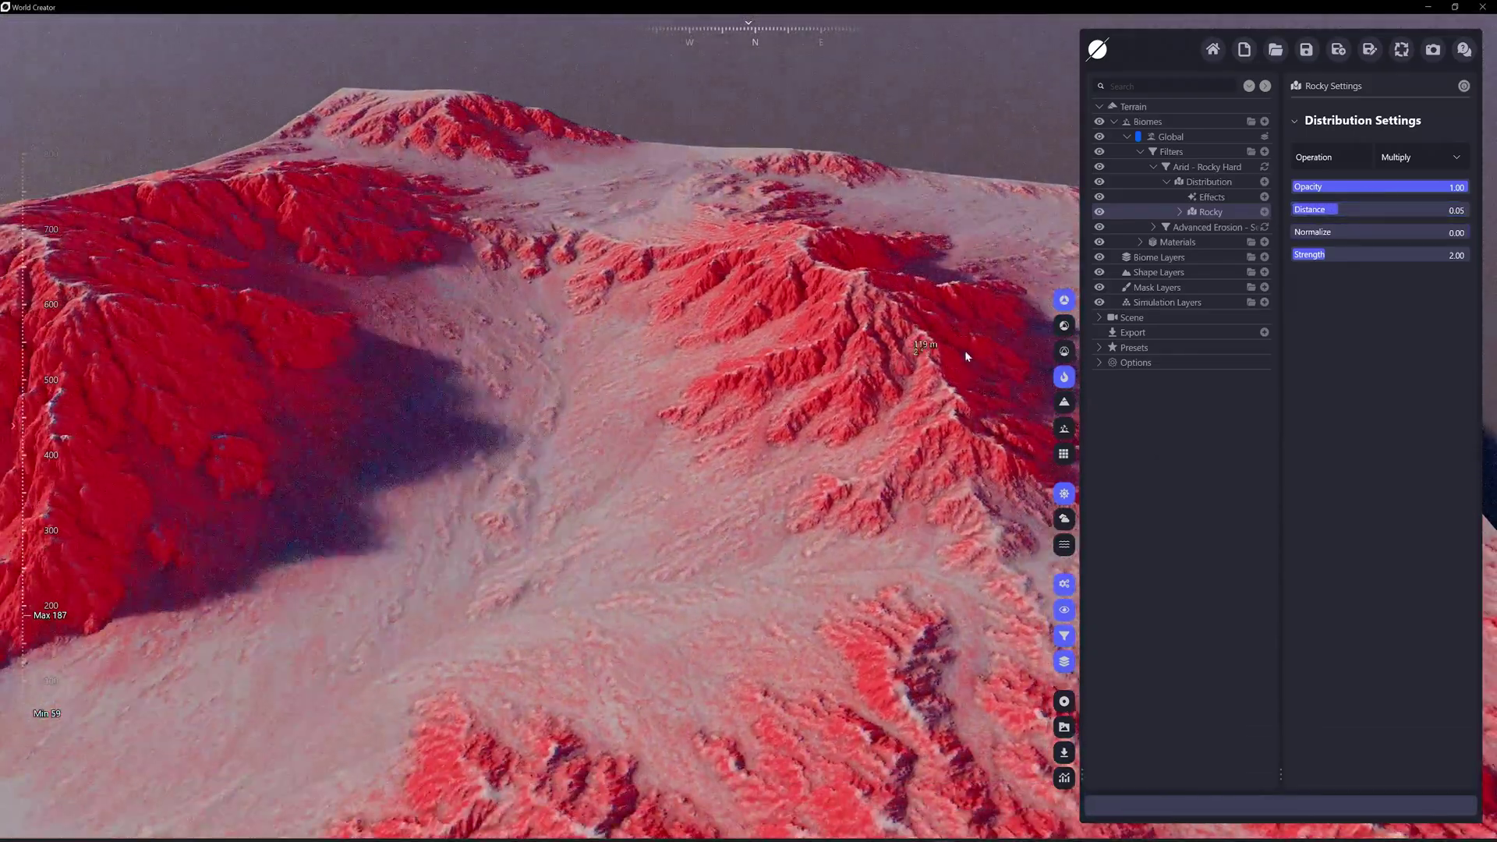
mouse_move(1335, 258)
shift+mouse_down()
mouse_move(1291, 259)
mouse_move(1341, 259)
shift+mouse_up()
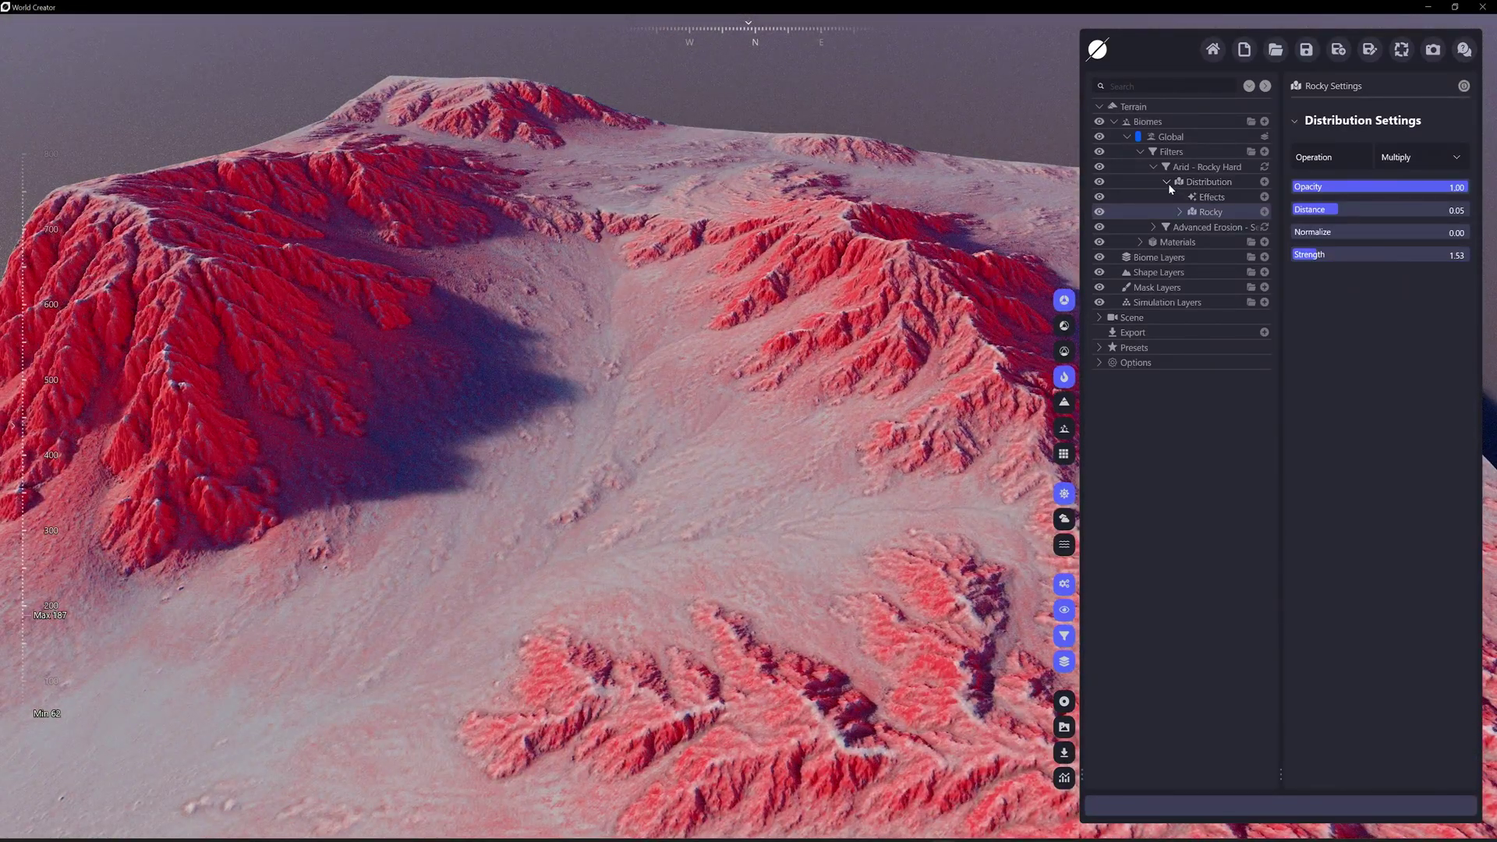
click(1168, 182)
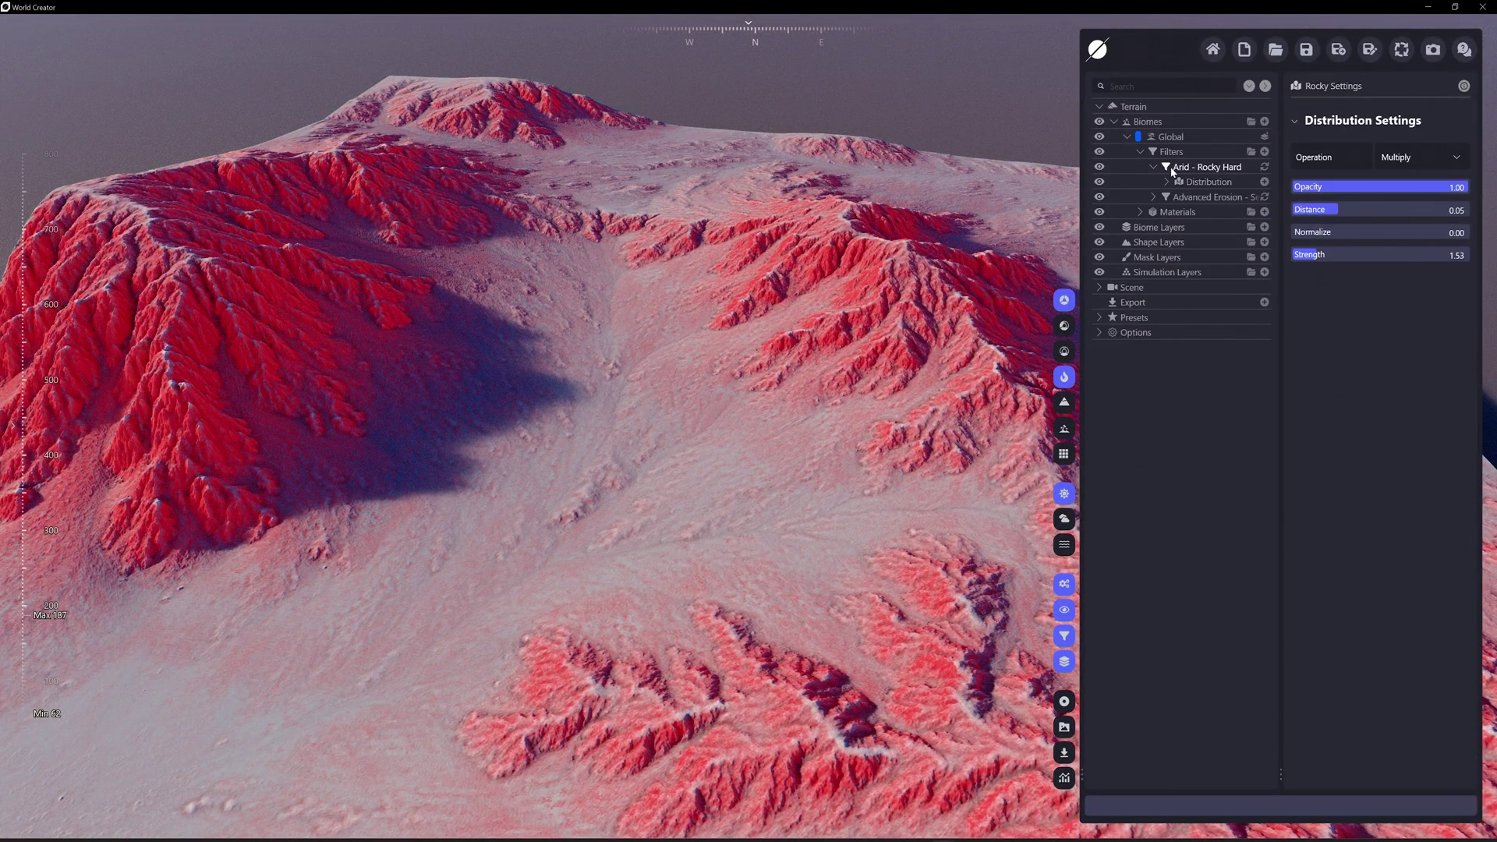
Hide the heatmap and toggle the Rocky Hard filter off and on to compare.
click(1169, 172)
click(1154, 167)
scroll(848, 294, up, 5)
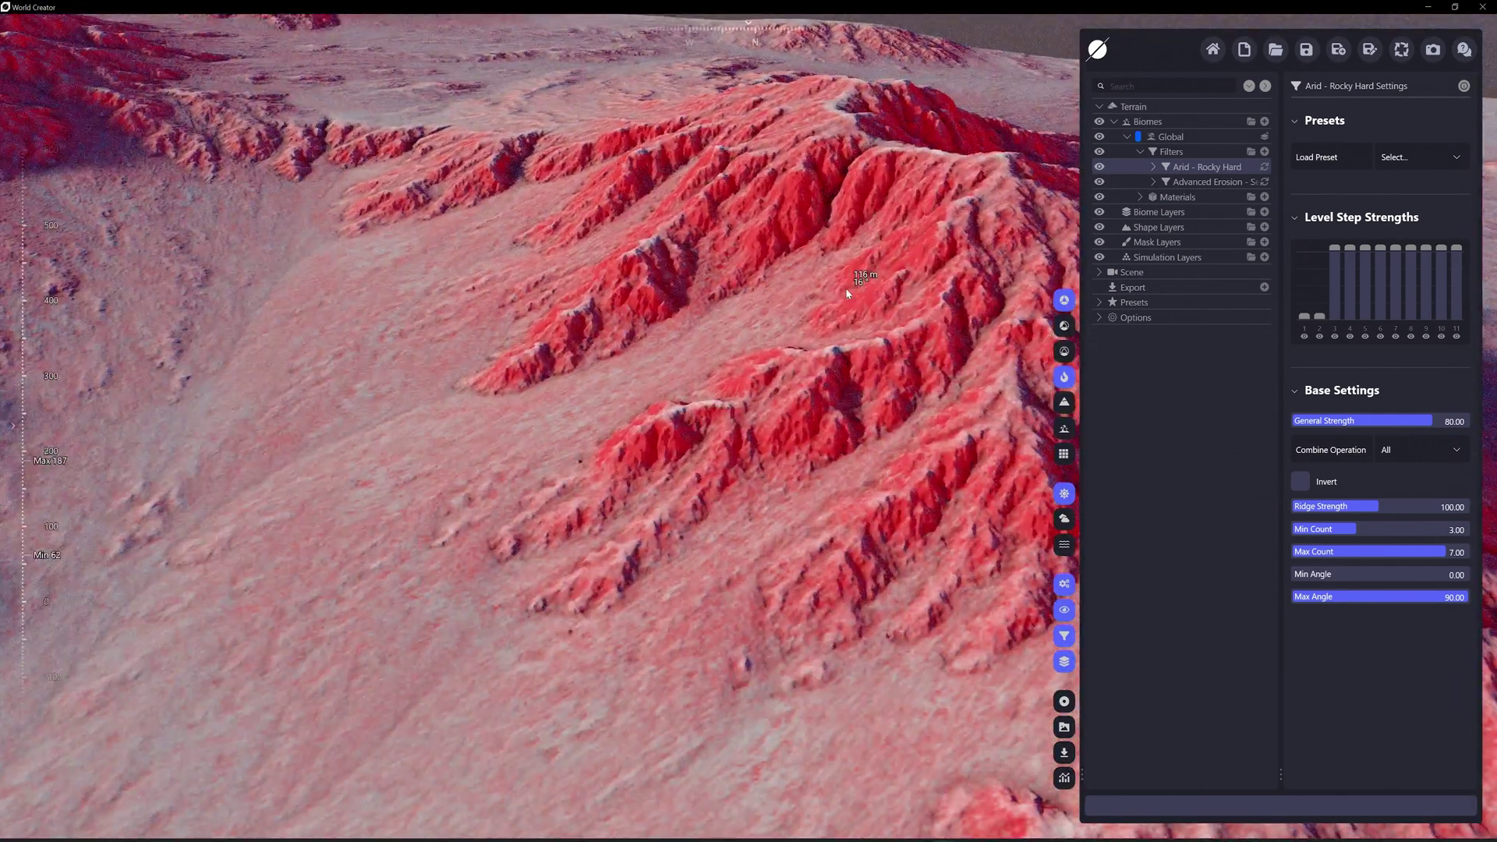
scroll(864, 341, down, 3)
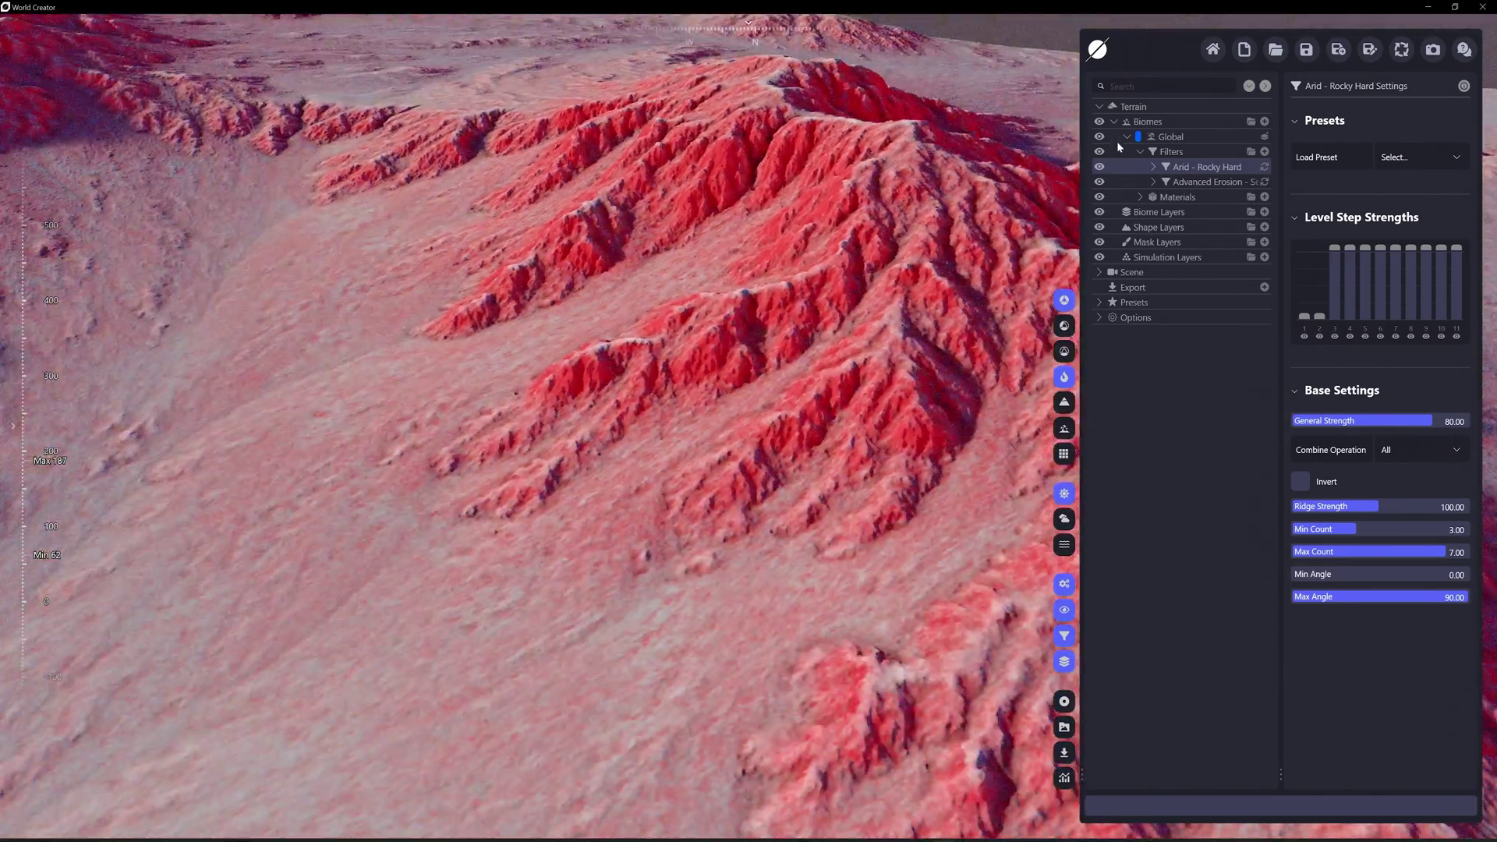
click(1065, 377)
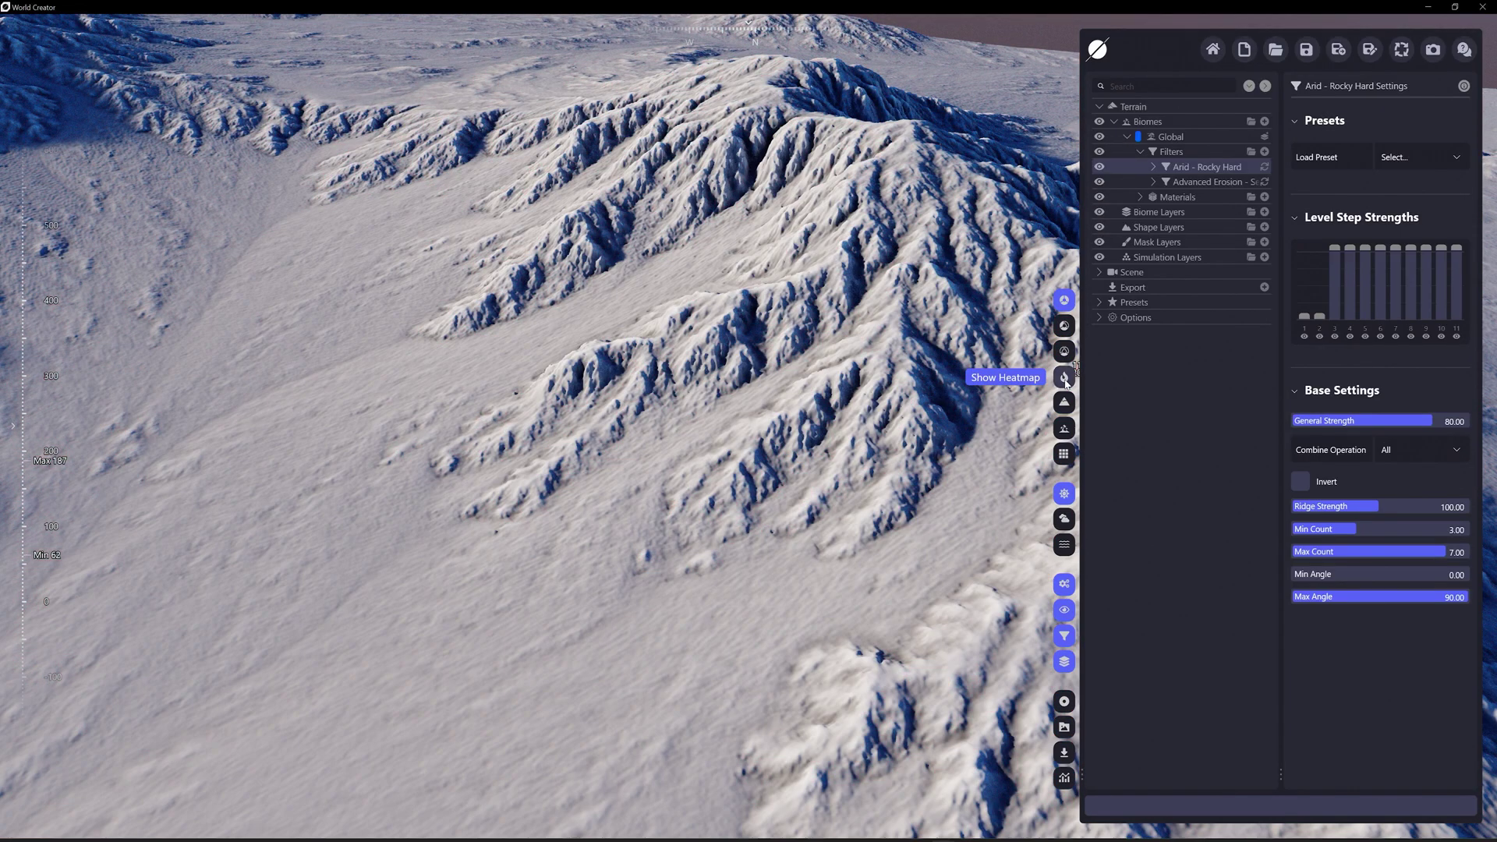
click(1100, 167)
click(1100, 167)
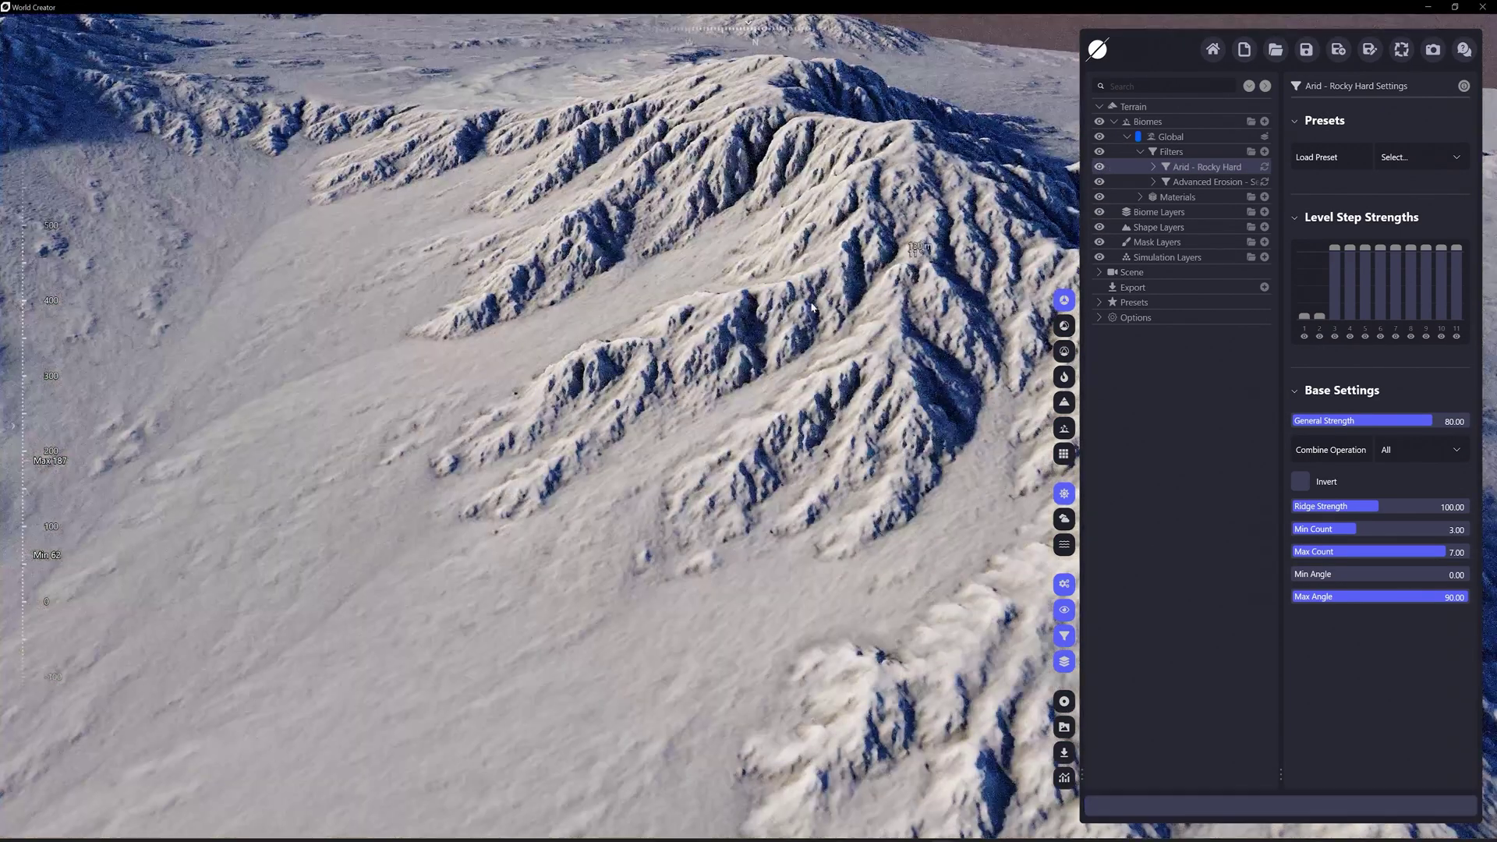
scroll(762, 485, down, 3)
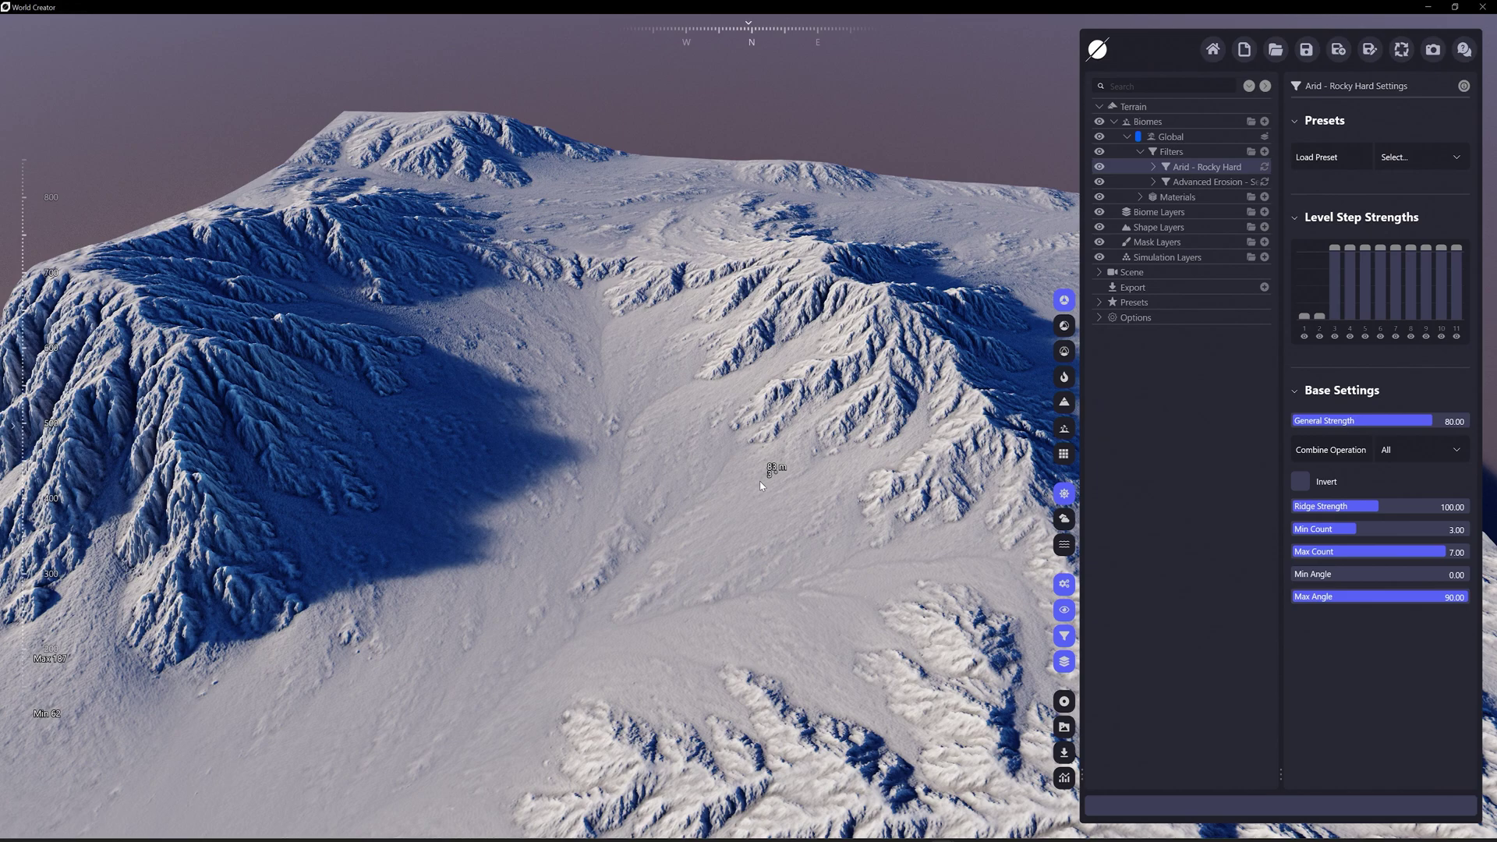
Add a Debris simulation layer (Iterations 130, Density 0.10) with Show Mask turned off.
click(1265, 258)
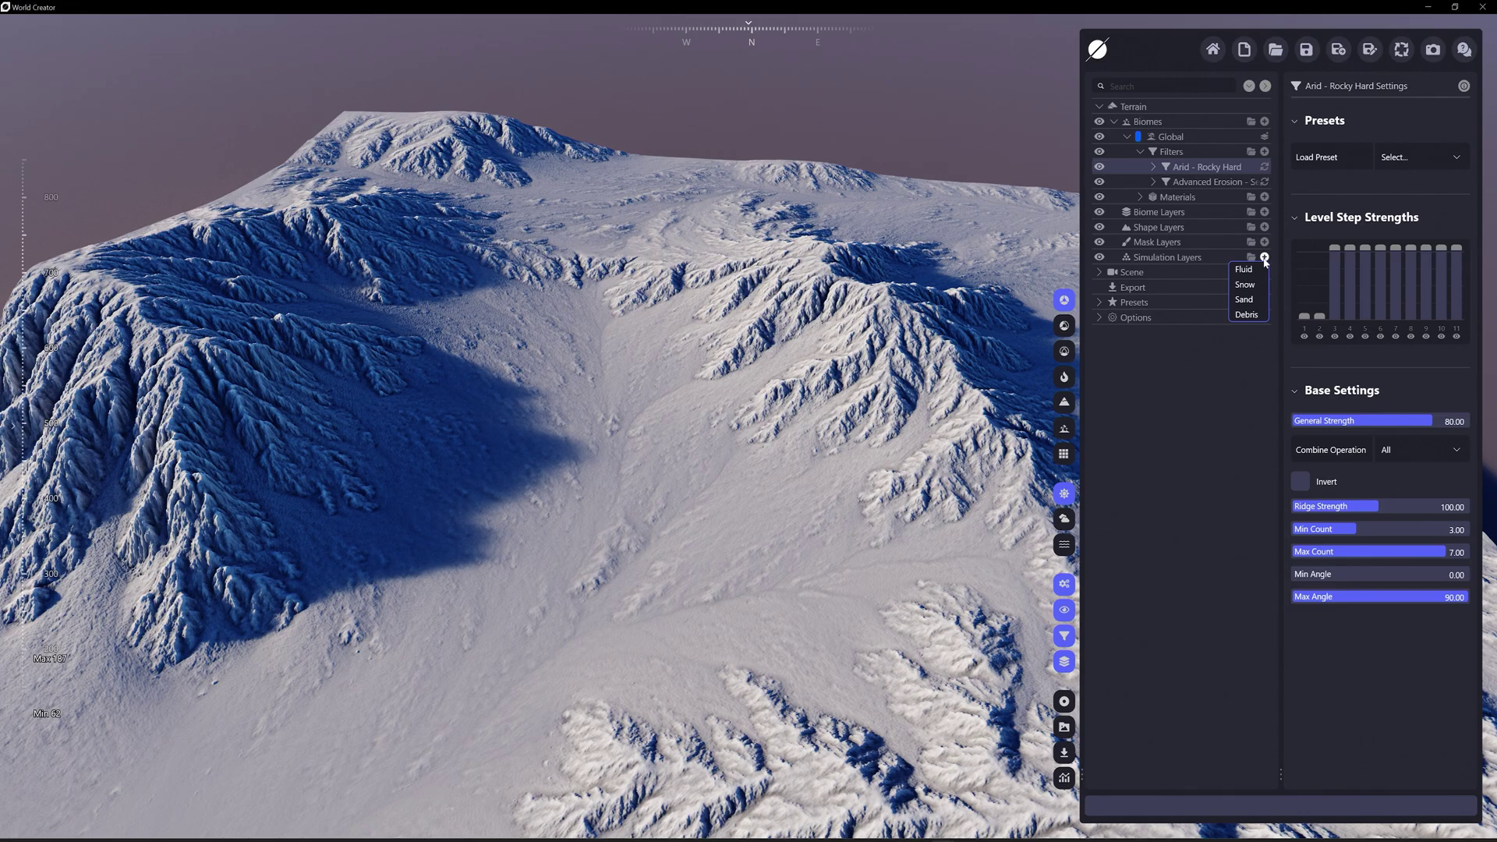
click(1250, 316)
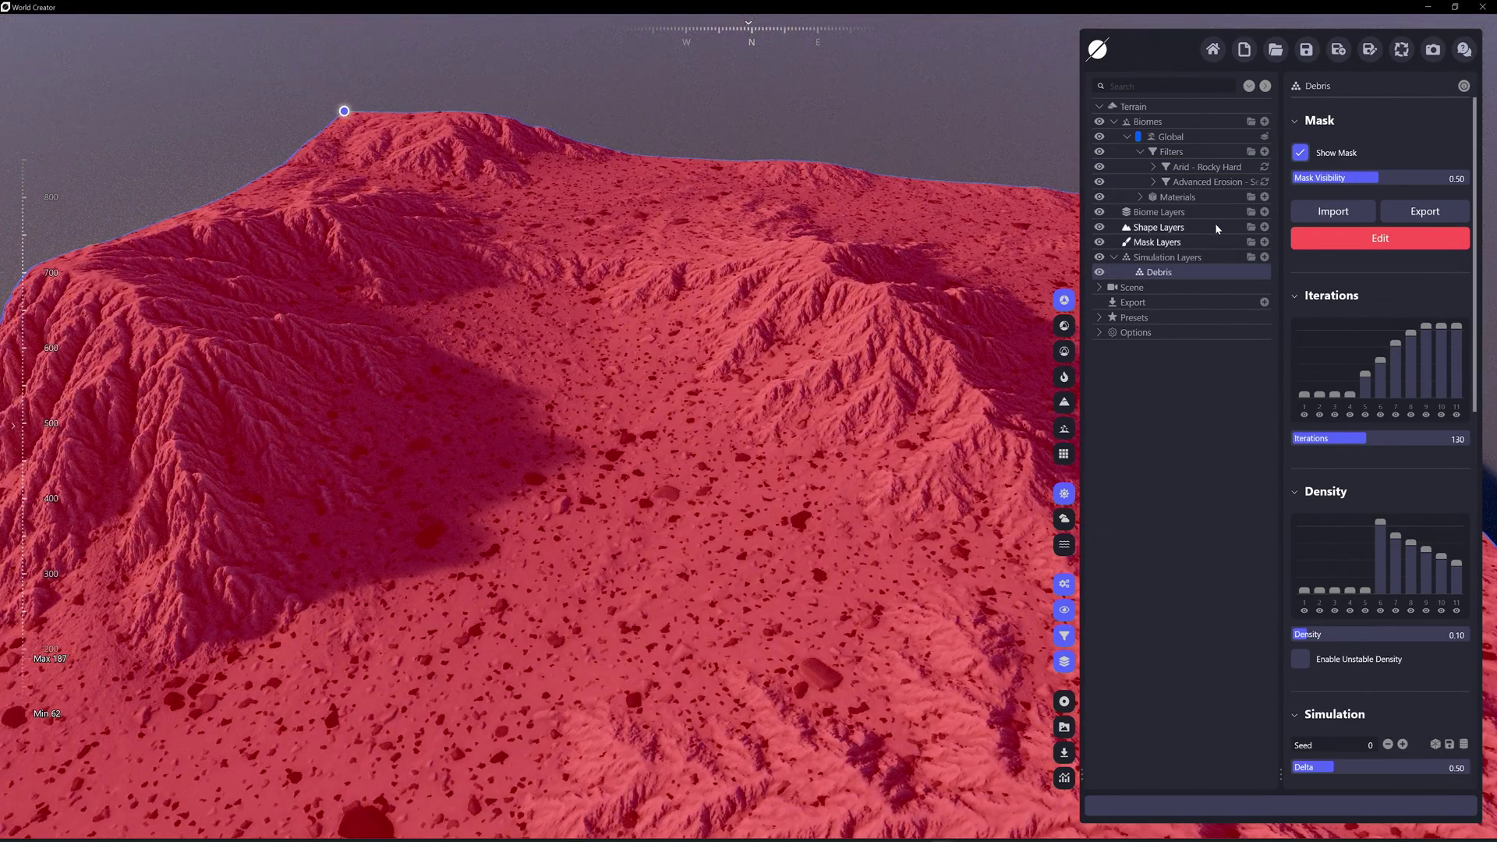
click(1301, 154)
scroll(750, 424, up, 5)
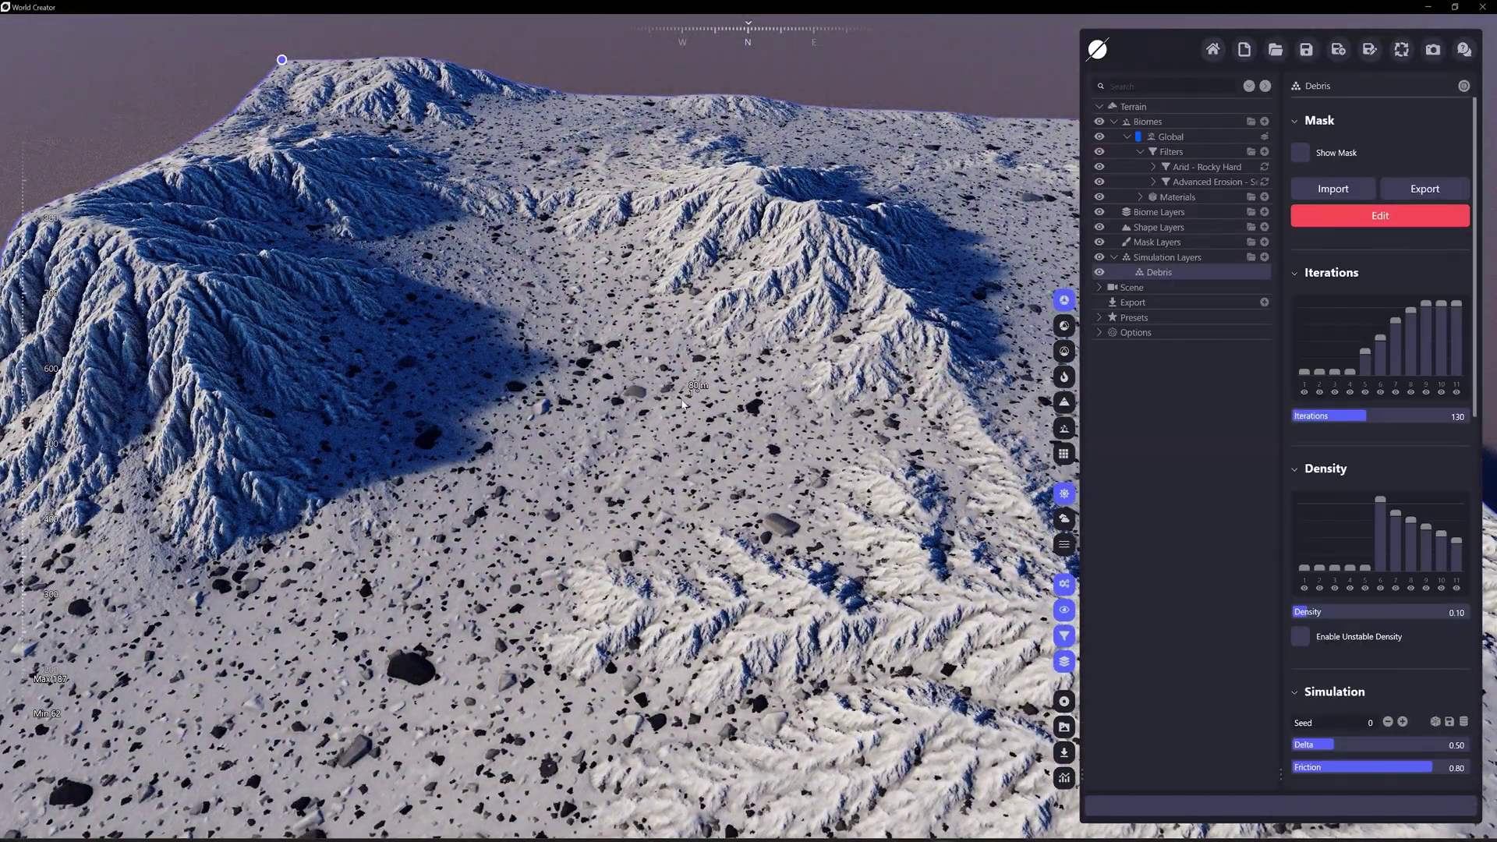
scroll(682, 403, down, 3)
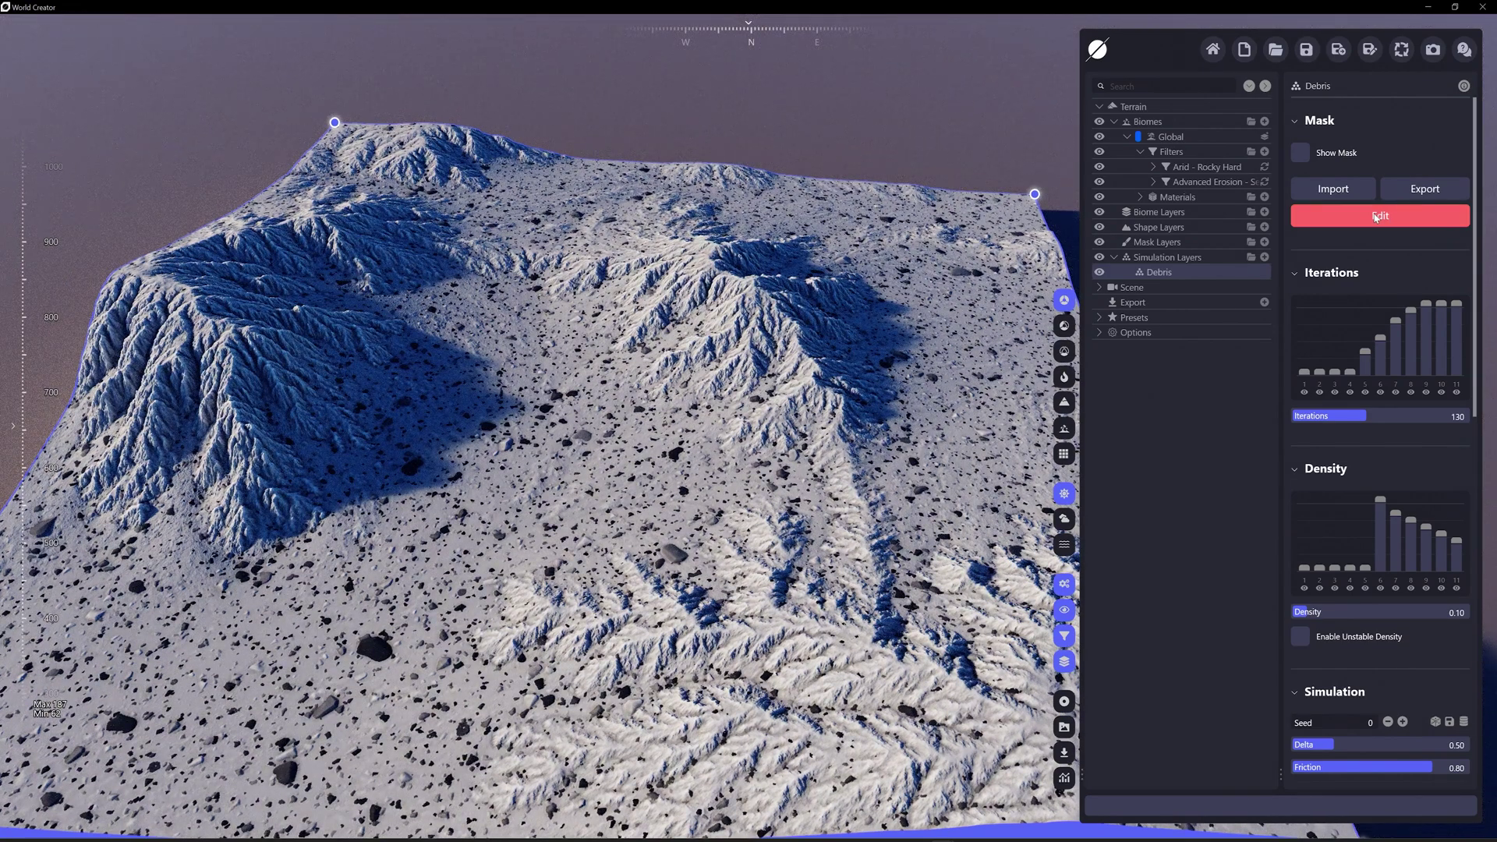
Enter mask editing, clear the debris mask, and set Brush Radius 19.70 and Strength 0.60.
click(1376, 217)
click(50, 173)
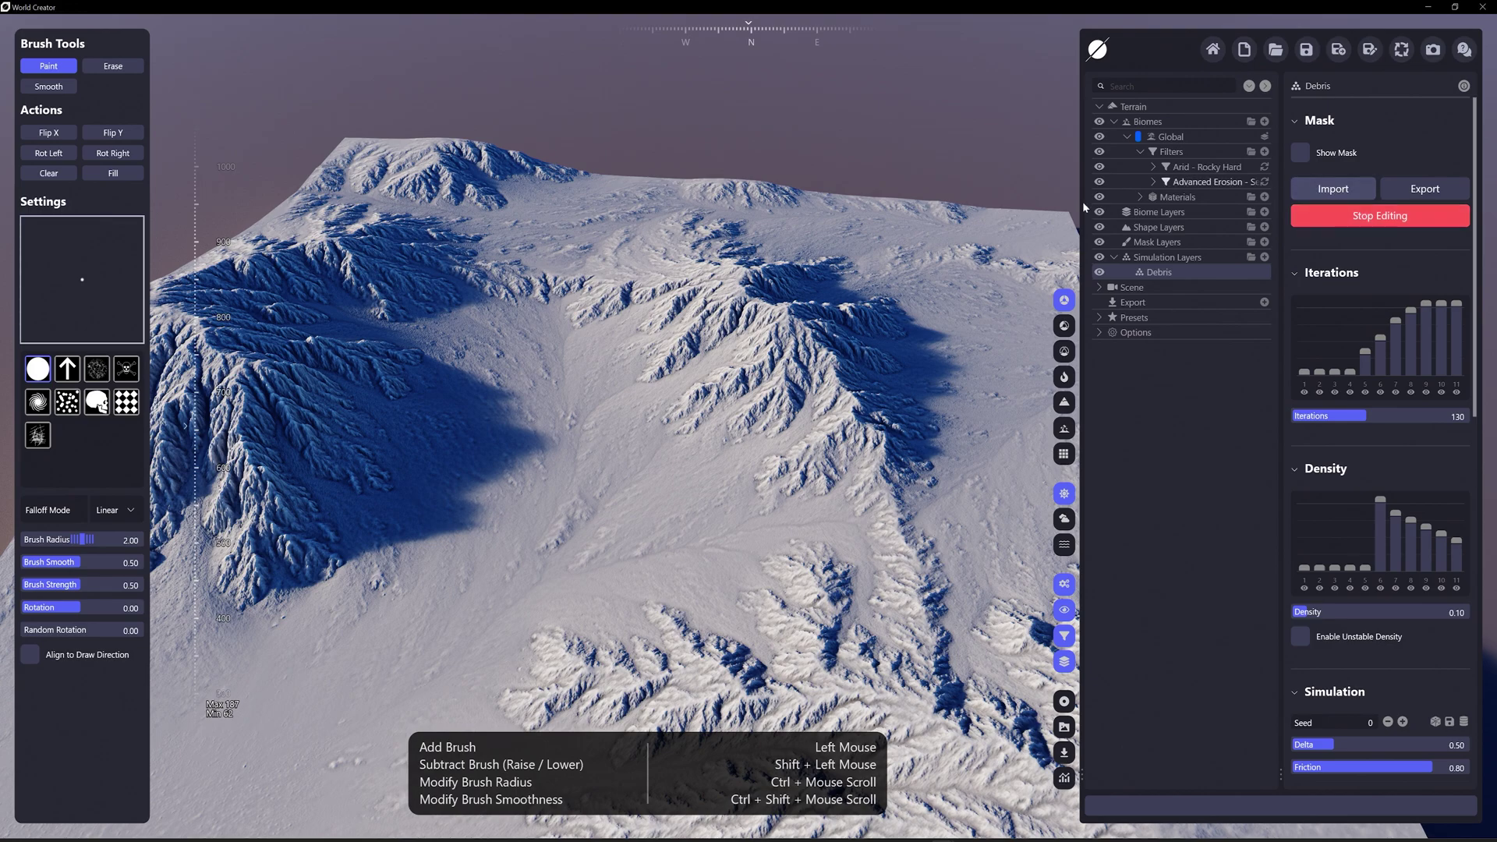
mouse_move(82, 539)
mouse_down()
mouse_move(109, 539)
mouse_move(93, 584)
mouse_up()
scroll(780, 418, up, 3)
scroll(717, 433, up, 3)
Paint the debris mask over the summit and along the ridges with the mask shown.
mouse_move(701, 585)
right_down()
mouse_move(687, 574)
mouse_move(920, 568)
mouse_move(686, 351)
right_up()
drag(671, 317, 575, 311)
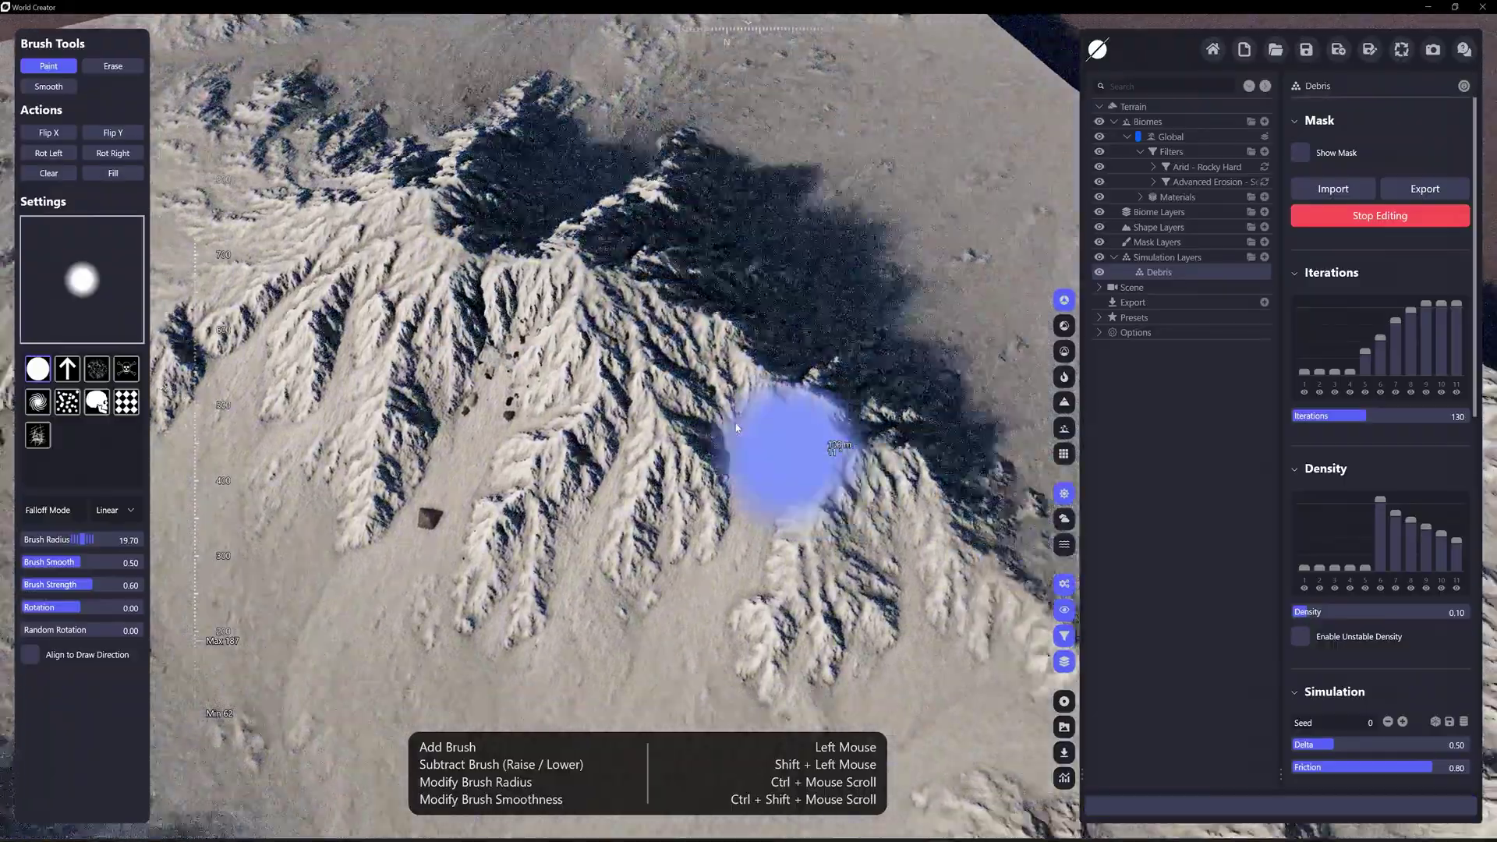
mouse_move(788, 444)
right_down()
mouse_move(819, 569)
mouse_move(792, 451)
right_up()
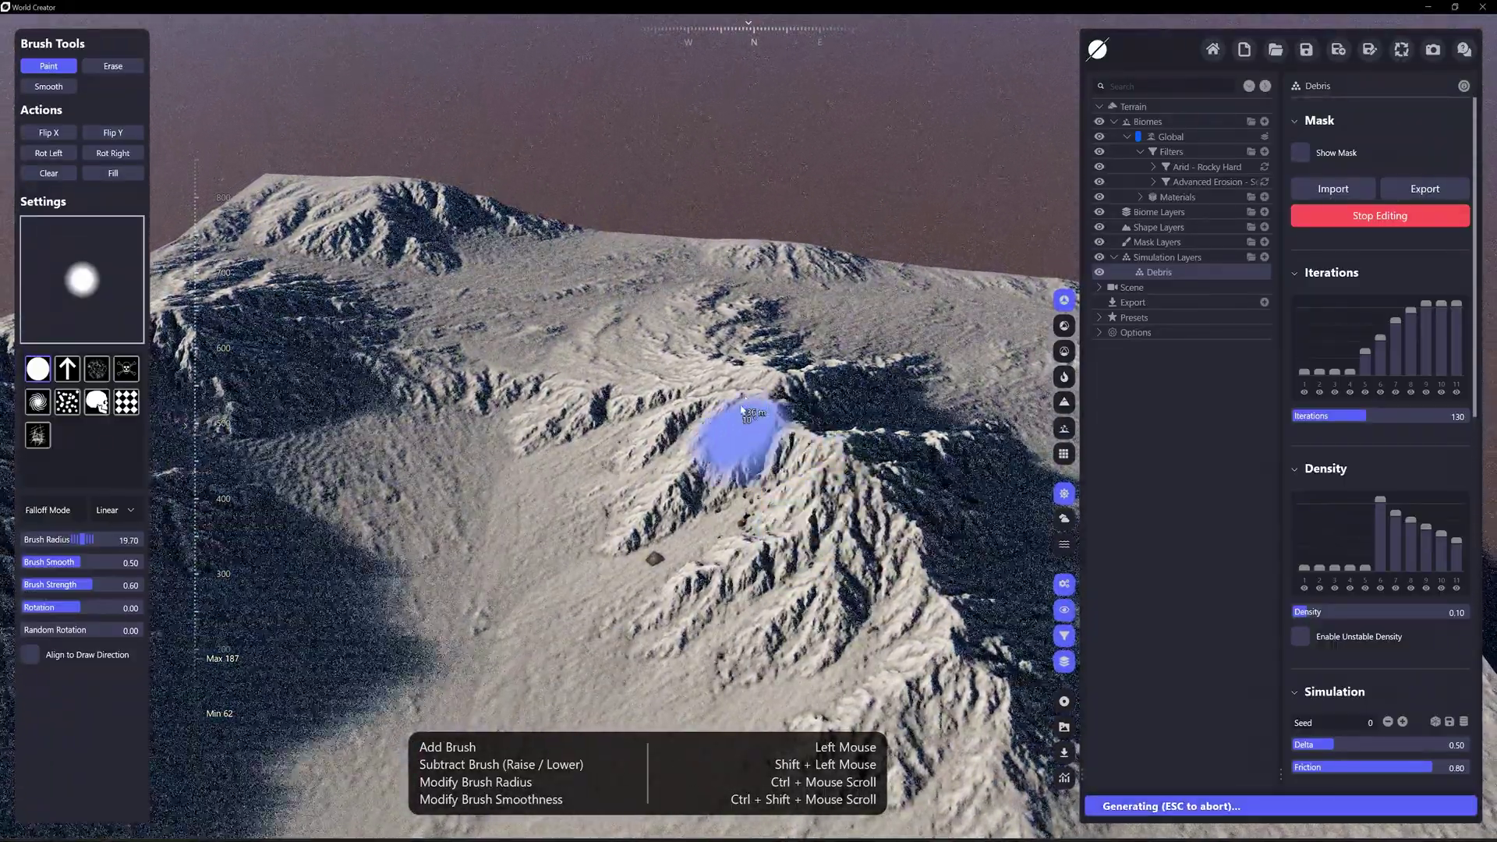
right_drag(735, 434, 471, 511)
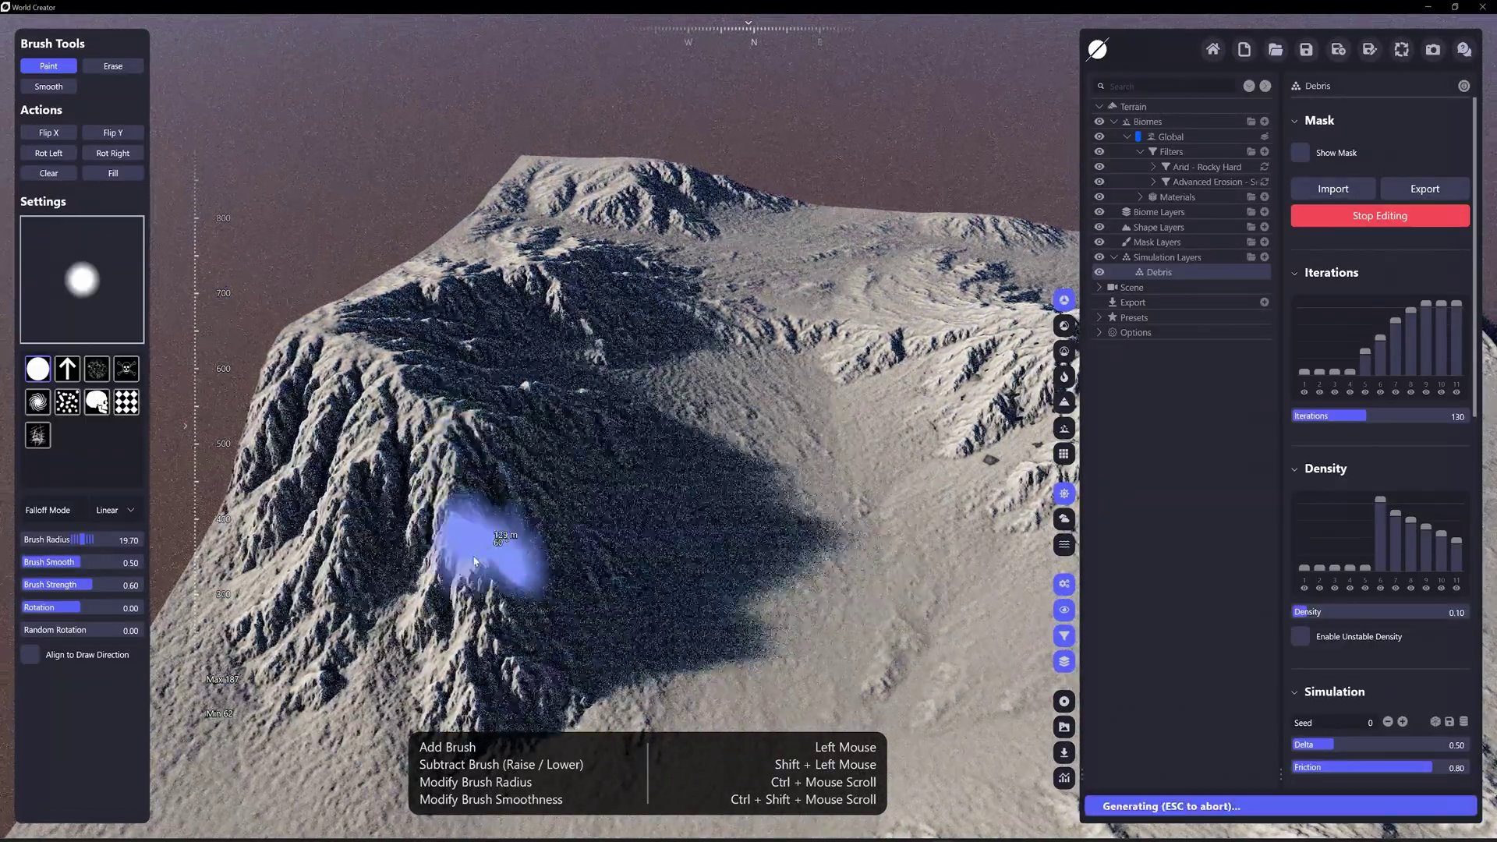
click(1300, 152)
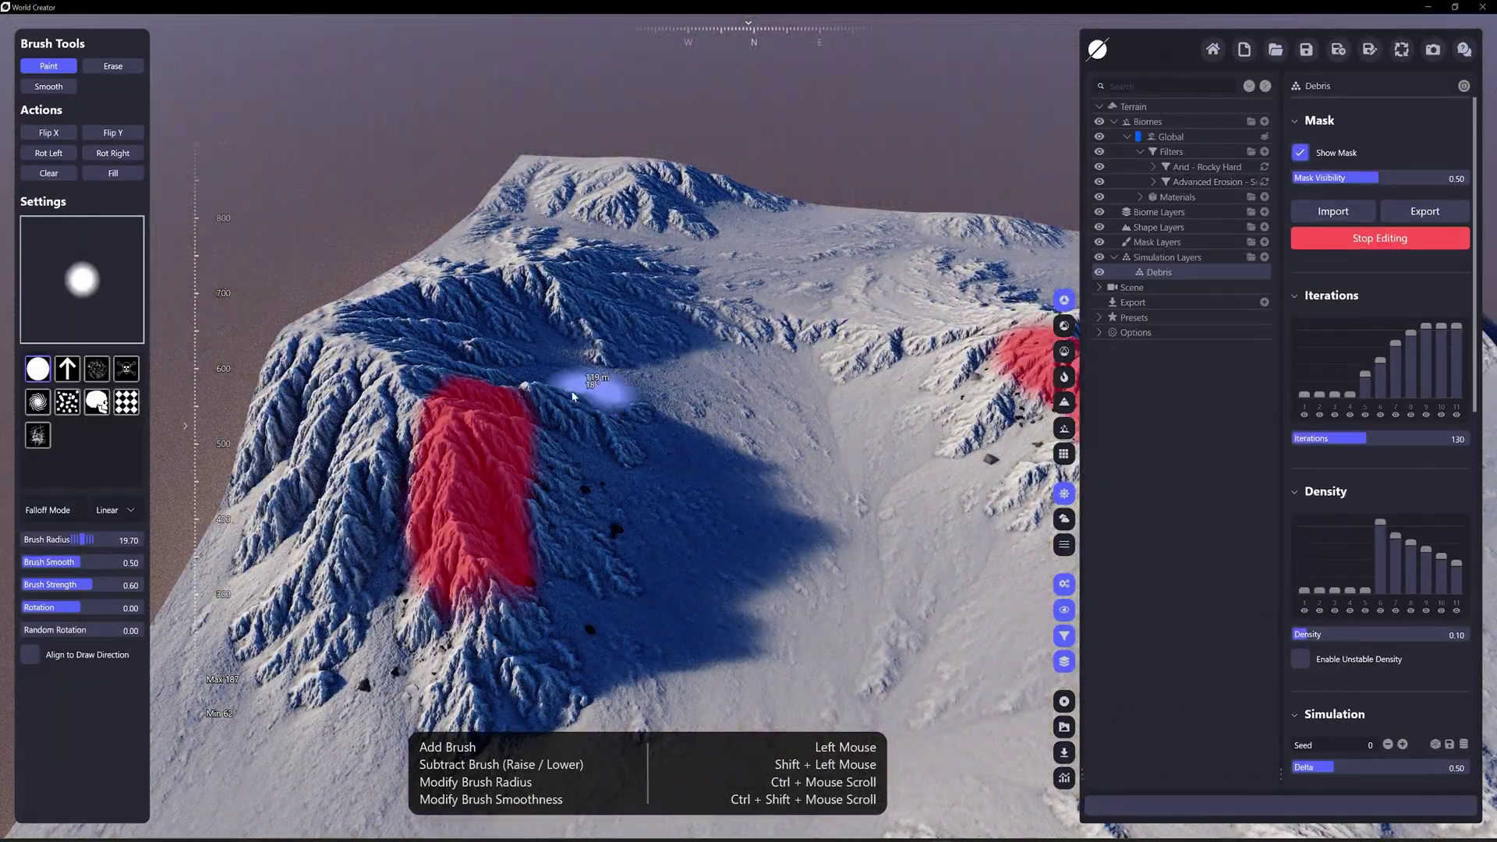
mouse_move(585, 385)
mouse_down()
mouse_move(484, 428)
mouse_move(401, 394)
mouse_move(468, 475)
mouse_move(452, 507)
mouse_move(493, 448)
mouse_up()
right_drag(493, 448, 718, 425)
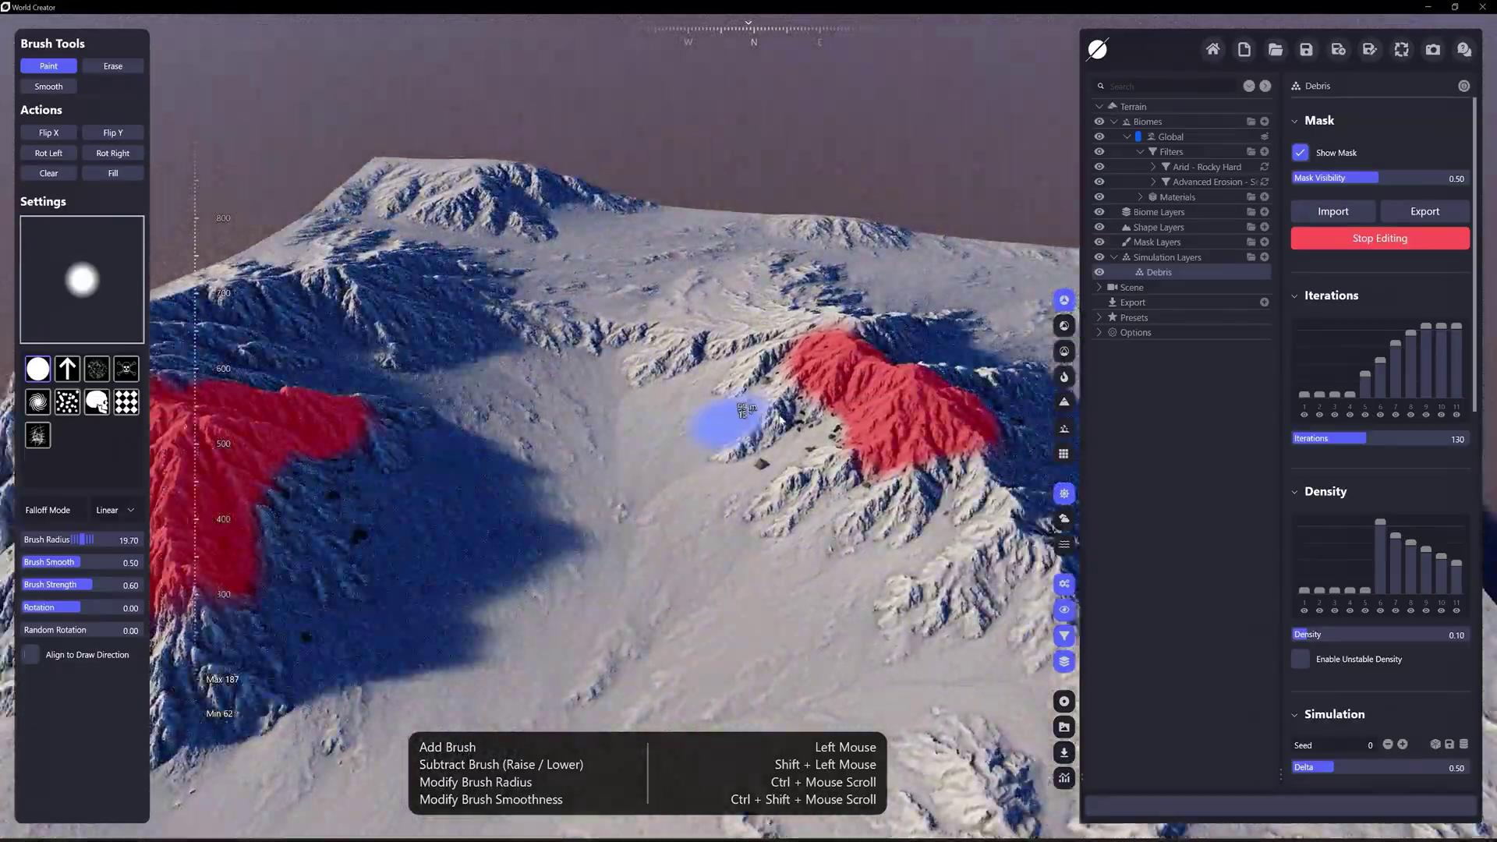
mouse_move(718, 424)
mouse_down()
mouse_move(854, 370)
mouse_move(902, 391)
mouse_up()
middle_drag(903, 391, 876, 467)
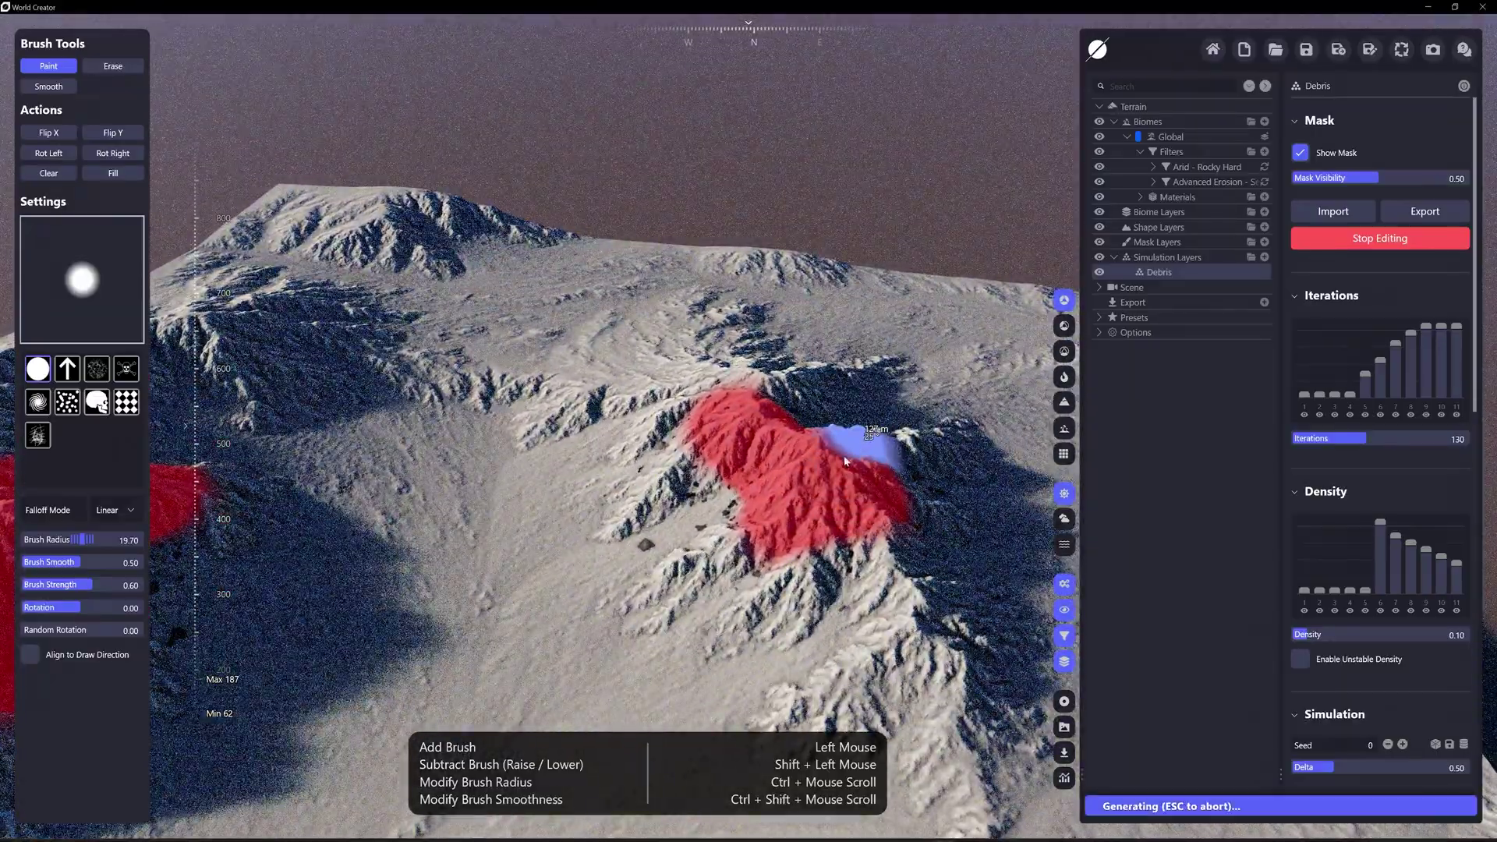
Stop editing, hide the mask, and raise Debris Iterations to 271.
click(1360, 239)
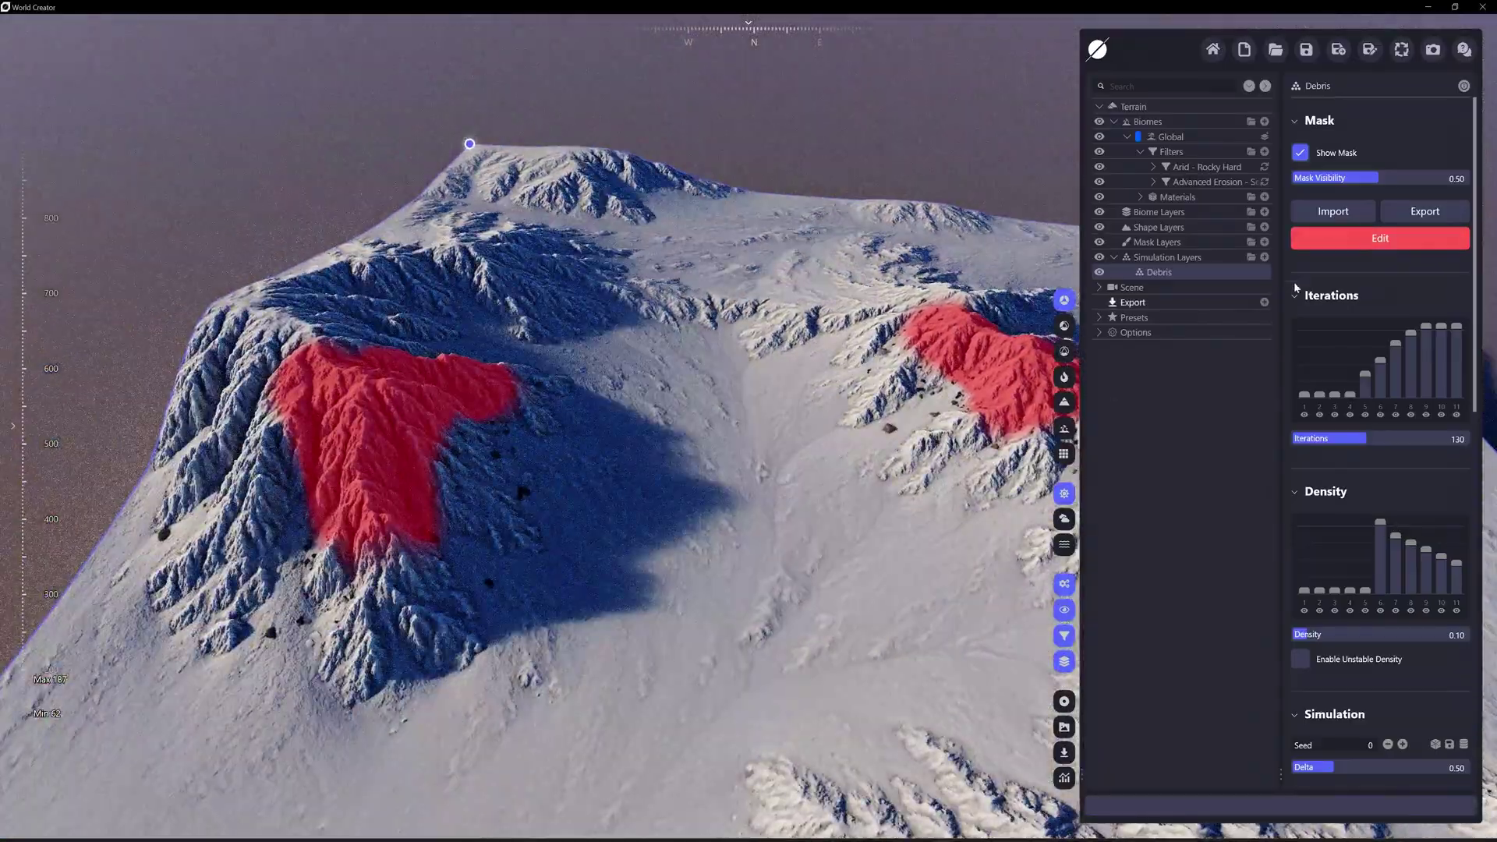
click(1300, 153)
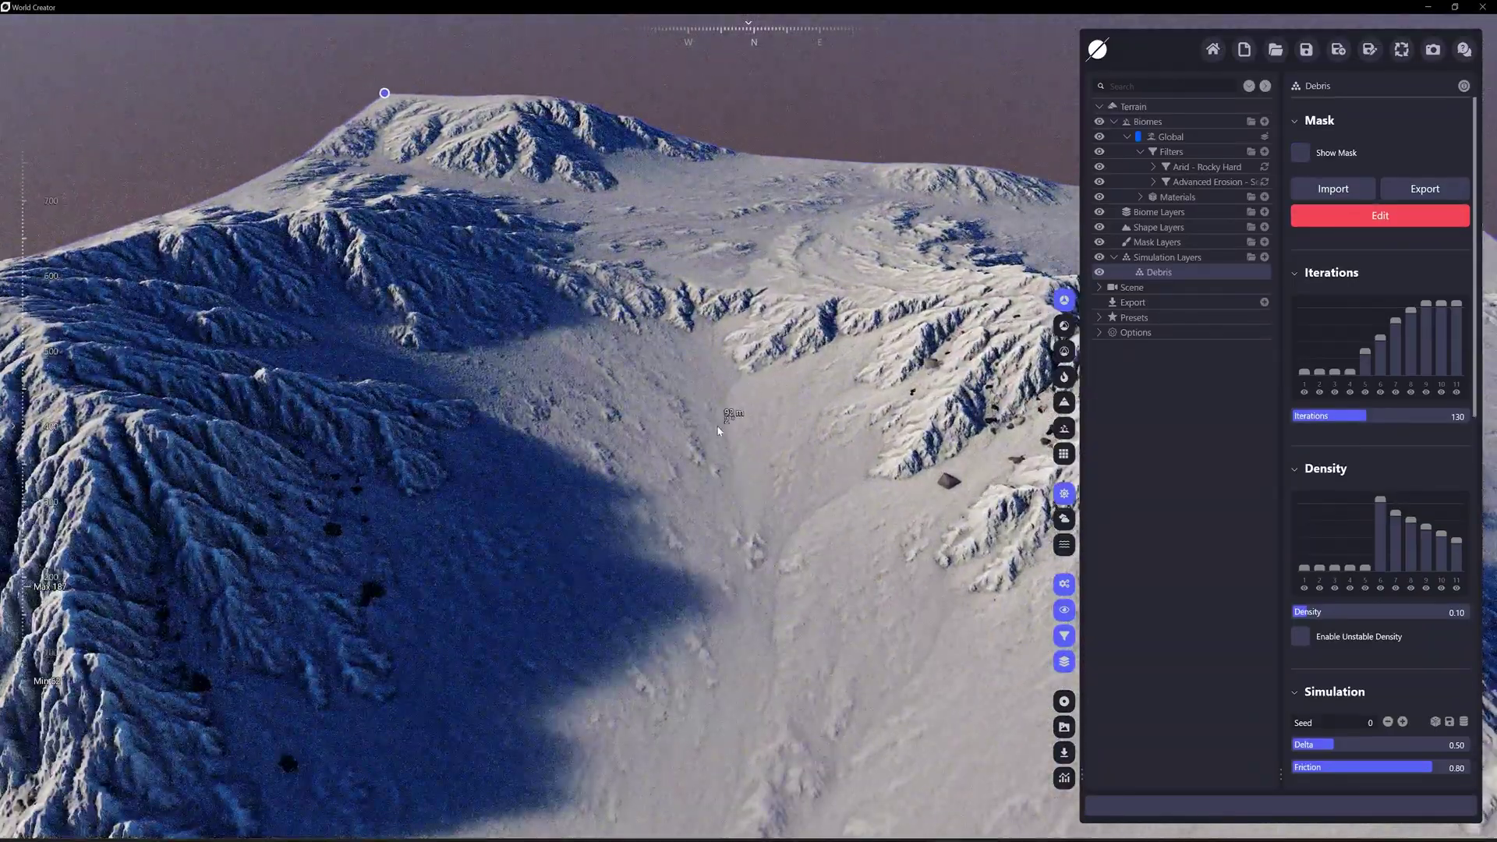
right_drag(718, 429, 777, 434)
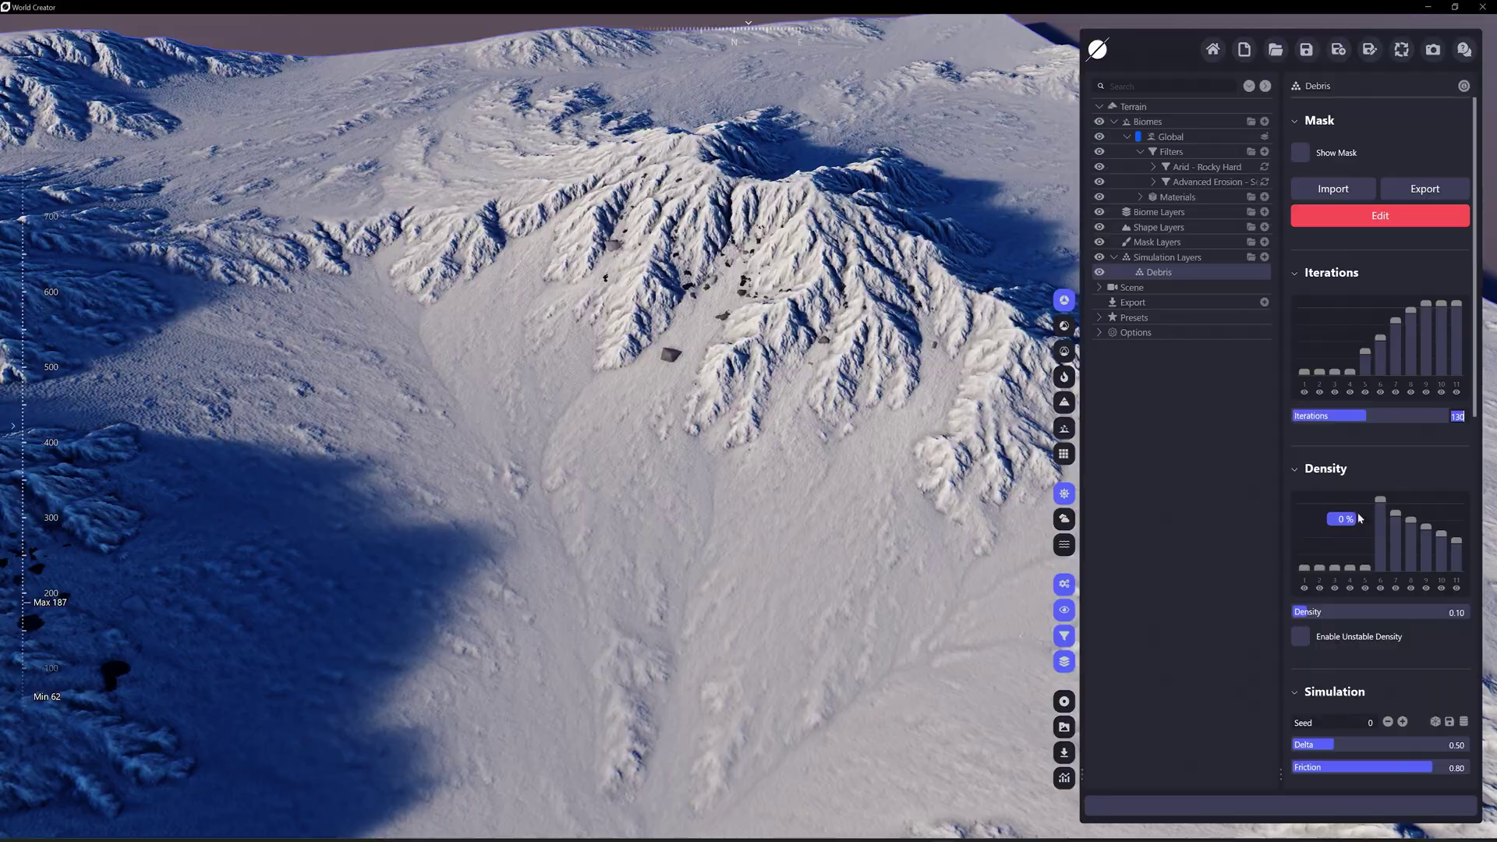
drag(1365, 414, 1451, 414)
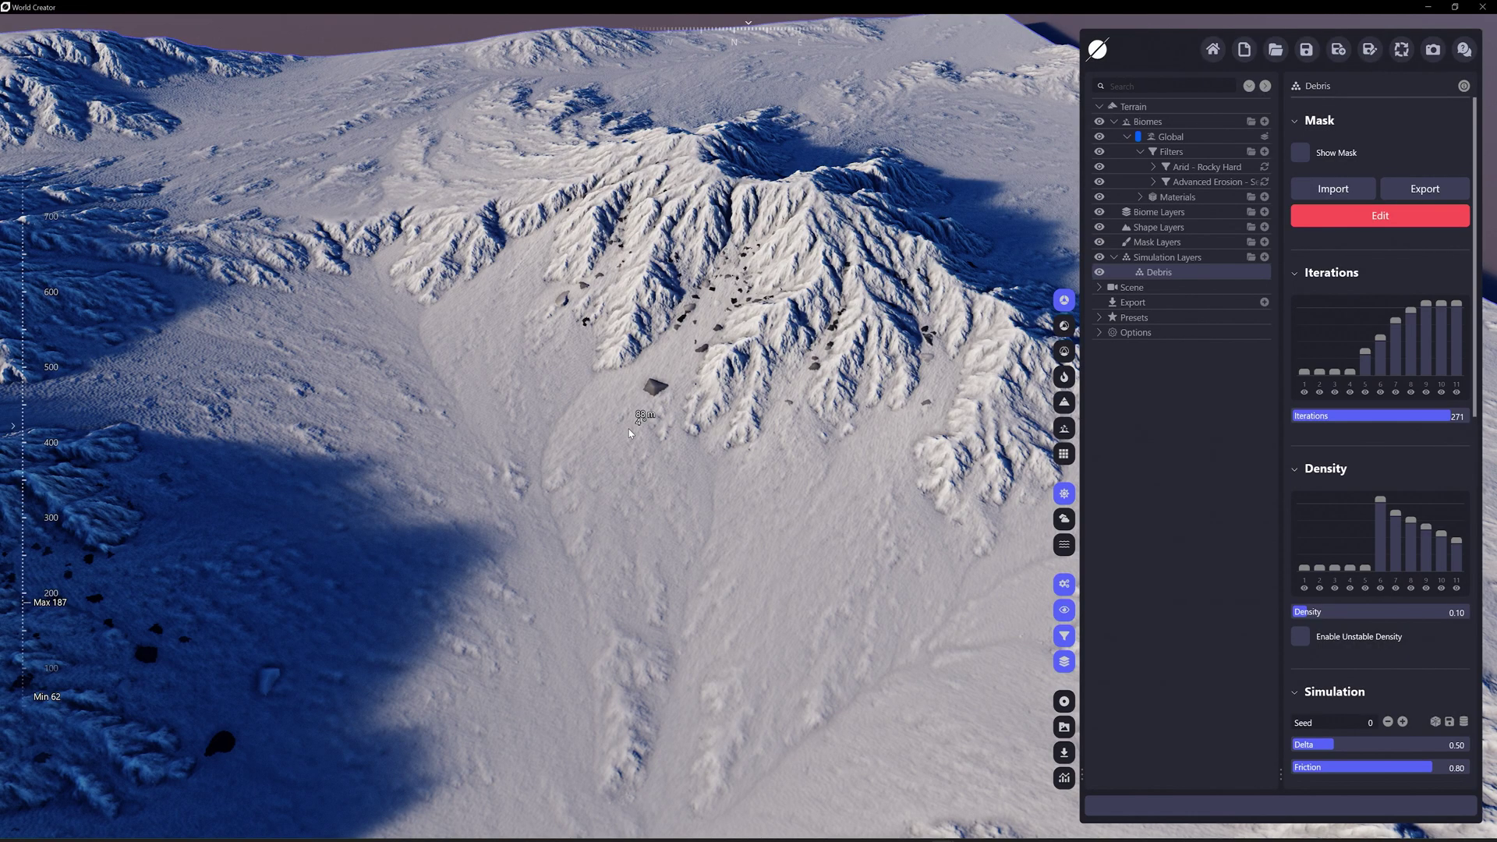
Increase Debris Density to 0.43 for more, larger rocks.
drag(629, 429, 694, 436)
scroll(1382, 652, down, 1)
scroll(1382, 652, down, 2)
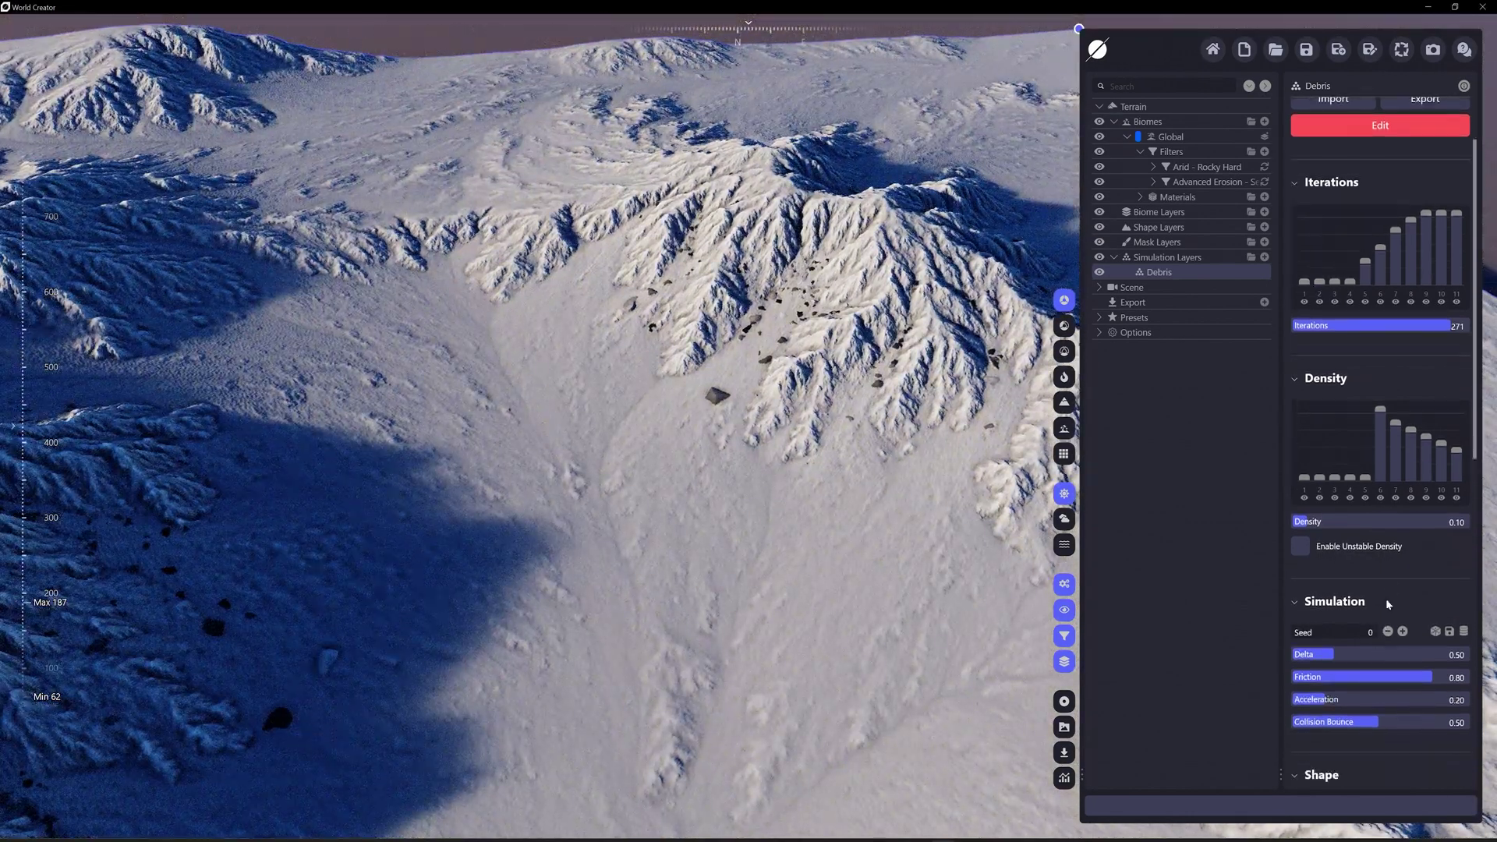
drag(1310, 491, 1366, 491)
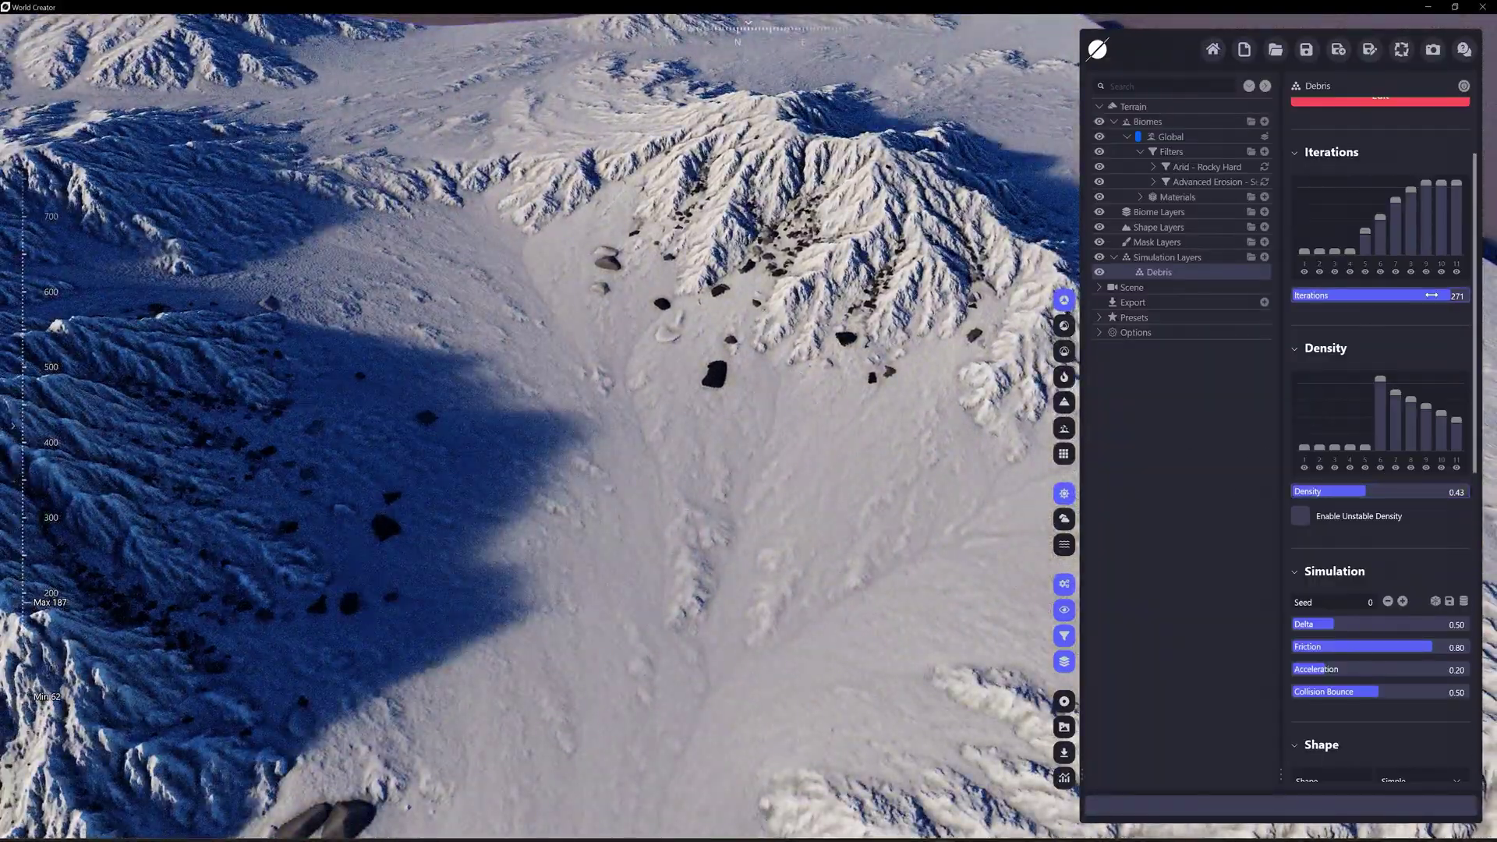
Try different Debris Iterations, toggling the Arid Rocky Hard filter, and settle on 176.
drag(1432, 295, 1392, 295)
drag(975, 467, 624, 405)
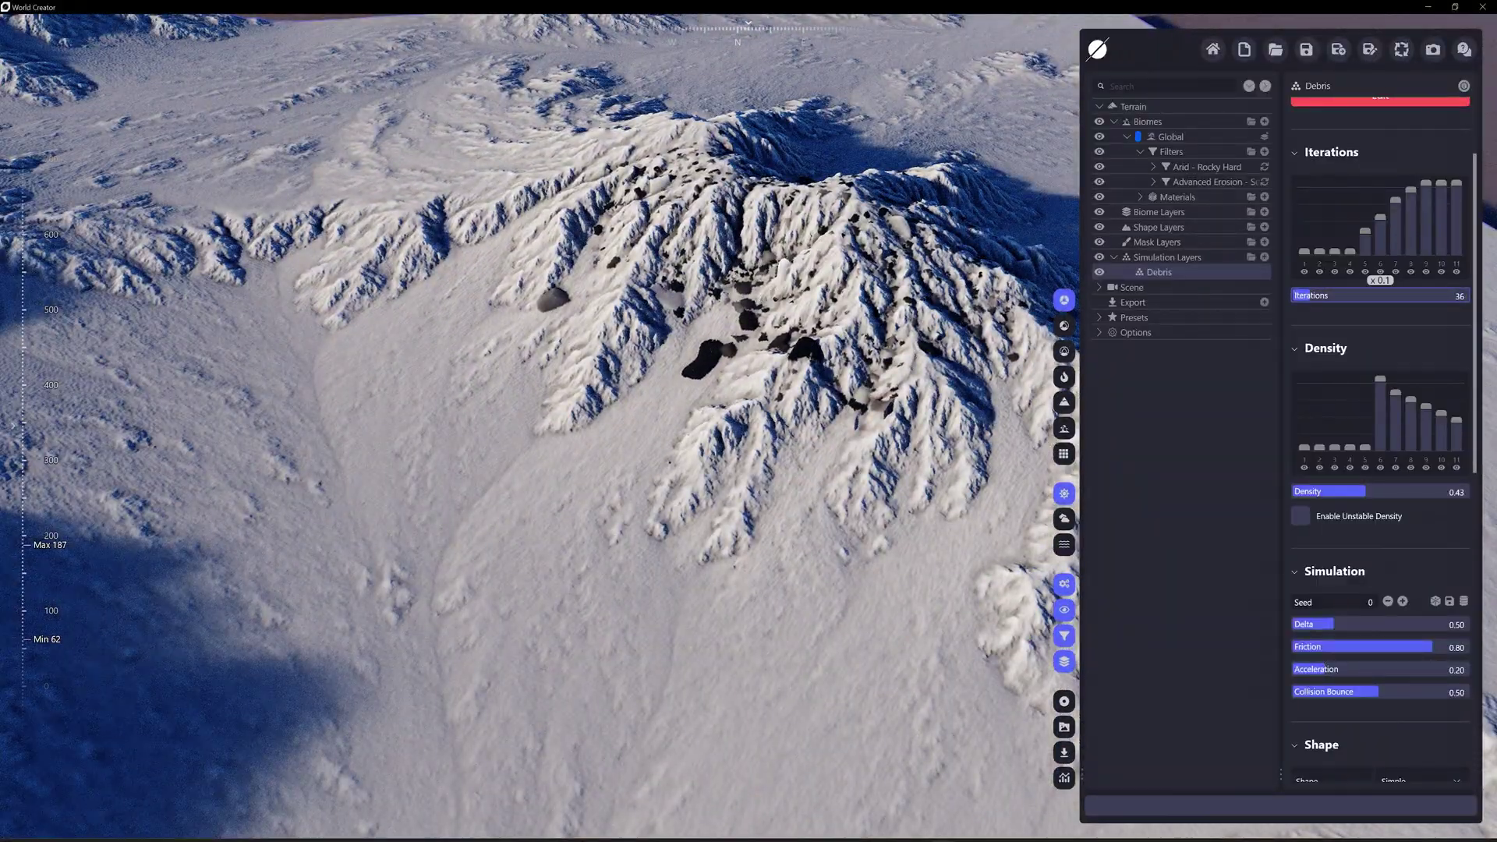
drag(1392, 295, 1404, 295)
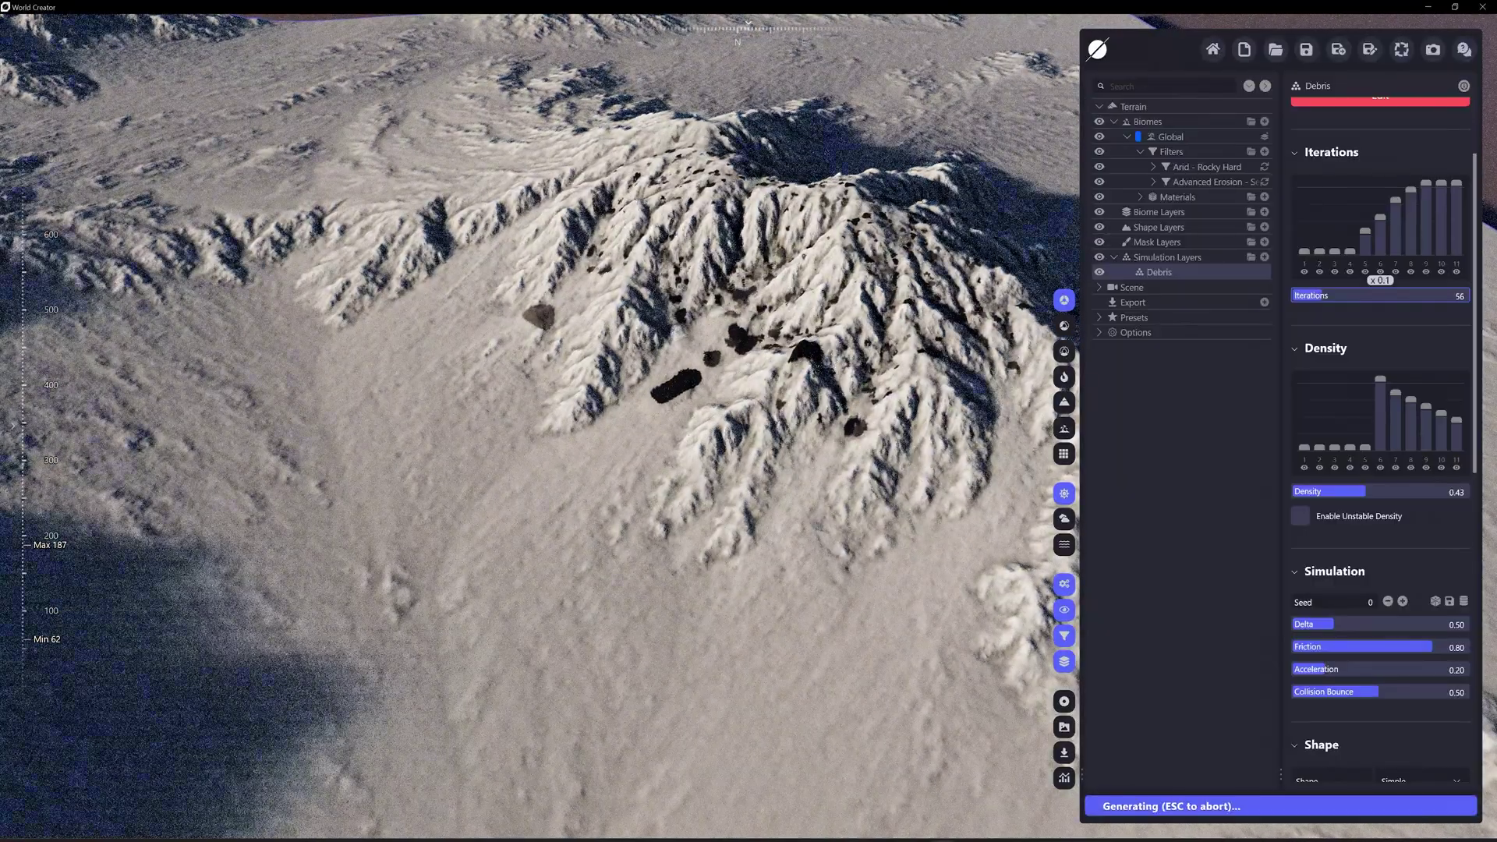
drag(1404, 295, 1431, 295)
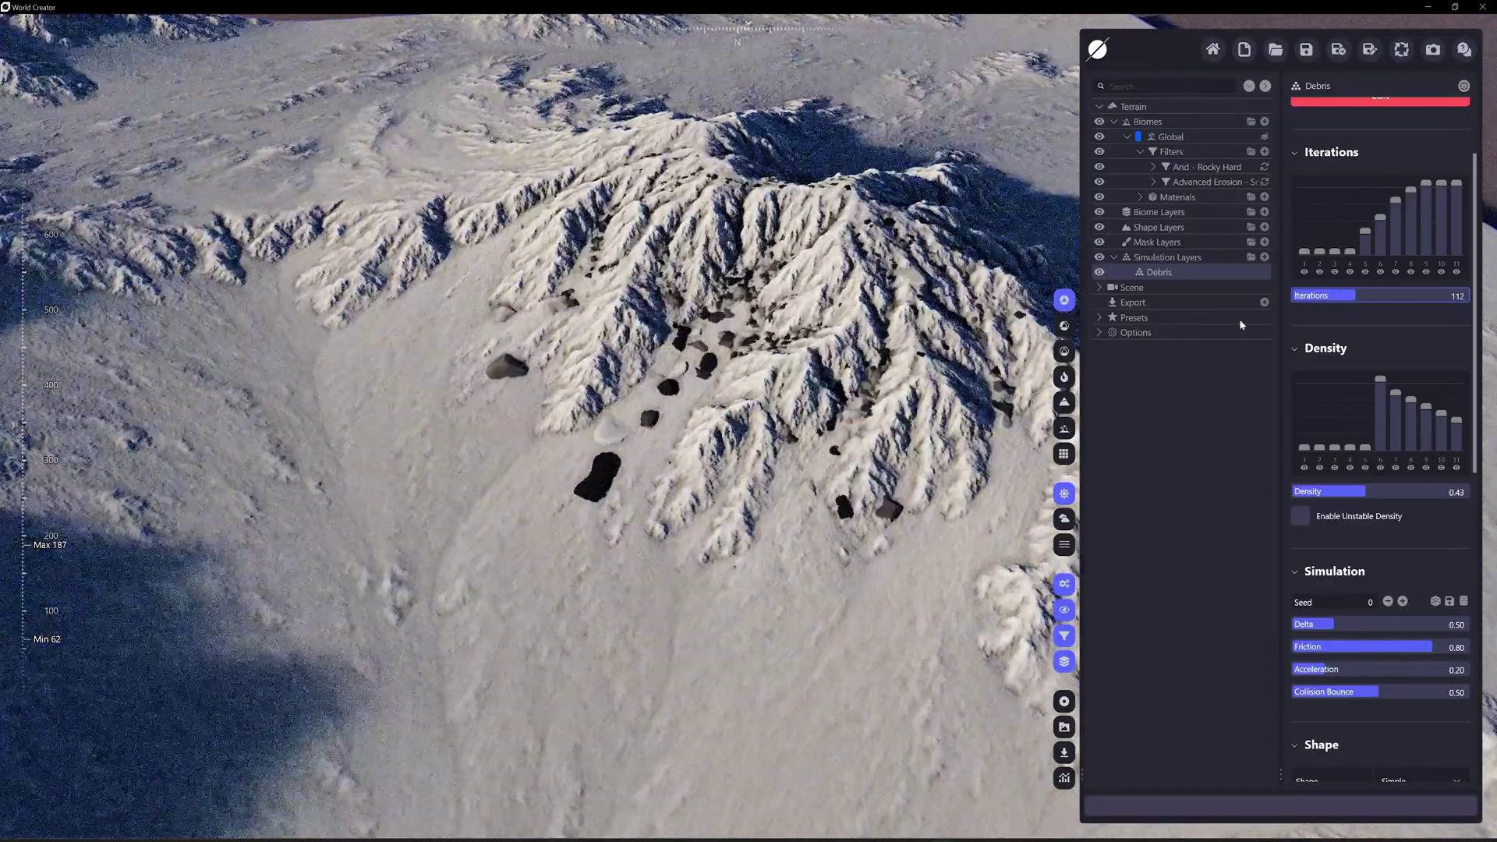
scroll(1028, 276, down, 2)
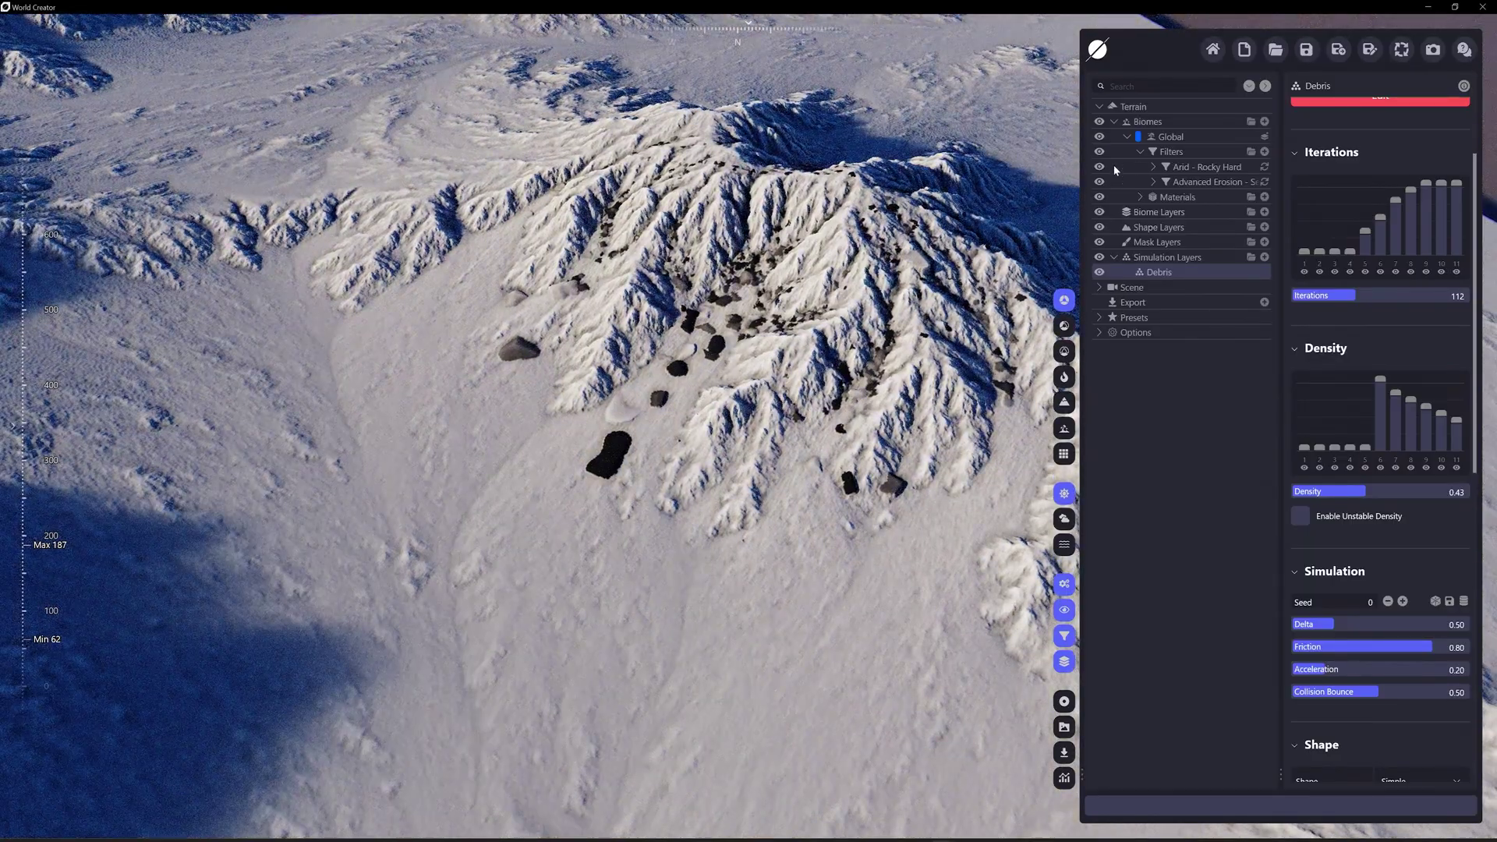
click(1101, 167)
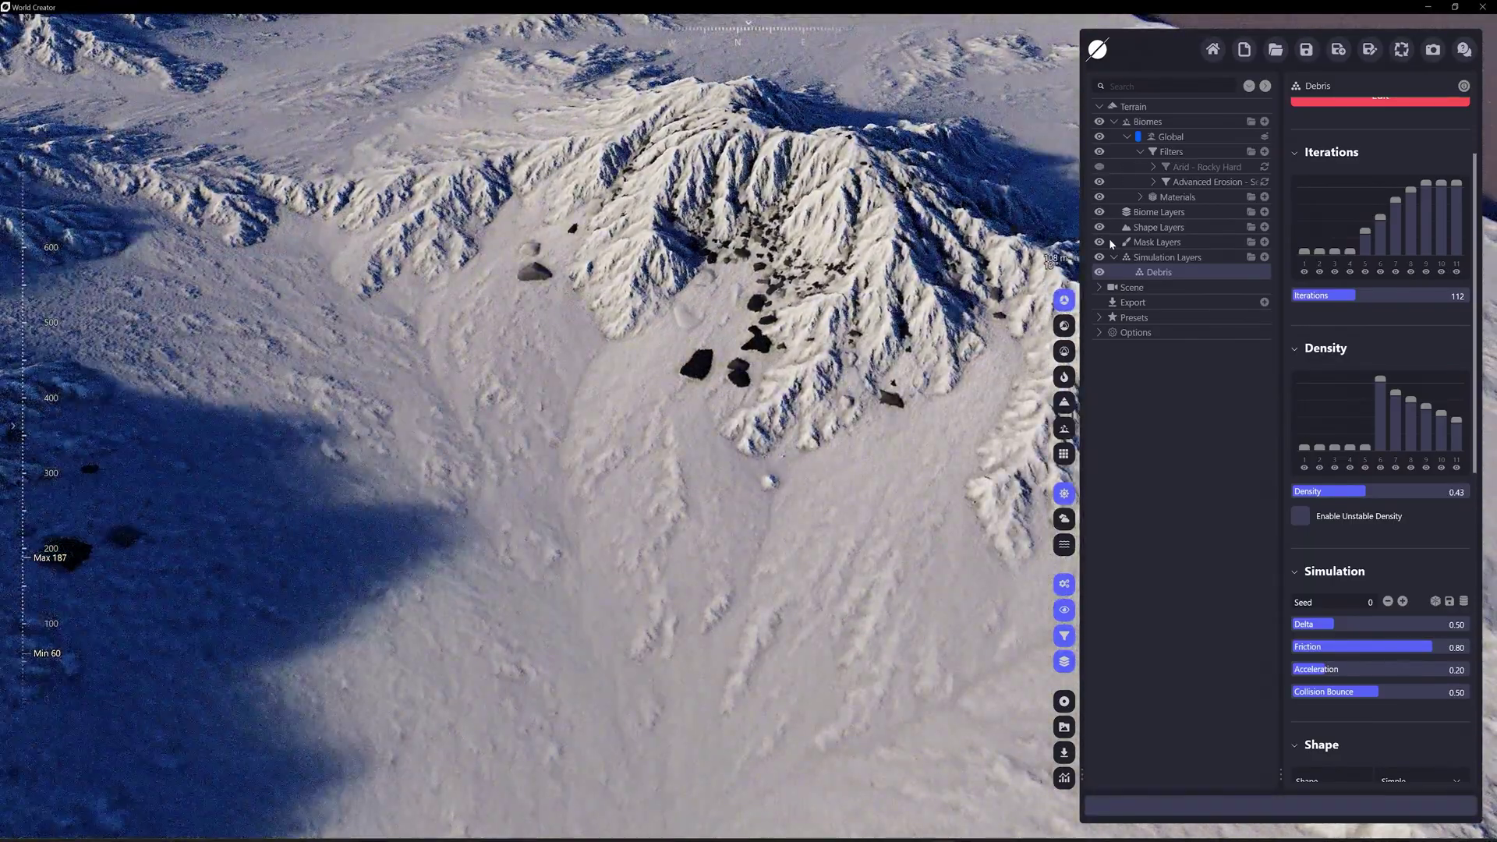
click(1100, 168)
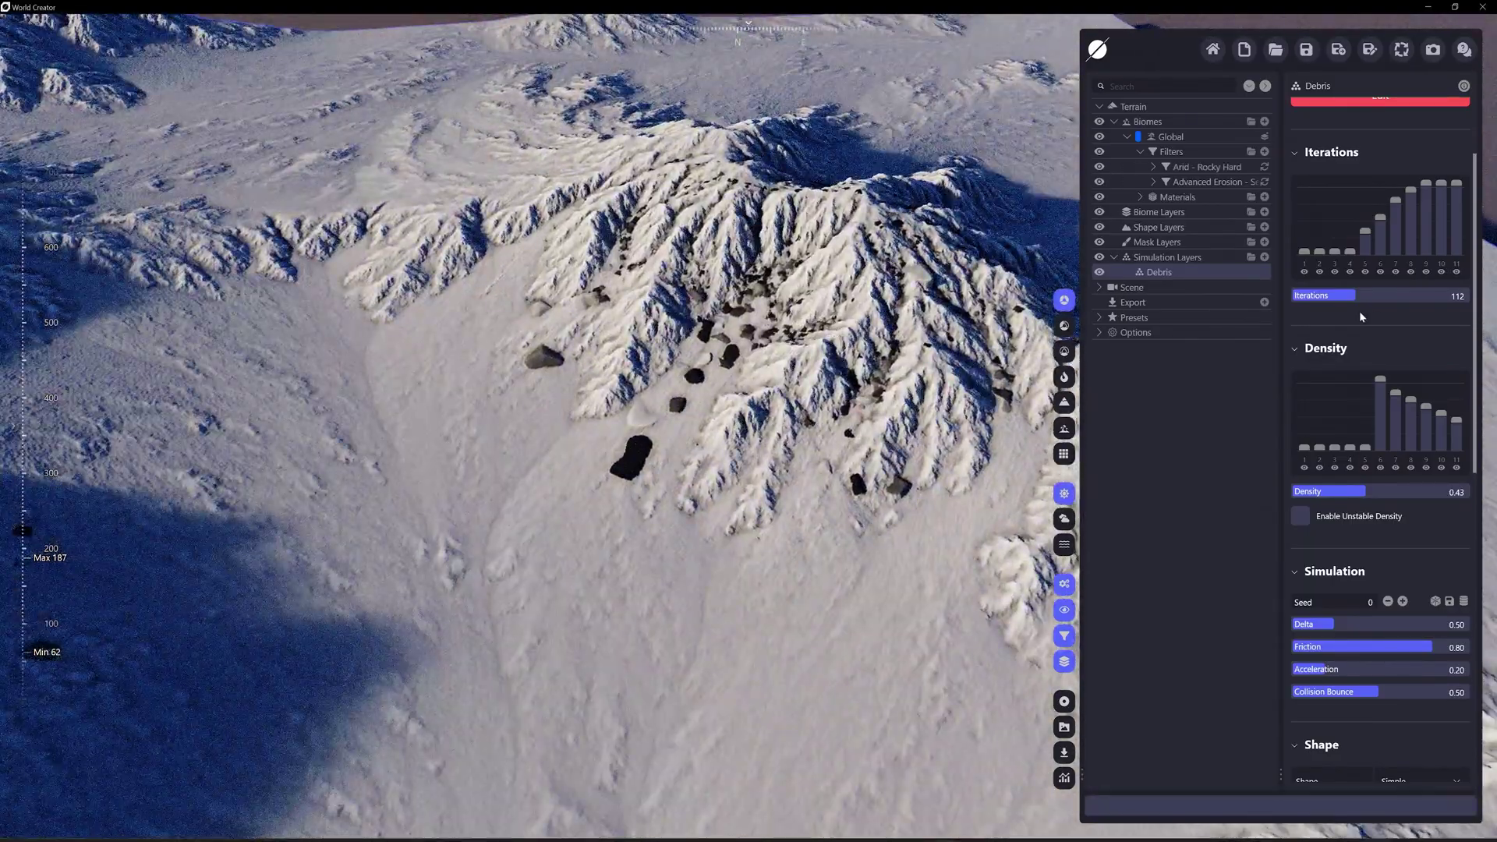
drag(1357, 299, 1394, 300)
drag(687, 468, 764, 427)
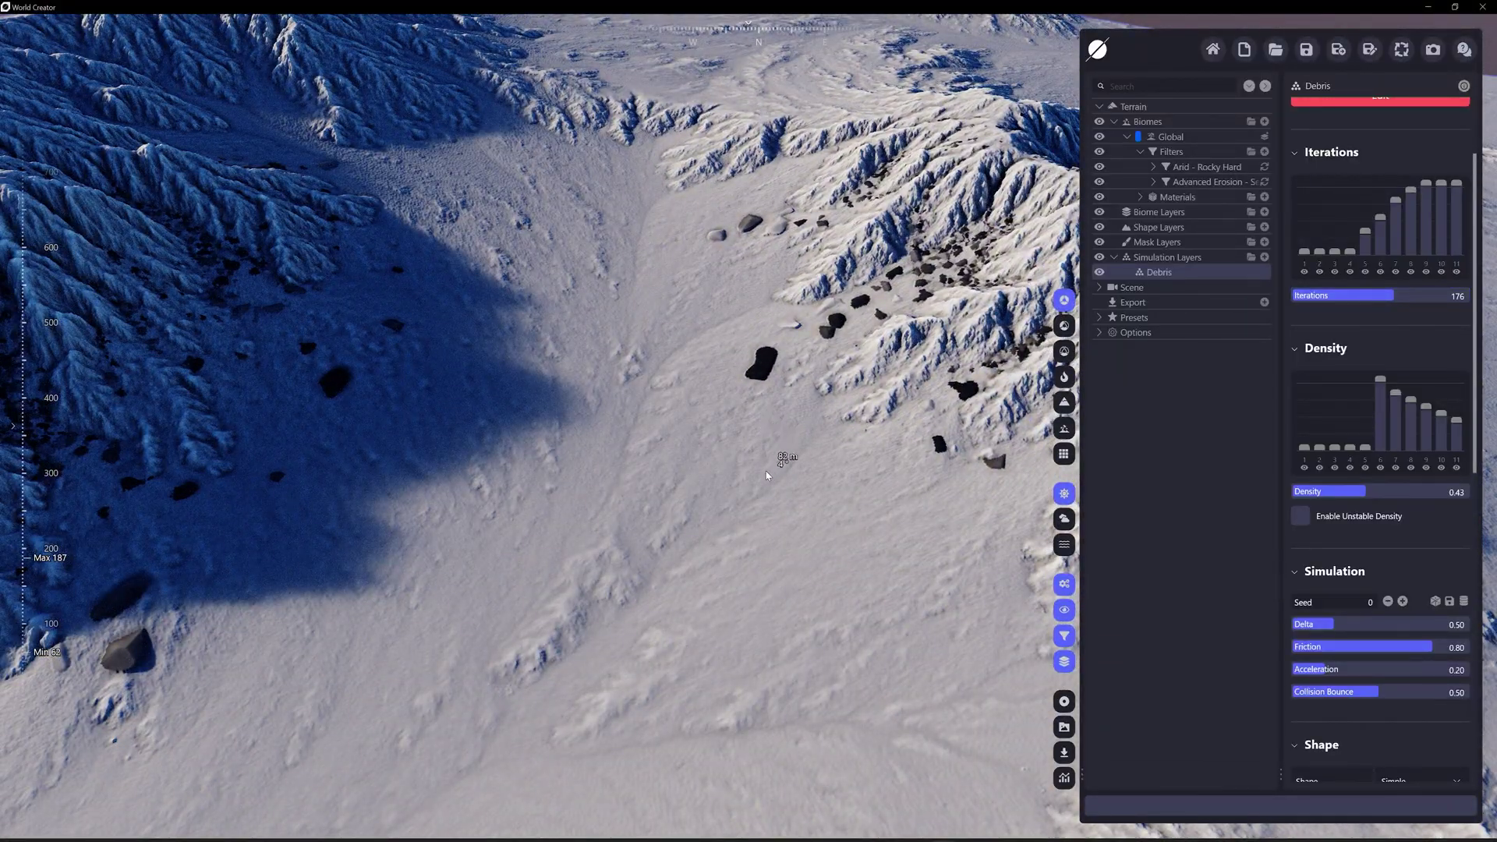
Raise Debris Delta to 1.27 and set Iterations to 248, viewing the slope up close.
scroll(1387, 499, down, 5)
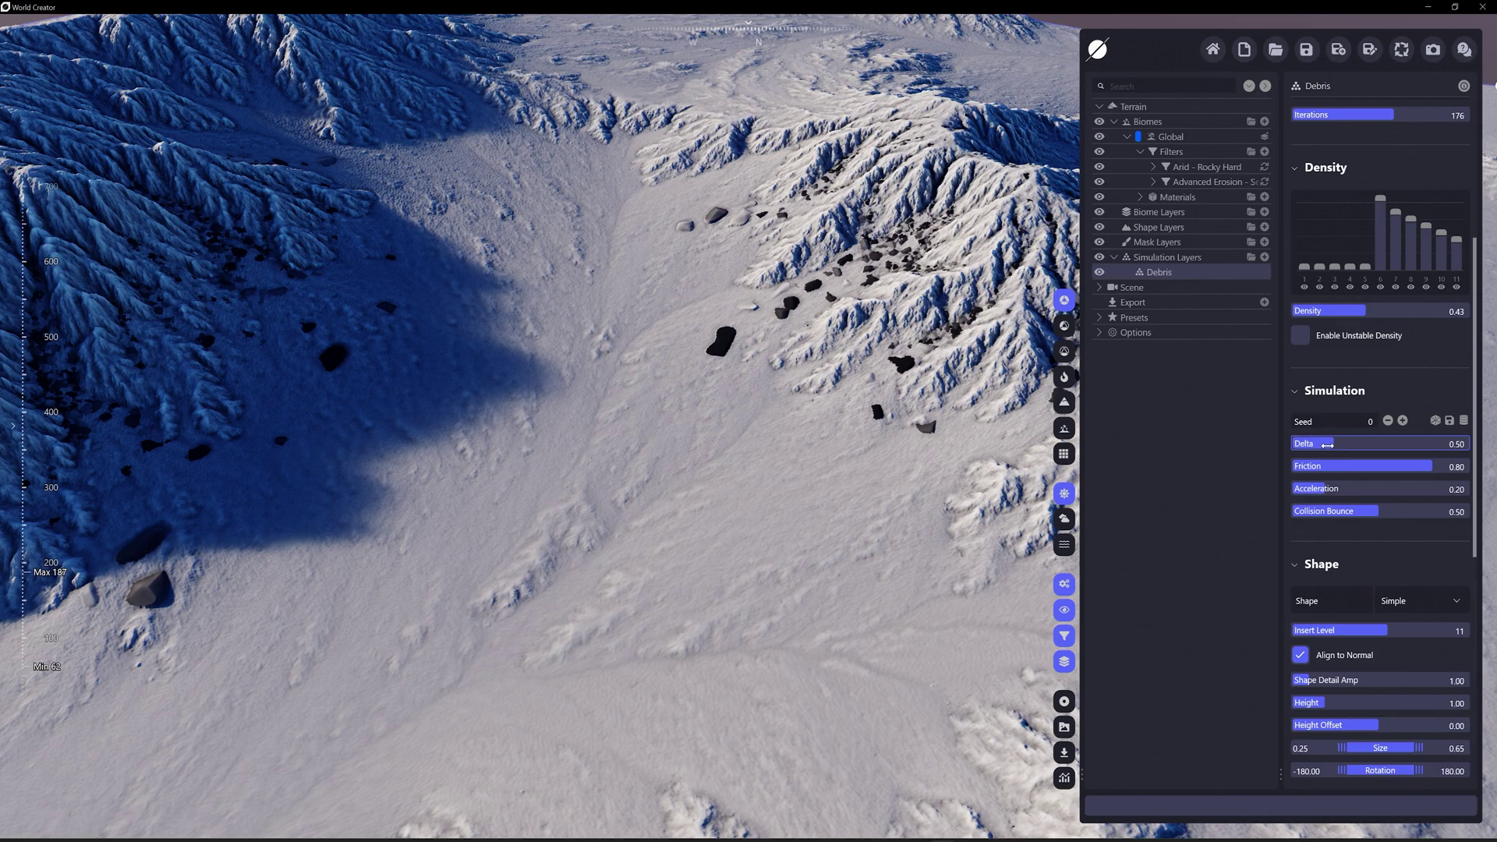
drag(1333, 443, 1403, 443)
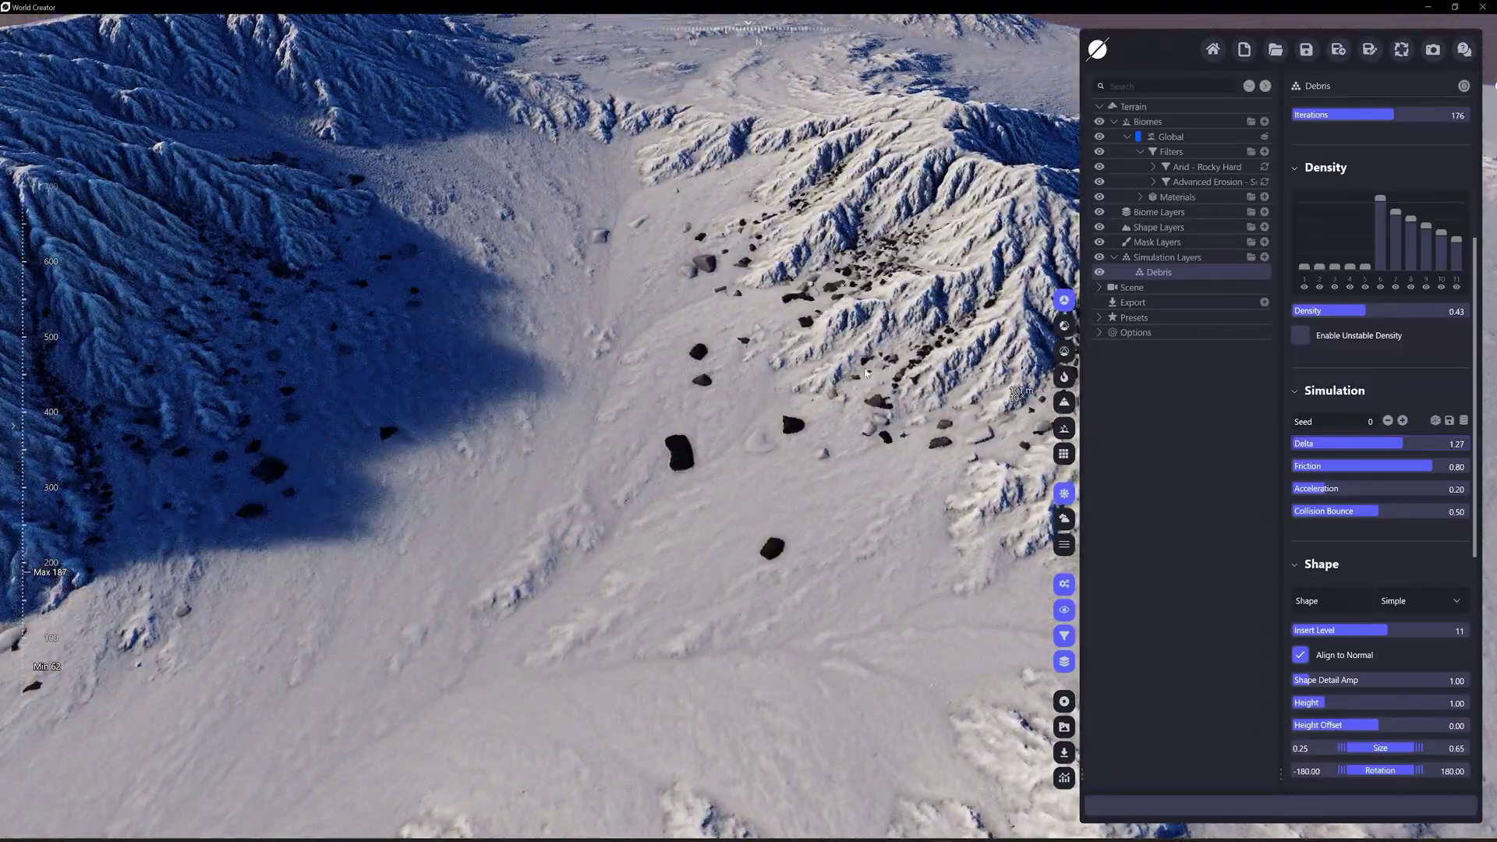
scroll(1397, 259, up, 3)
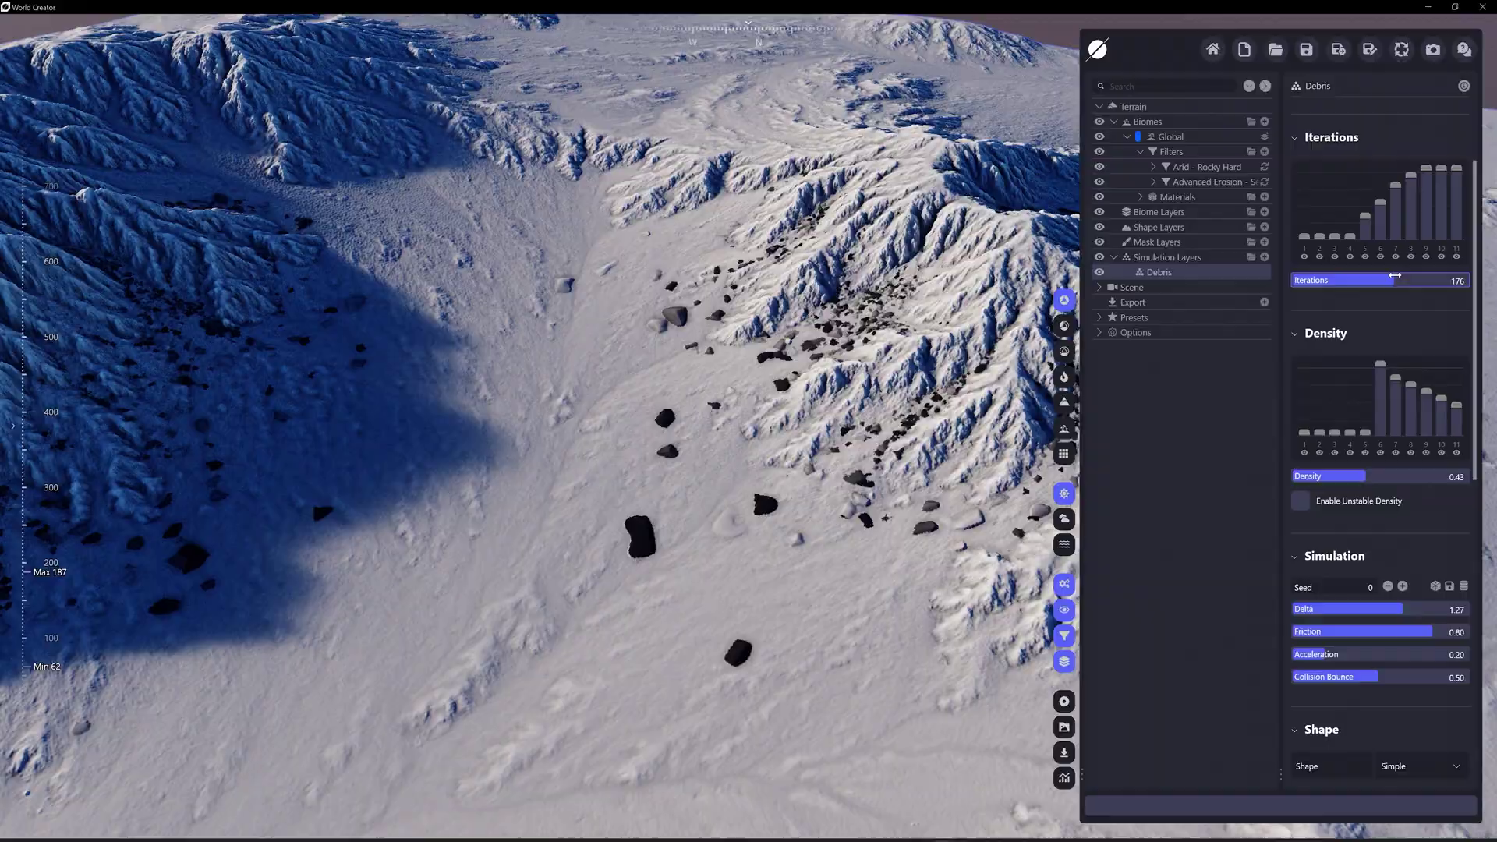
drag(1395, 275, 1438, 275)
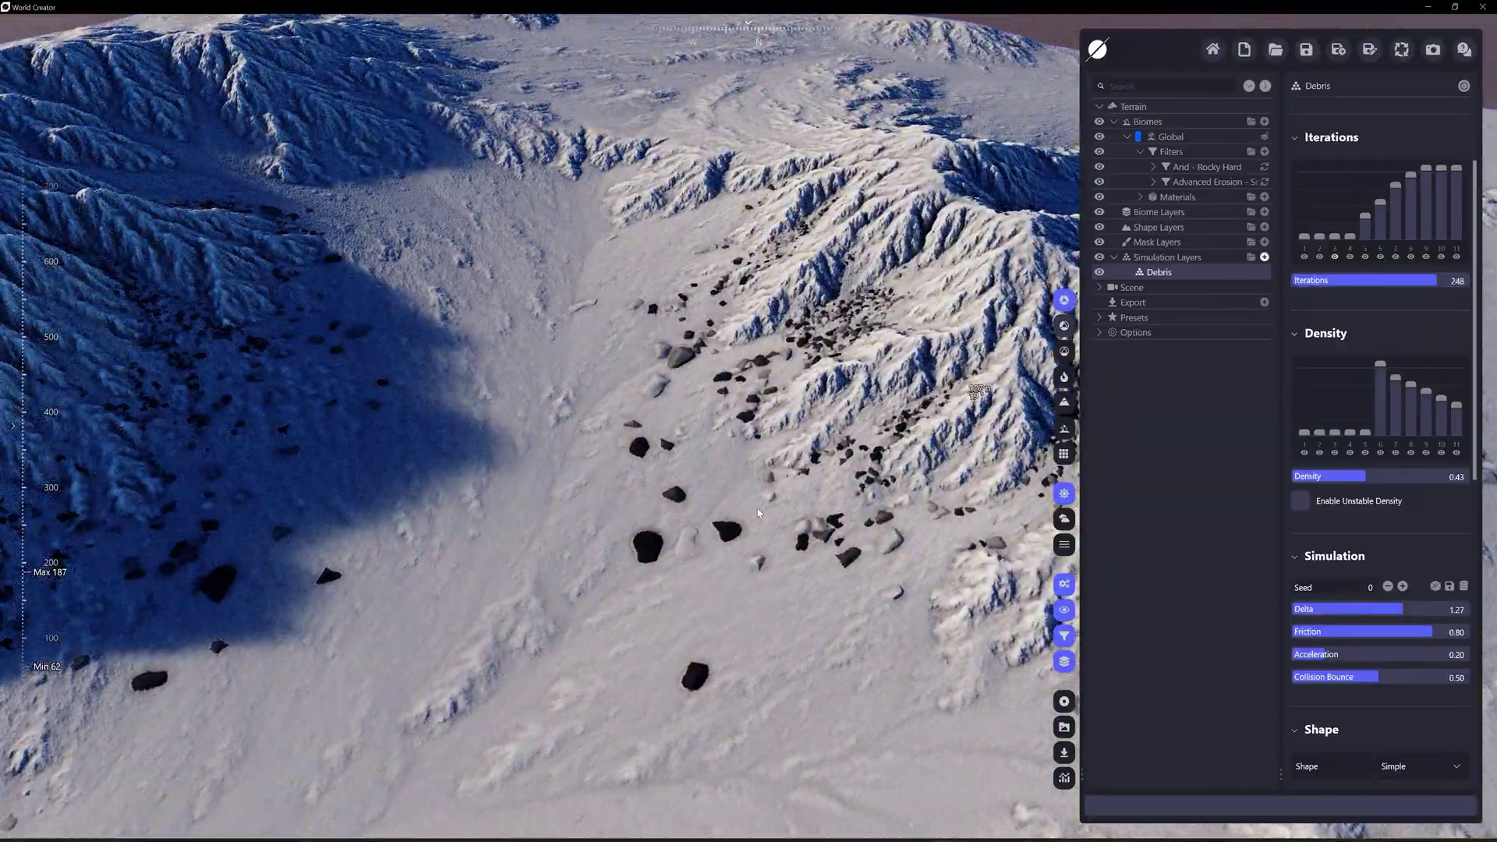
drag(758, 512, 633, 499)
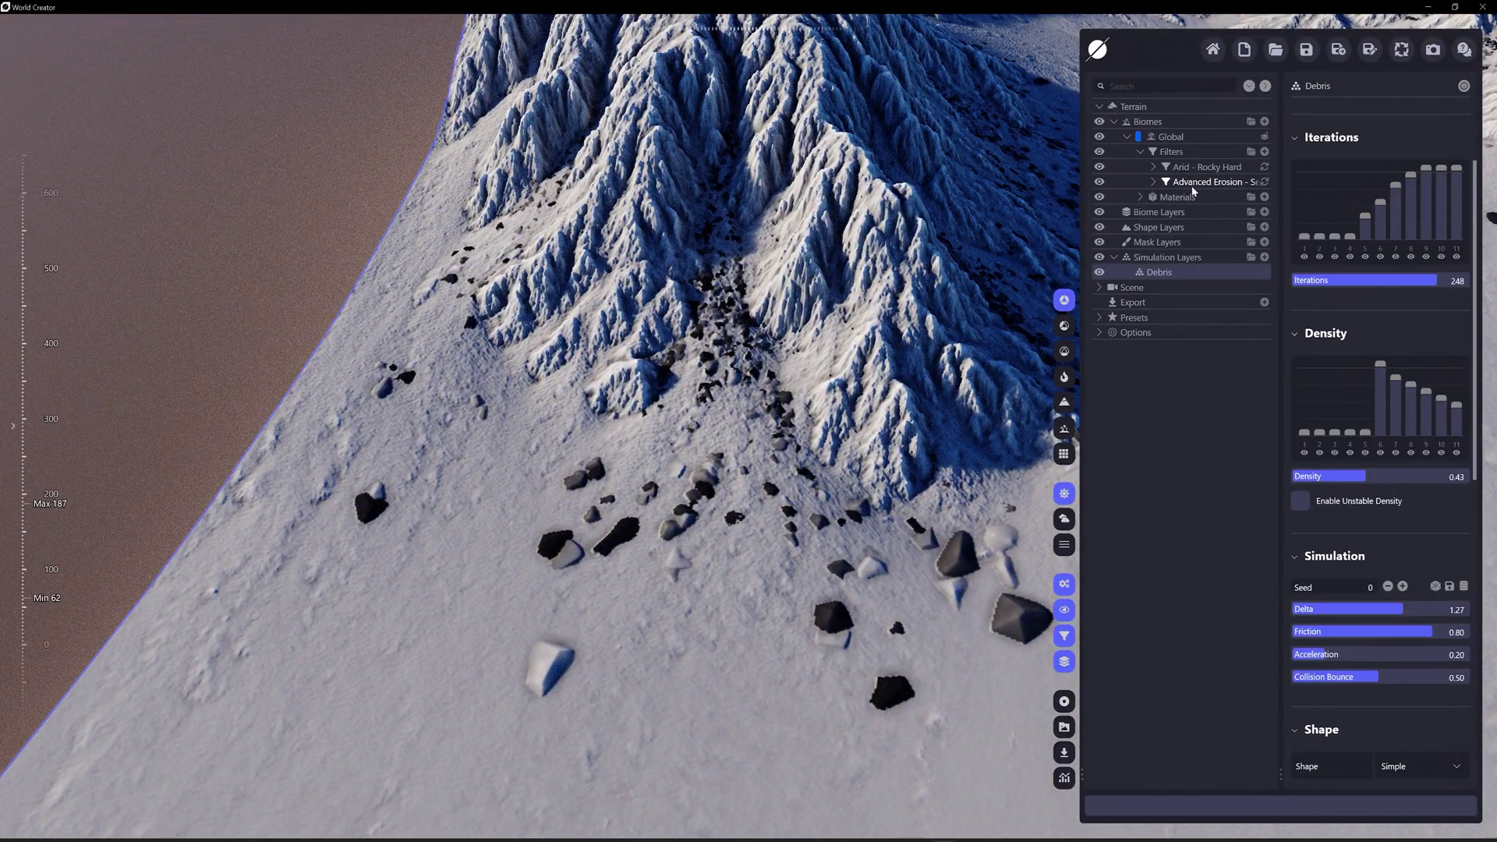
drag(721, 246, 706, 224)
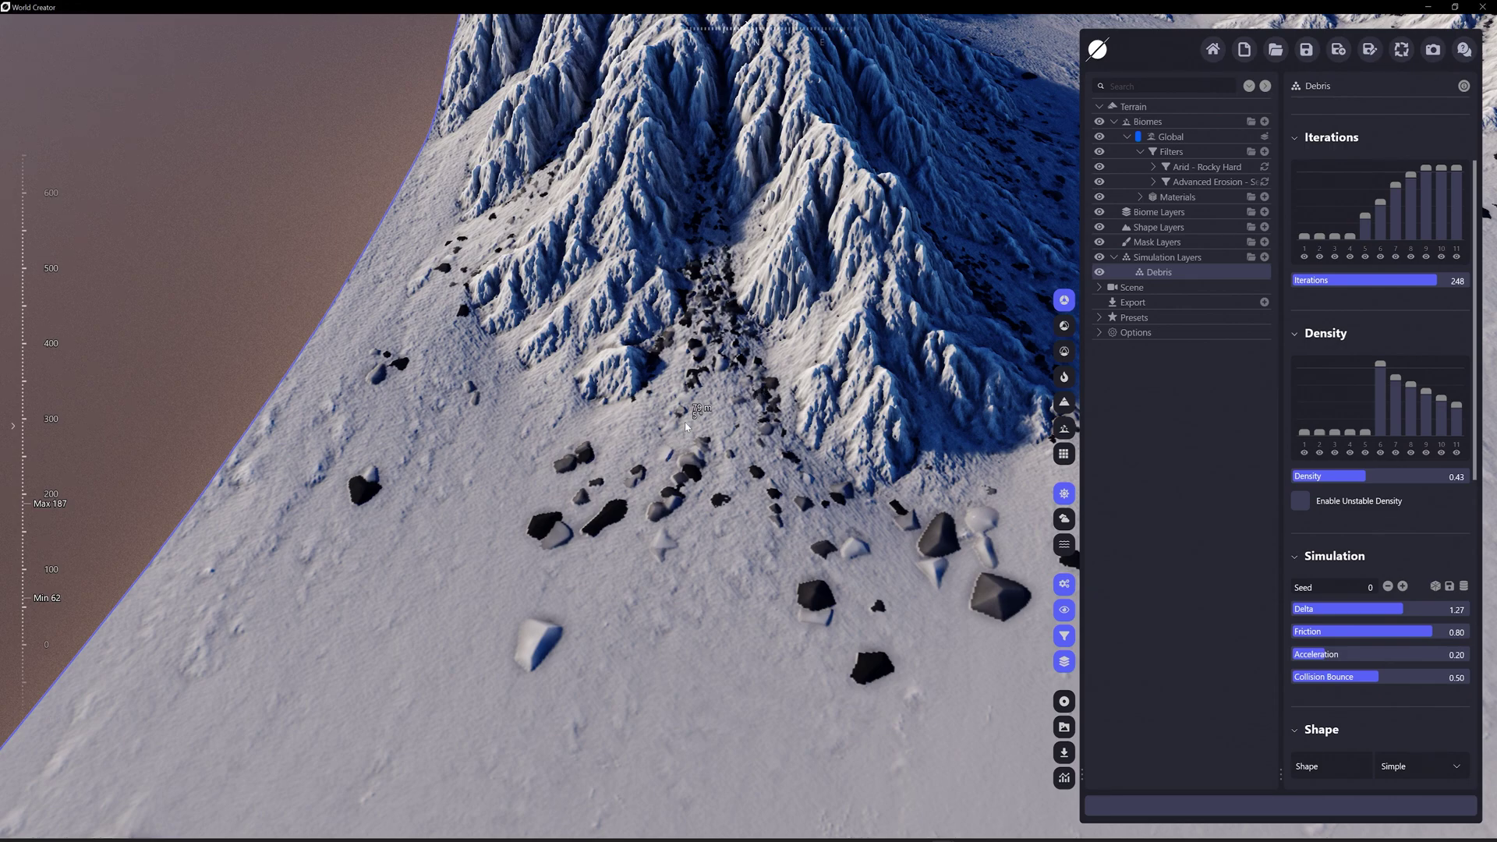
Reshape the Debris density graph: zero stage 6, lower stage 8, raise stage 9.
drag(689, 425, 747, 516)
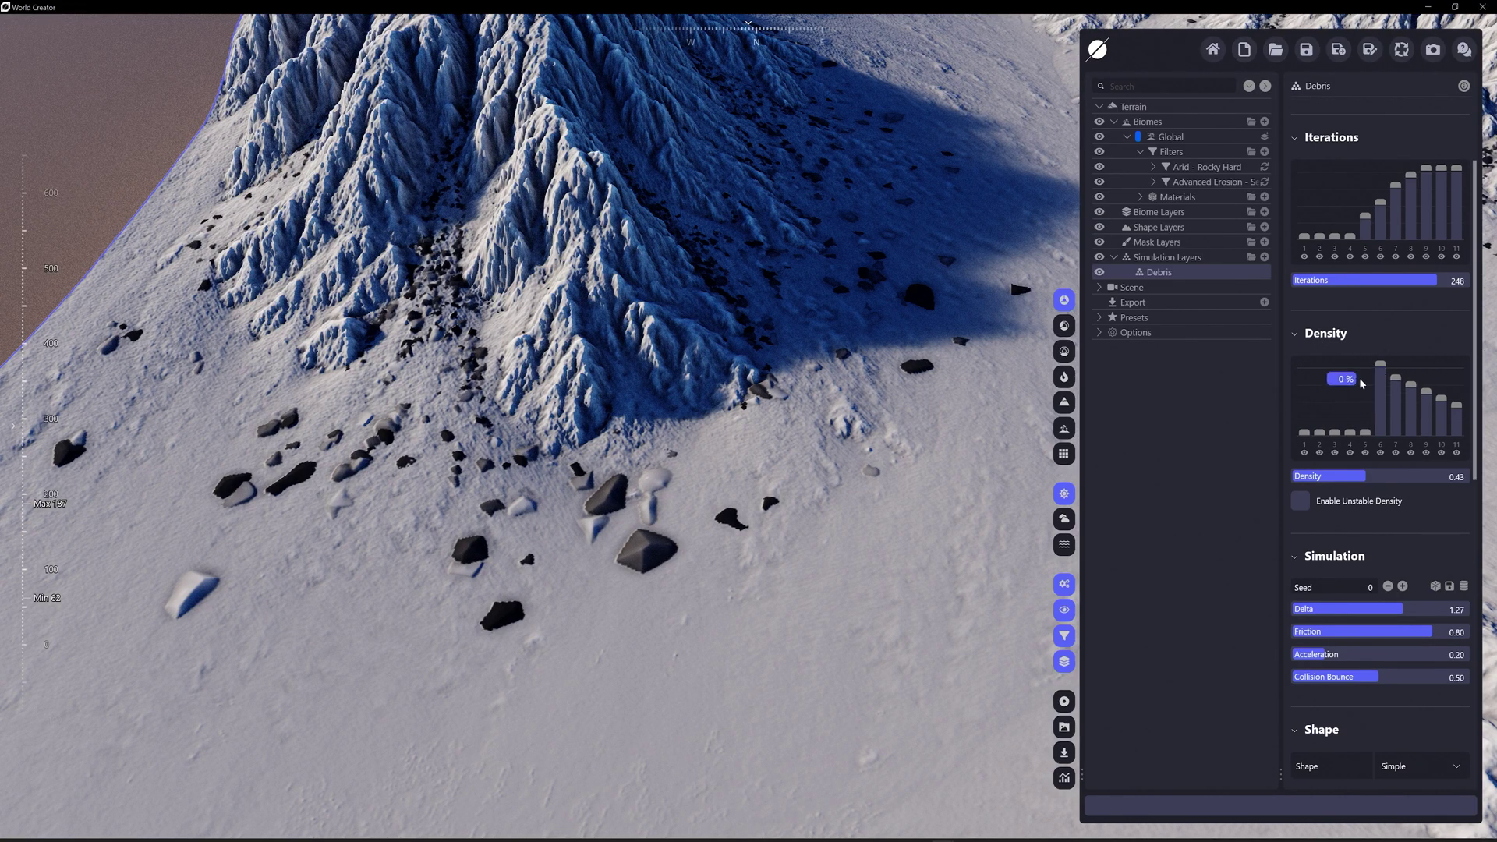
mouse_move(1380, 363)
mouse_down()
mouse_move(1381, 473)
mouse_move(1397, 395)
mouse_move(1400, 467)
mouse_move(1465, 418)
mouse_move(1461, 373)
mouse_move(1430, 386)
mouse_up()
drag(685, 292, 786, 287)
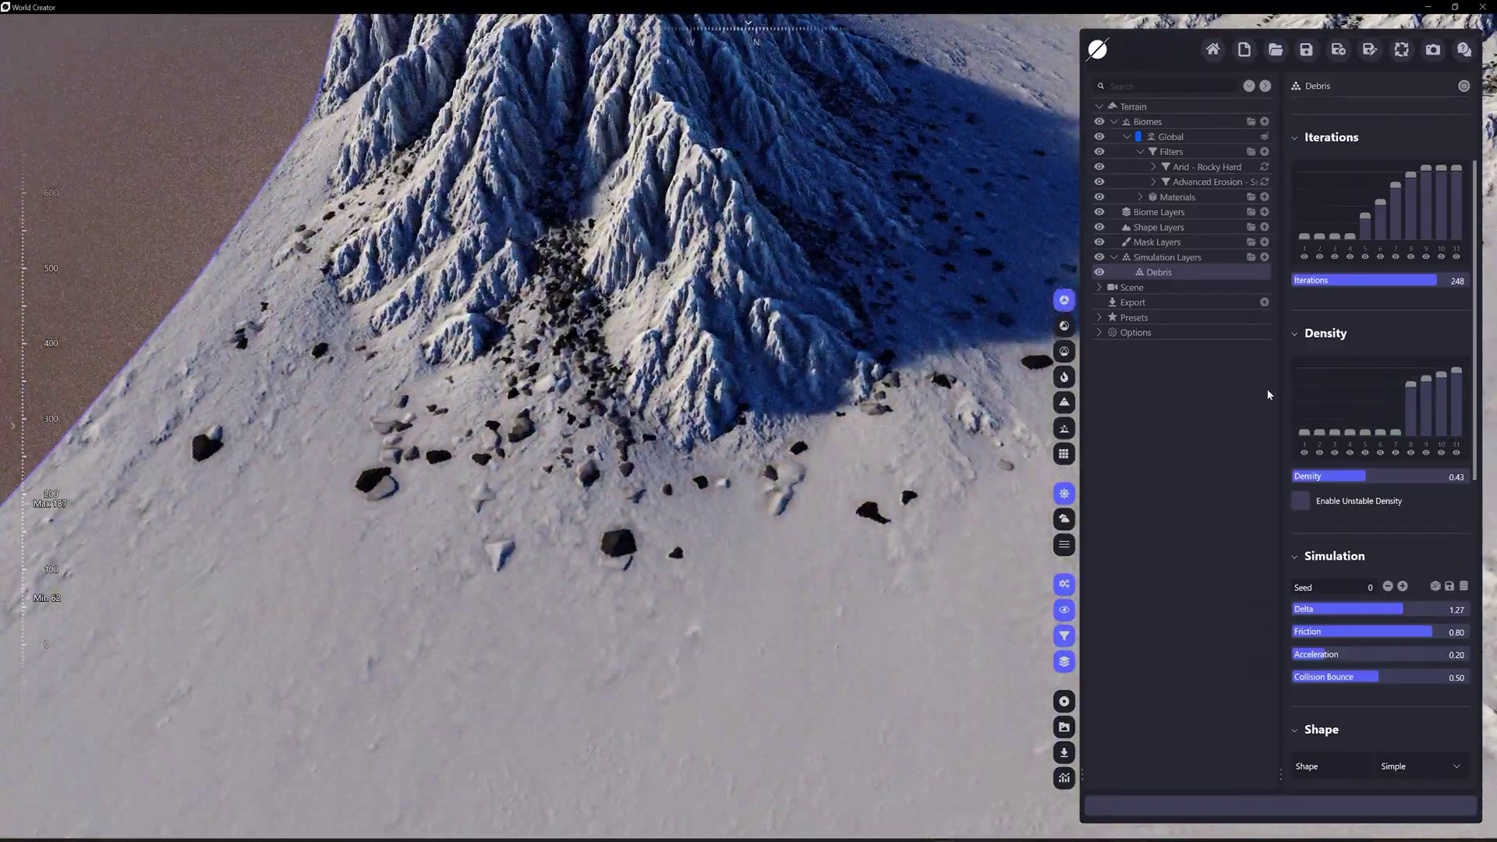
mouse_move(1411, 383)
mouse_down()
mouse_move(1411, 403)
mouse_move(1426, 390)
mouse_up()
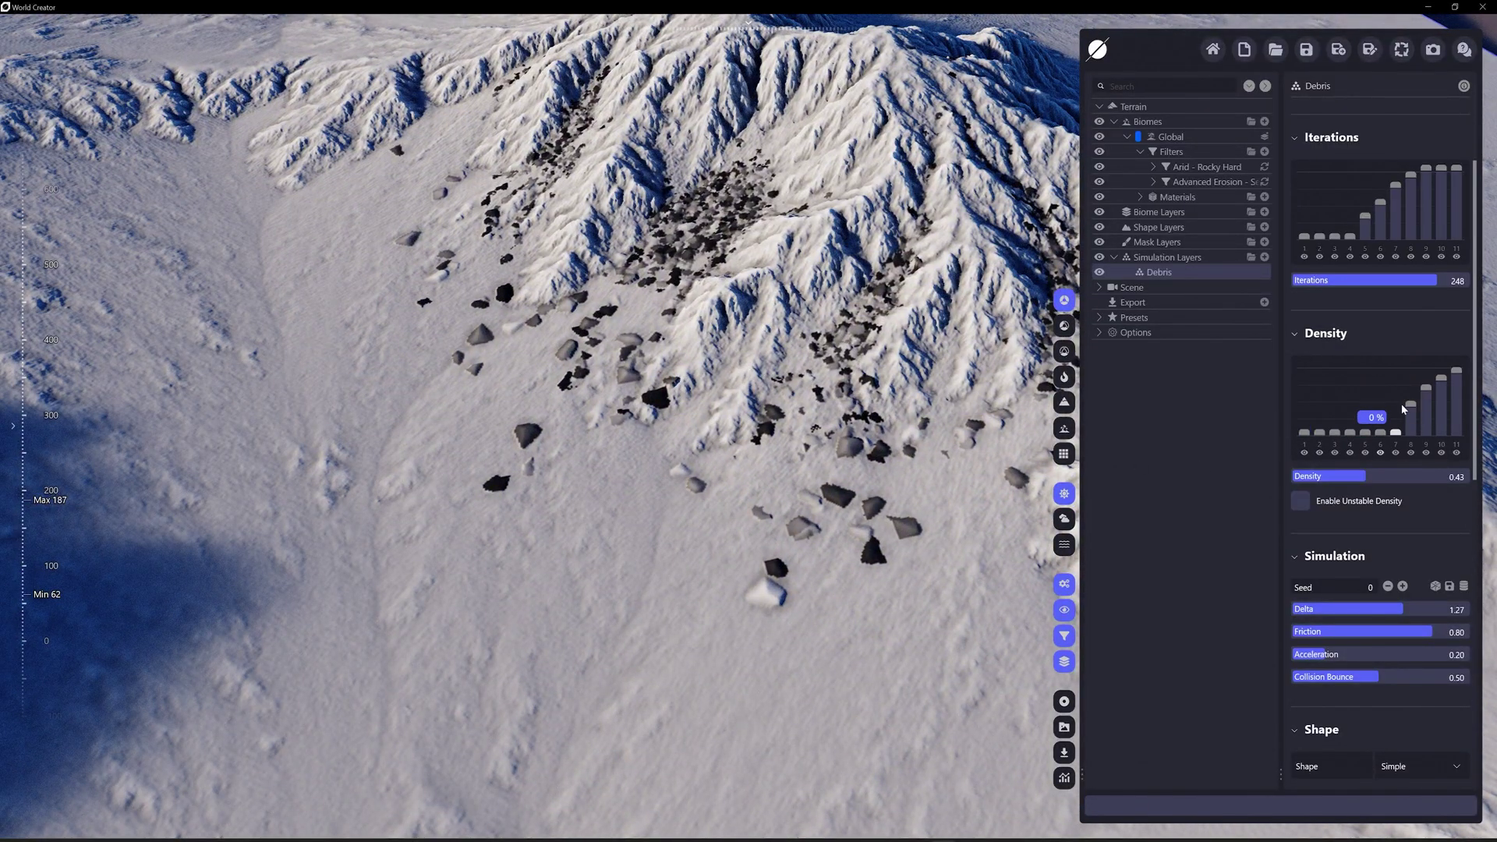
mouse_move(1418, 413)
mouse_down()
mouse_move(1398, 444)
mouse_move(1428, 404)
mouse_up()
Set Debris Acceleration 0.52, Friction 0.33, Delta 0.59 and Iterations 212.
scroll(1431, 499, down, 3)
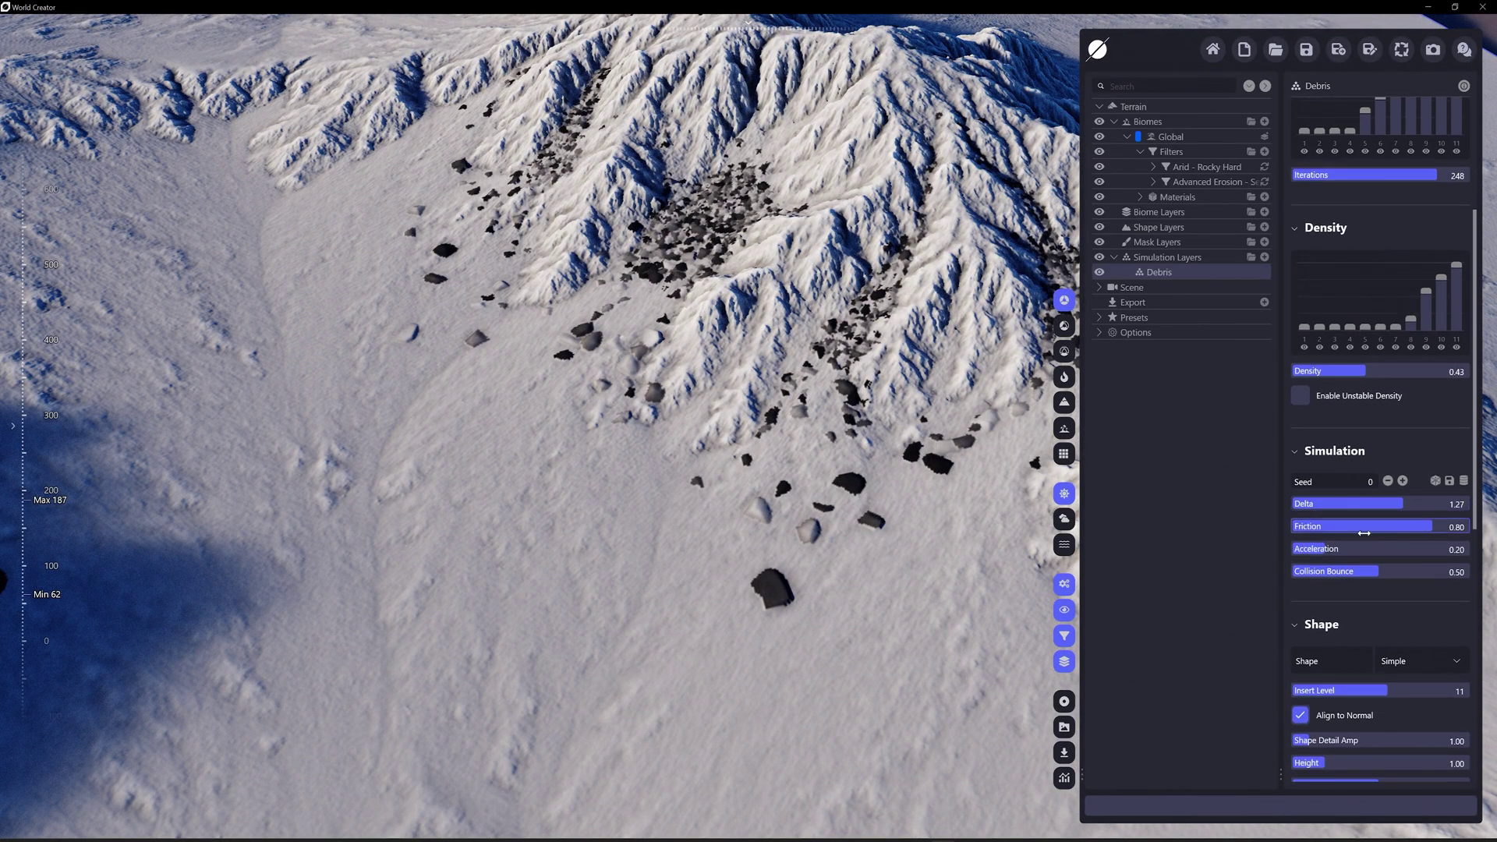
drag(1324, 549, 1371, 504)
drag(1370, 561, 1385, 528)
scroll(779, 502, down, 3)
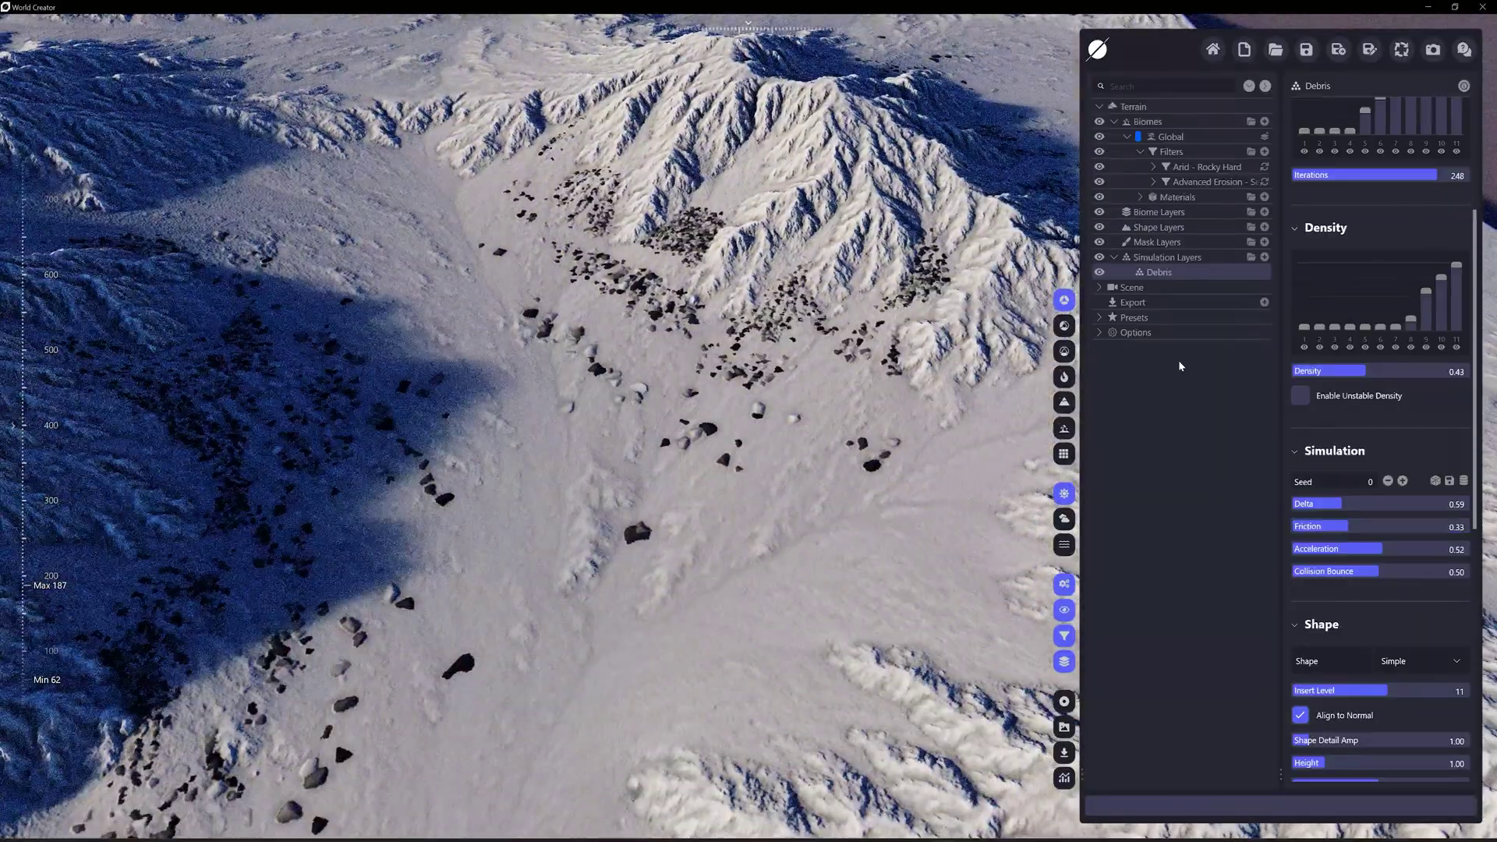
mouse_move(1396, 175)
mouse_down()
mouse_move(1341, 175)
mouse_move(1373, 175)
mouse_up()
scroll(887, 428, up, 5)
scroll(887, 429, down, 3)
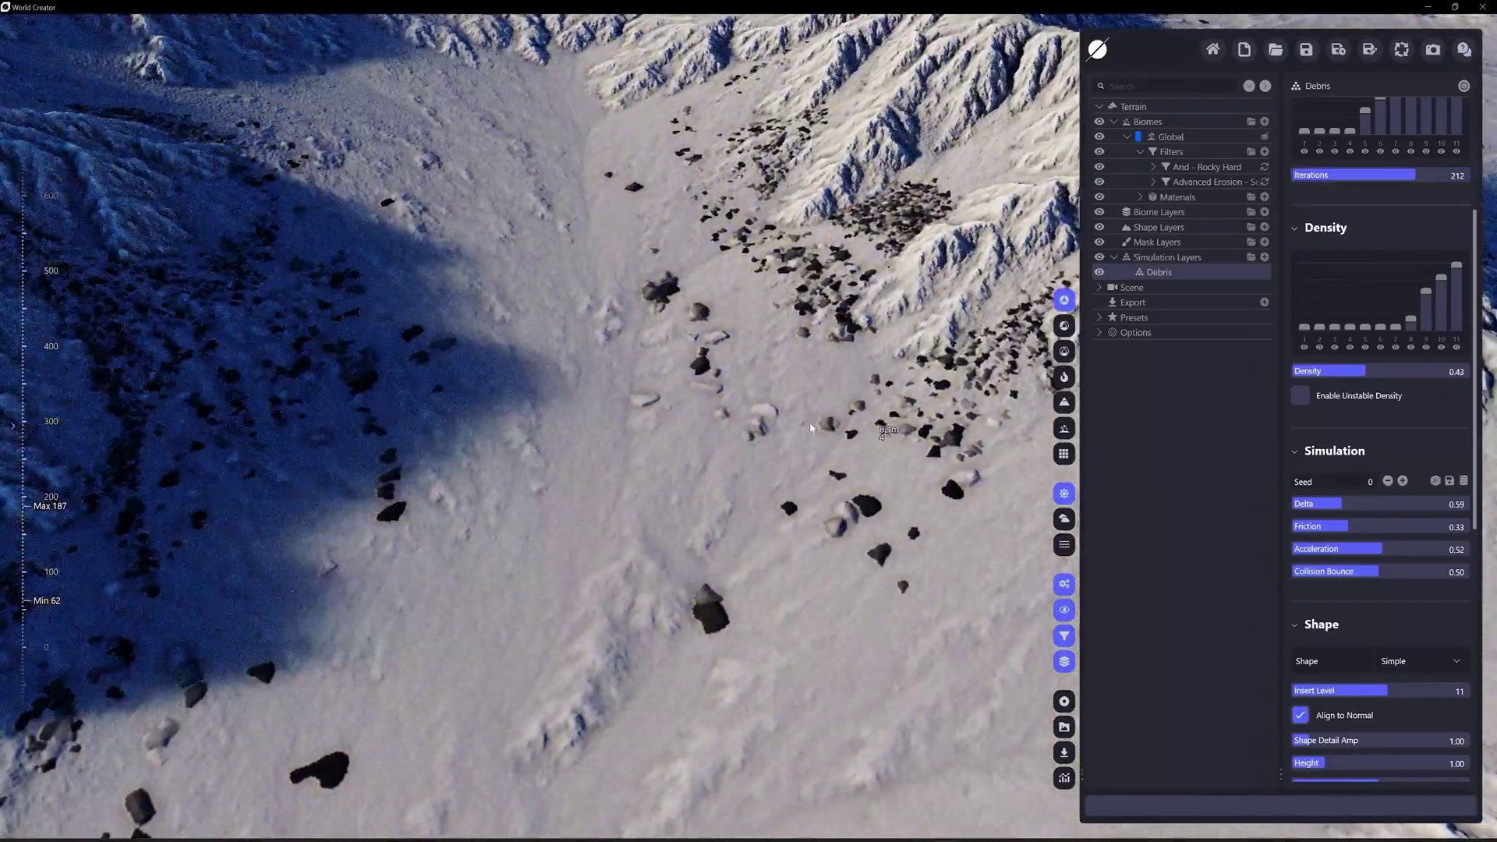
scroll(725, 384, up, 2)
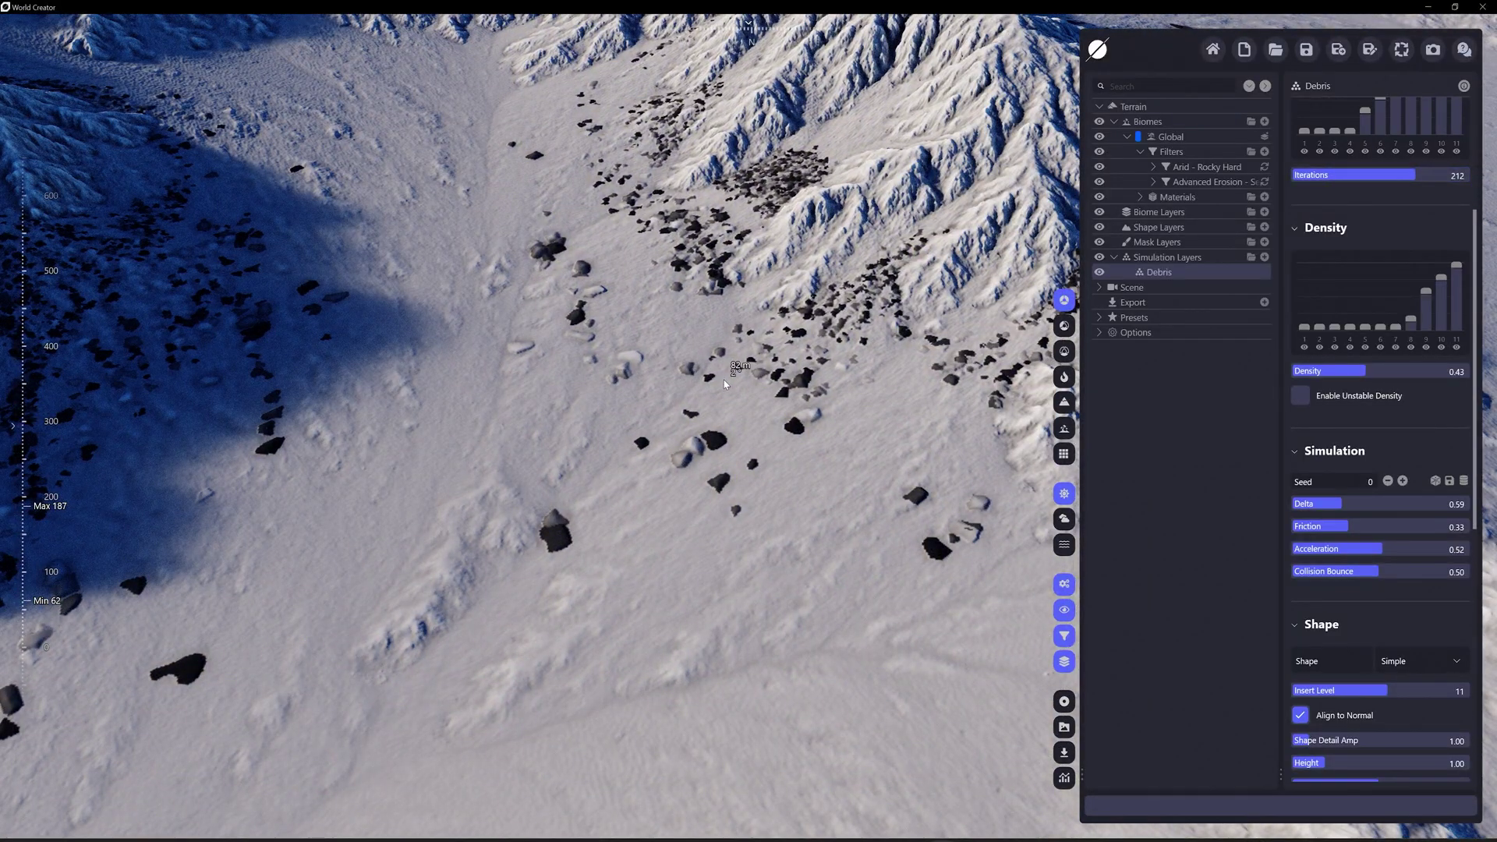
Preview the terrain in plain grey and make the debris rocks taller.
click(1066, 352)
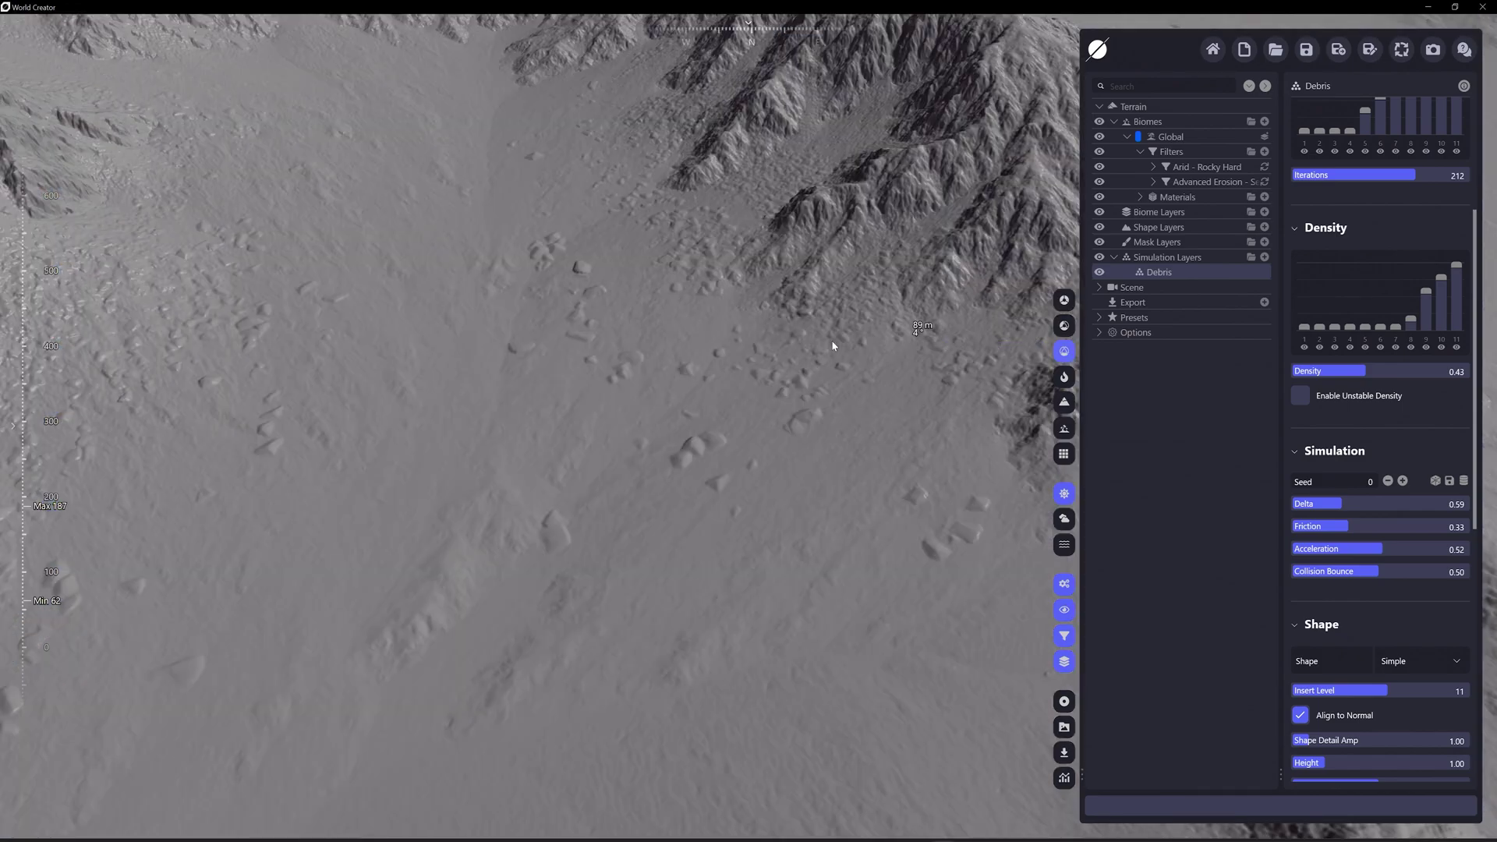
drag(1410, 176, 1424, 176)
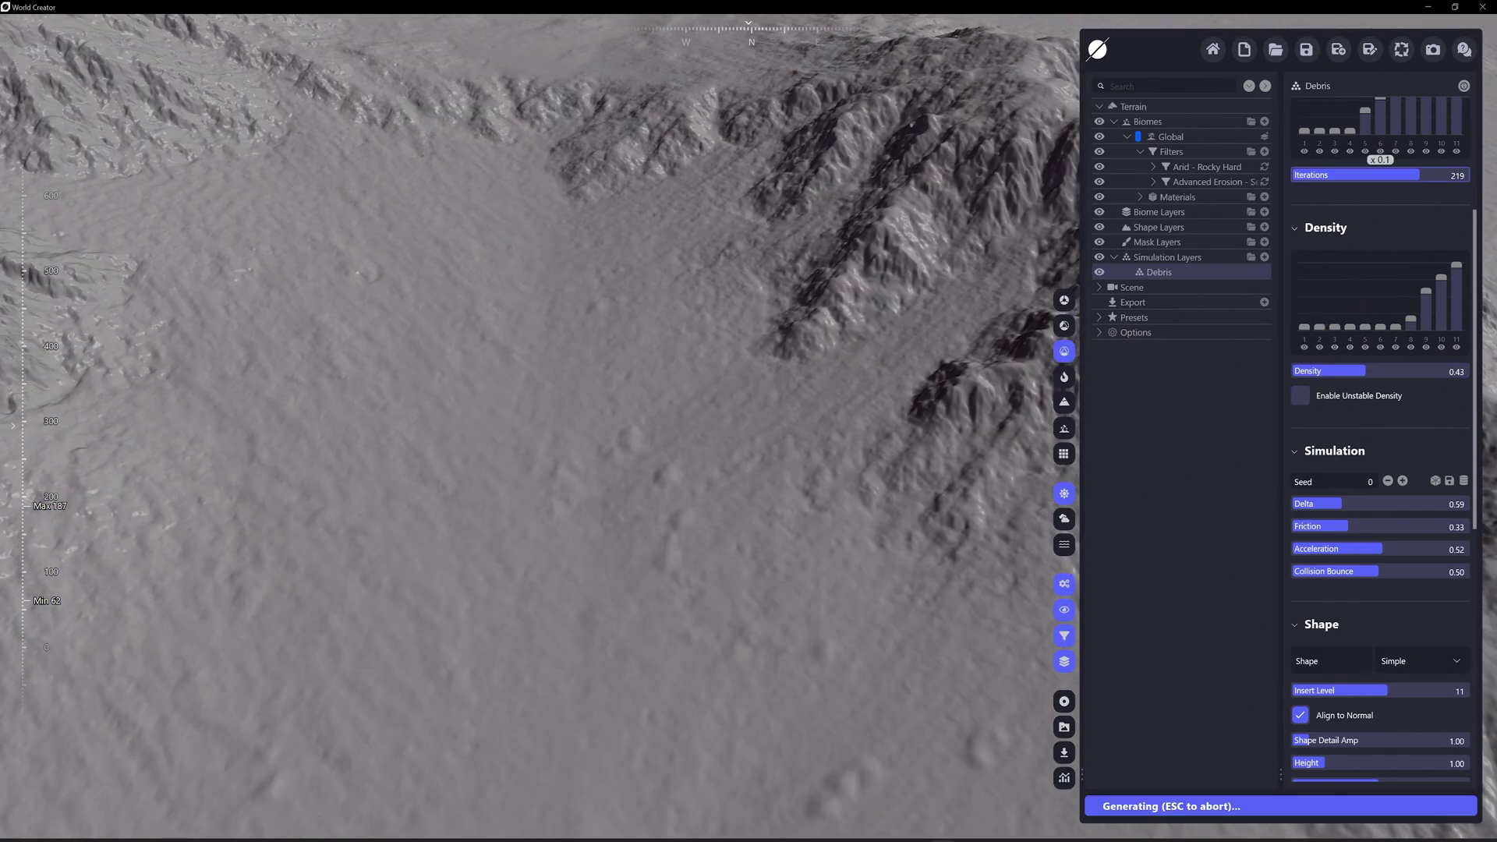
scroll(1442, 708, down, 5)
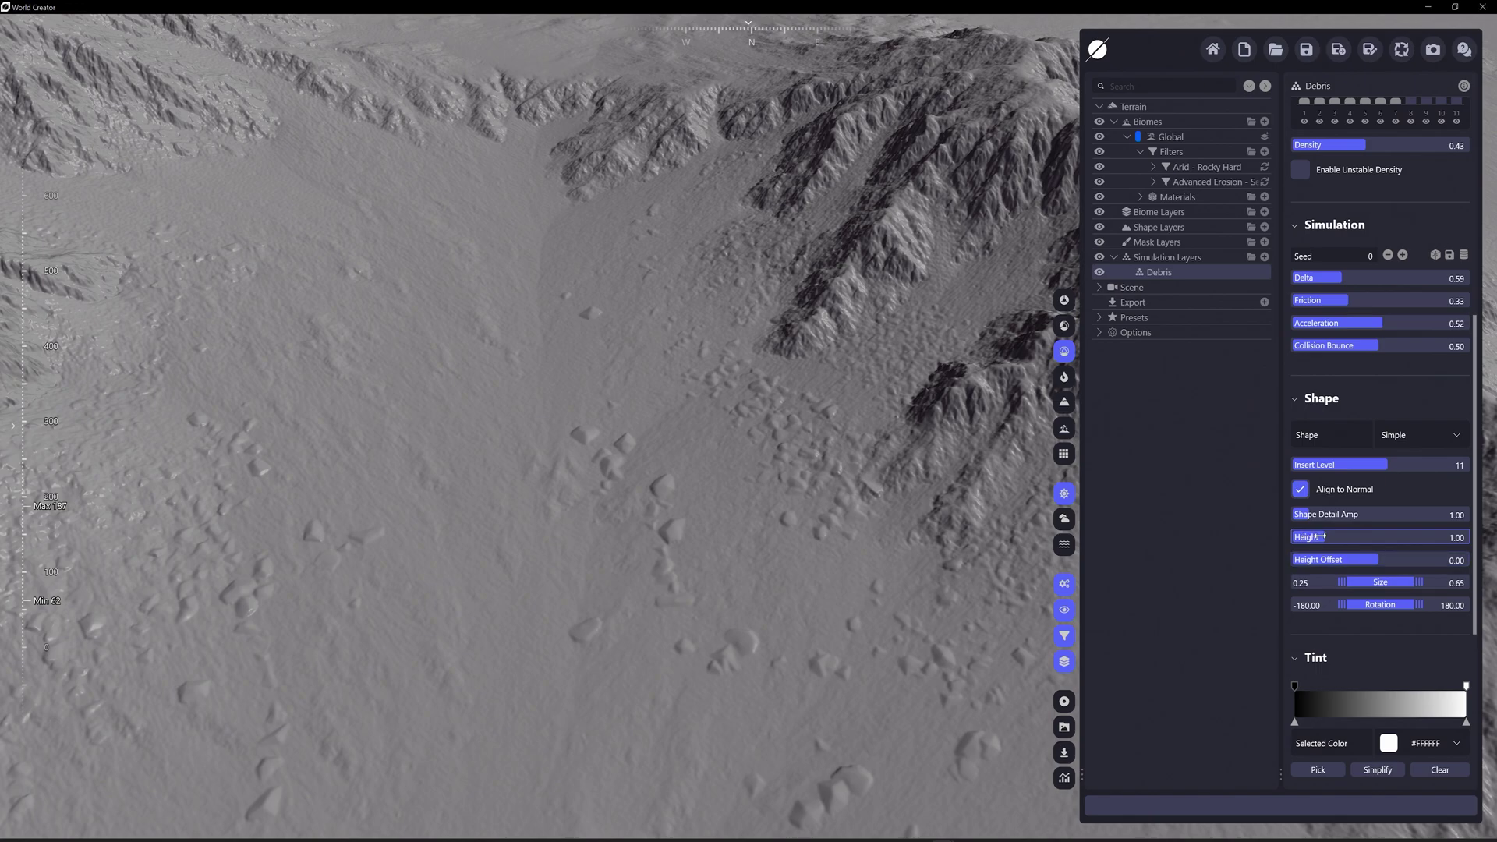
mouse_move(1322, 537)
mouse_down()
mouse_move(1386, 537)
mouse_move(1320, 536)
mouse_up()
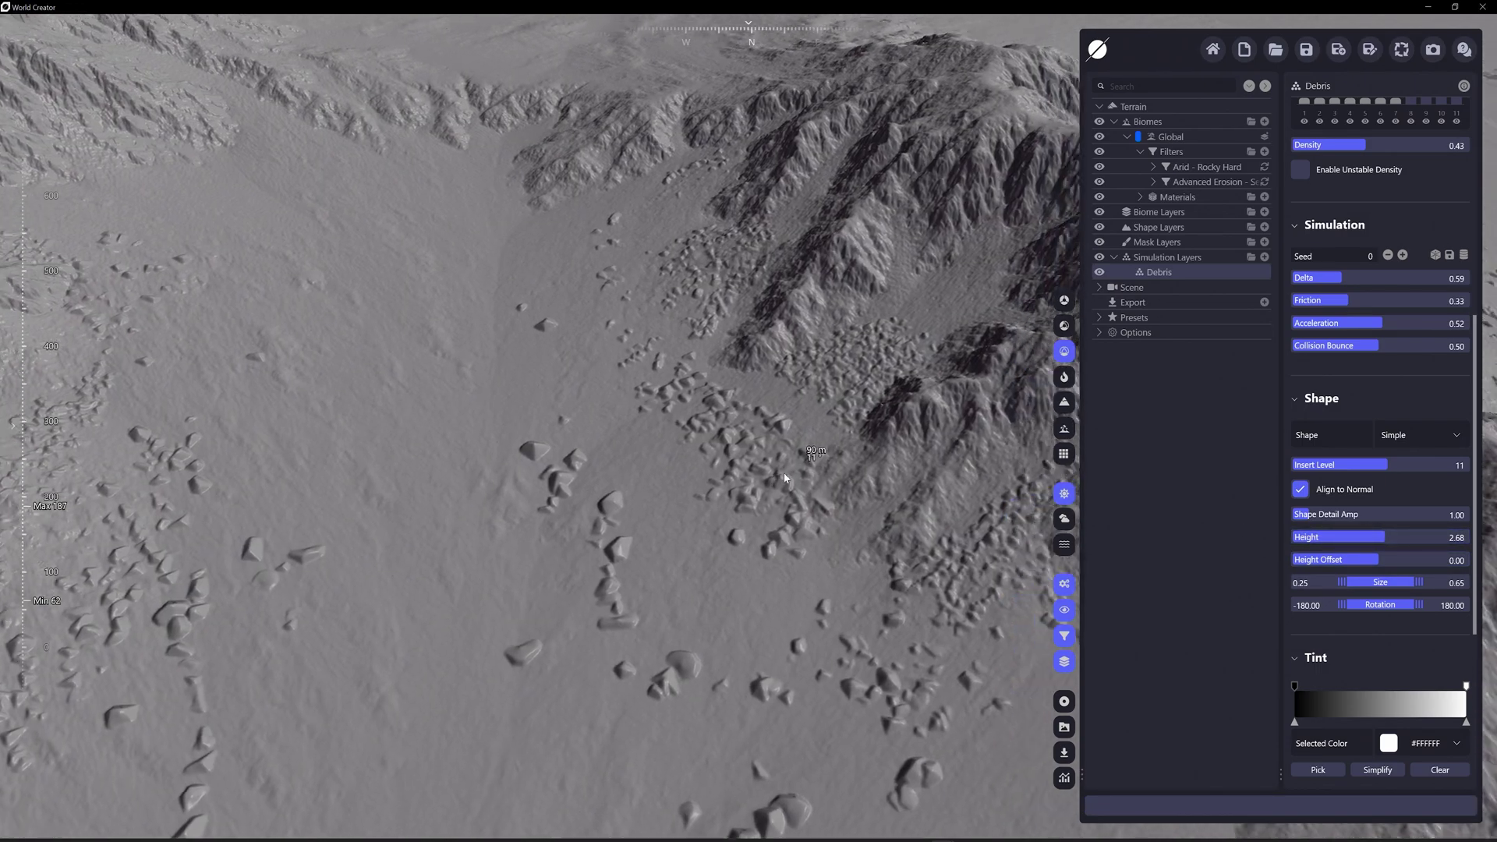
Lower Debris Iterations to 188 and swing the camera around the rock-strewn valley.
scroll(1421, 263, up, 7)
drag(1421, 280, 1355, 280)
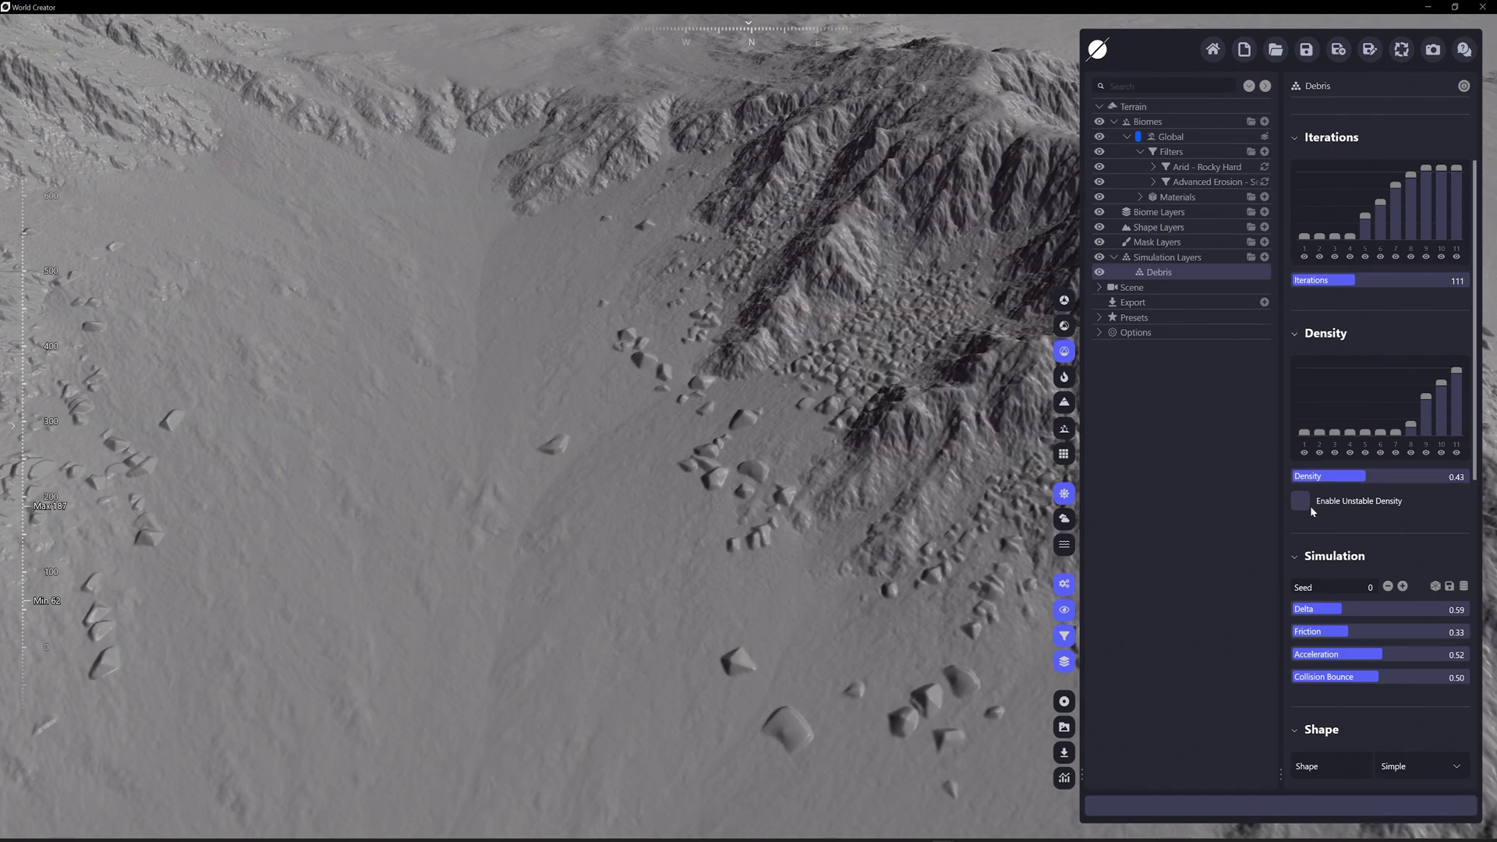
right_drag(936, 435, 822, 401)
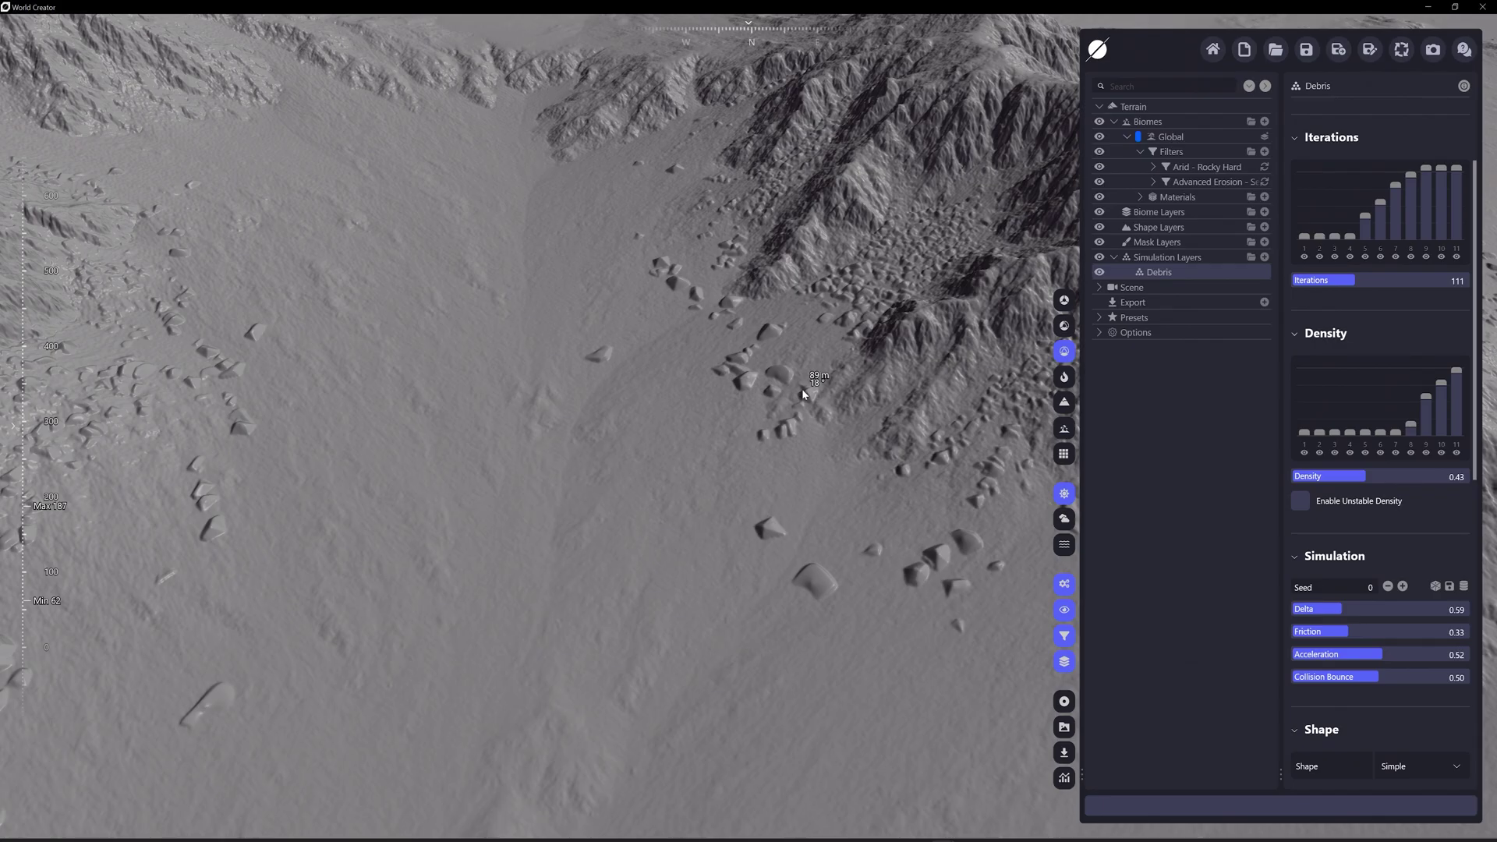
scroll(873, 476, down, 5)
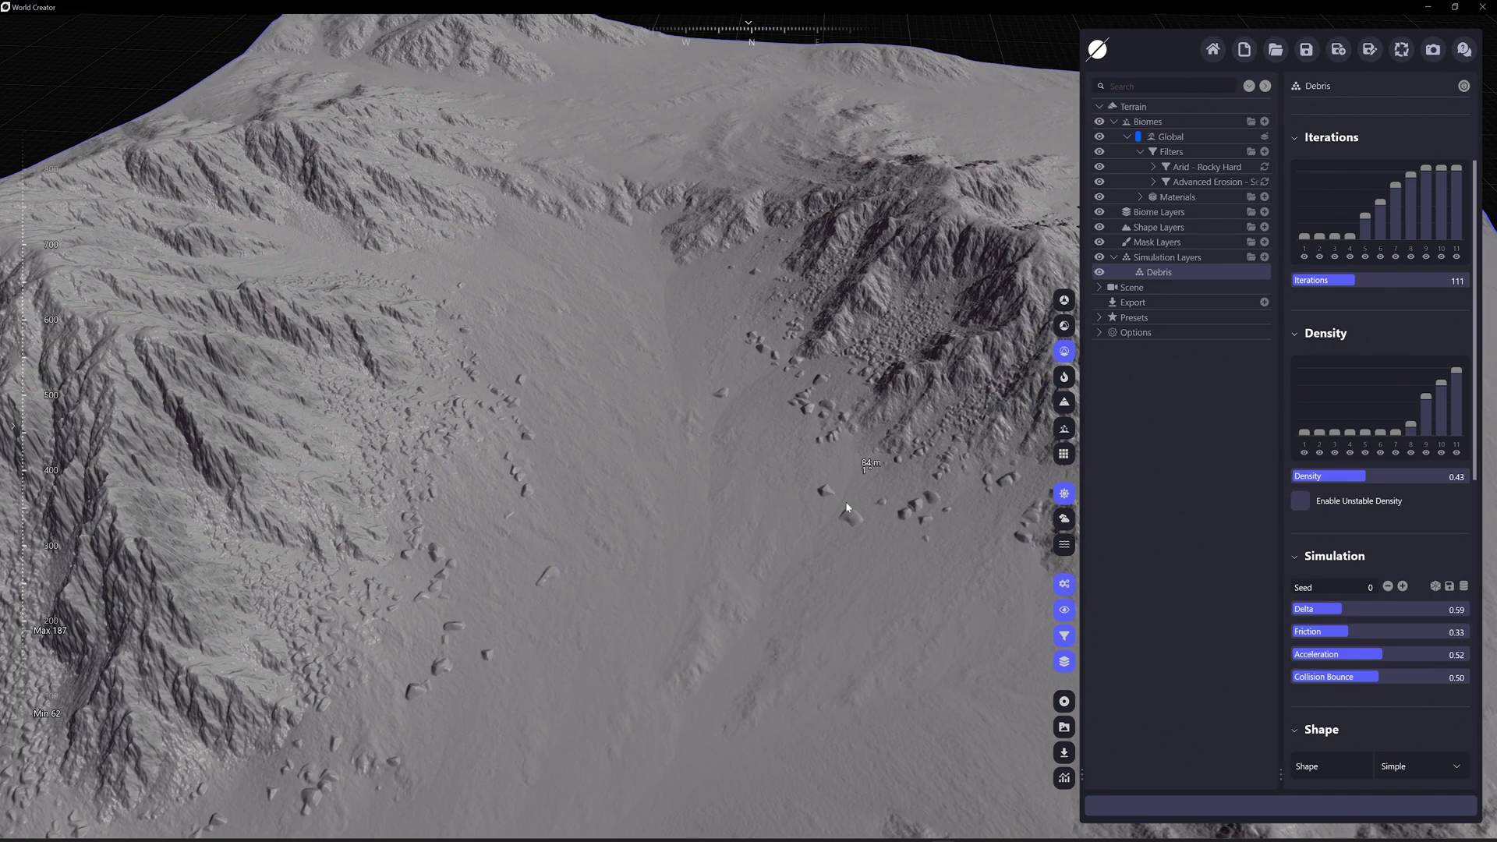
drag(845, 503, 1022, 287)
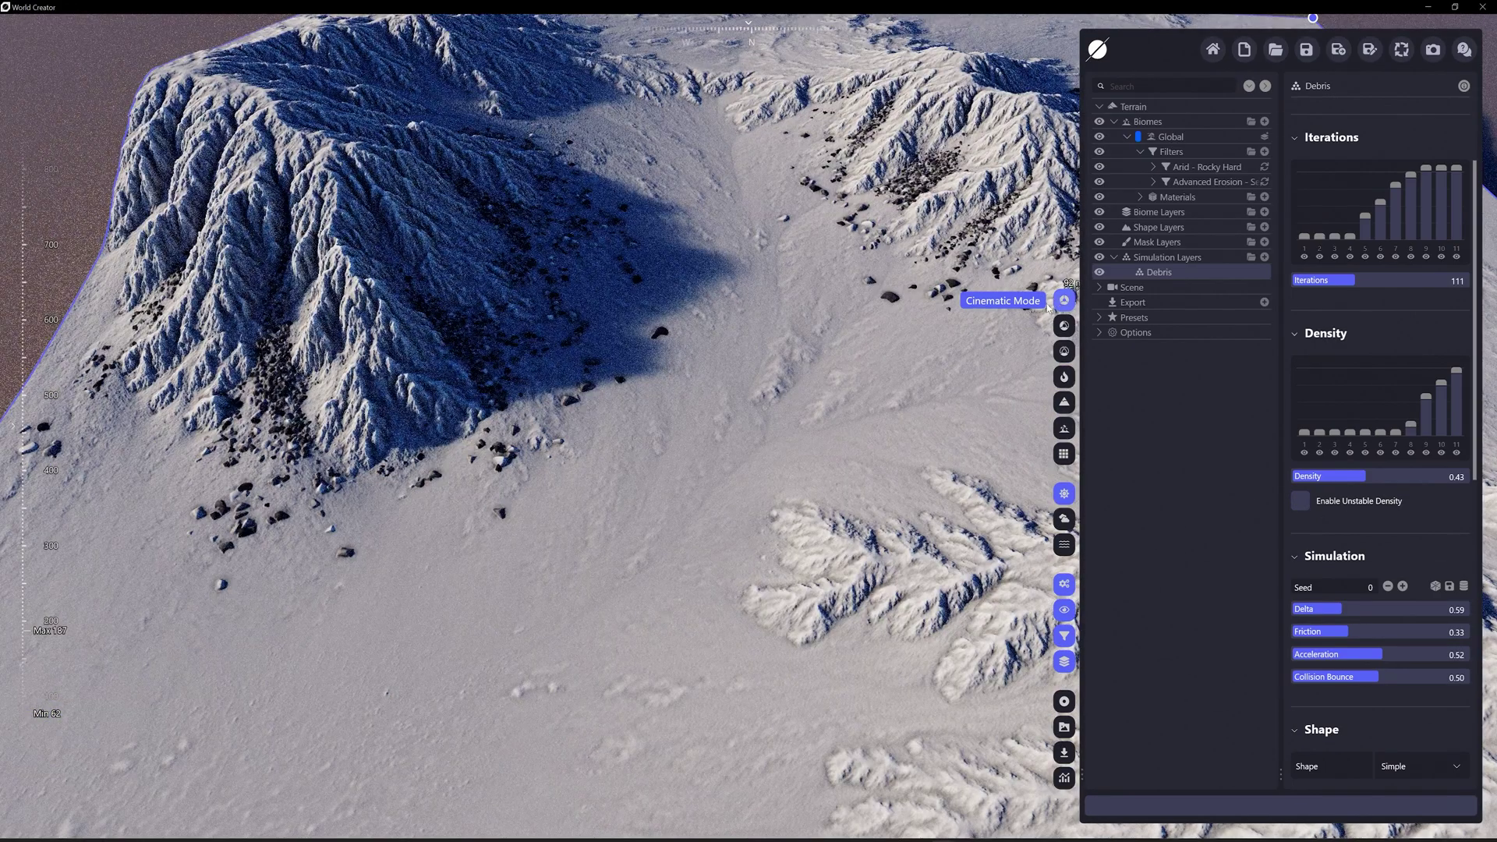
Turn on the cinematic camera and raise the Debris density bars for stages 5 through 11.
click(1062, 302)
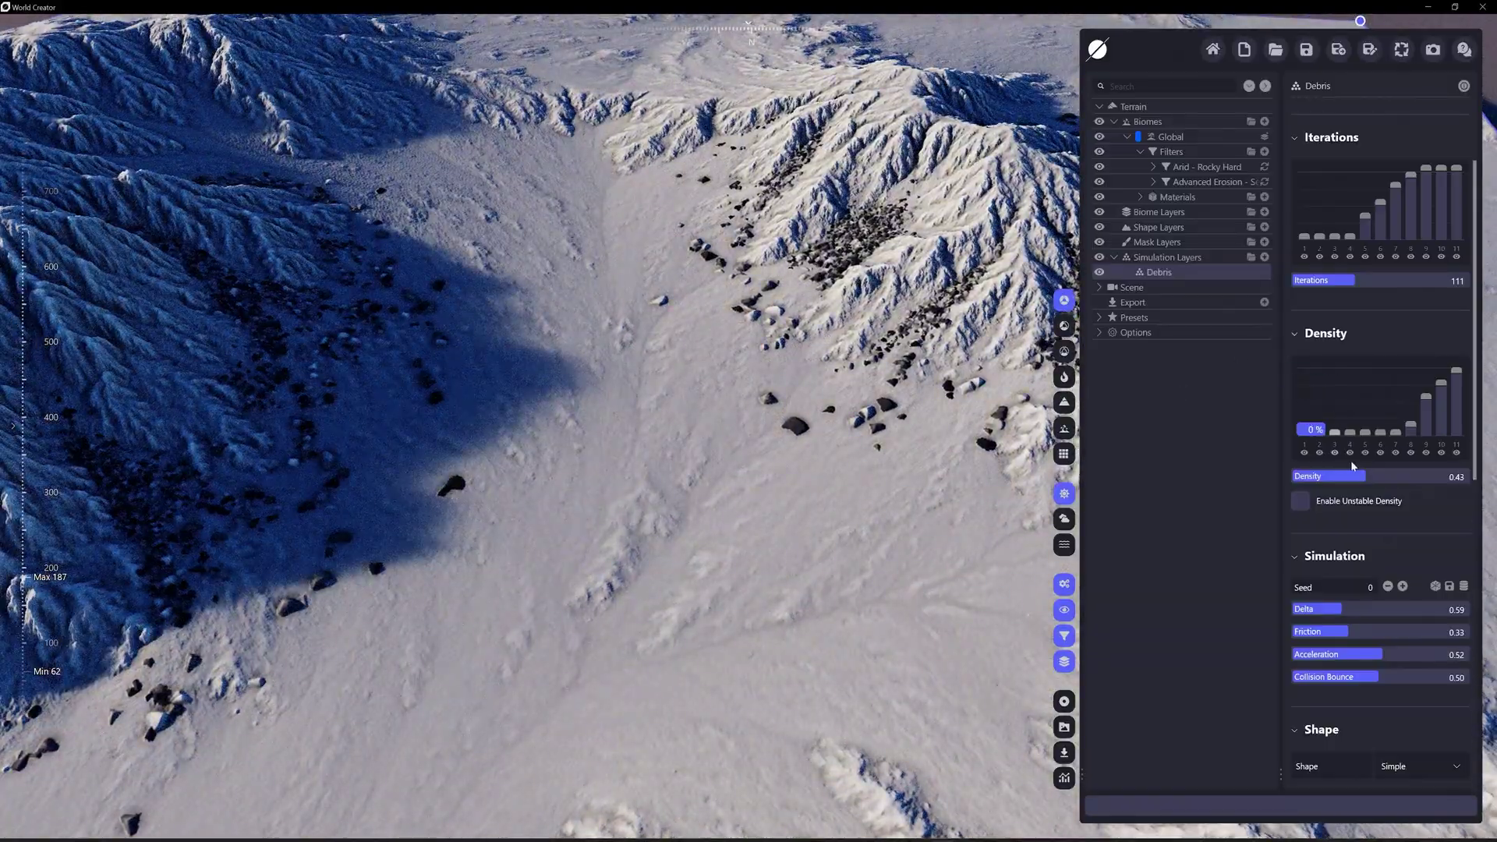
mouse_move(1396, 434)
mouse_down()
mouse_move(1364, 422)
mouse_move(1394, 416)
mouse_move(1397, 388)
mouse_move(1411, 396)
mouse_move(1399, 421)
mouse_move(1382, 404)
mouse_move(1441, 388)
mouse_move(1398, 414)
mouse_move(1382, 384)
mouse_move(1377, 412)
mouse_move(1366, 383)
mouse_up()
drag(889, 360, 724, 501)
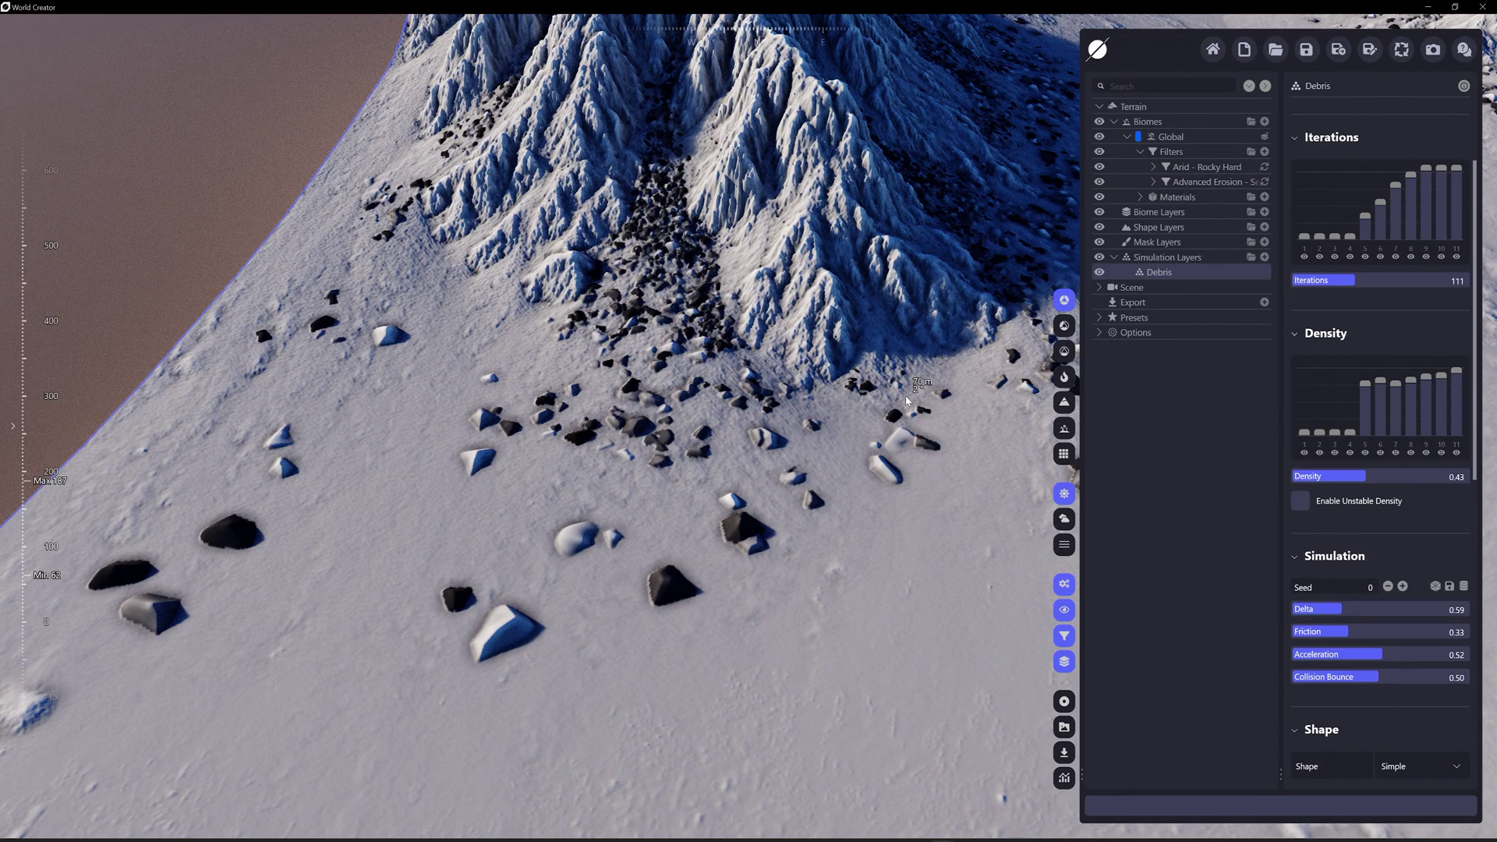
Expand the materials list and collapse the Debris Density, Simulation and Shape sections to reach Tint.
click(1141, 197)
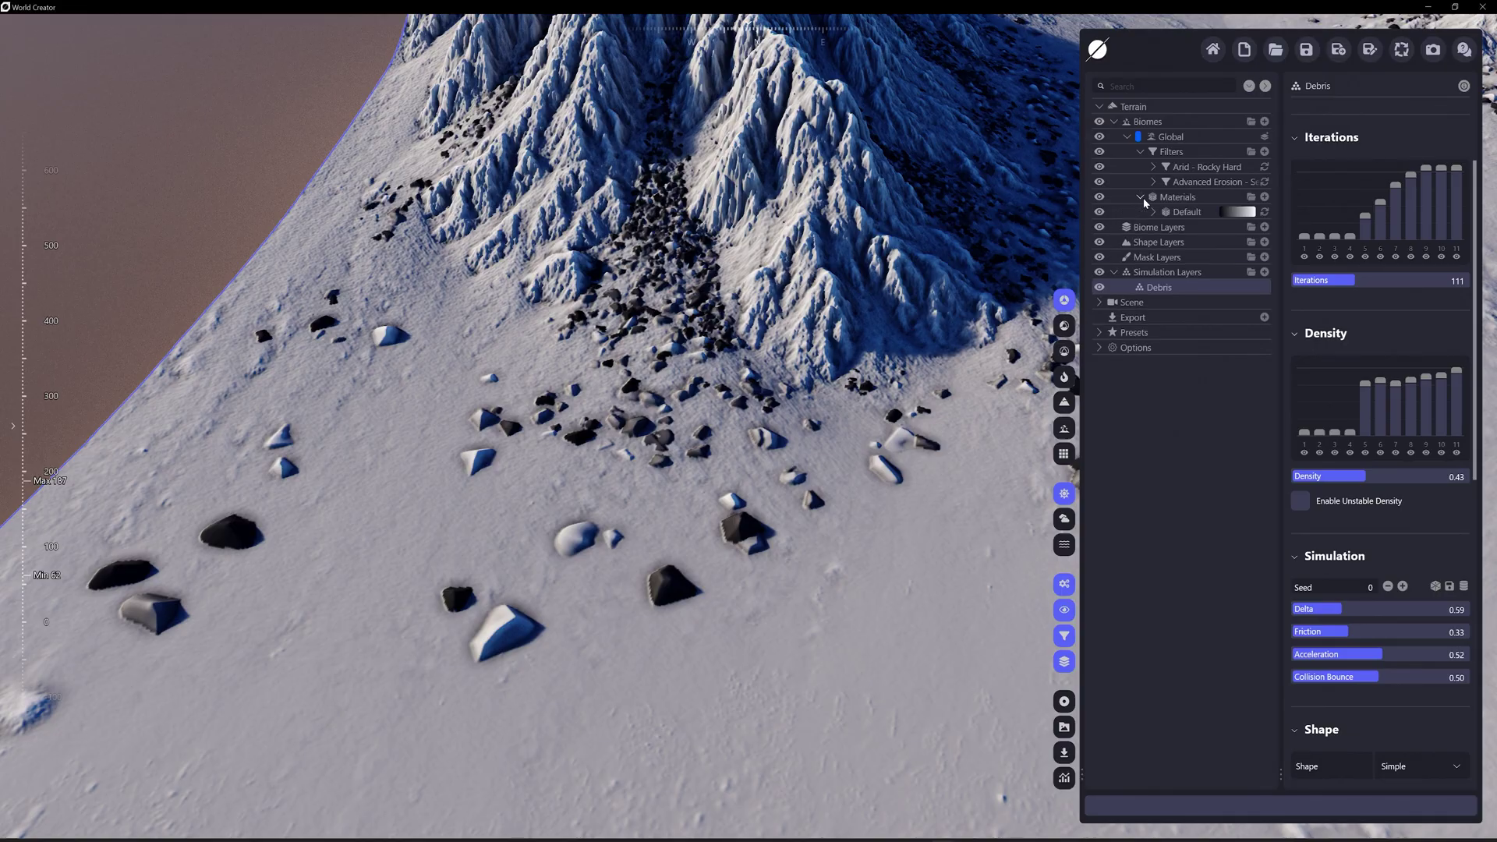
scroll(868, 297, down, 5)
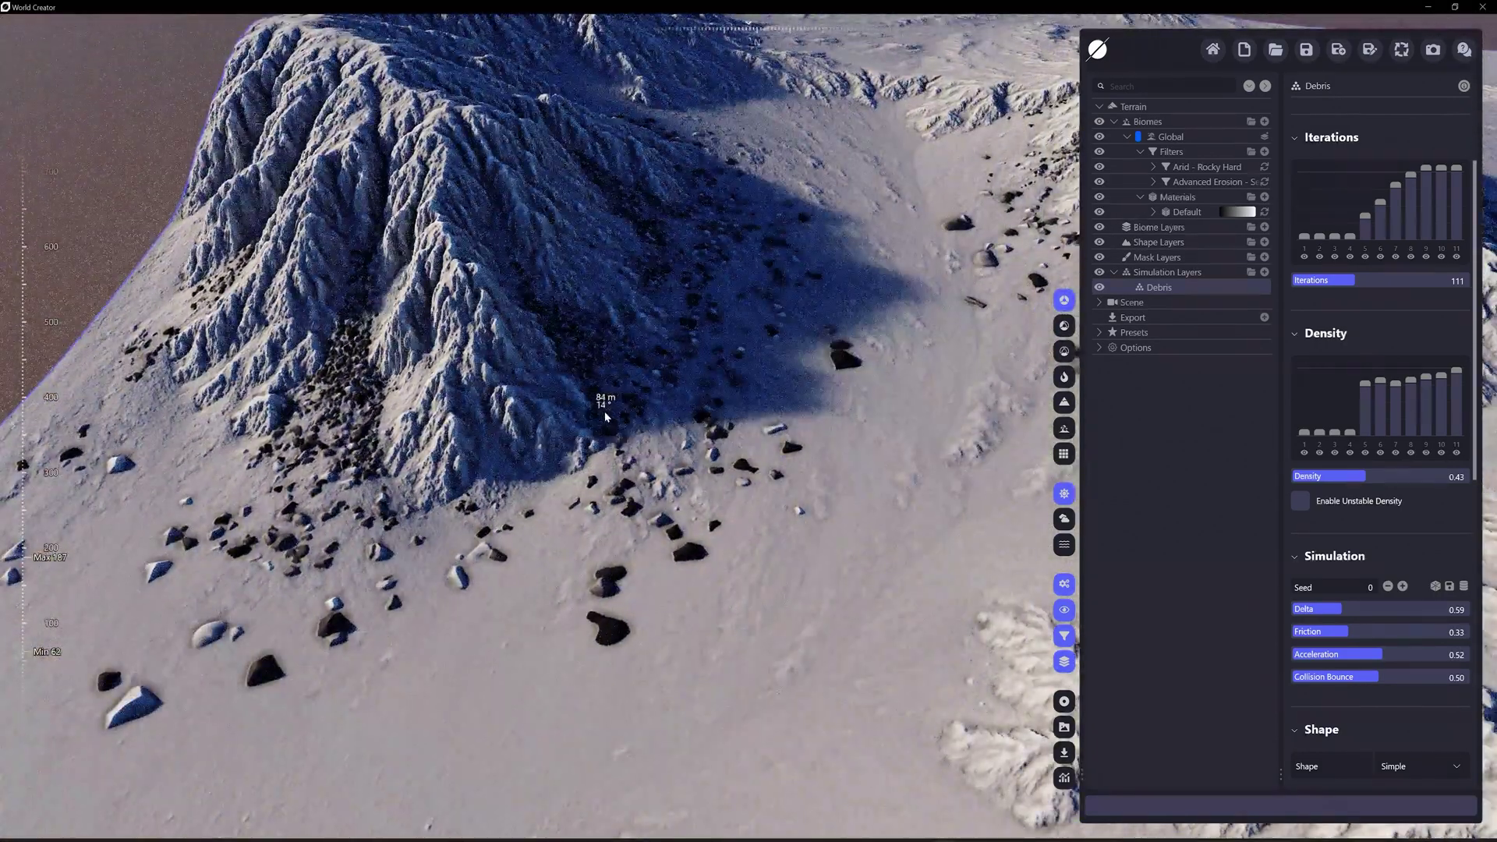
right_drag(608, 519, 593, 497)
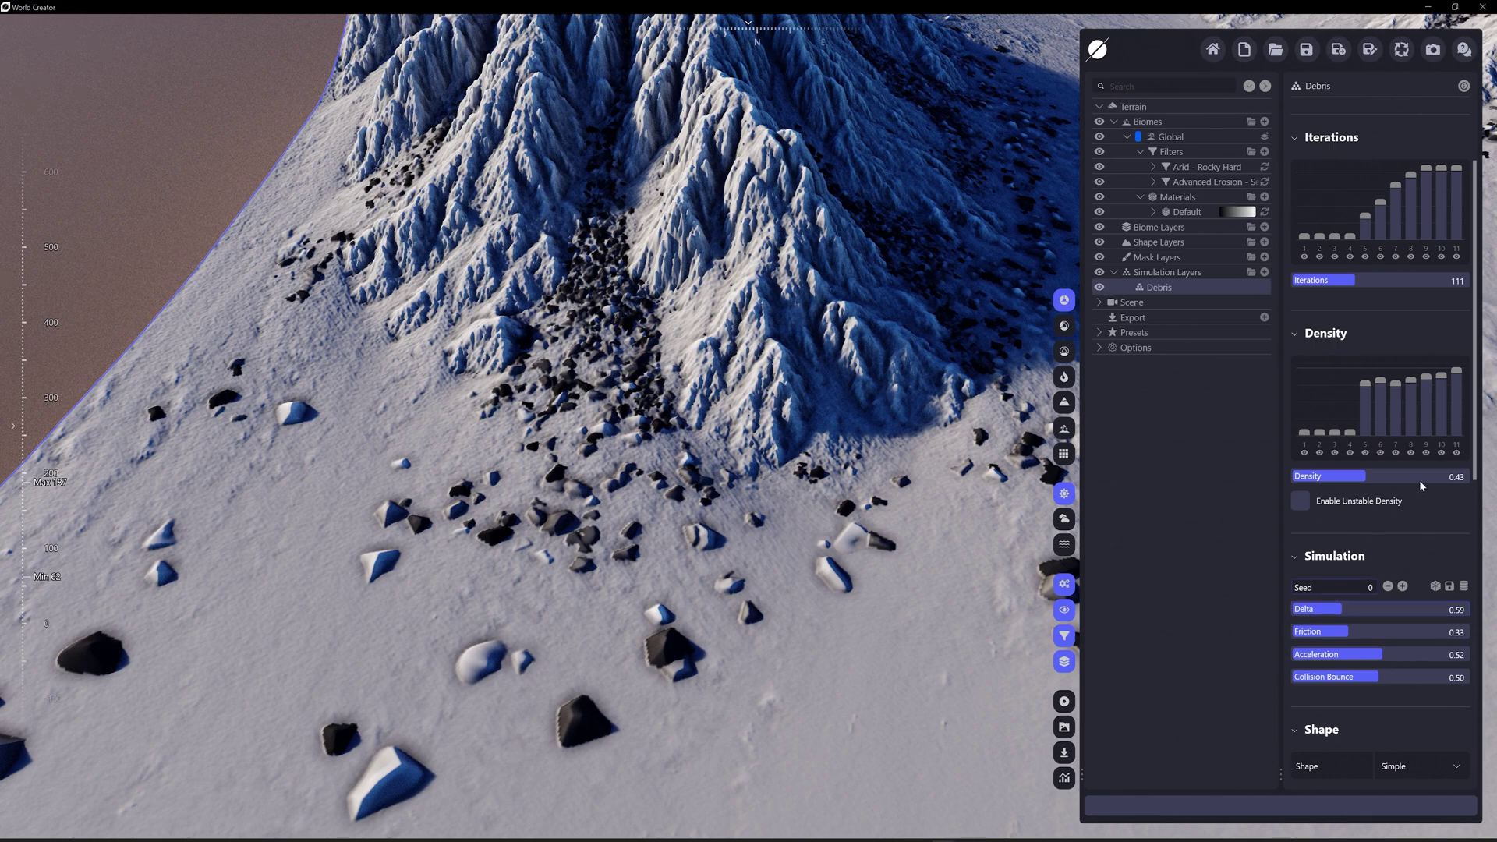
click(1298, 333)
click(1294, 389)
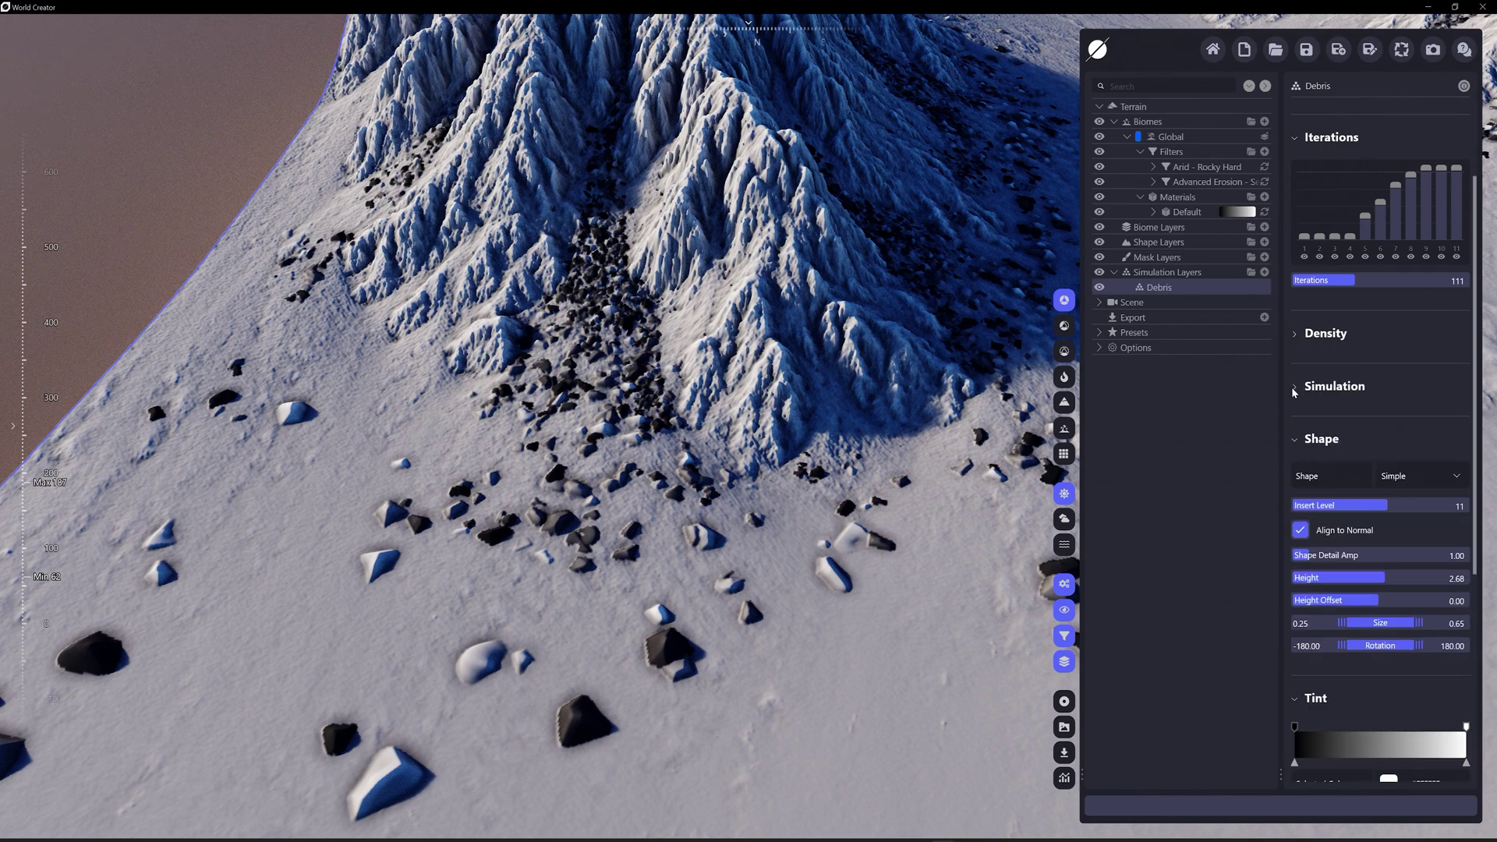
click(1298, 438)
scroll(1396, 413, down, 3)
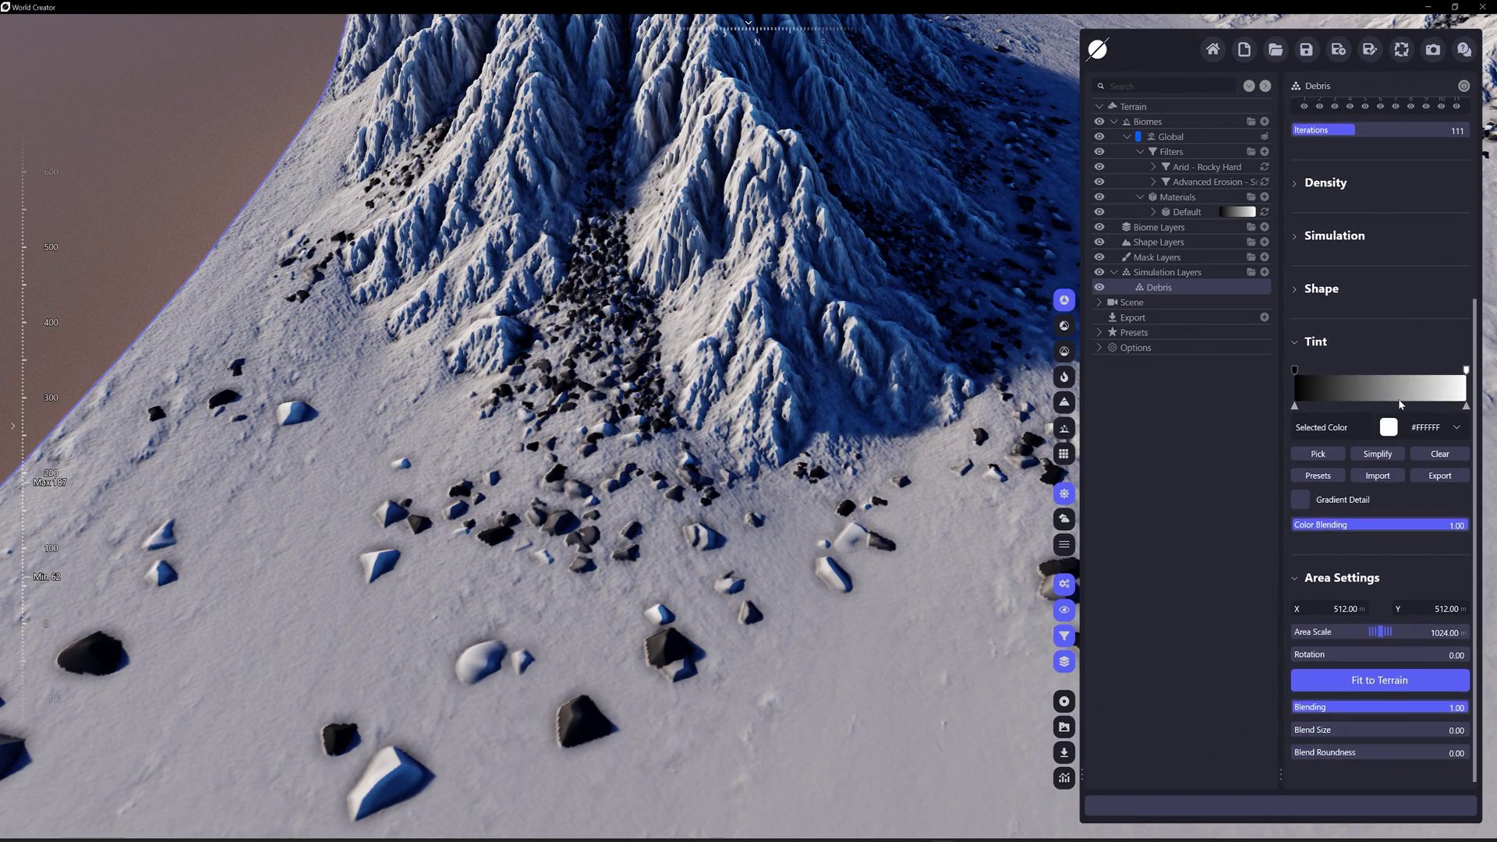
Set the dark end of the Debris tint gradient to orange-tan #C78448.
click(1296, 370)
click(1397, 426)
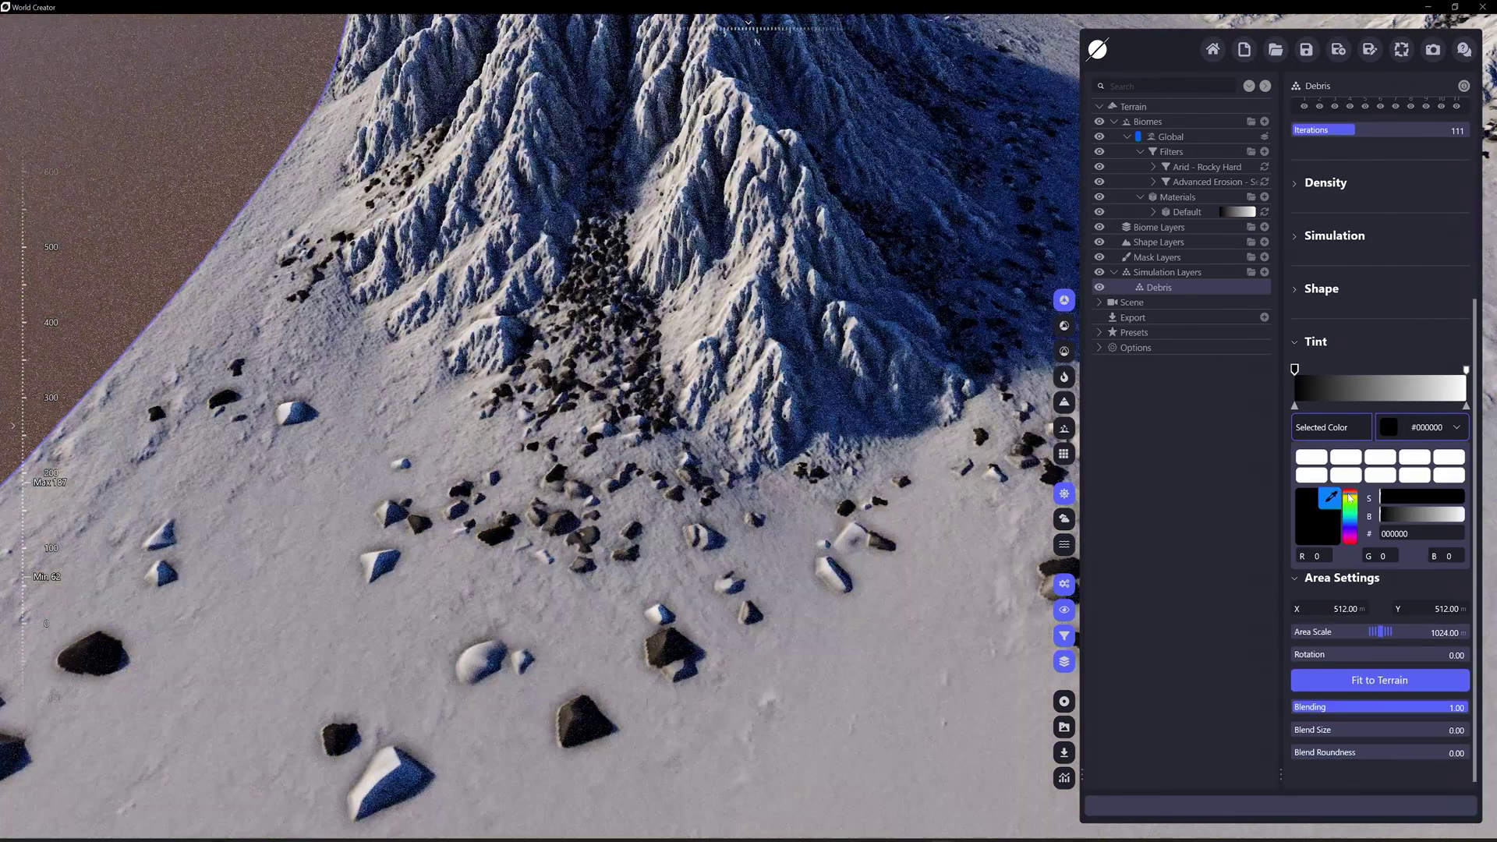
click(1351, 498)
click(1435, 497)
click(1443, 515)
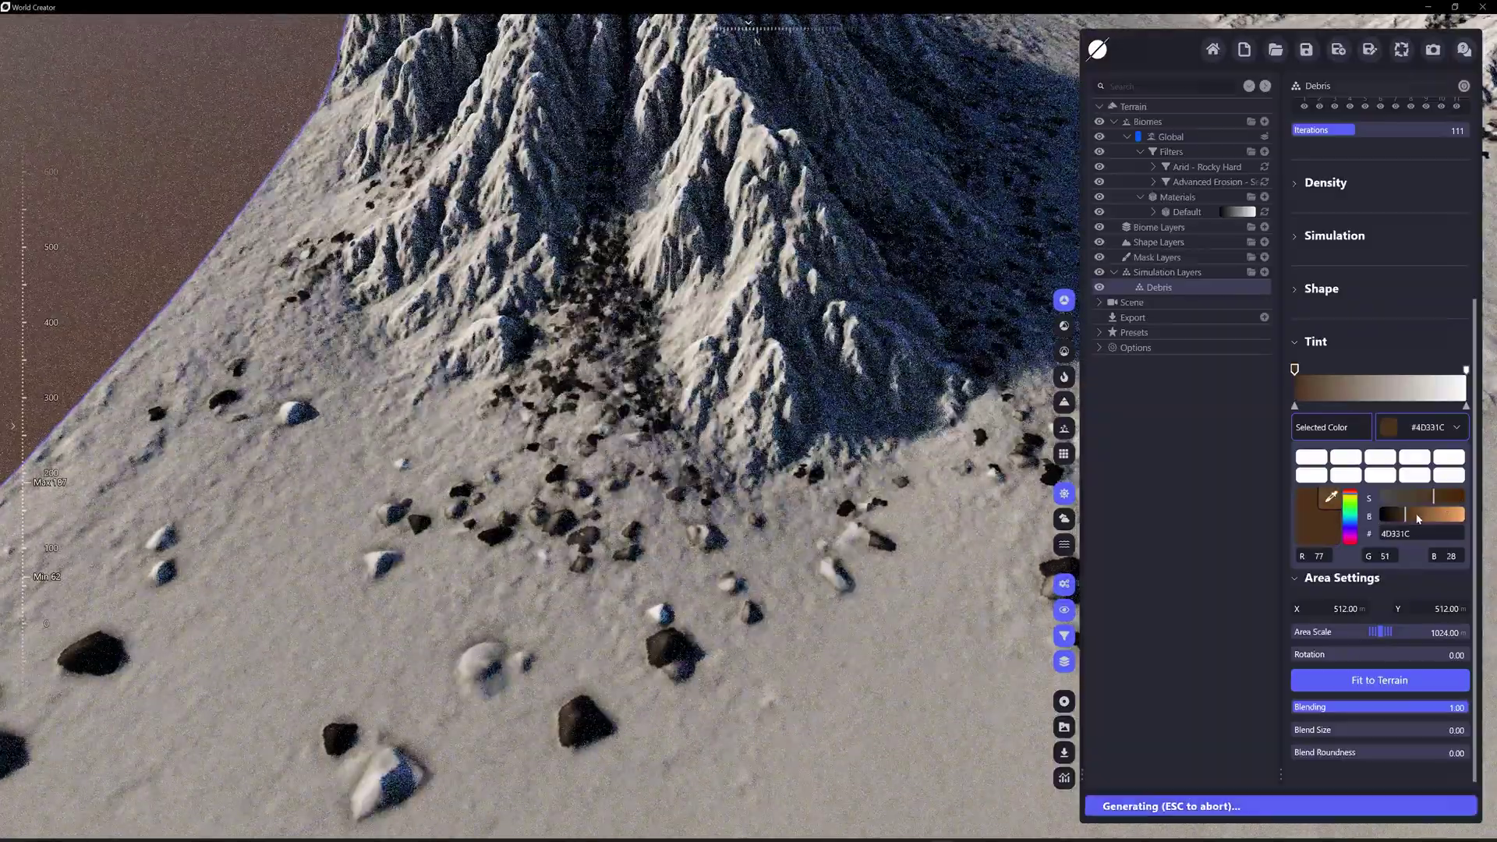
click(1448, 523)
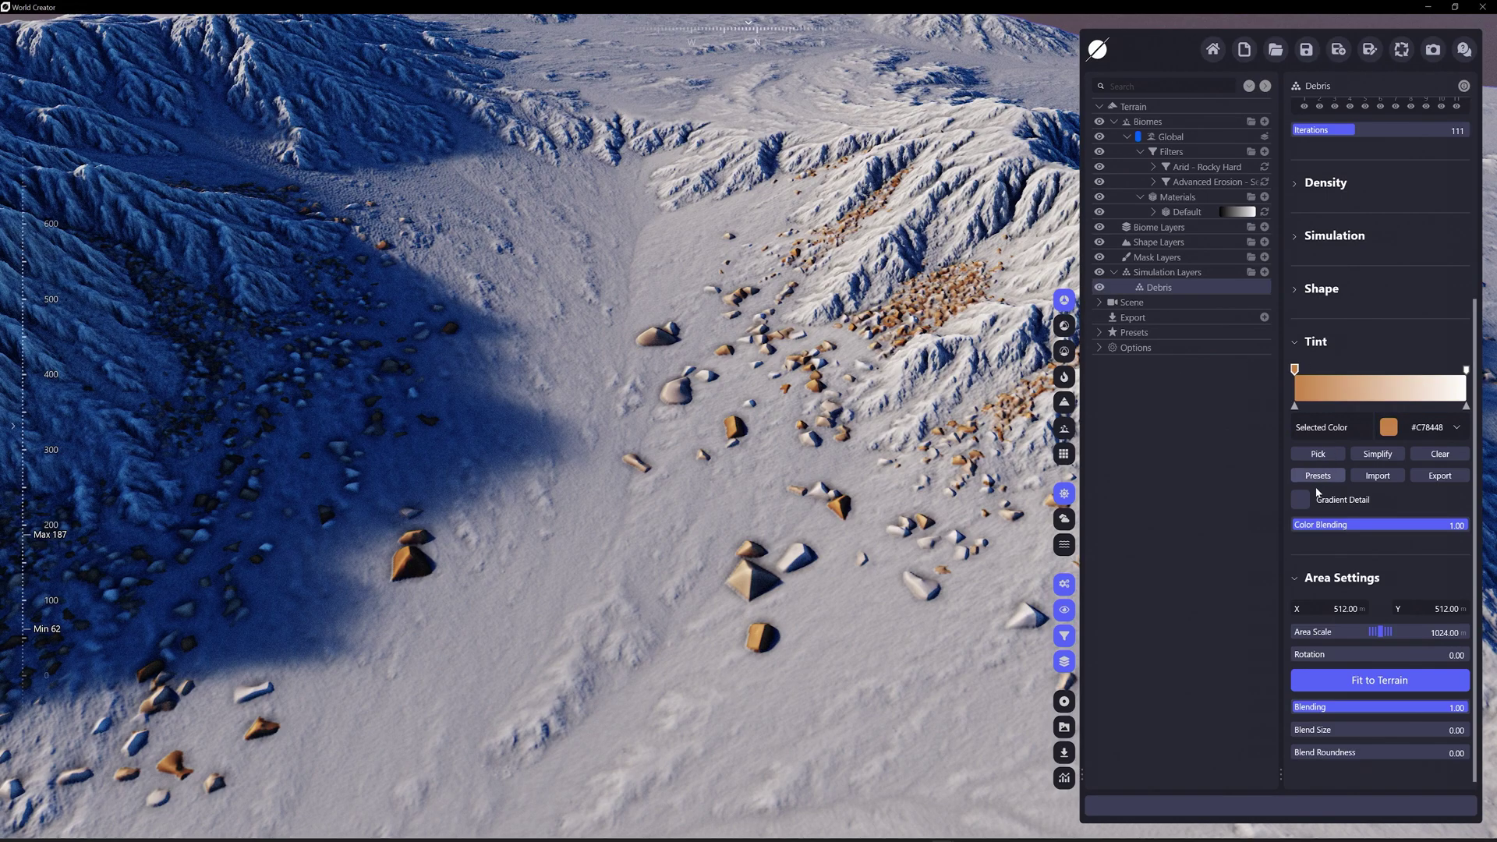
Apply the Rock preset 013 gradient to the Debris tint.
click(1318, 477)
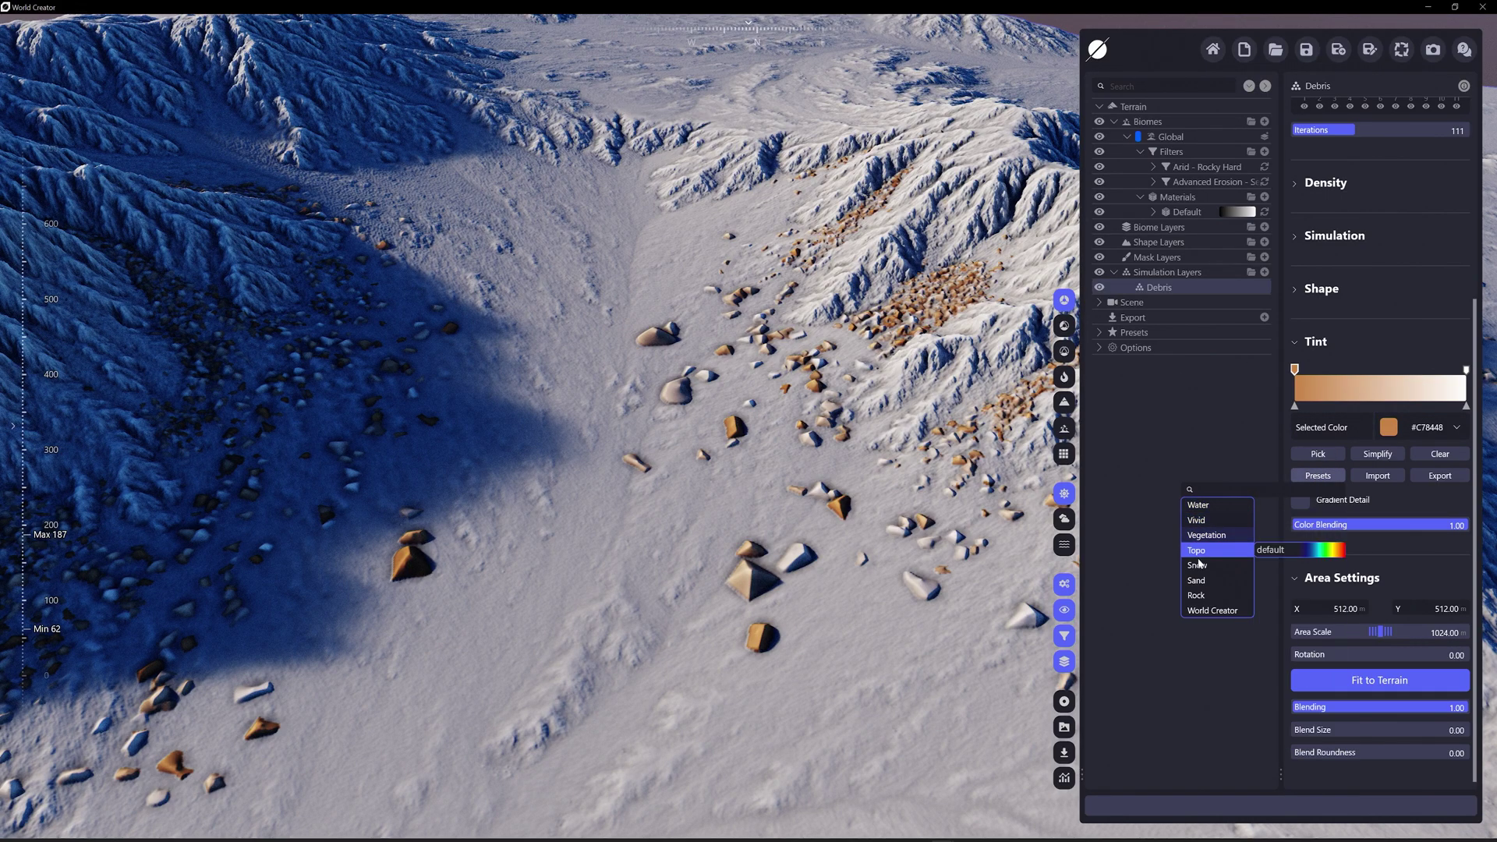
mouse_move(1218, 597)
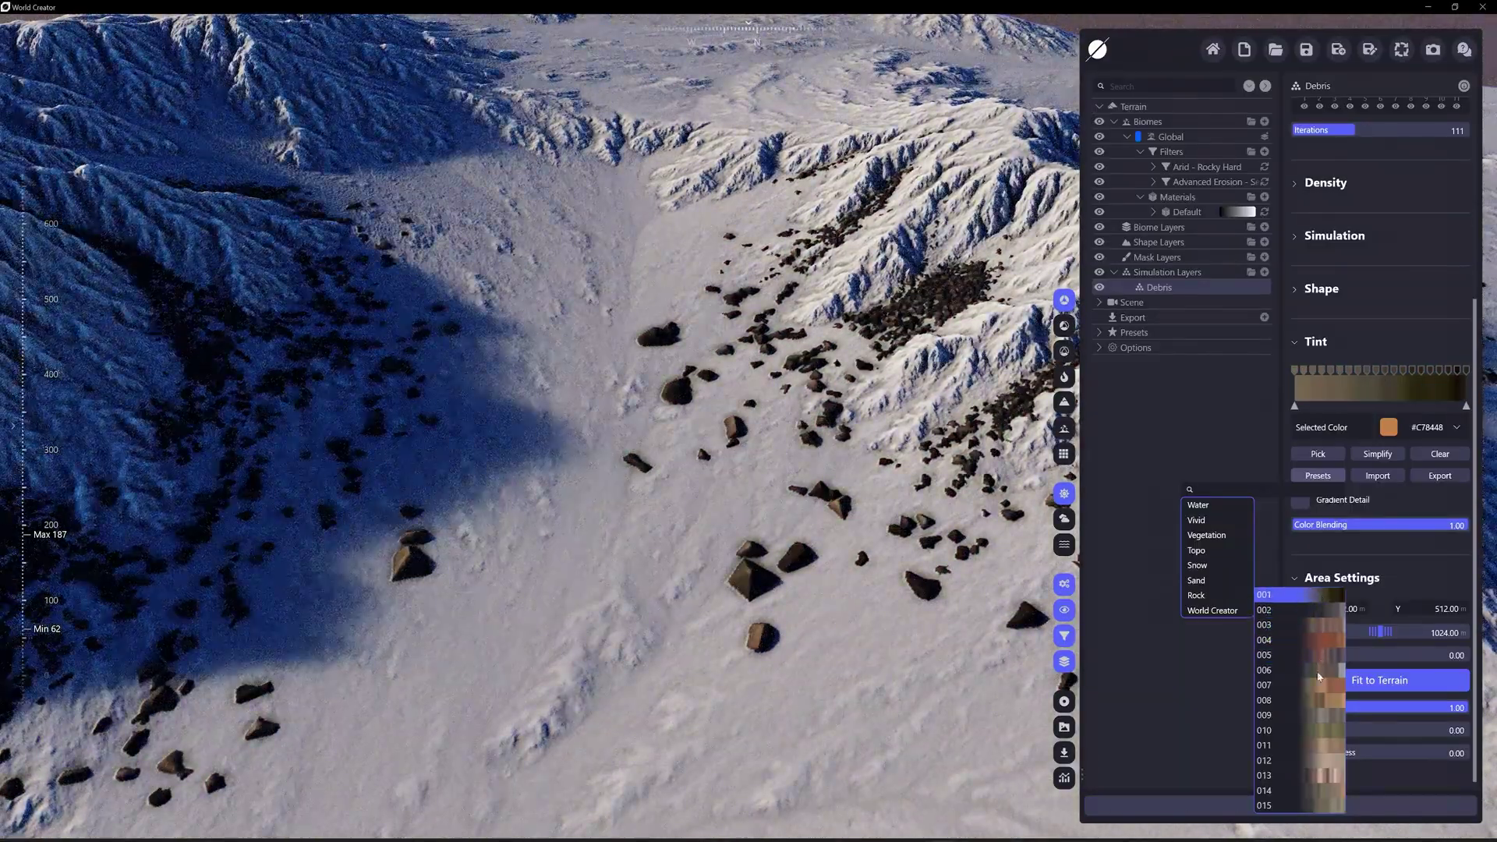
click(1328, 776)
click(1064, 325)
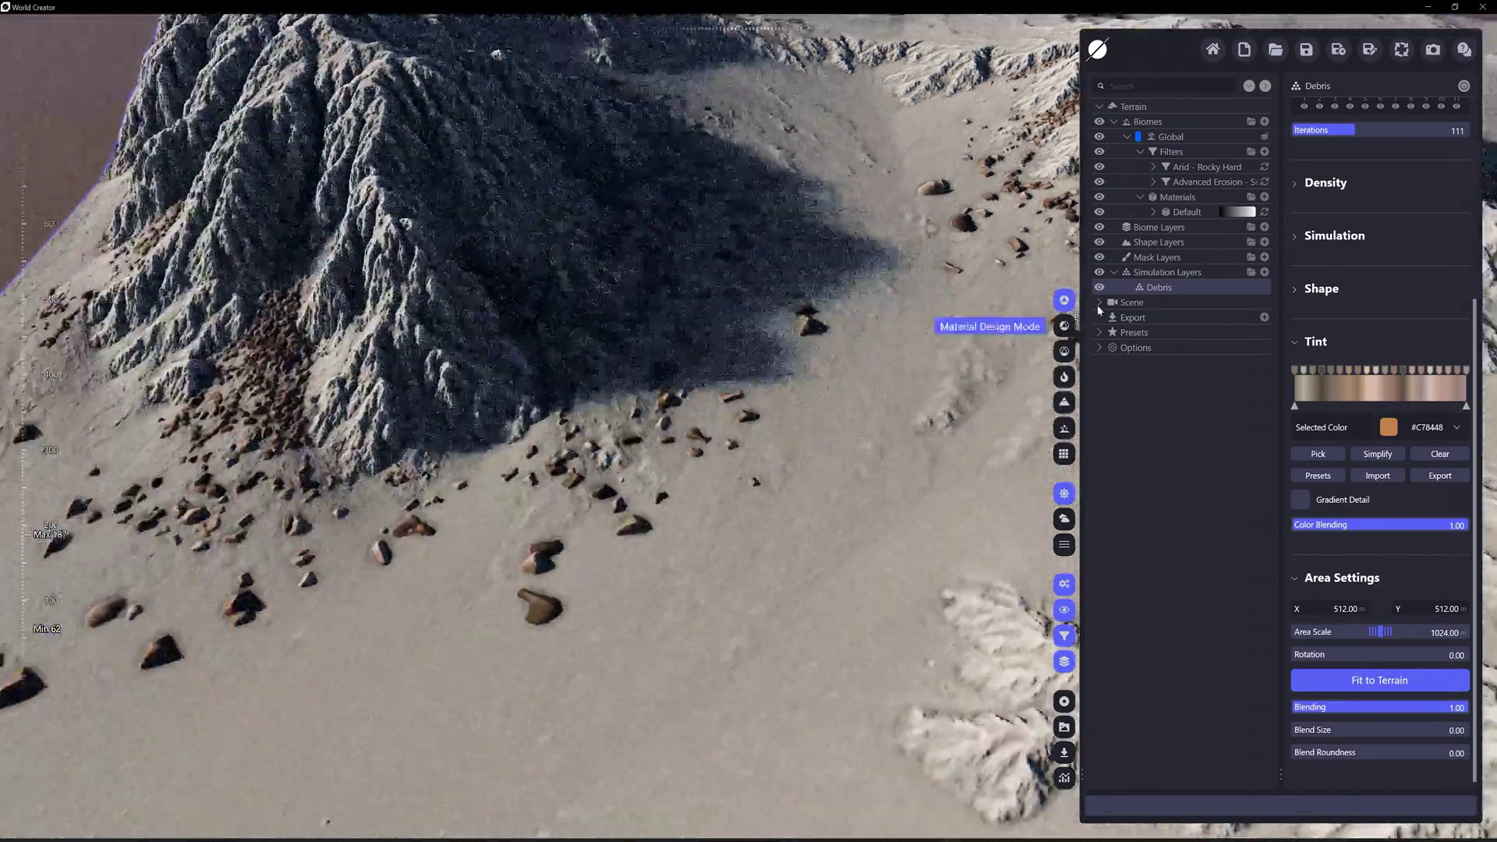
click(1065, 300)
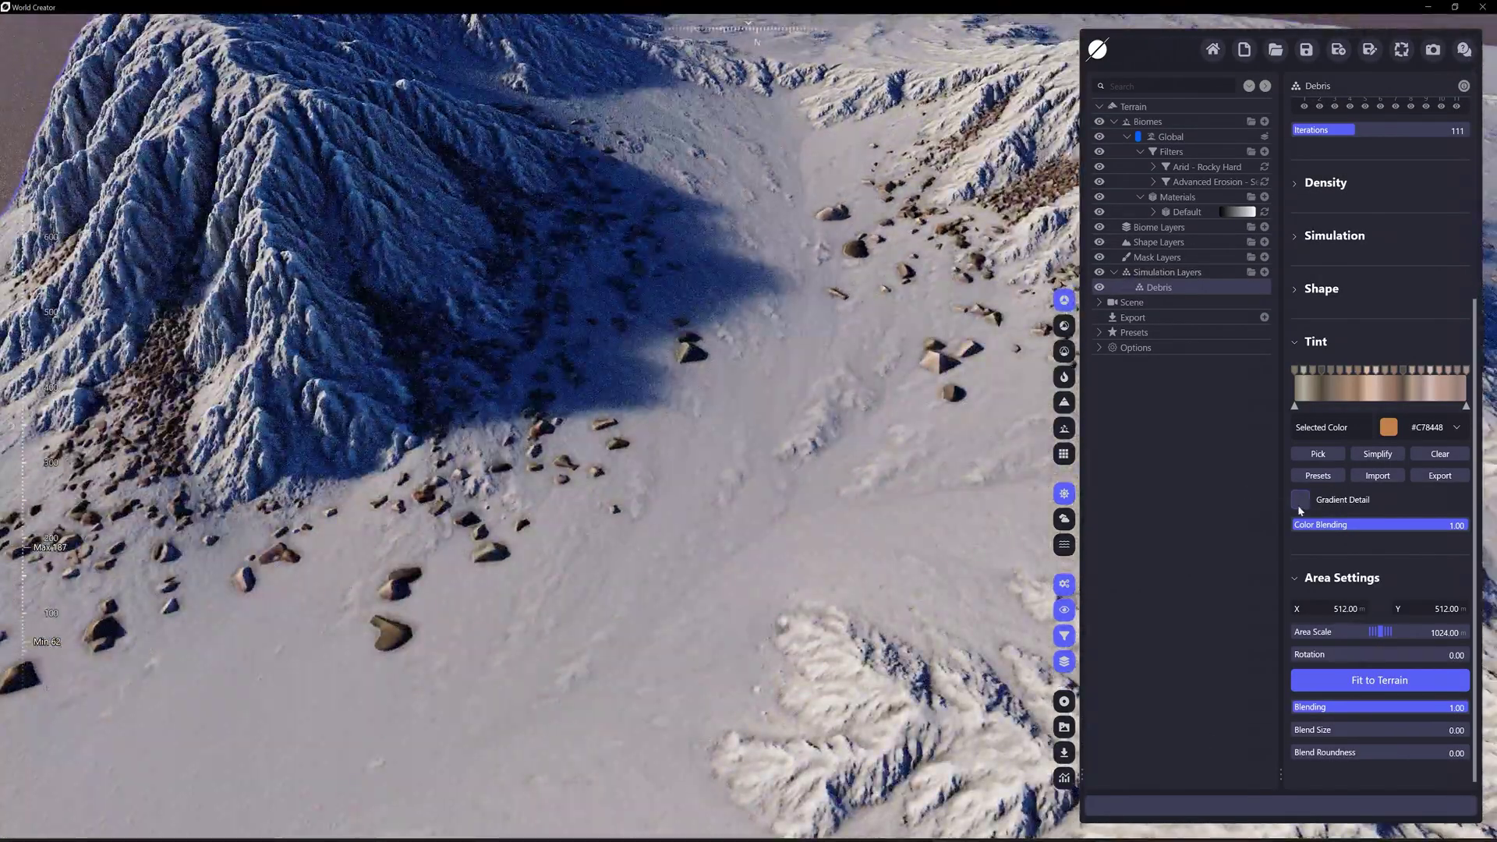
Toggle Gradient Detail on and off, then lower the tint's Color Blending to 0.49.
click(1301, 499)
scroll(874, 332, up, 5)
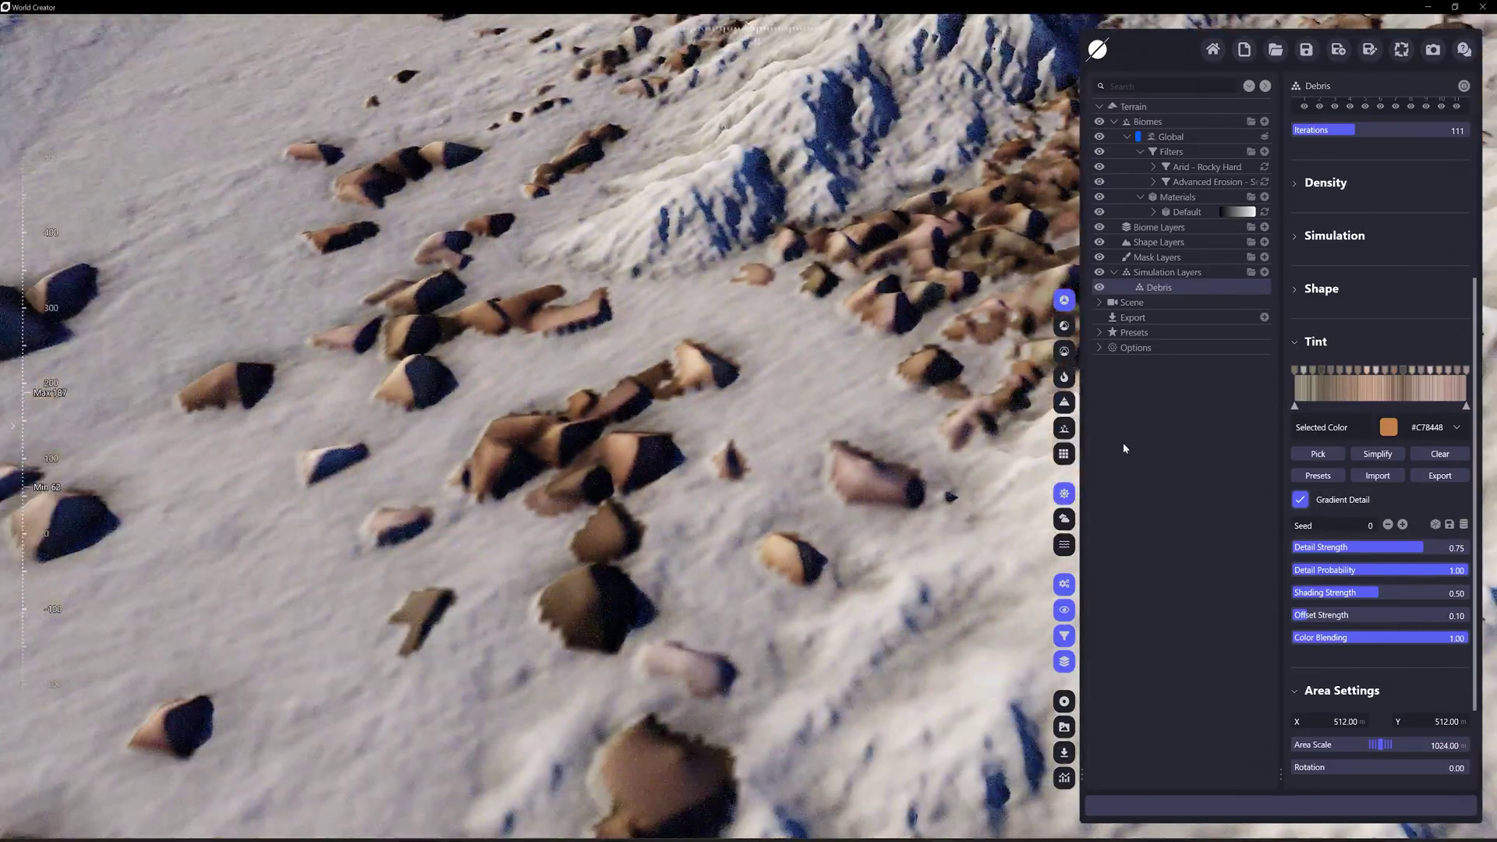
click(1301, 500)
scroll(817, 394, down, 5)
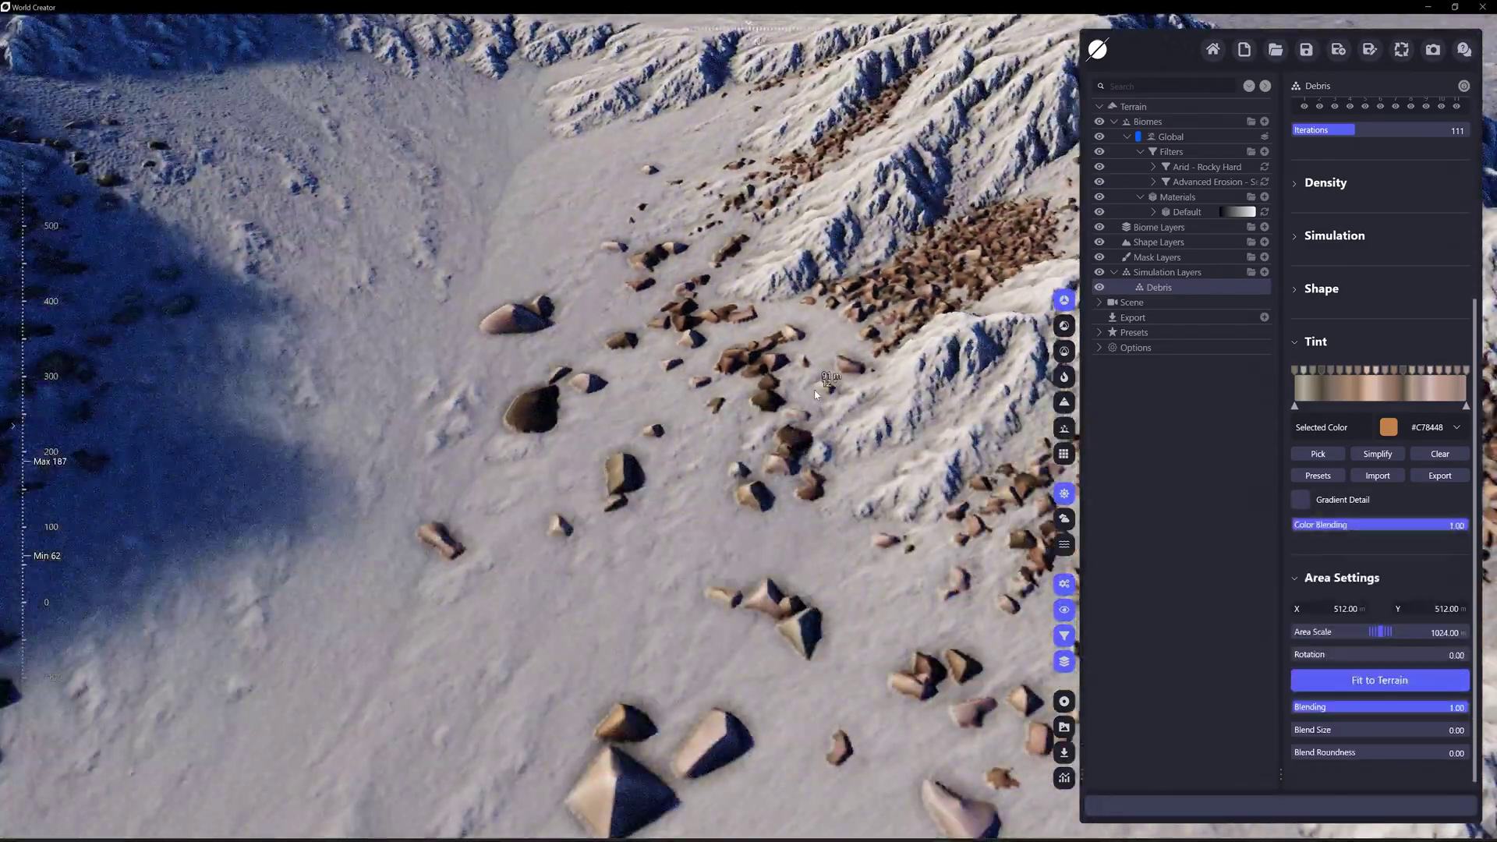
drag(816, 394, 468, 456)
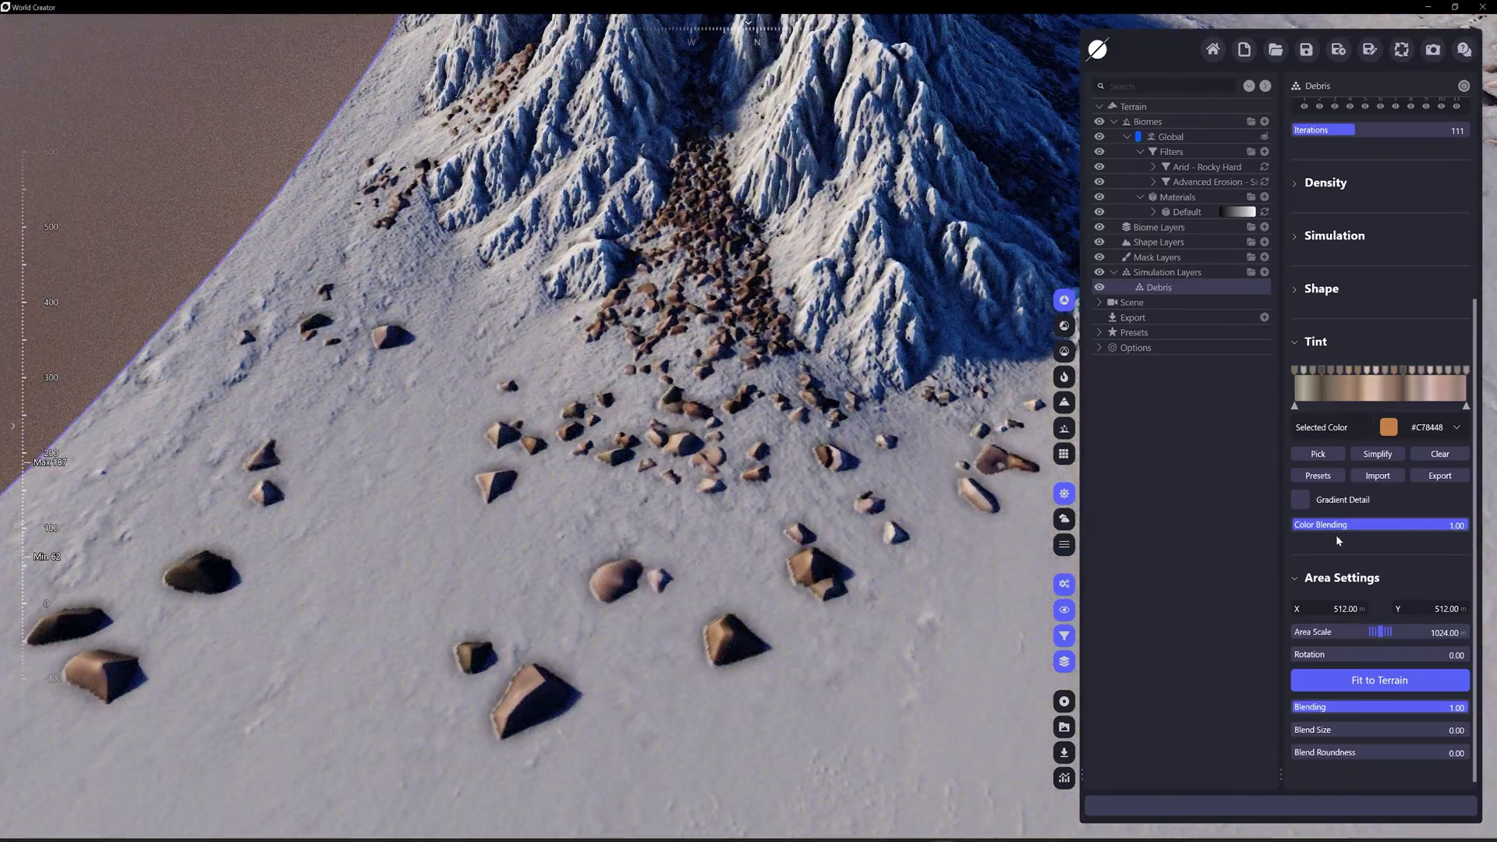
scroll(950, 459, down, 3)
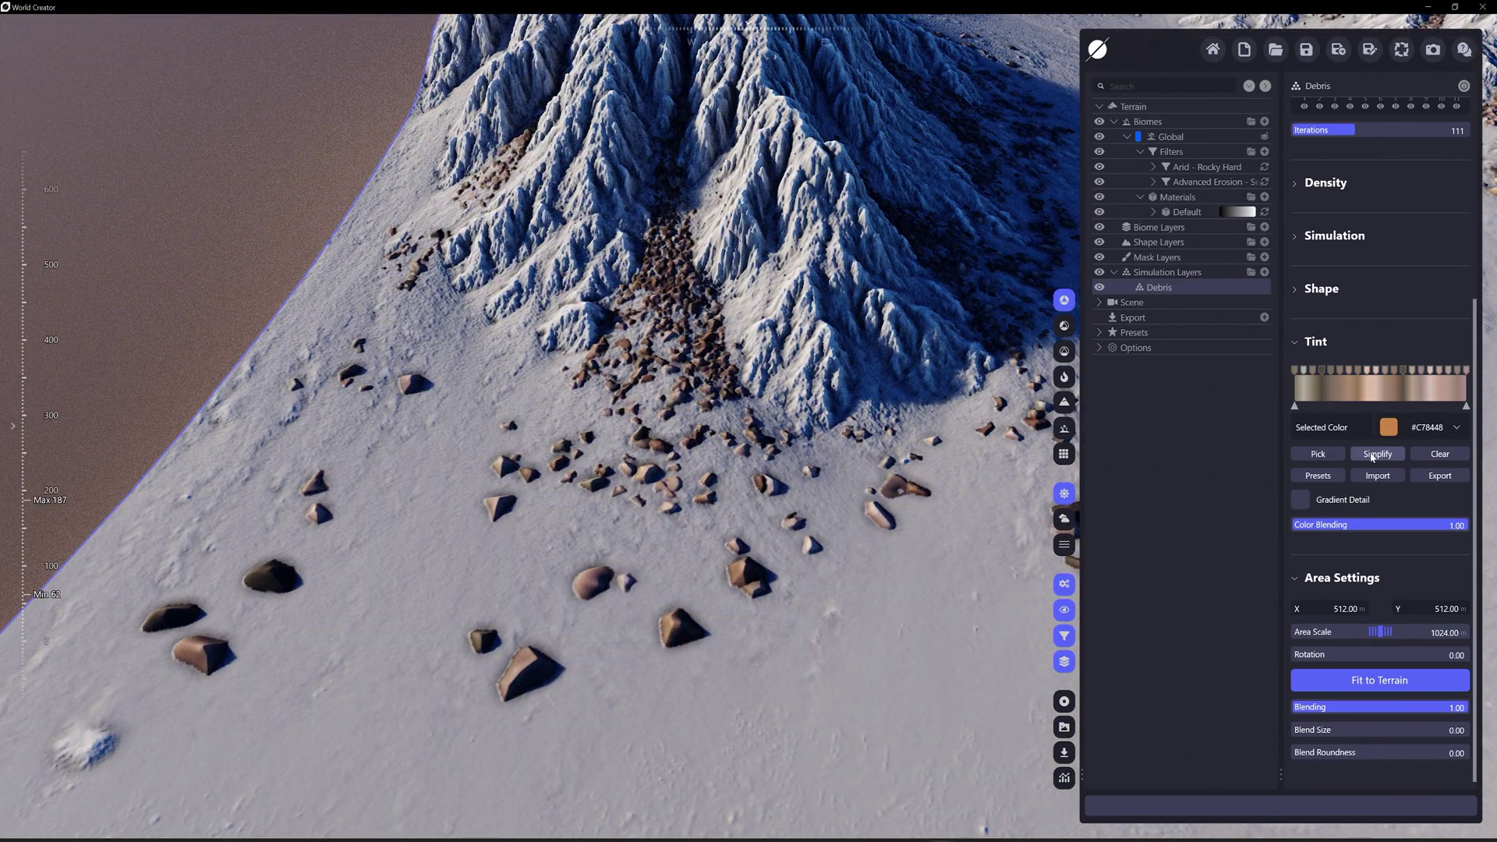
drag(1420, 521, 1380, 519)
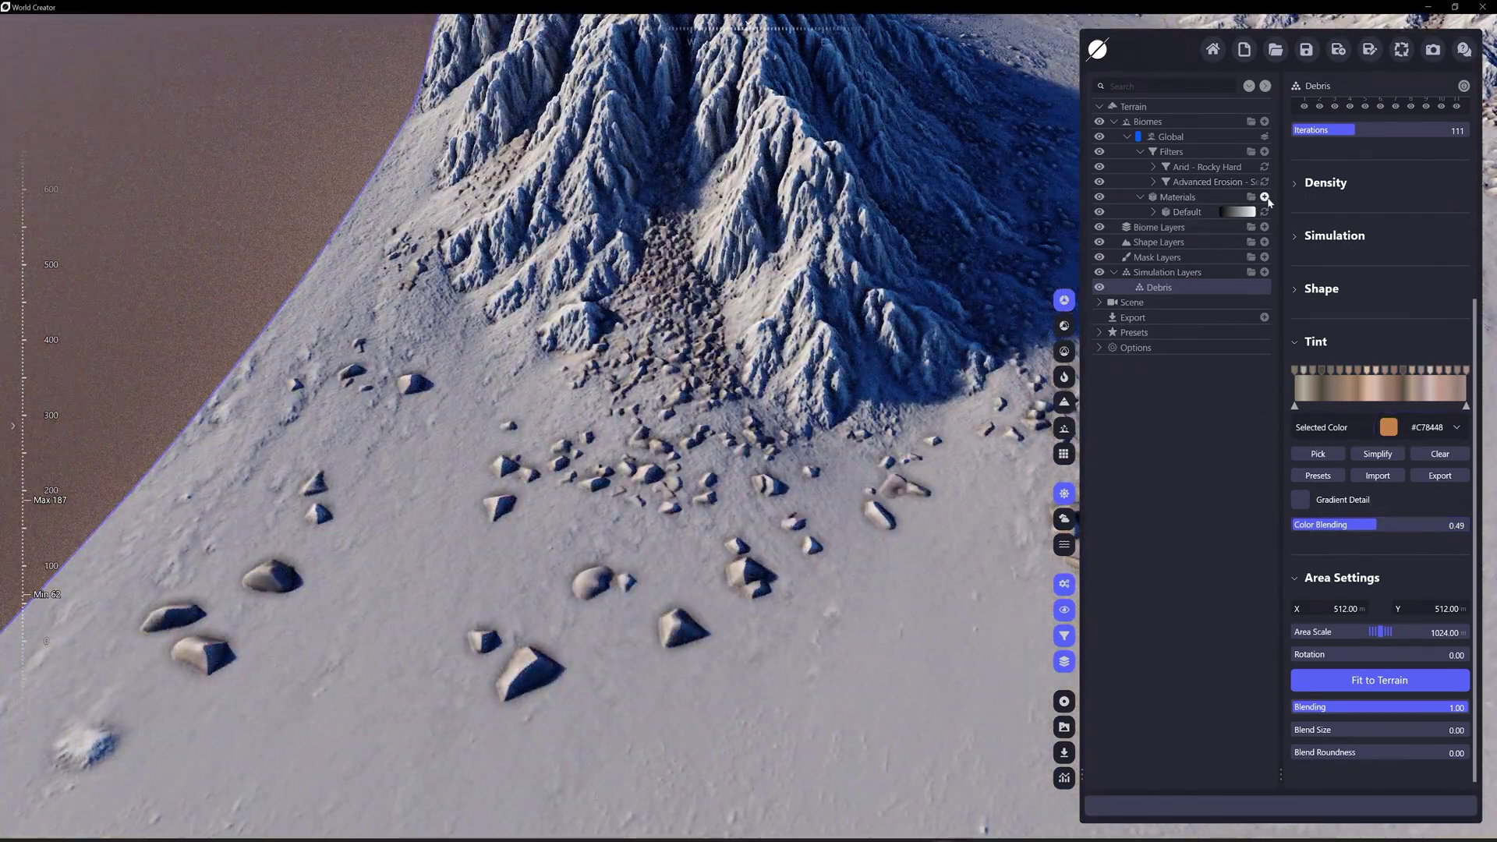
Add a new Texture material to the terrain's materials.
click(1265, 196)
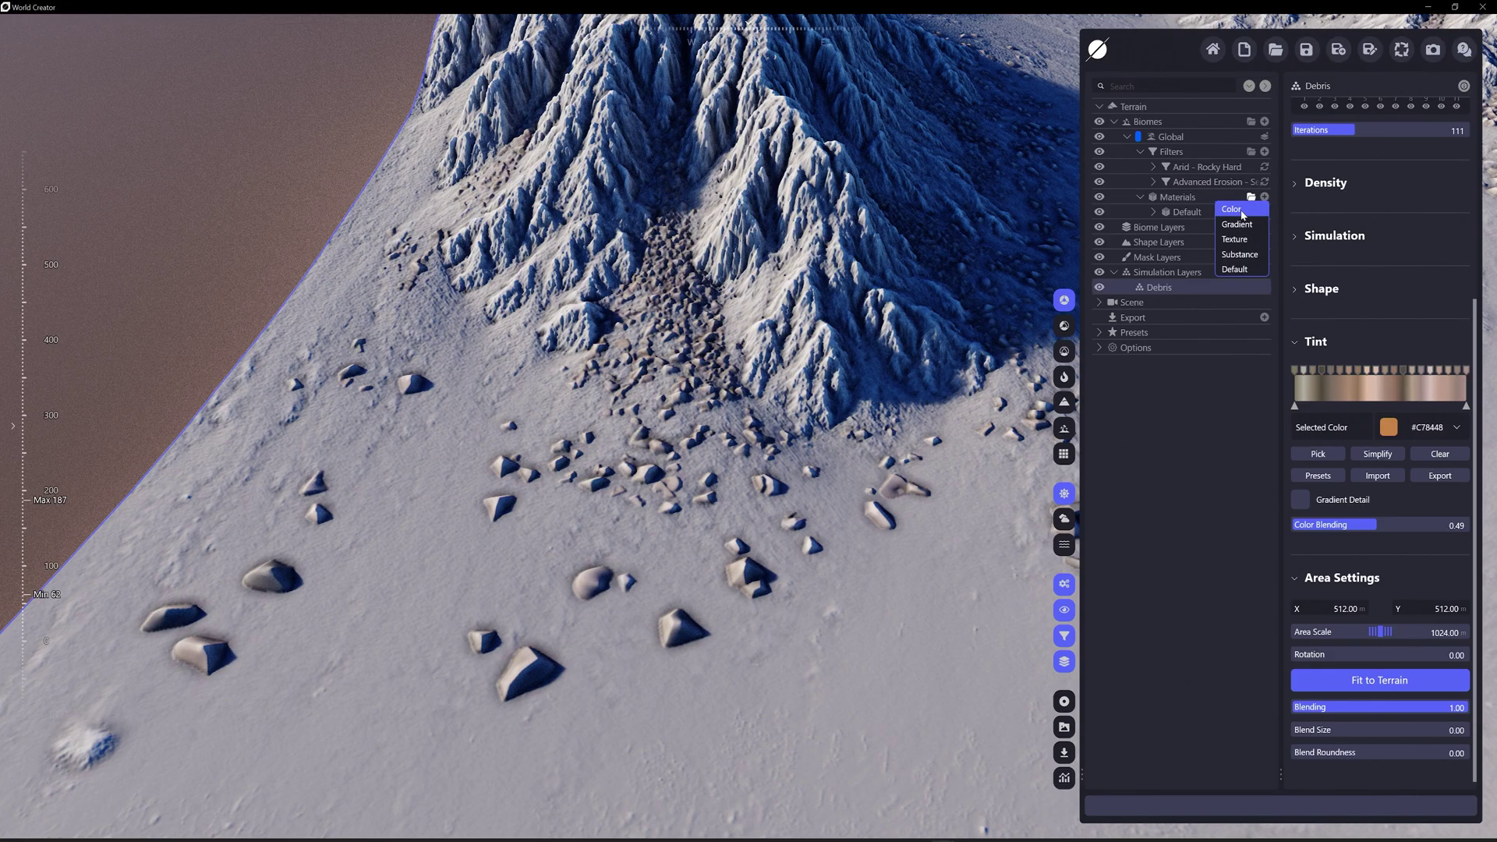
click(1242, 240)
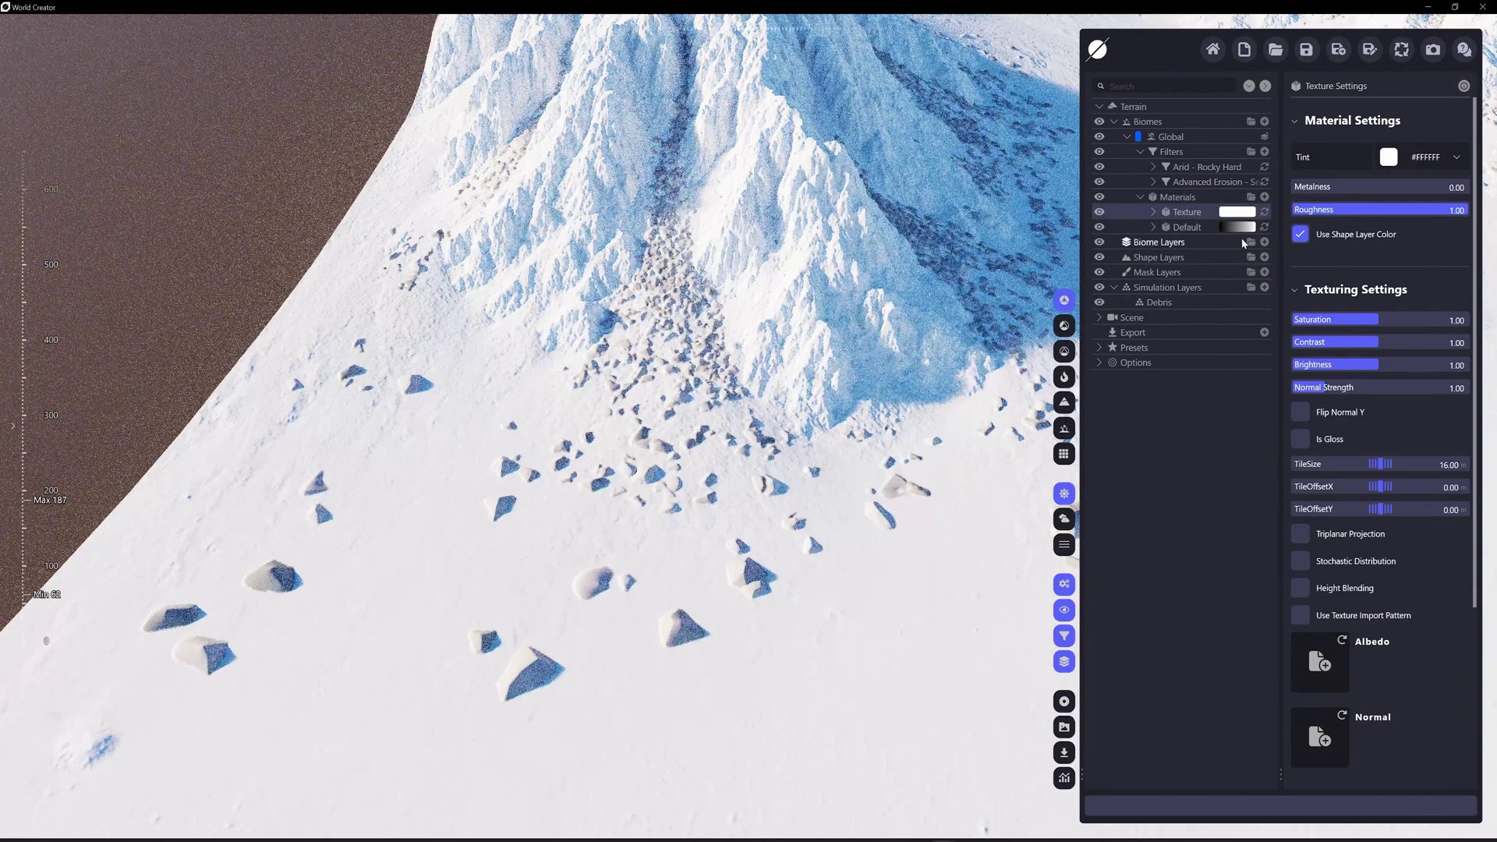
scroll(1420, 663, down, 5)
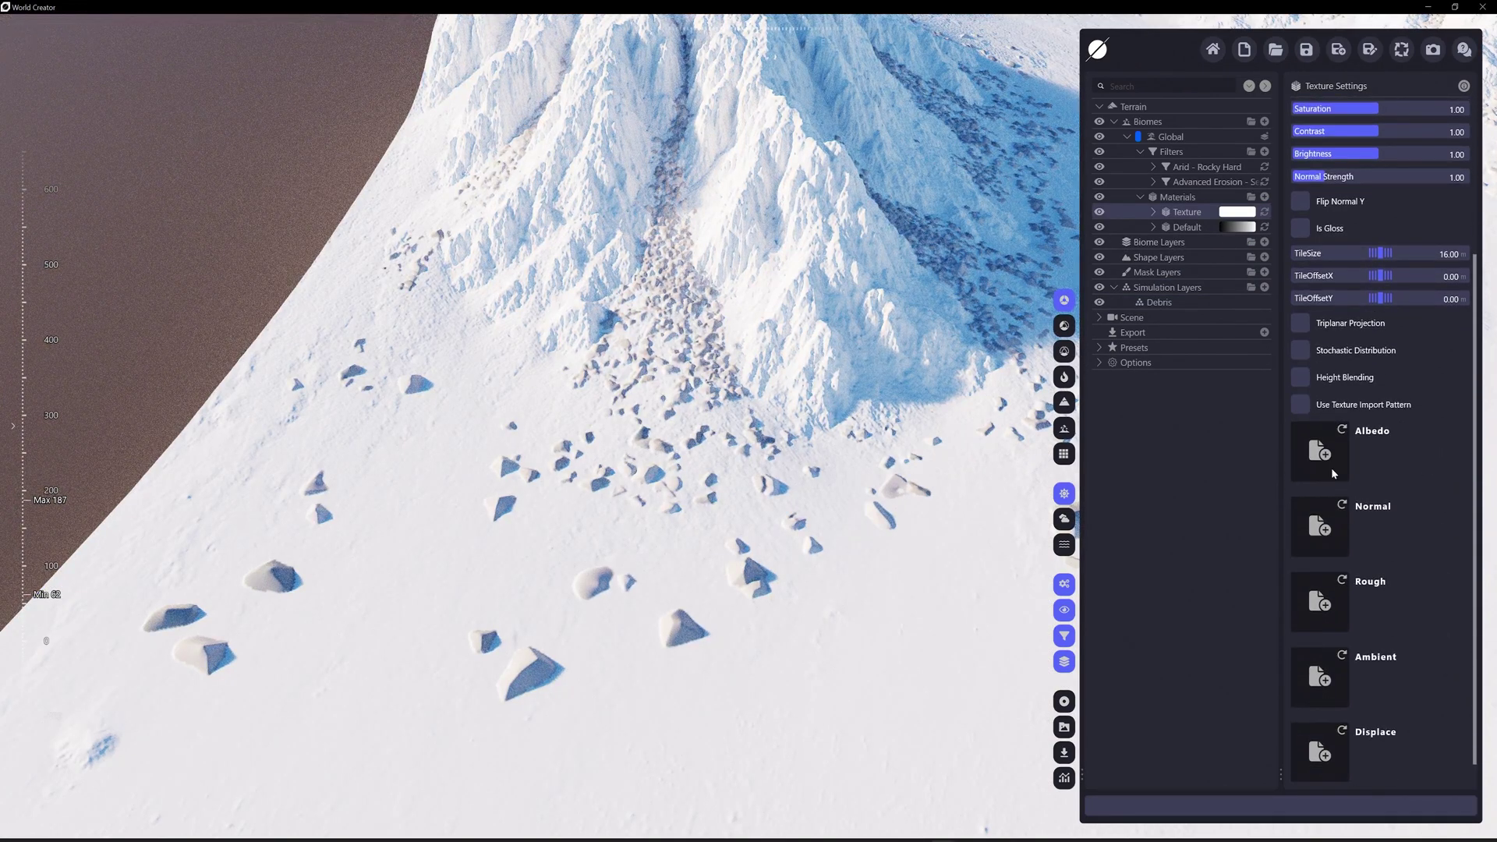
Load the Rock_Mossy Albedo.jpg into the Texture material's Albedo slot.
click(1334, 473)
key(Escape)
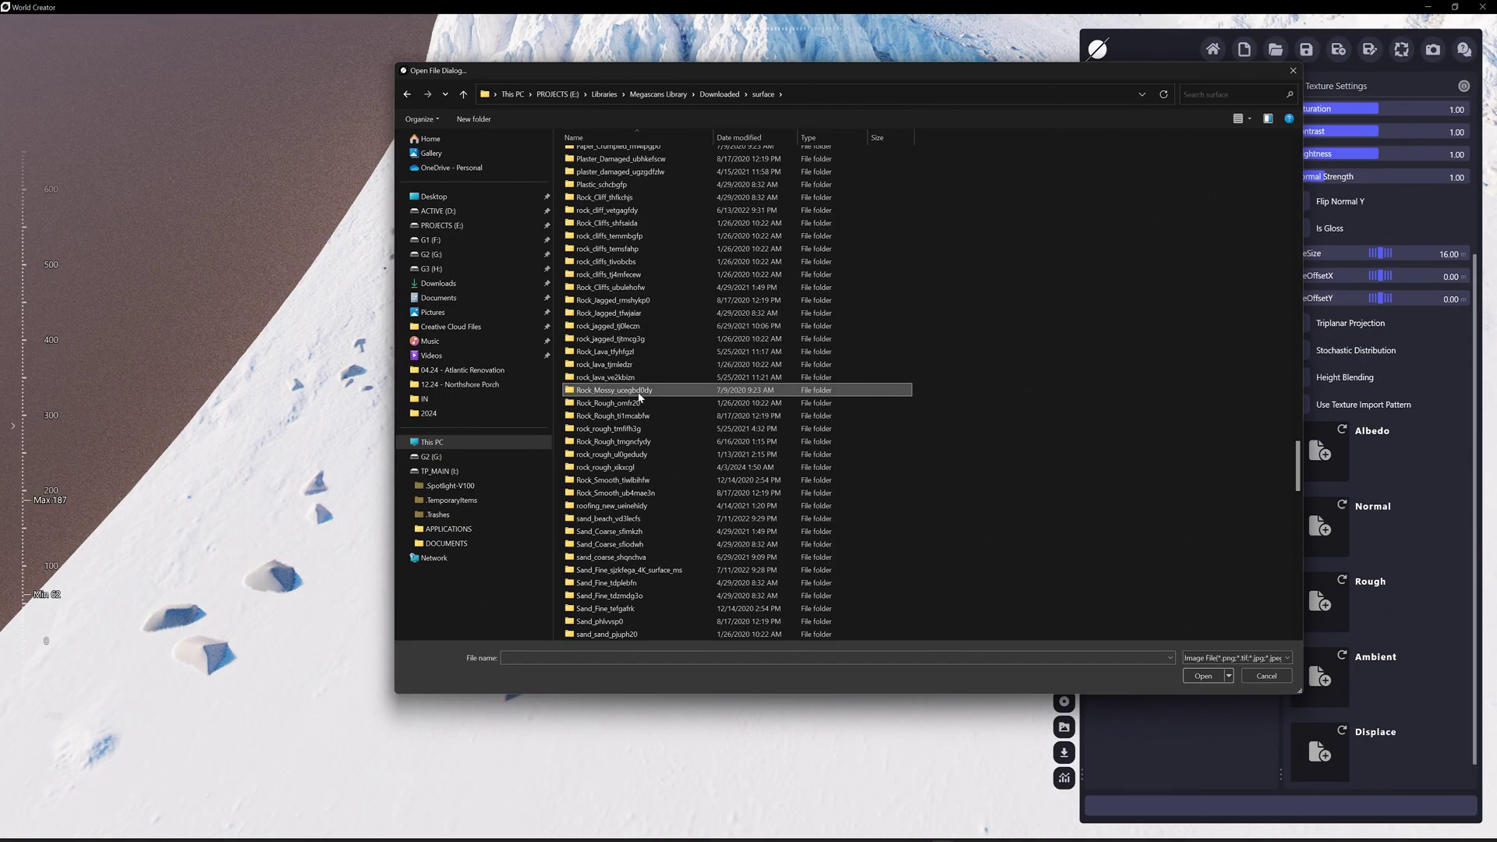
double_click(634, 395)
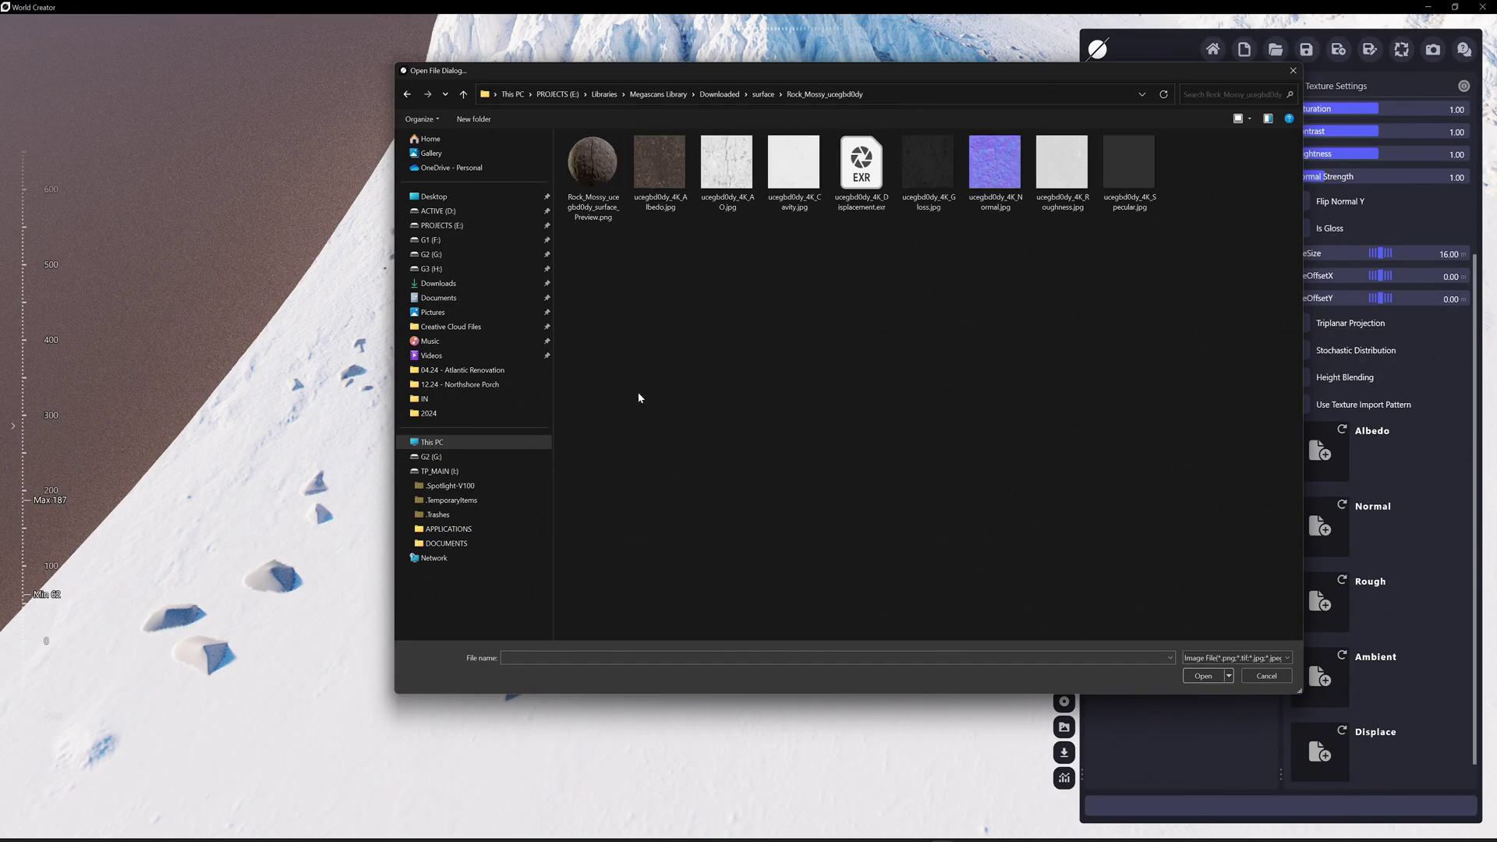
click(667, 174)
drag(823, 81, 574, 81)
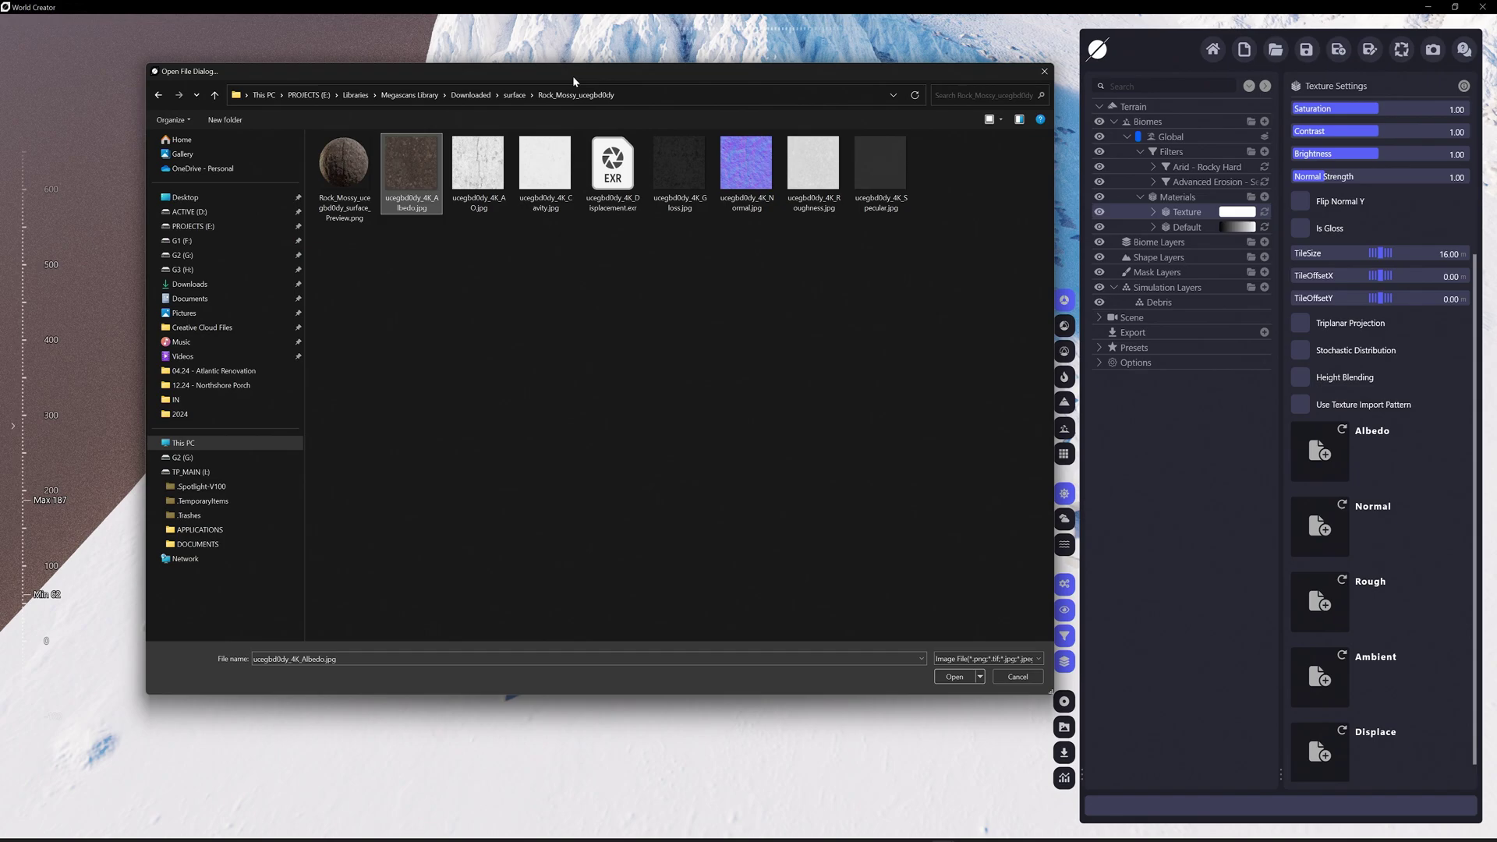
click(956, 677)
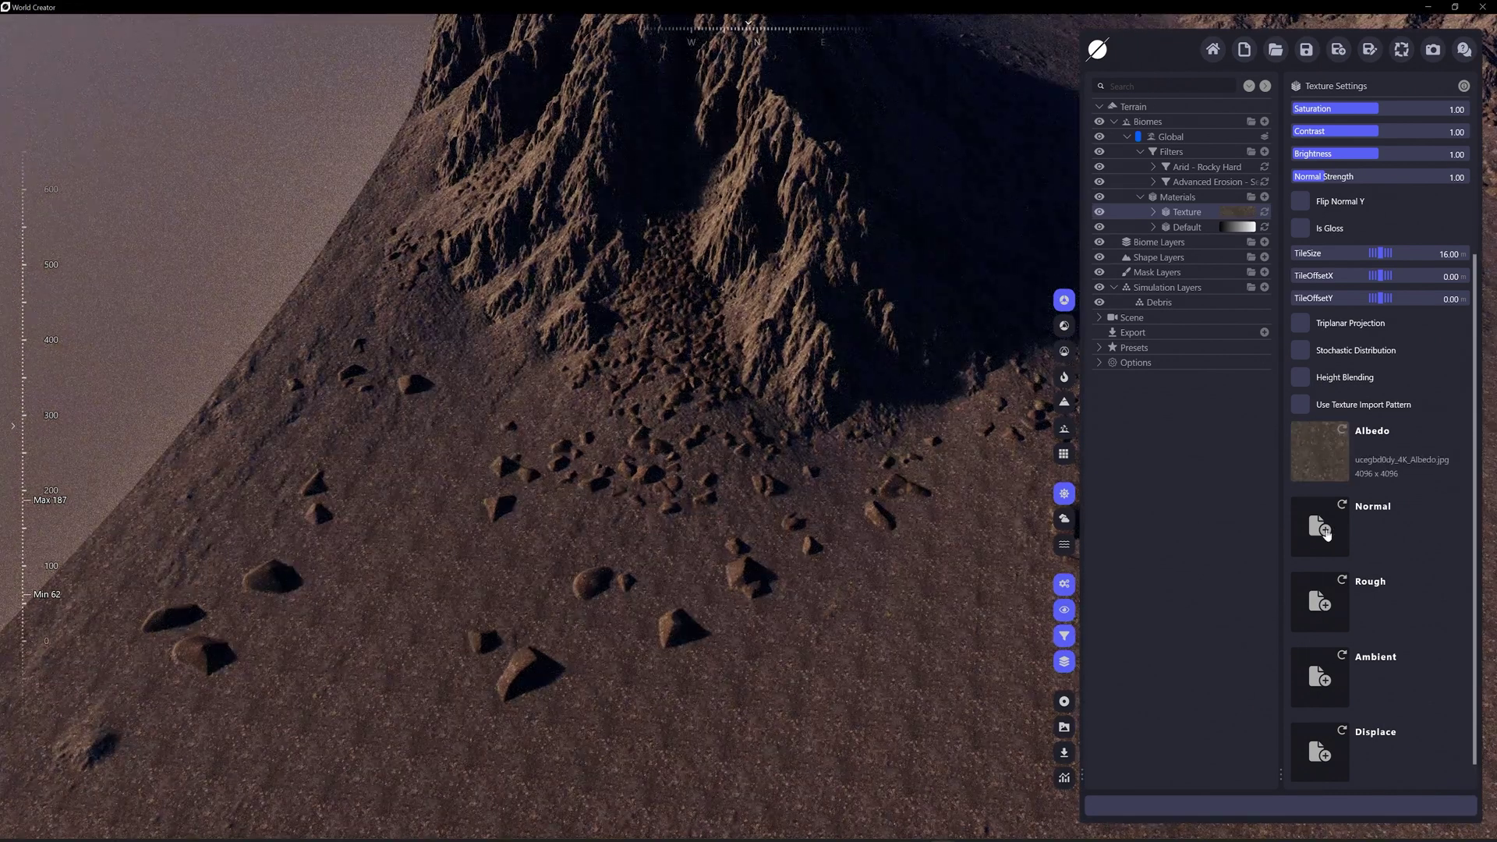
Load the matching Rock_Mossy Normal.jpg into the Normal slot.
click(1326, 533)
double_click(742, 167)
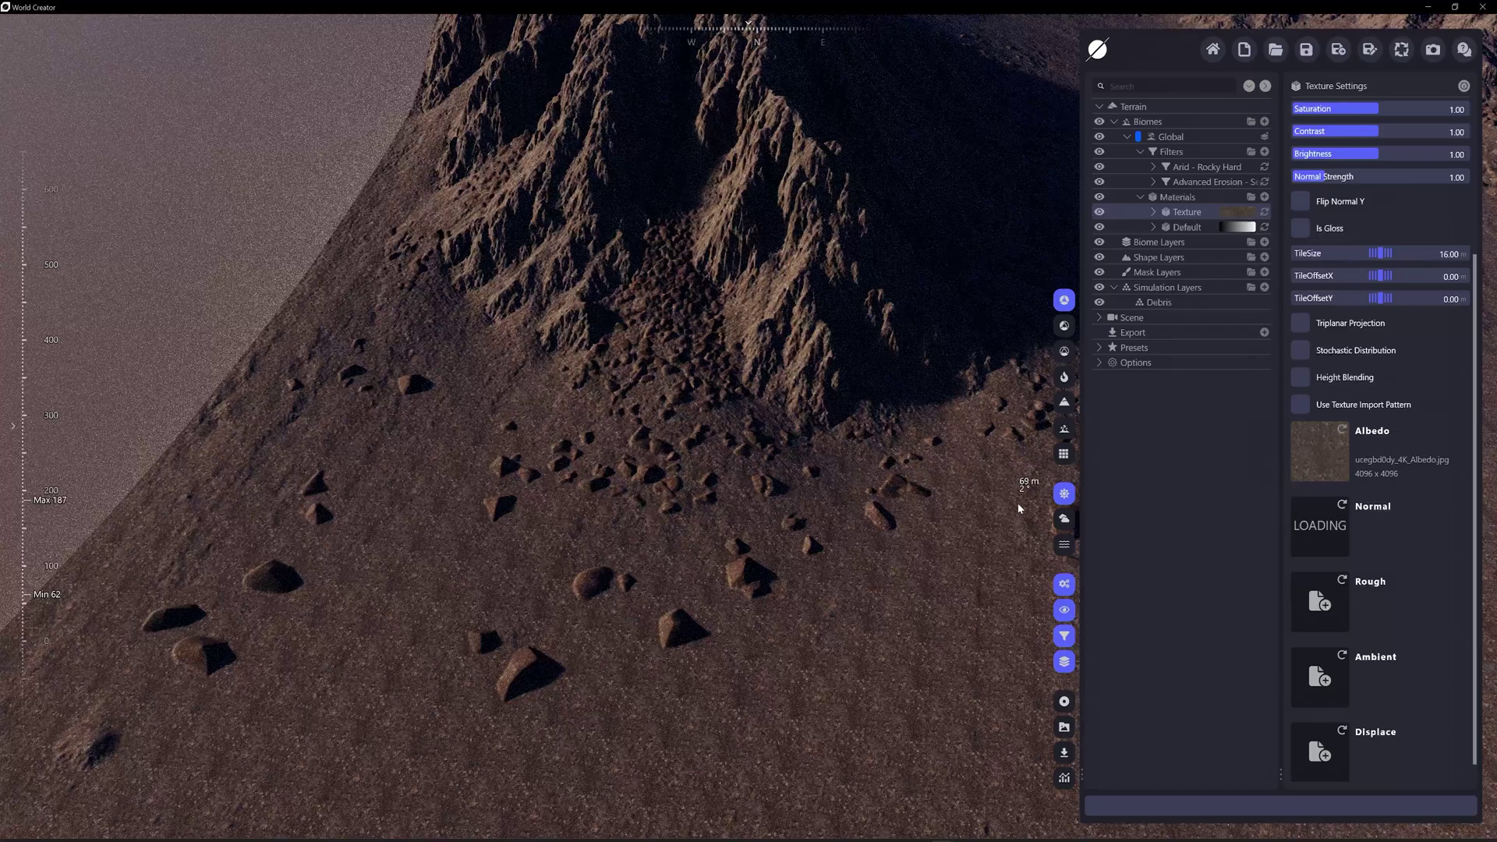
drag(923, 445, 886, 488)
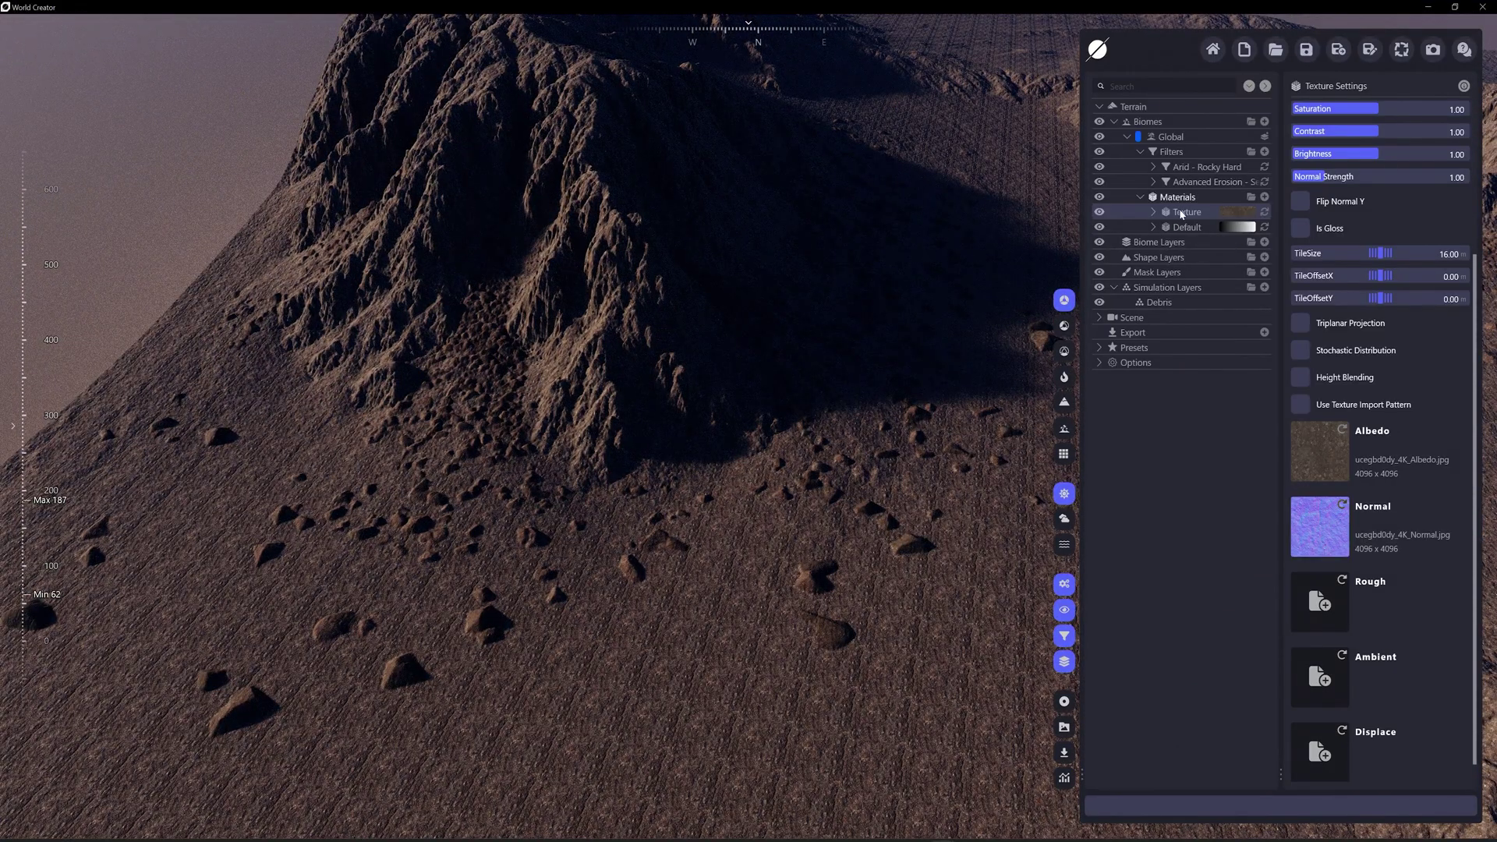
click(1158, 305)
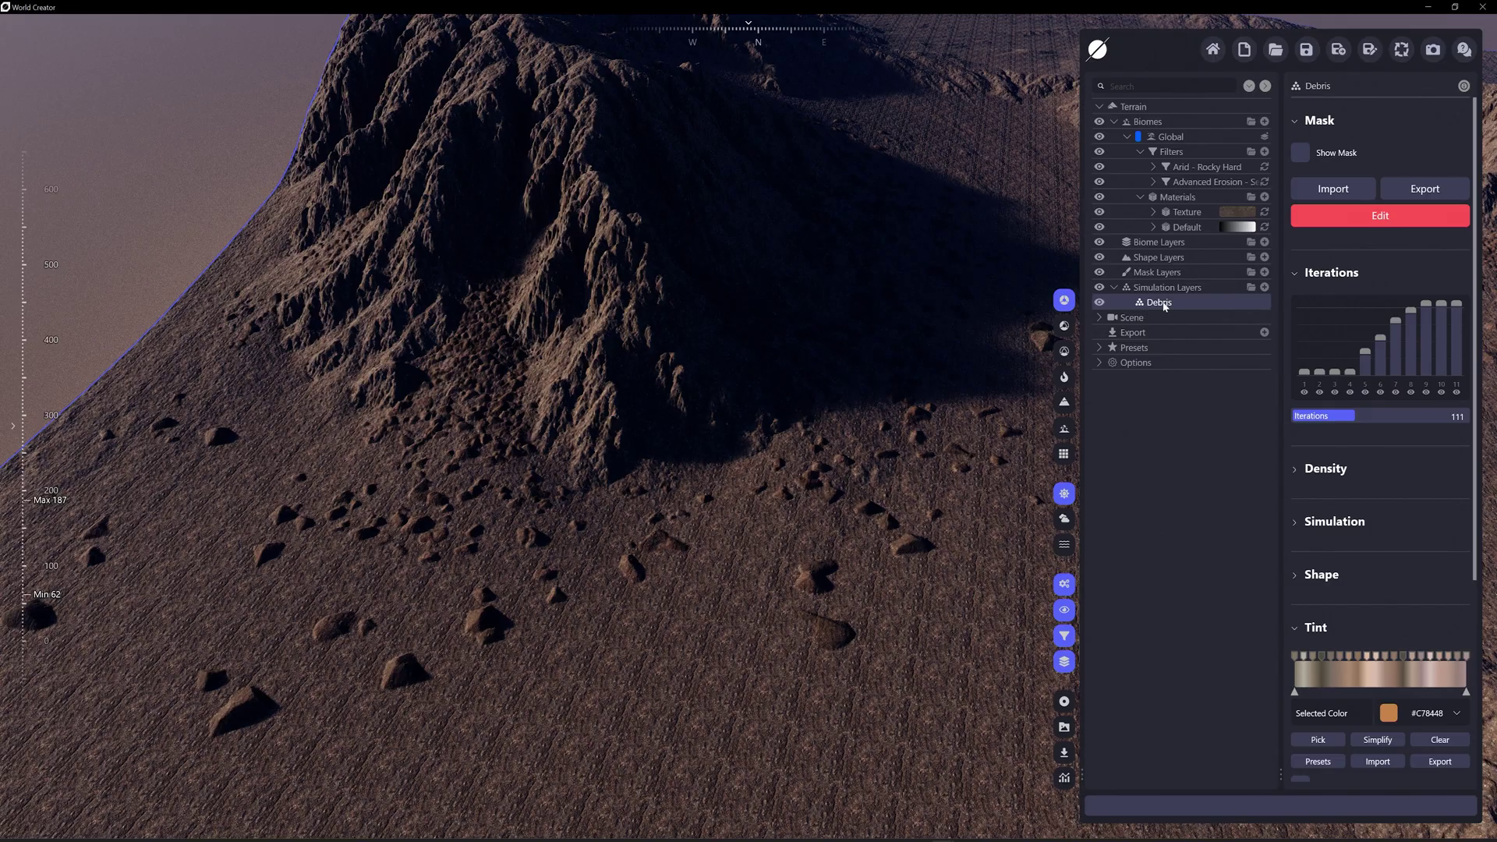
click(1187, 215)
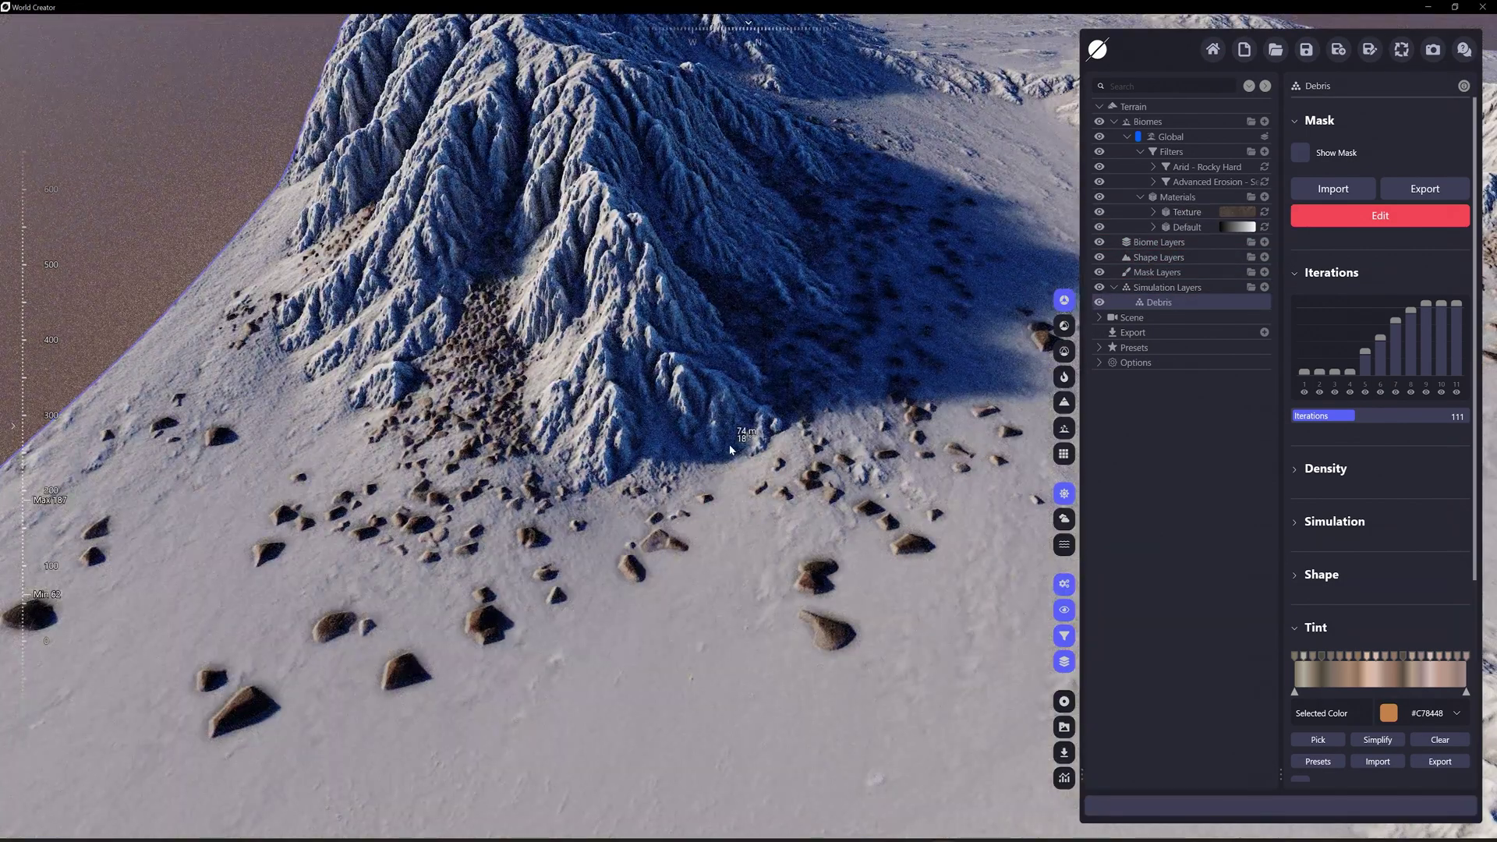
scroll(583, 517, up, 5)
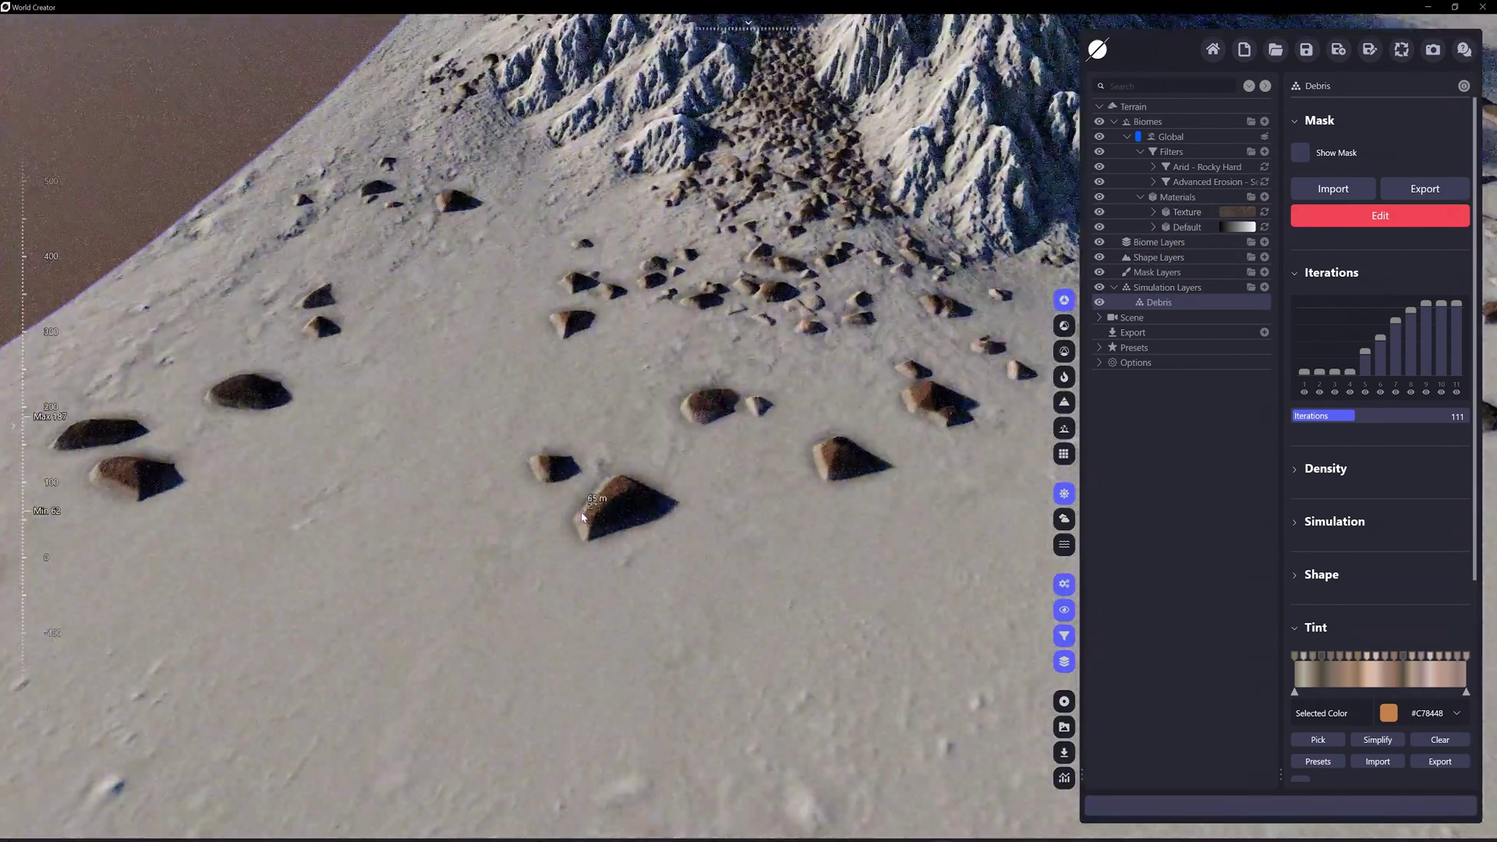
scroll(583, 518, up, 8)
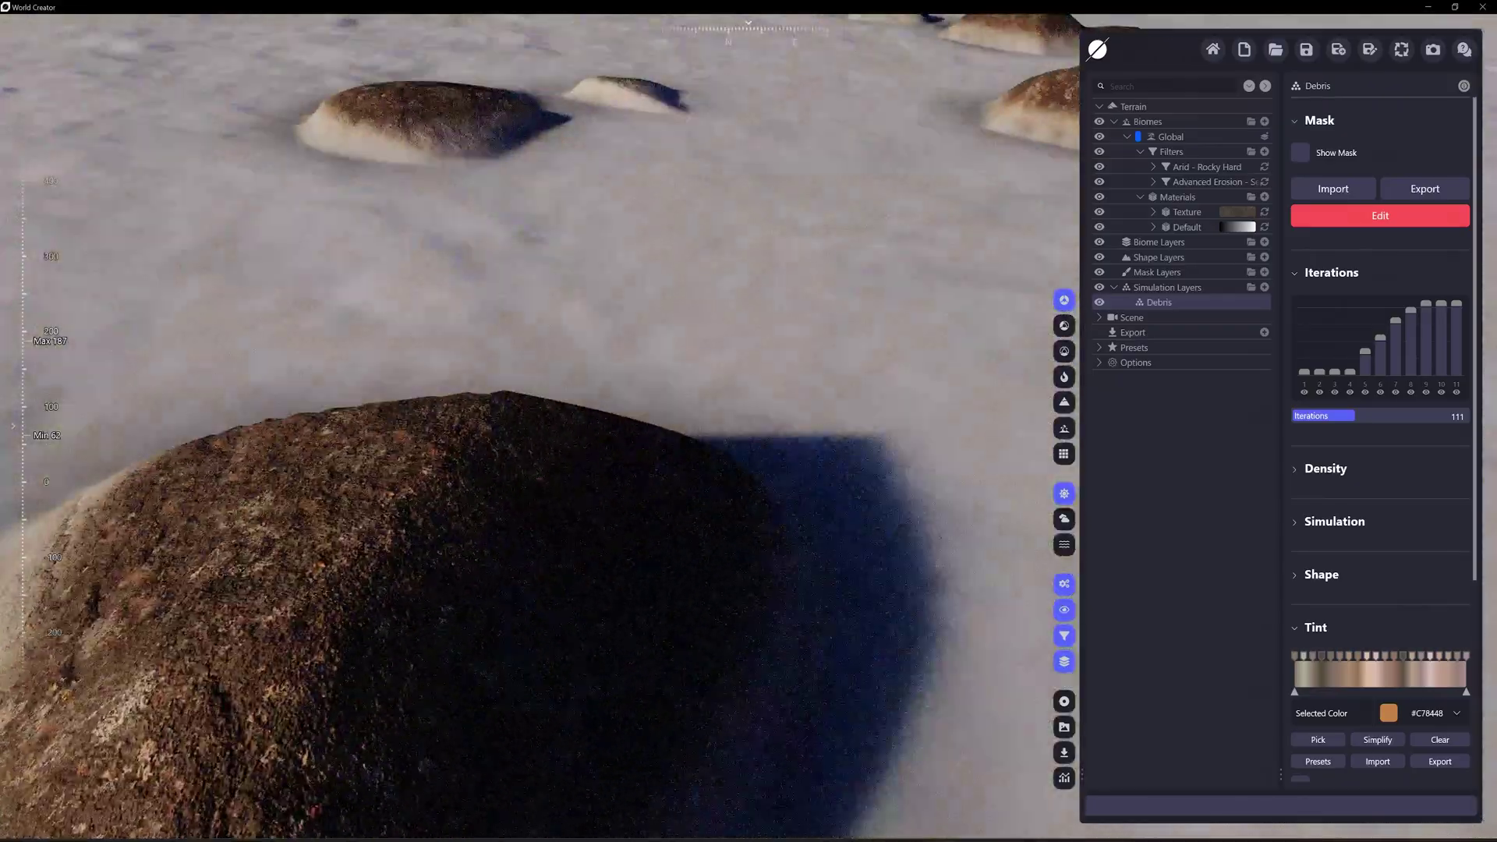
scroll(732, 227, down, 3)
scroll(671, 444, up, 8)
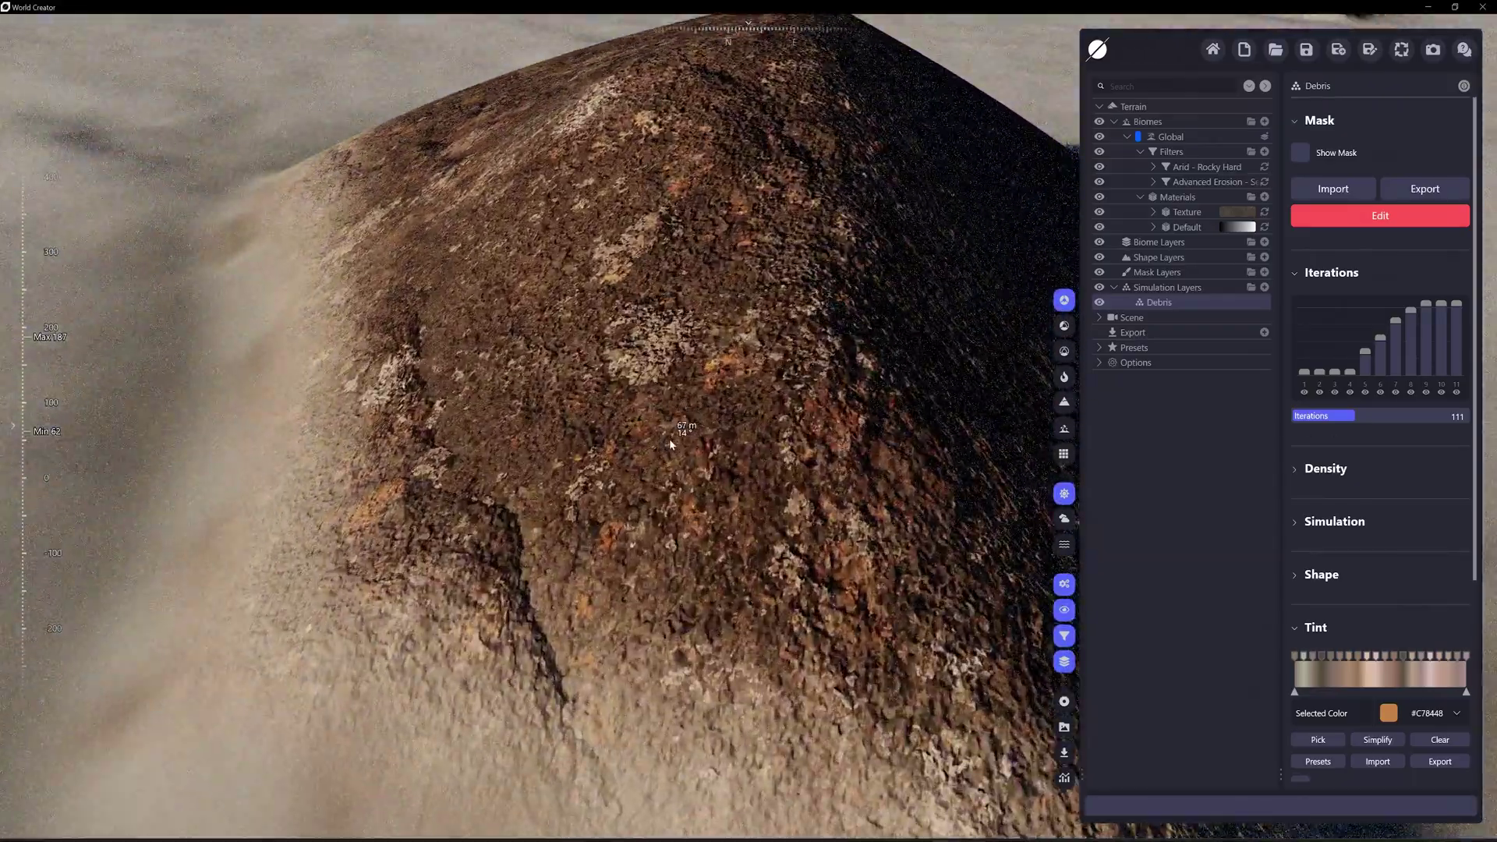
scroll(671, 444, down, 8)
scroll(380, 357, up, 2)
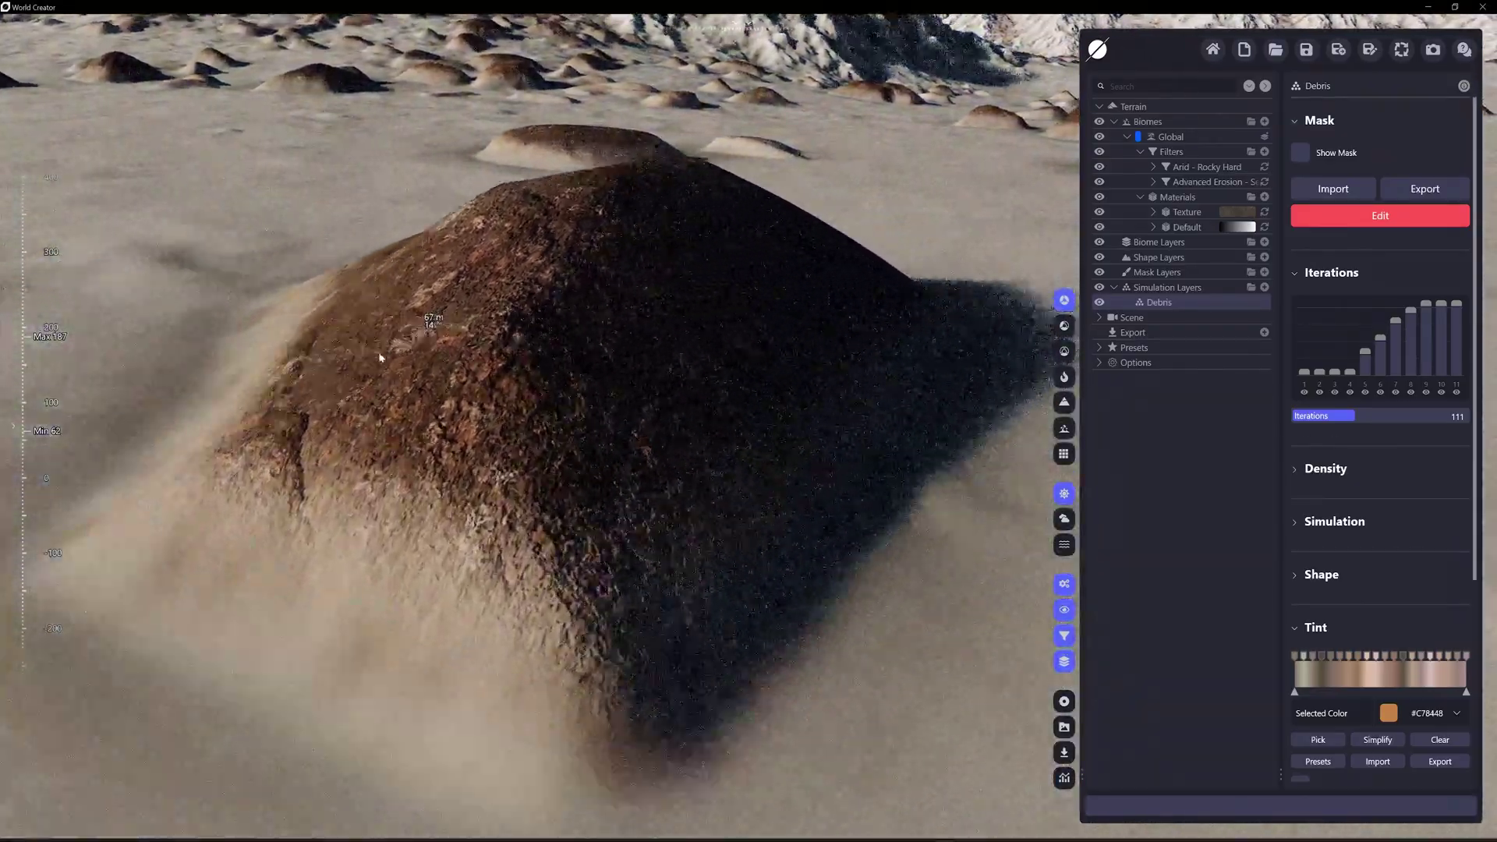
scroll(678, 218, up, 5)
scroll(644, 361, down, 6)
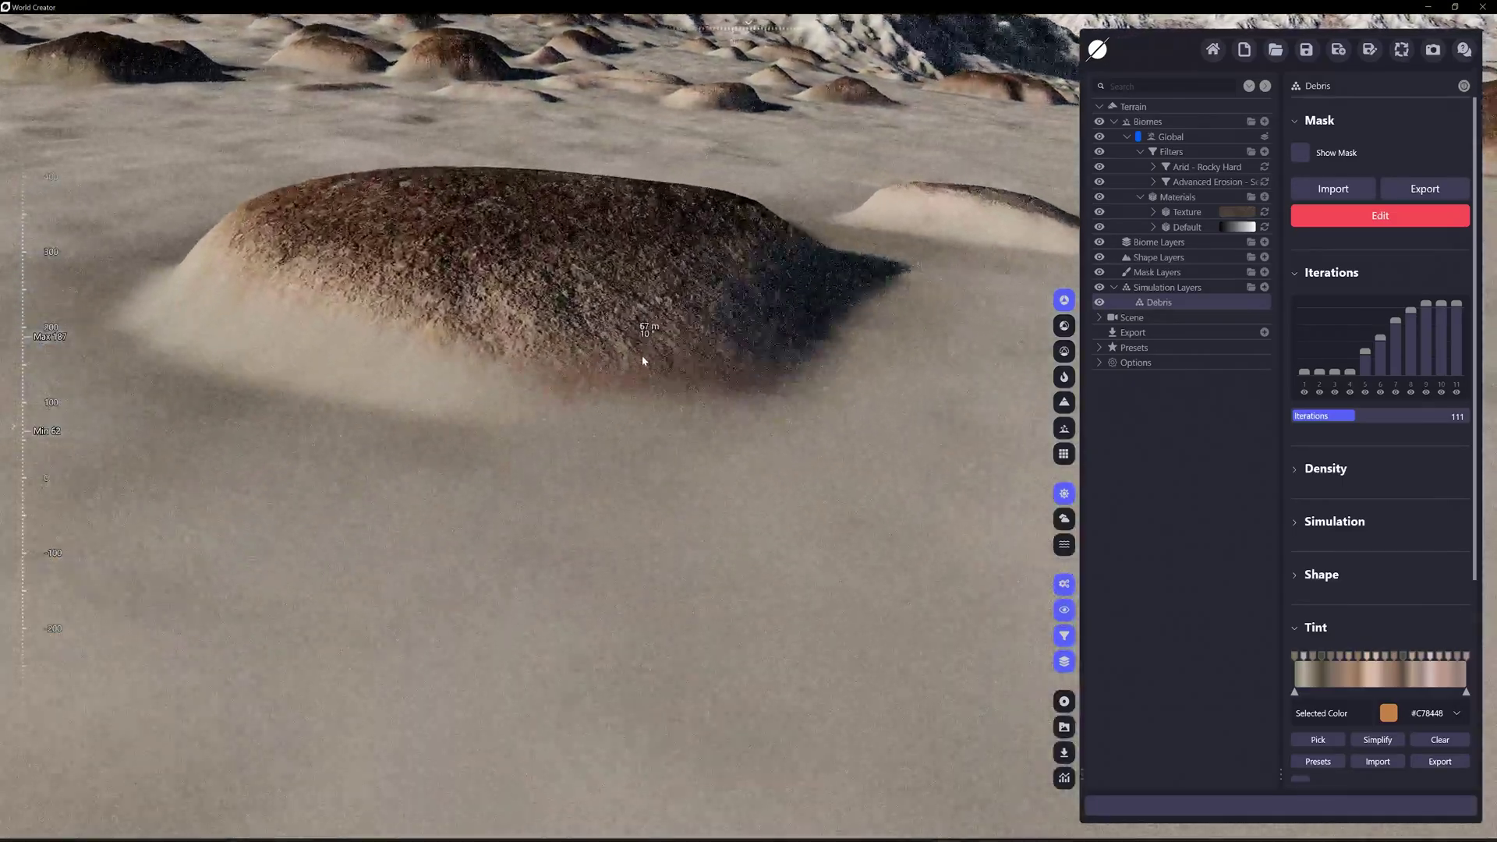
scroll(644, 361, up, 5)
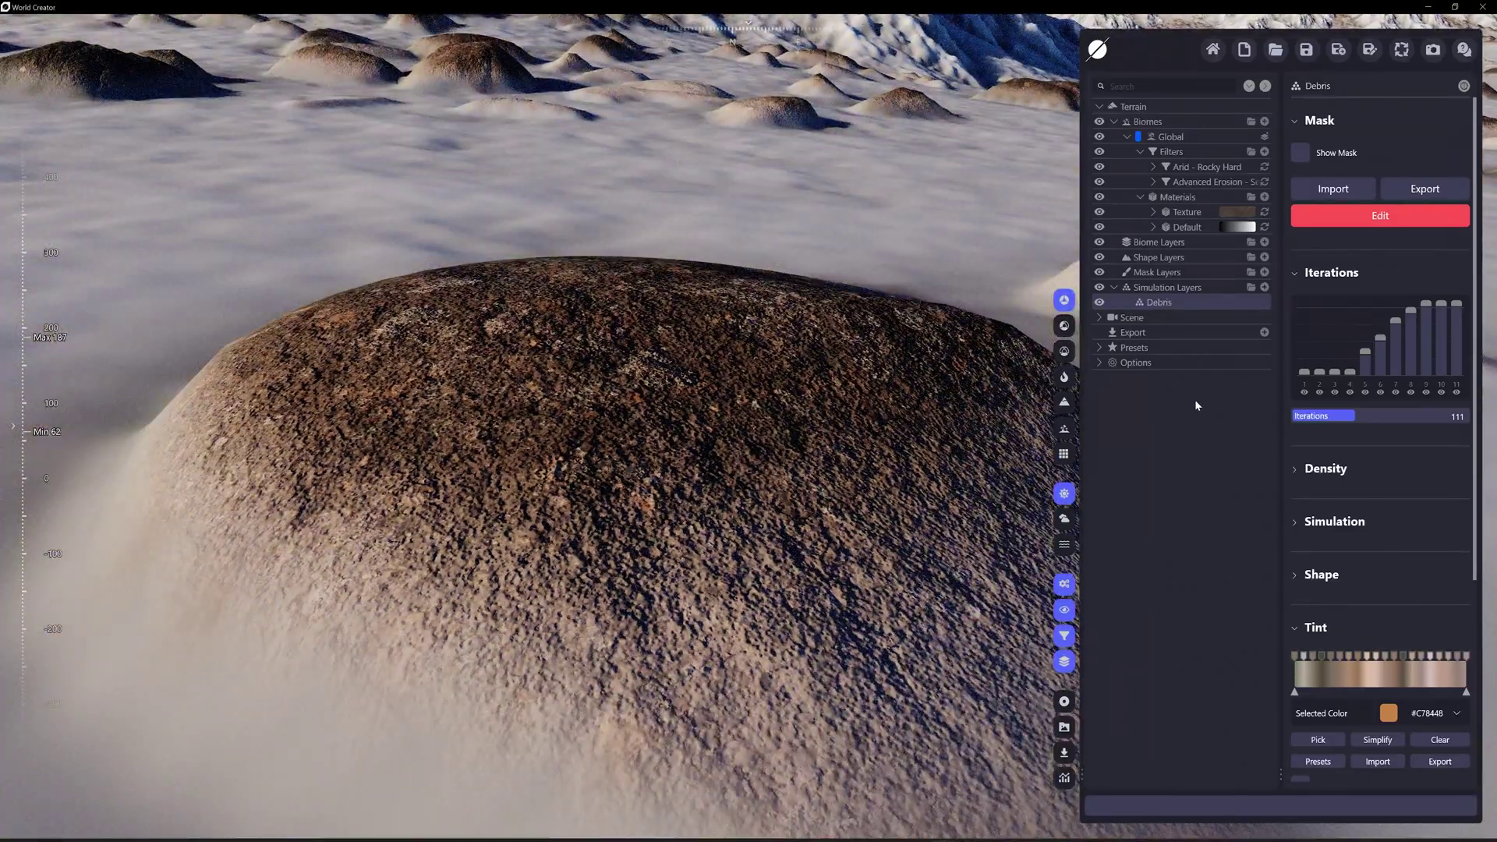
scroll(1383, 516, down, 4)
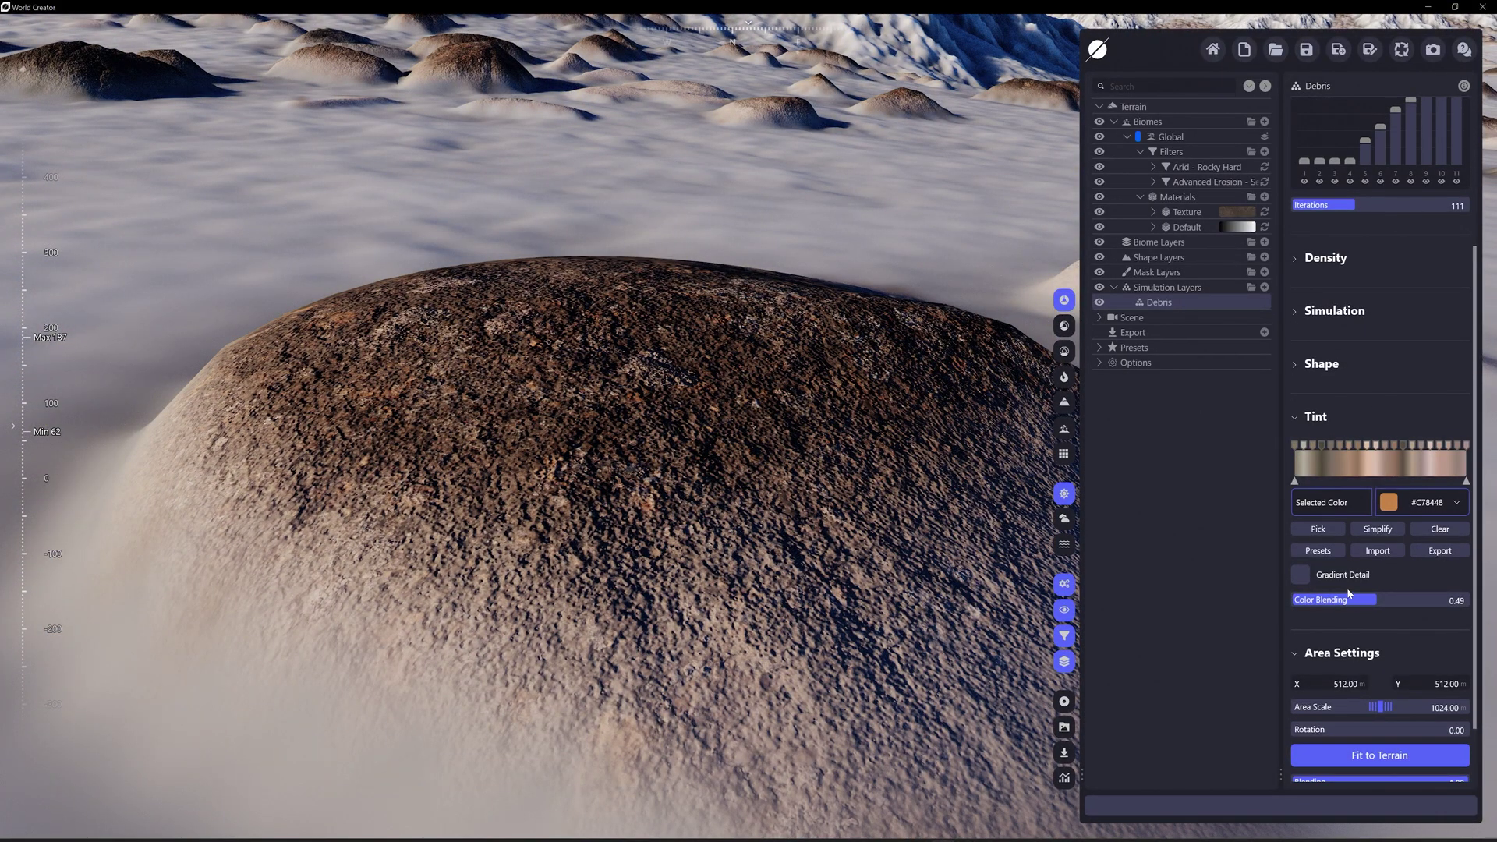
Drop the debris tint's Color Blending to 0, then raise it to 1.00 for warm brown rocks.
drag(1372, 600, 1312, 599)
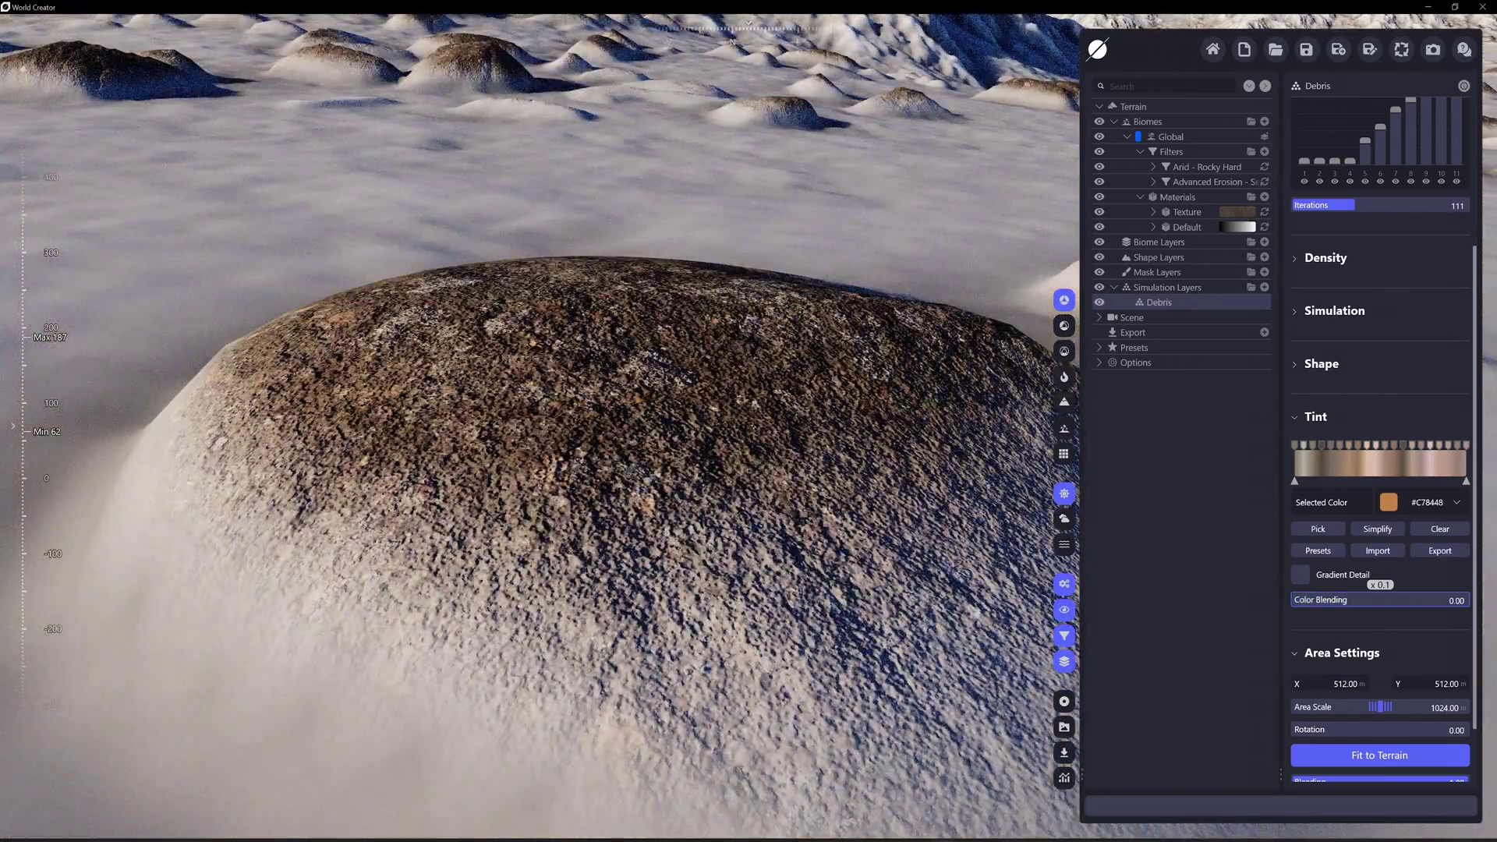
scroll(777, 470, down, 3)
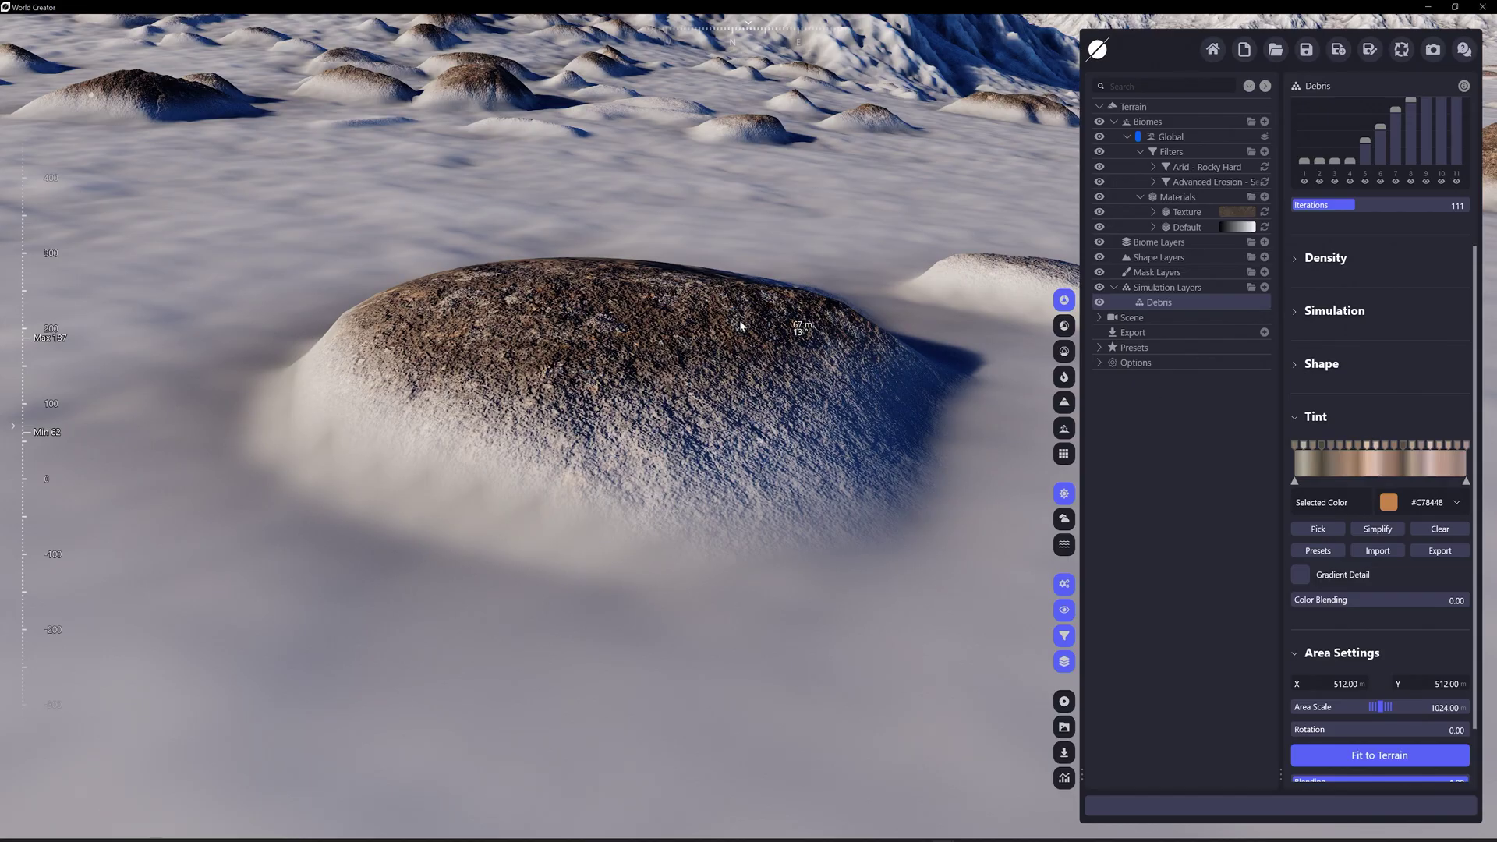
scroll(606, 319, up, 3)
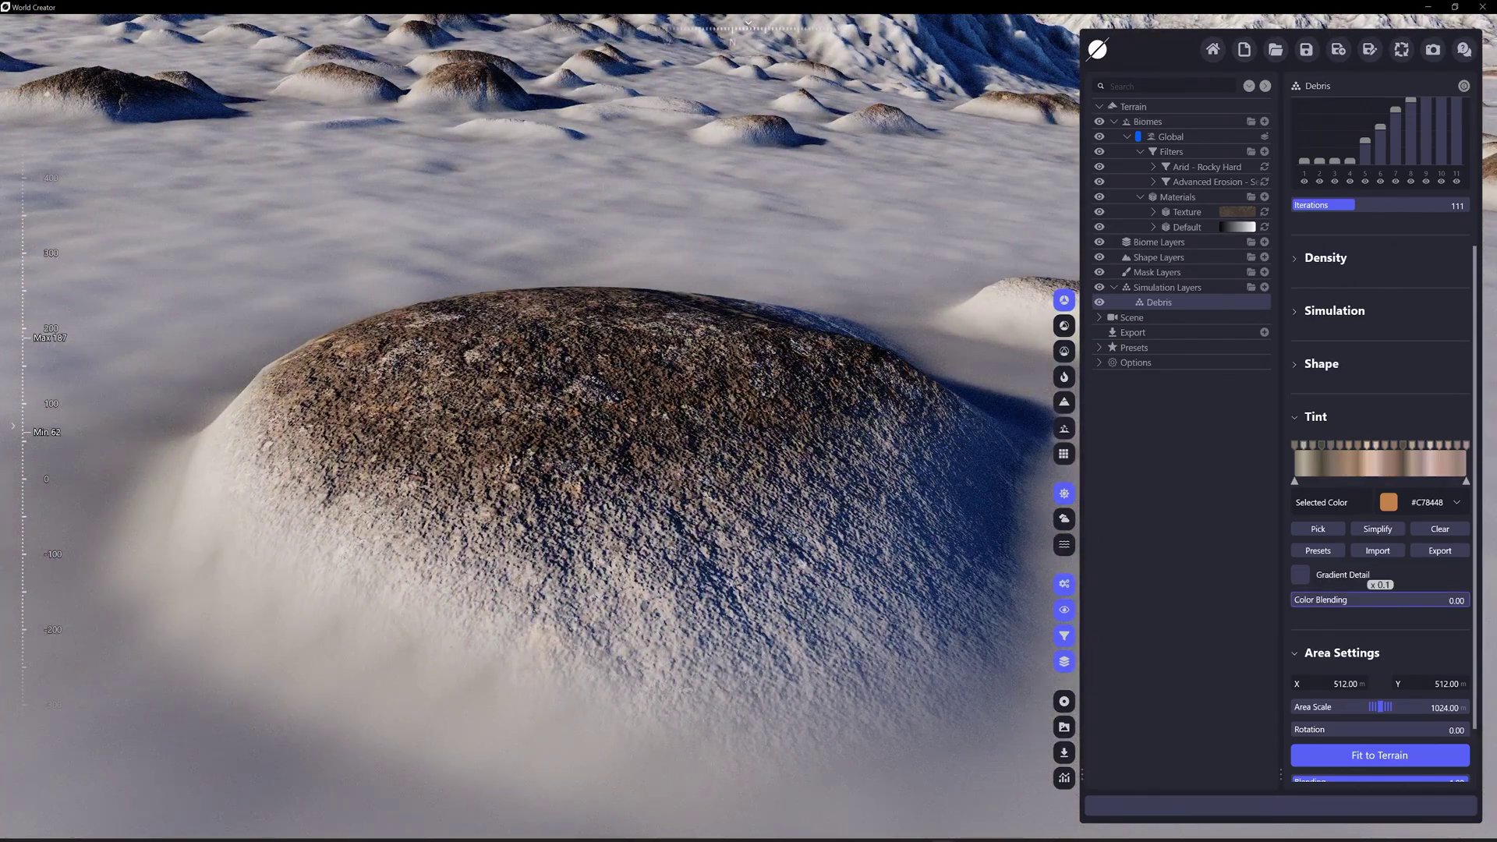
drag(1326, 599, 1469, 600)
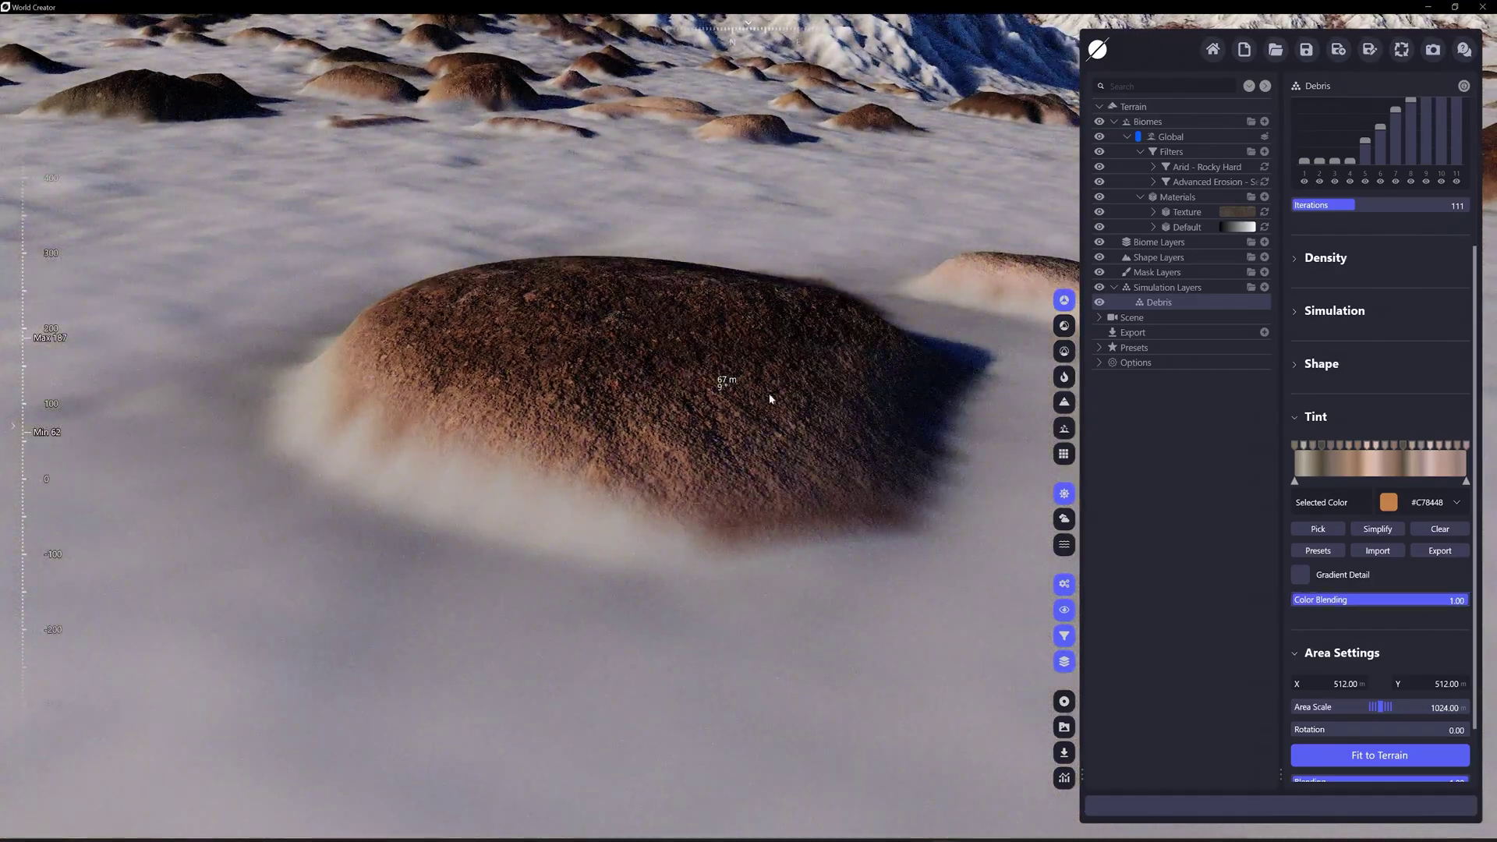
scroll(652, 377, up, 3)
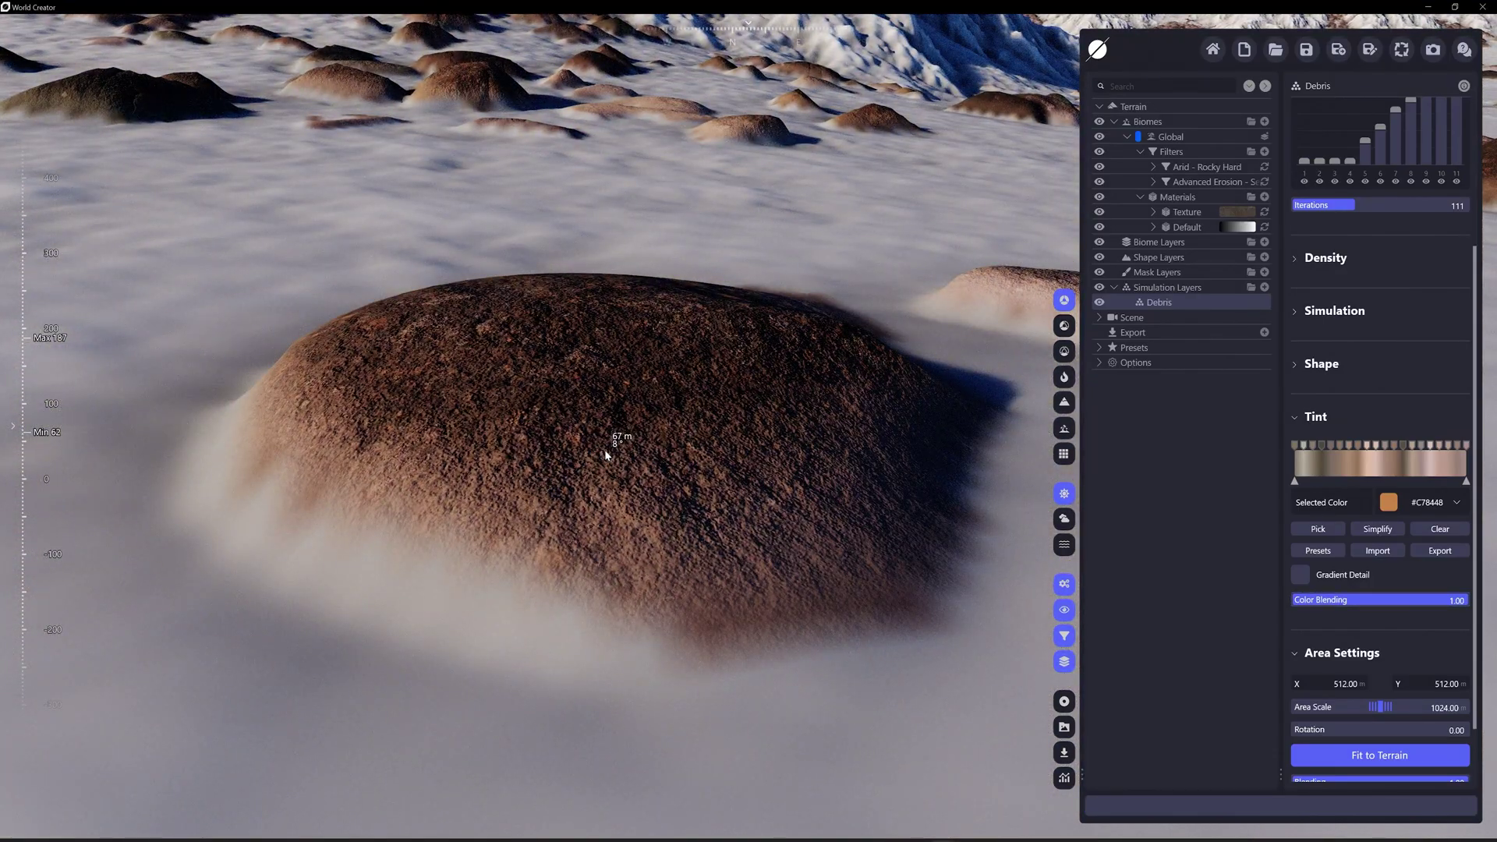
scroll(808, 408, down, 5)
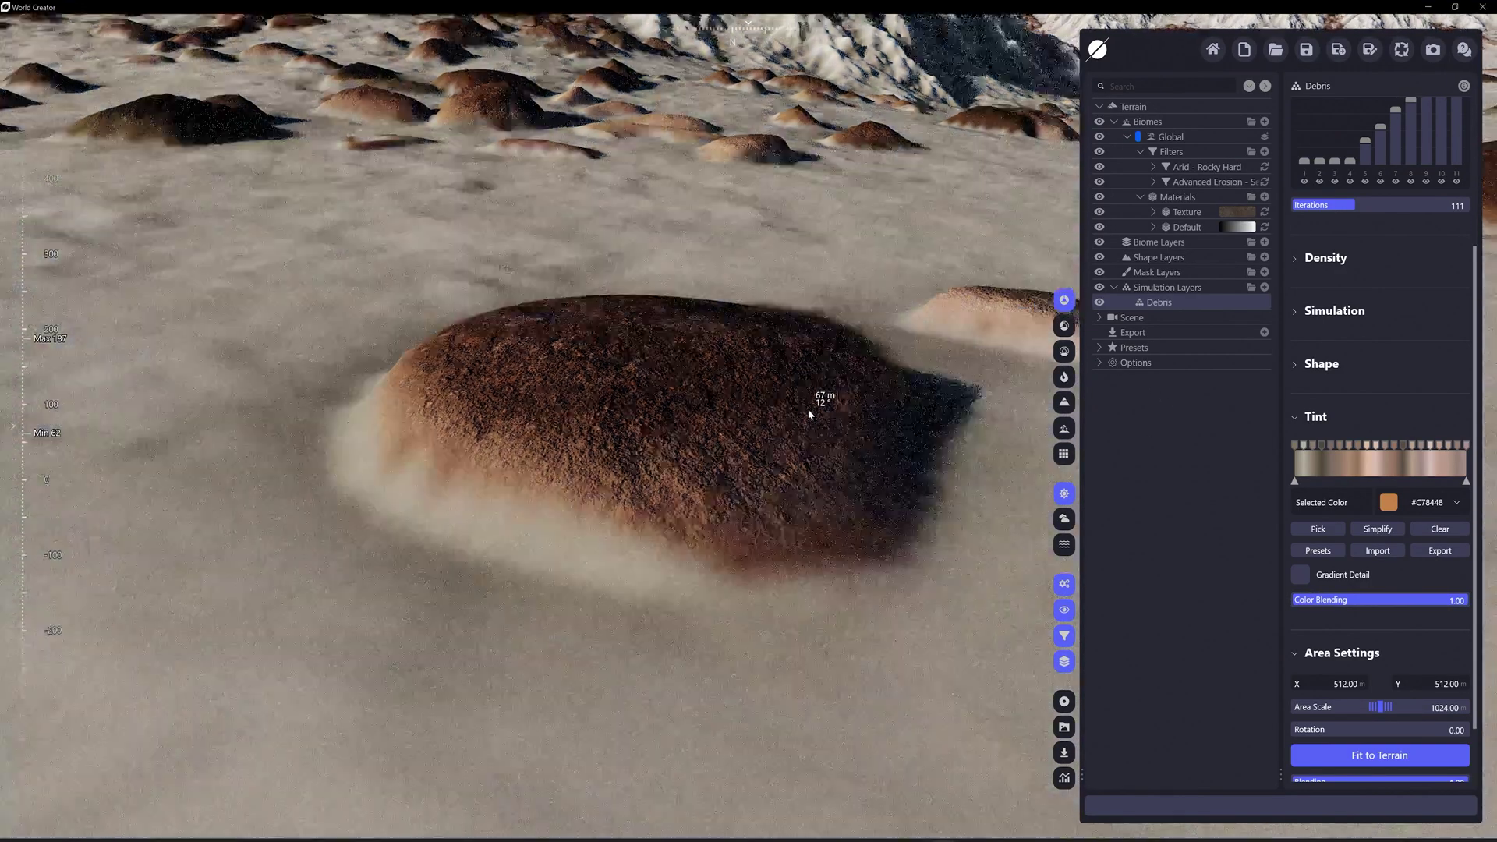
scroll(796, 405, up, 3)
scroll(409, 541, down, 6)
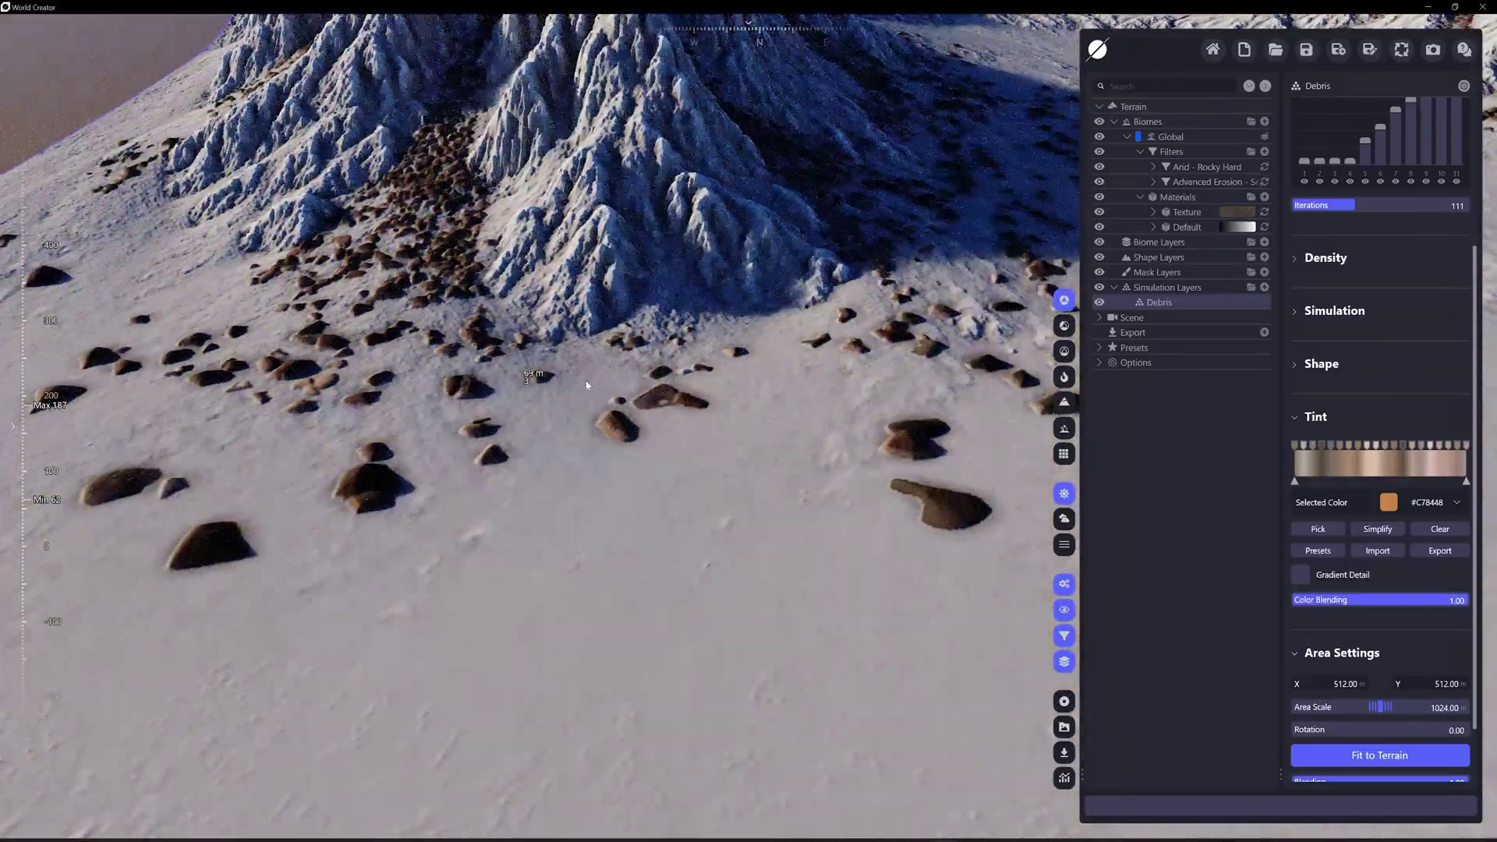
middle_drag(587, 385, 1183, 319)
Expand the Debris Shape settings and switch the rocks to the Sphere shape.
click(1298, 365)
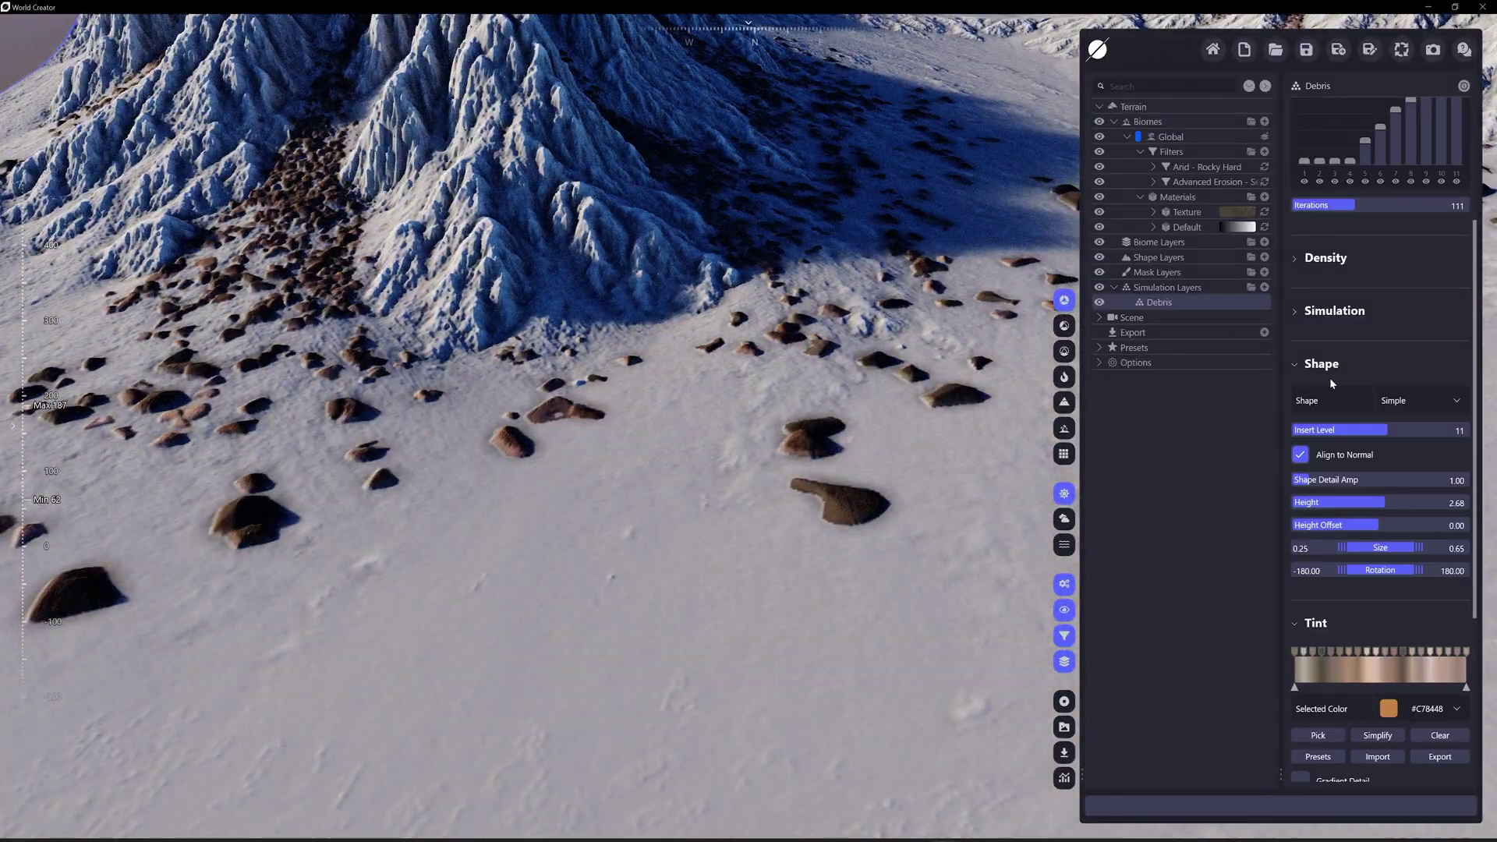
click(1435, 401)
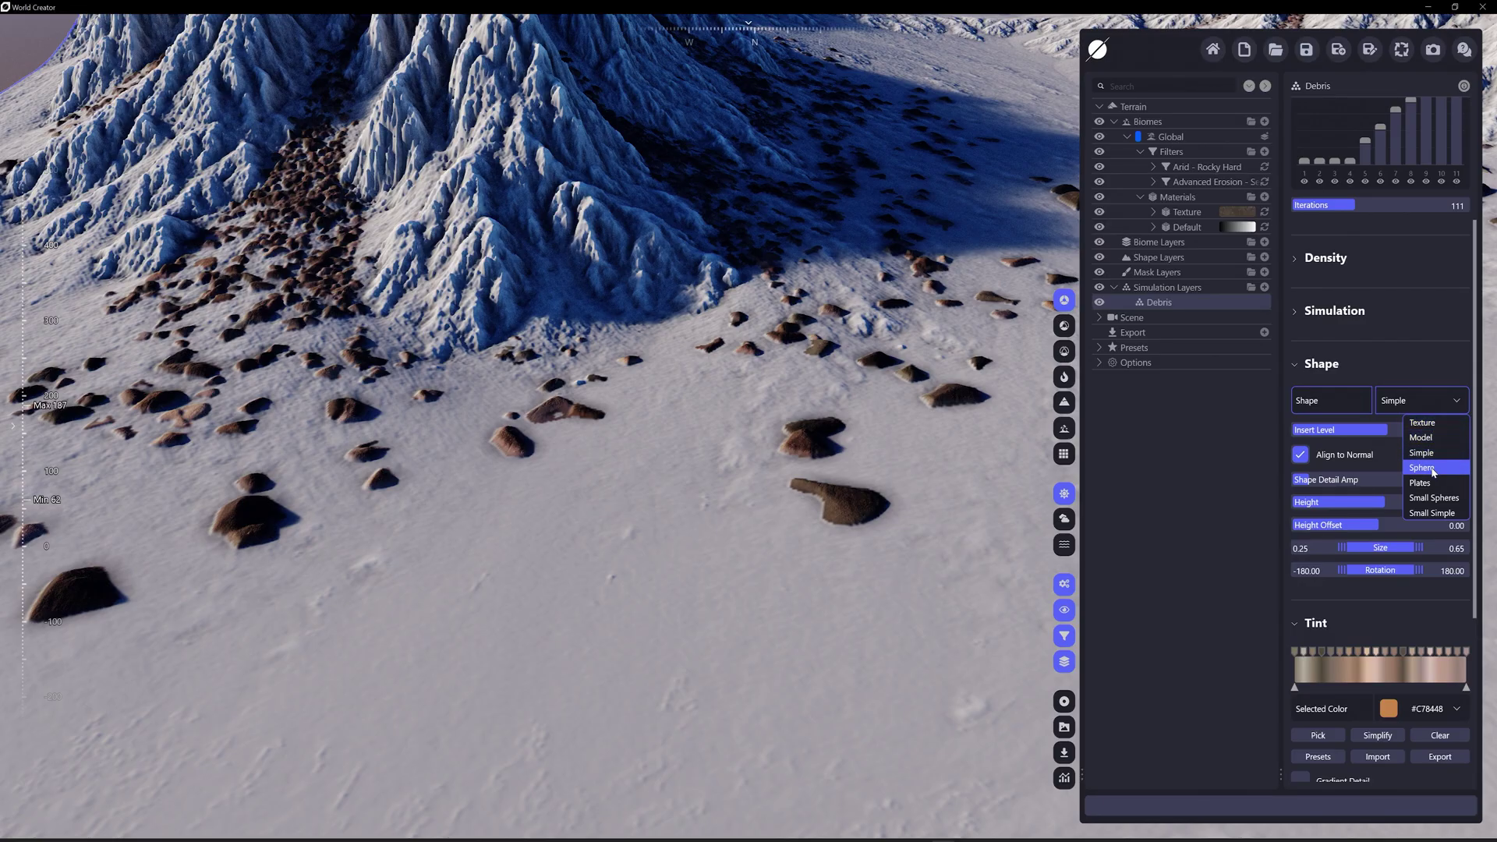
click(1422, 468)
scroll(518, 612, up, 5)
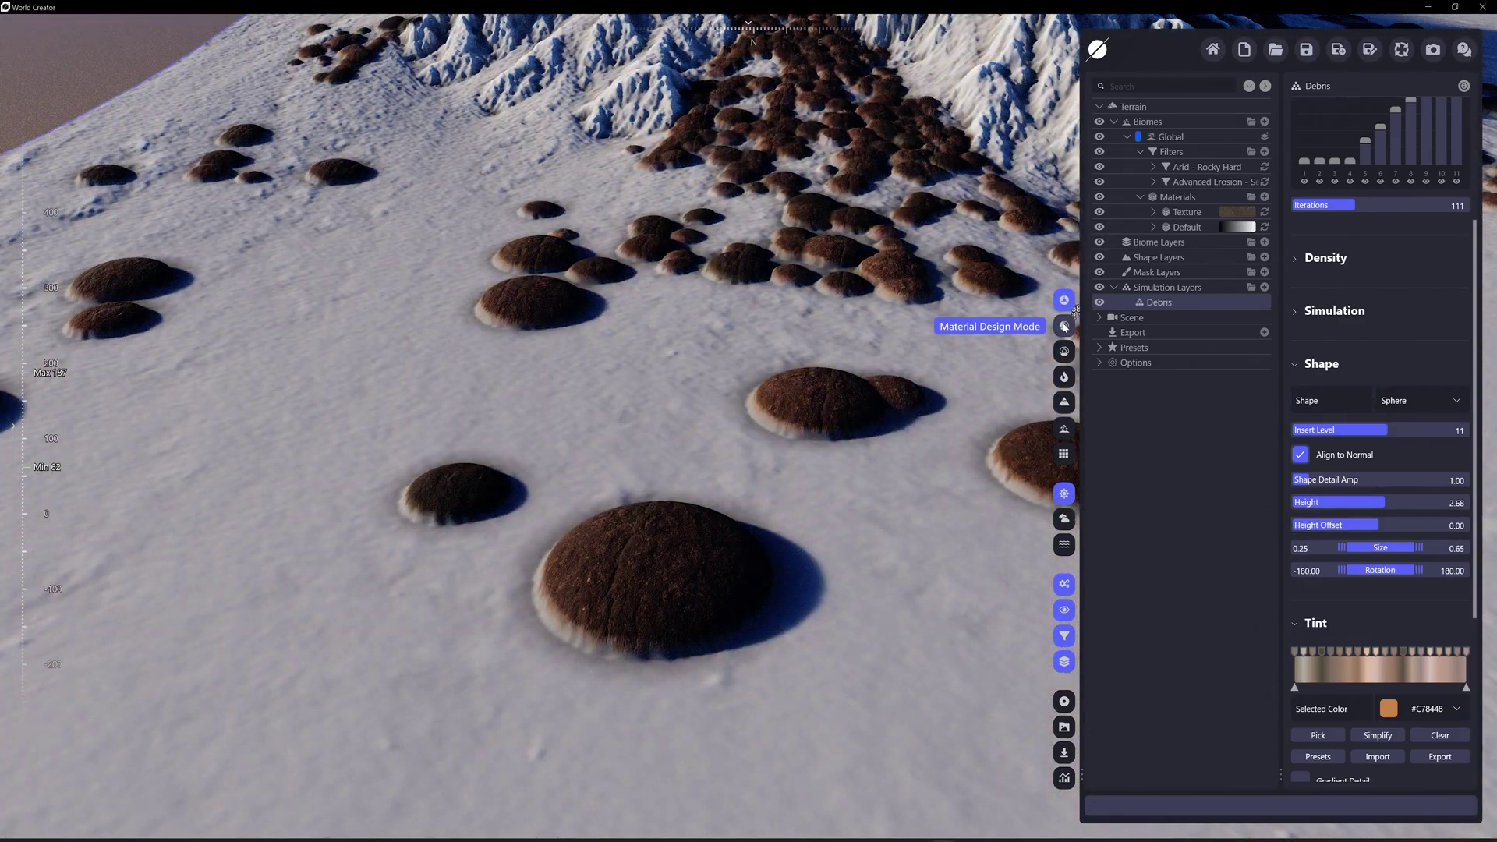
click(1064, 326)
click(1065, 303)
Change the debris shape to Plates, then to Texture.
click(1420, 400)
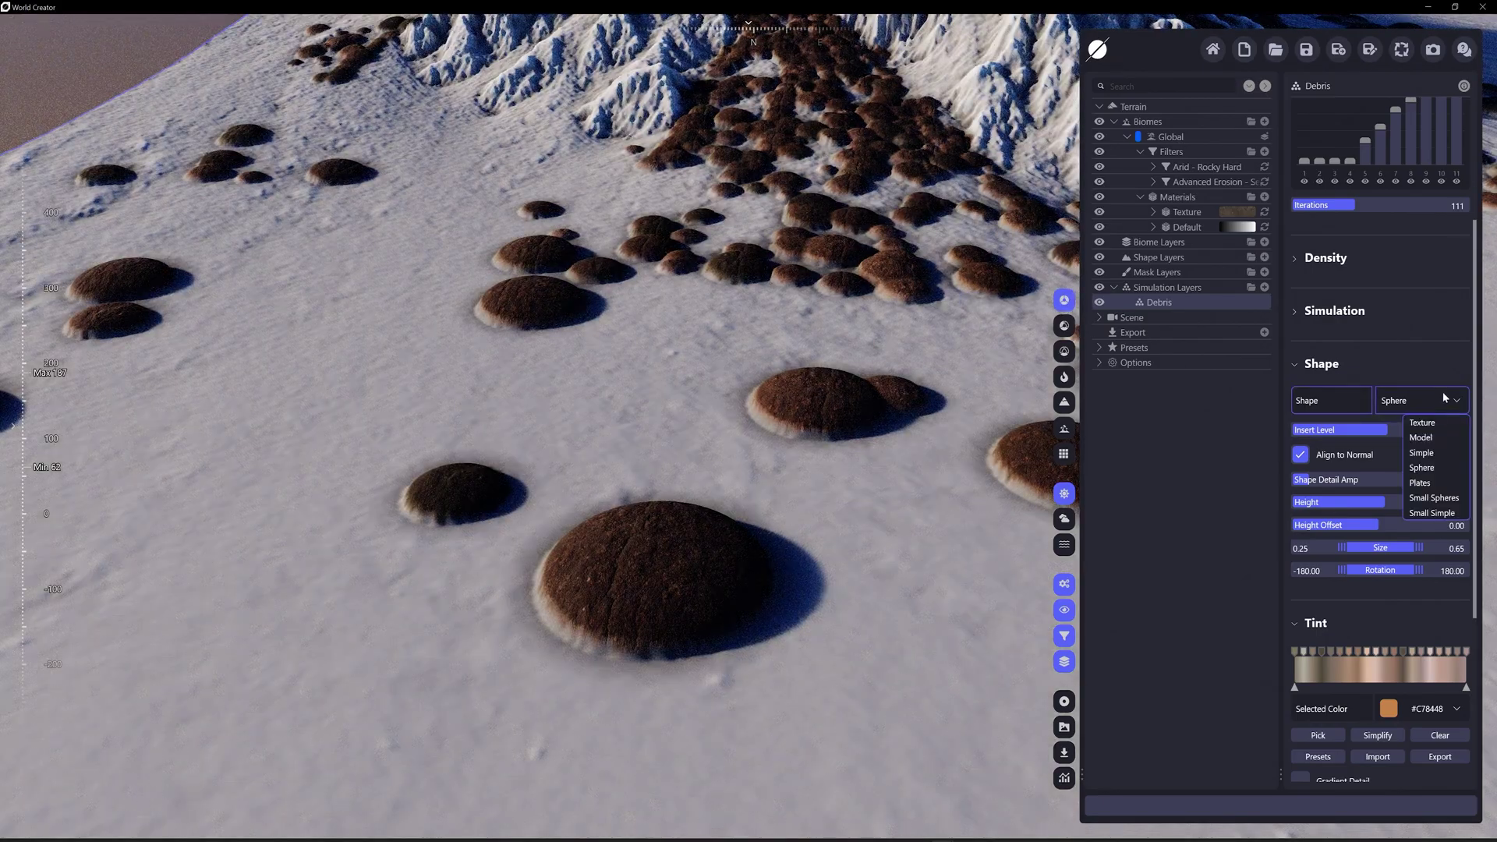
click(1432, 485)
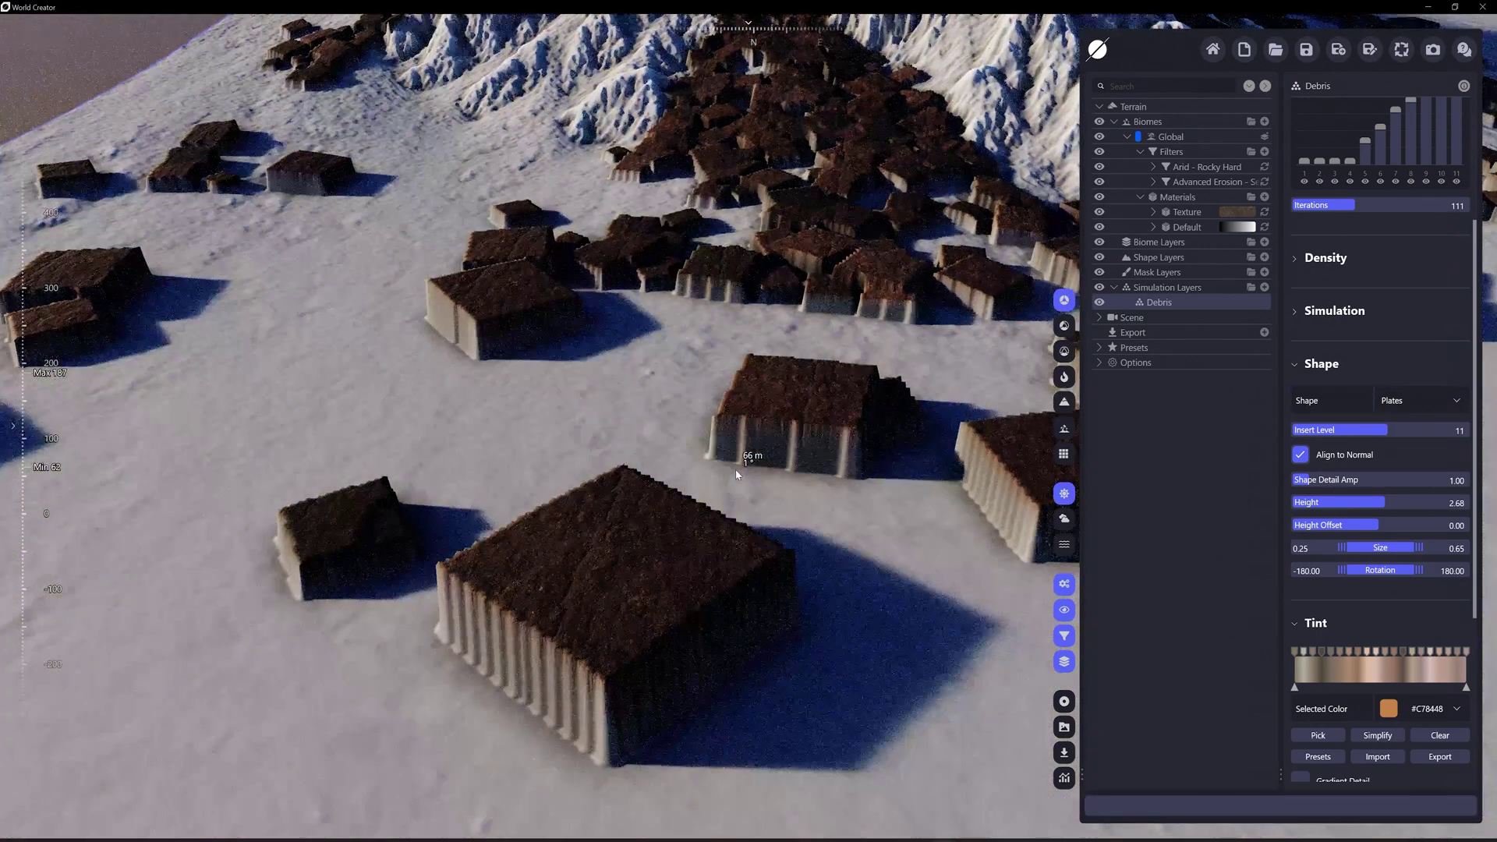
scroll(512, 695, up, 4)
scroll(512, 696, down, 3)
click(1419, 400)
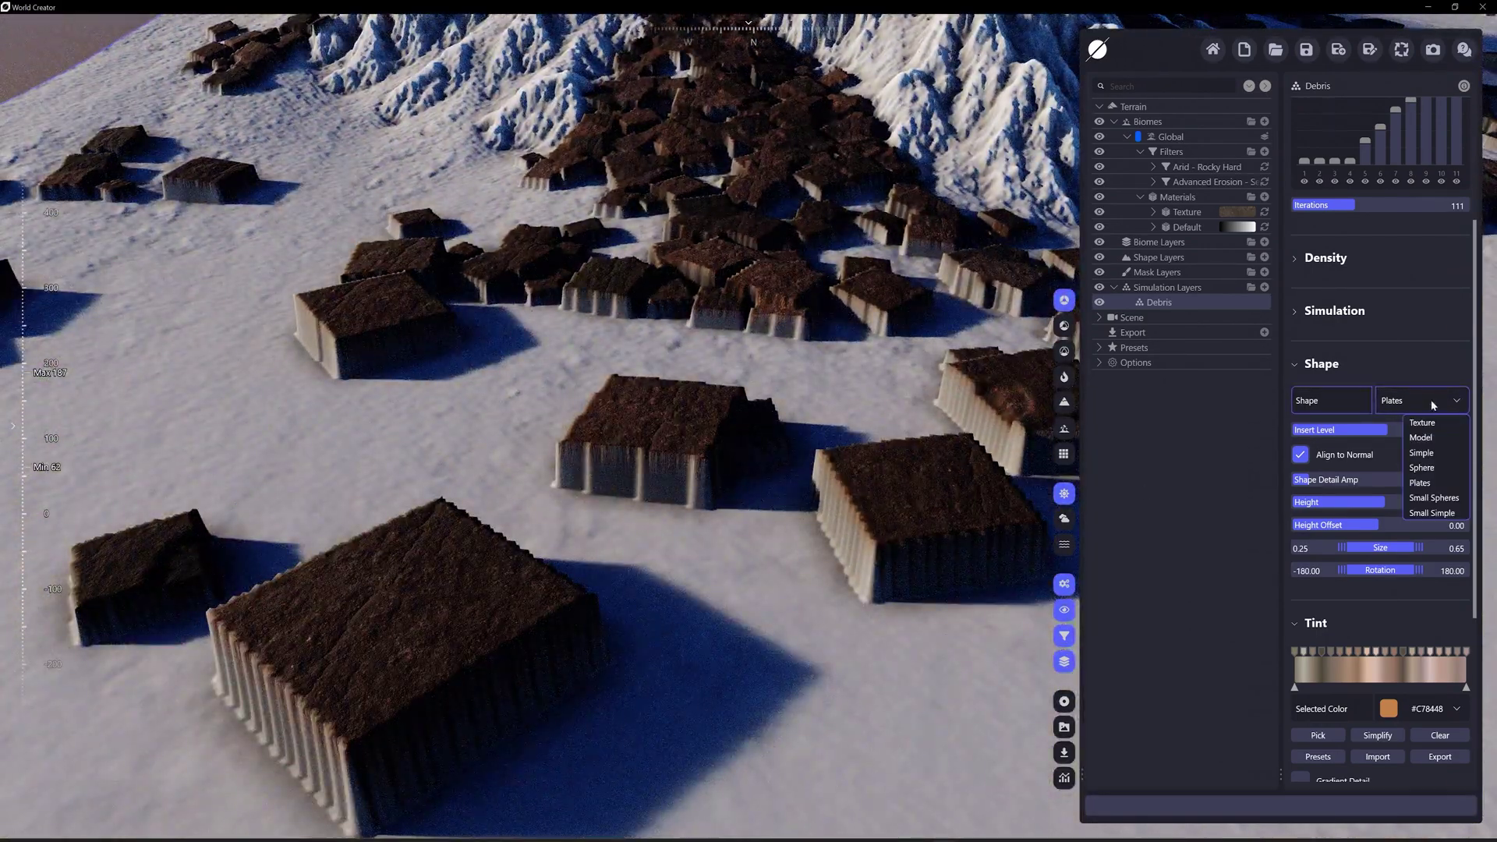
click(1422, 422)
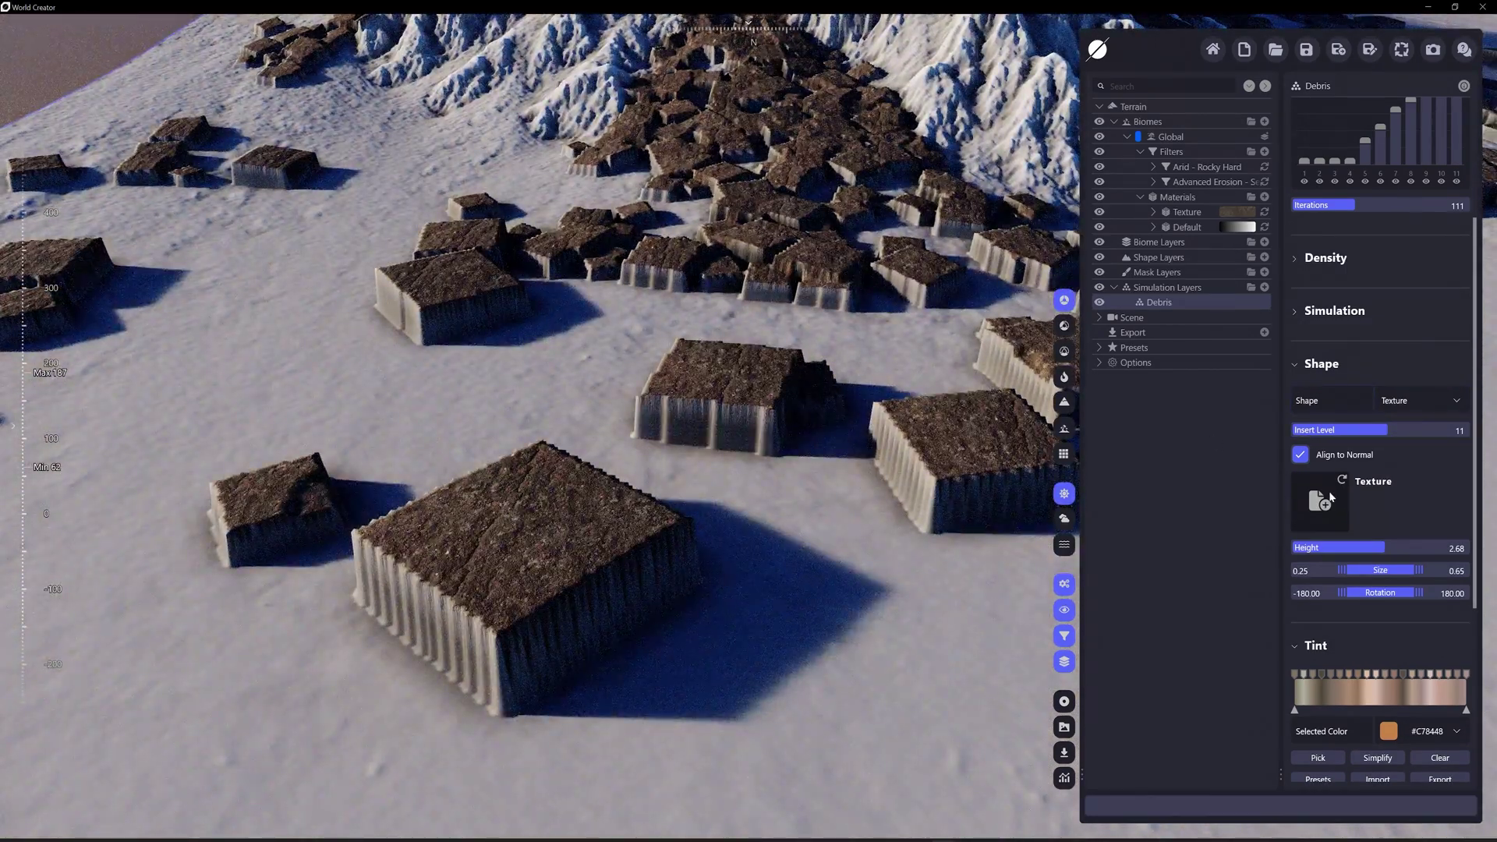
Load ucegbd0dy_4K_AO.jpg as the debris shape texture.
click(1320, 501)
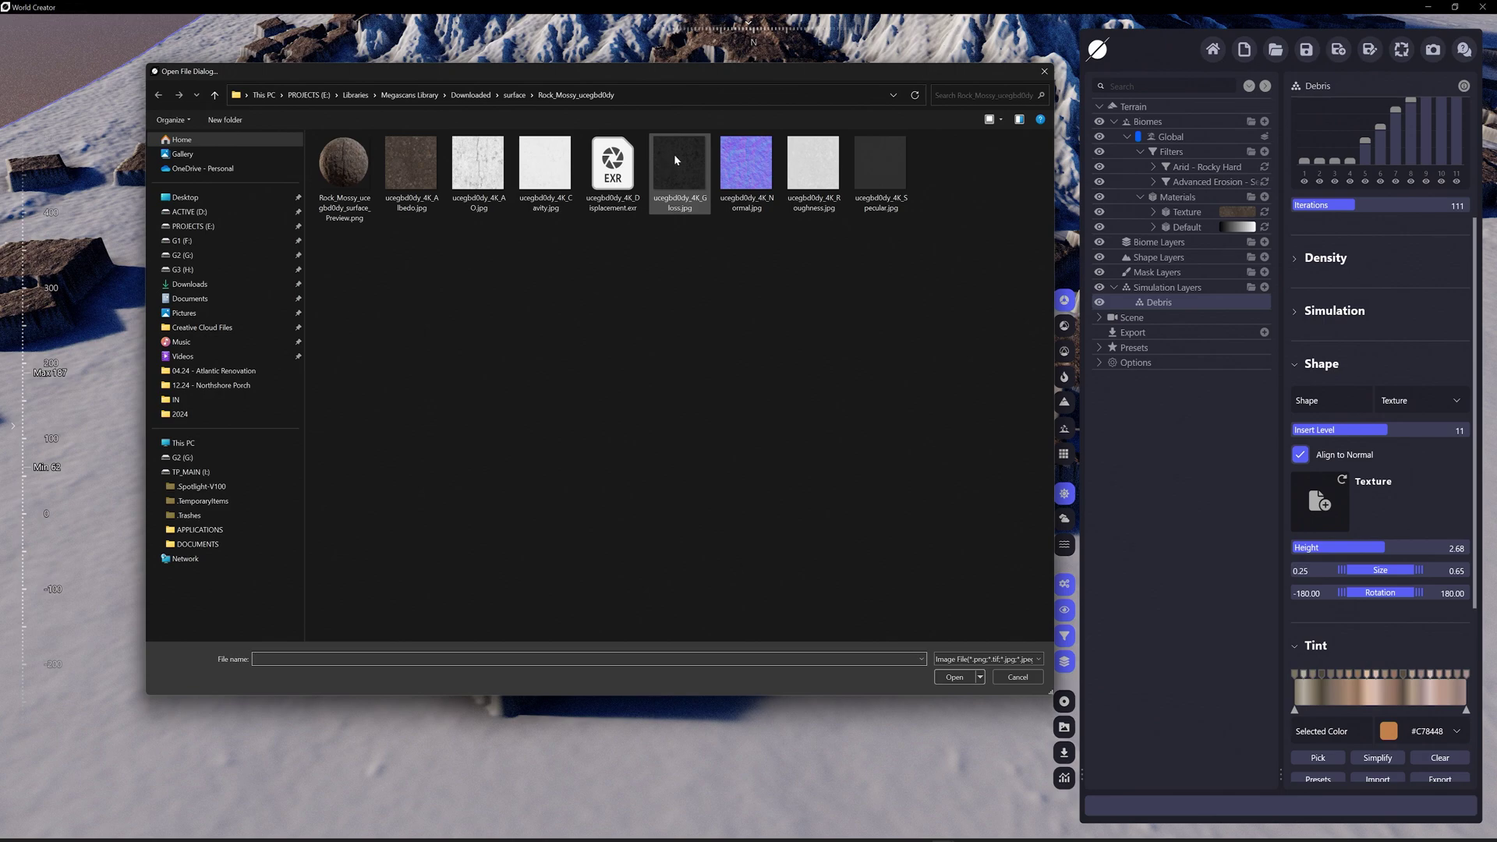
click(481, 163)
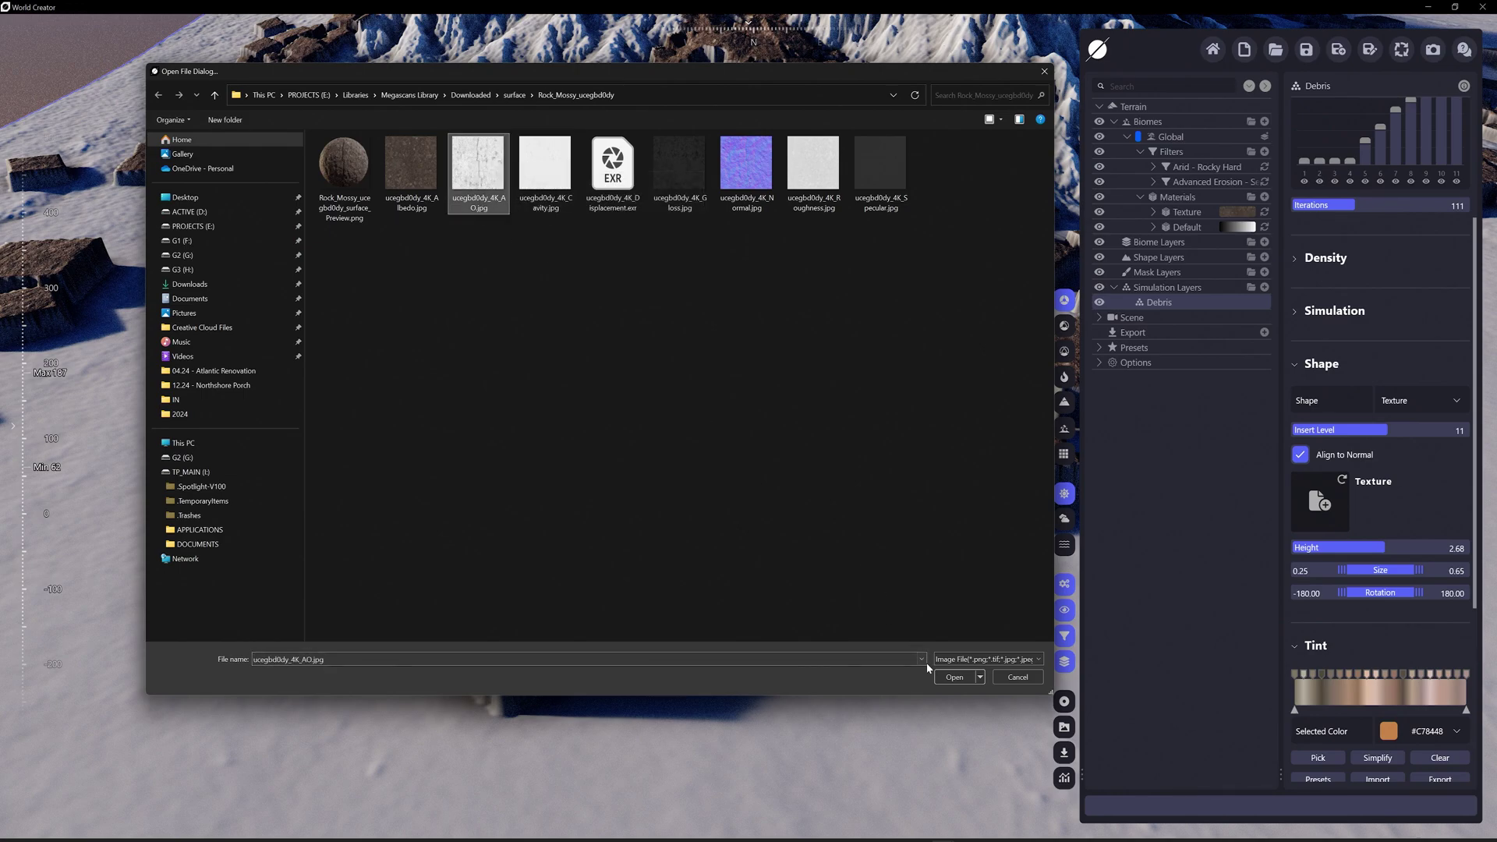
click(954, 677)
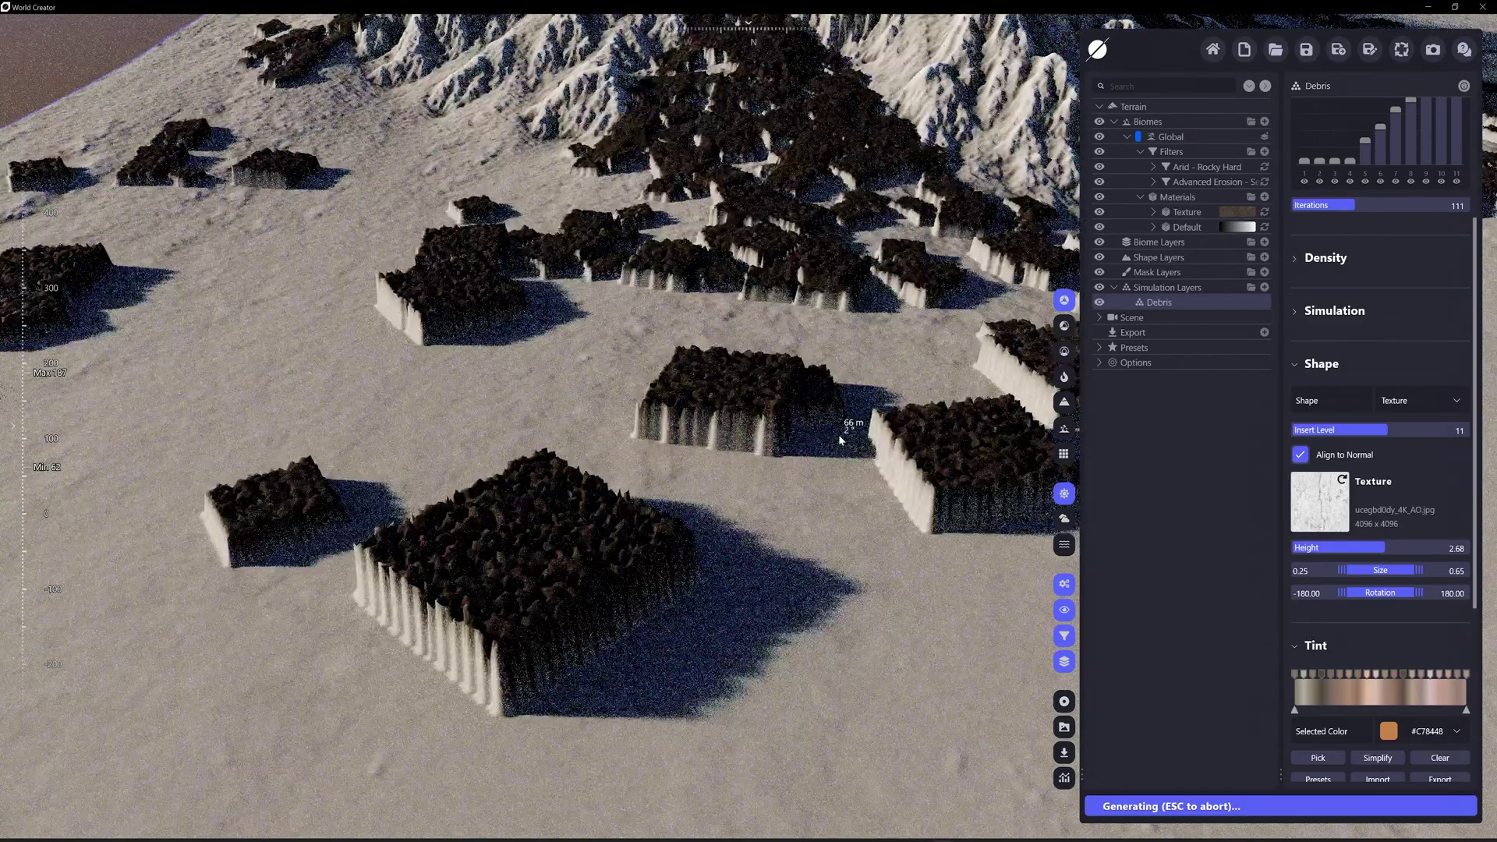
Lower the debris Shape Height to 0.37 to flatten the rocks into slabs.
drag(840, 441, 724, 423)
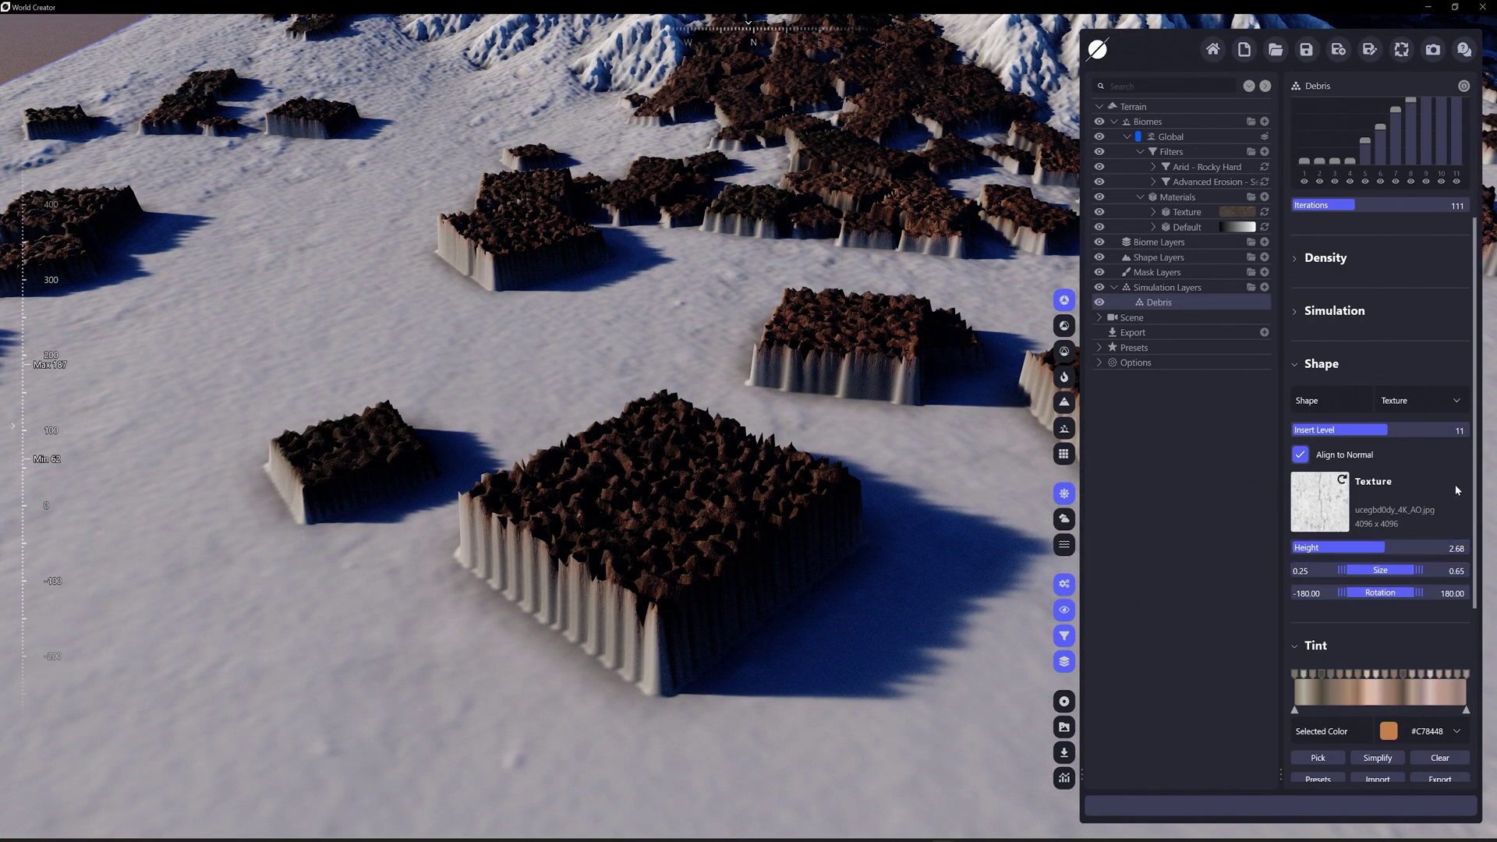
scroll(1453, 480, down, 2)
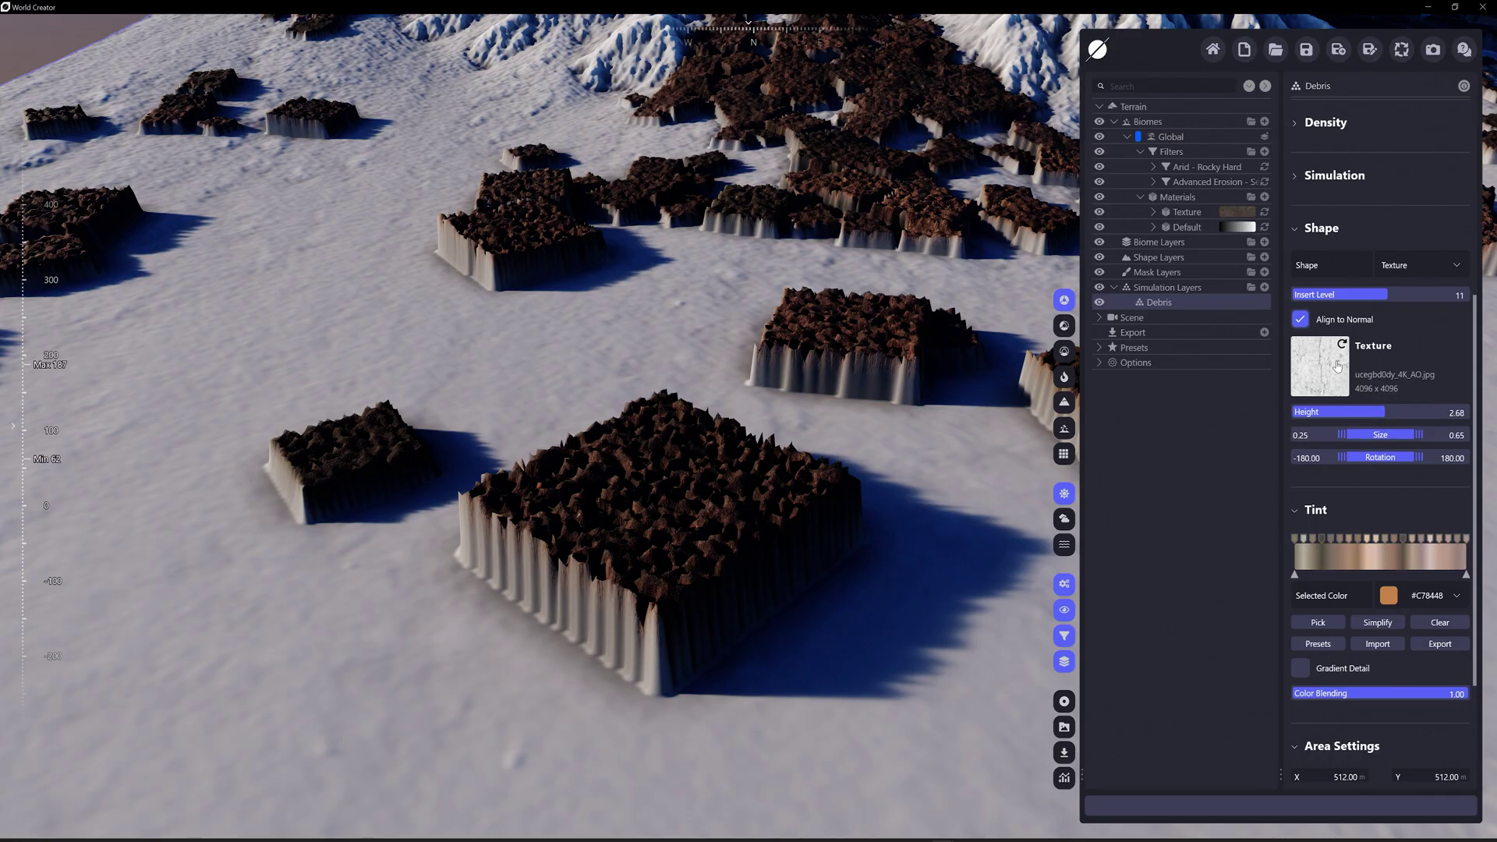
scroll(806, 471, up, 3)
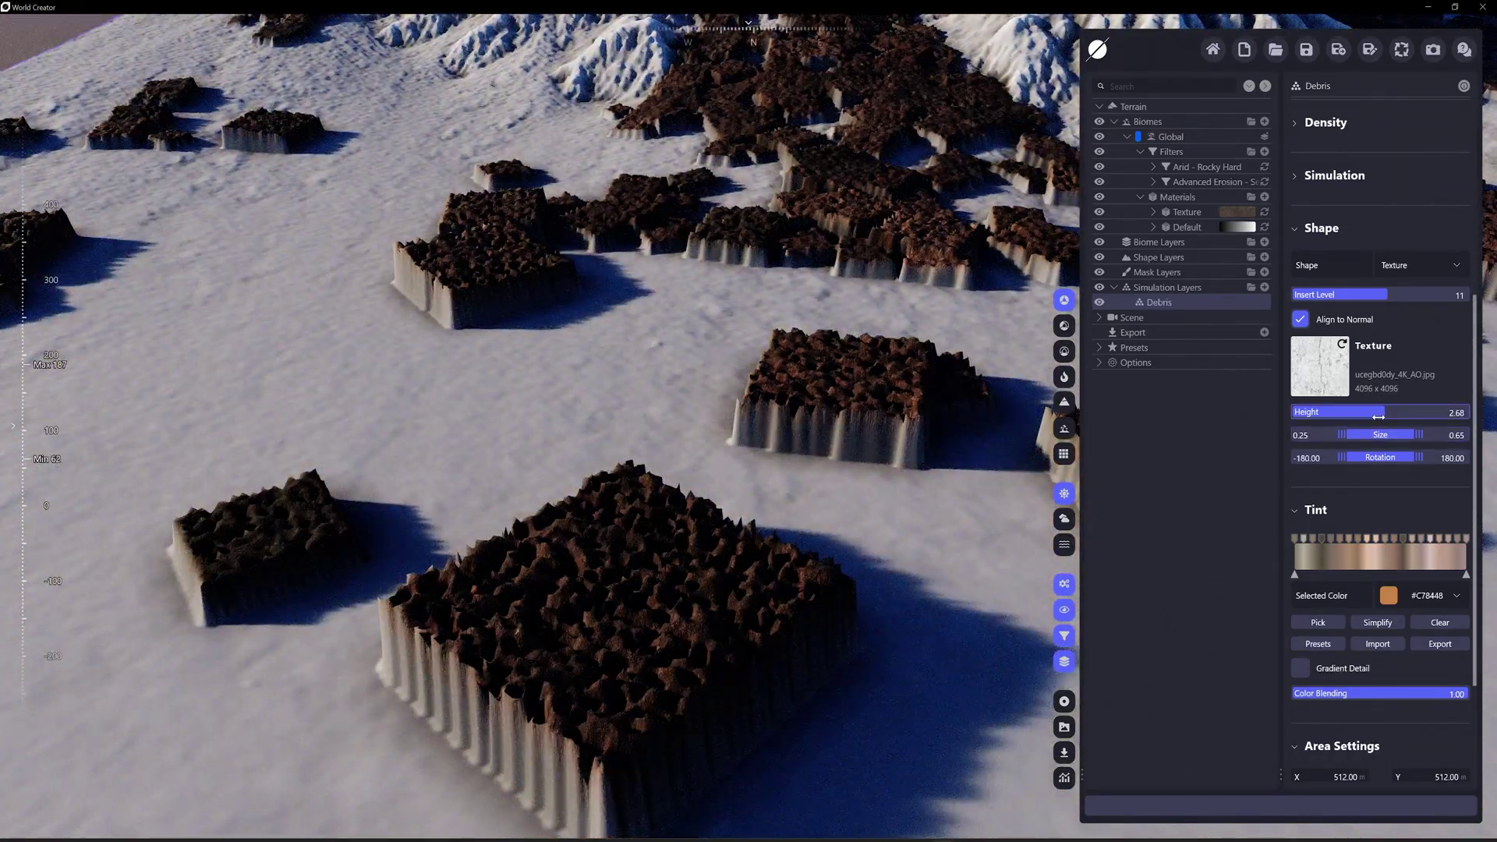
drag(1379, 418, 1295, 417)
scroll(702, 569, up, 5)
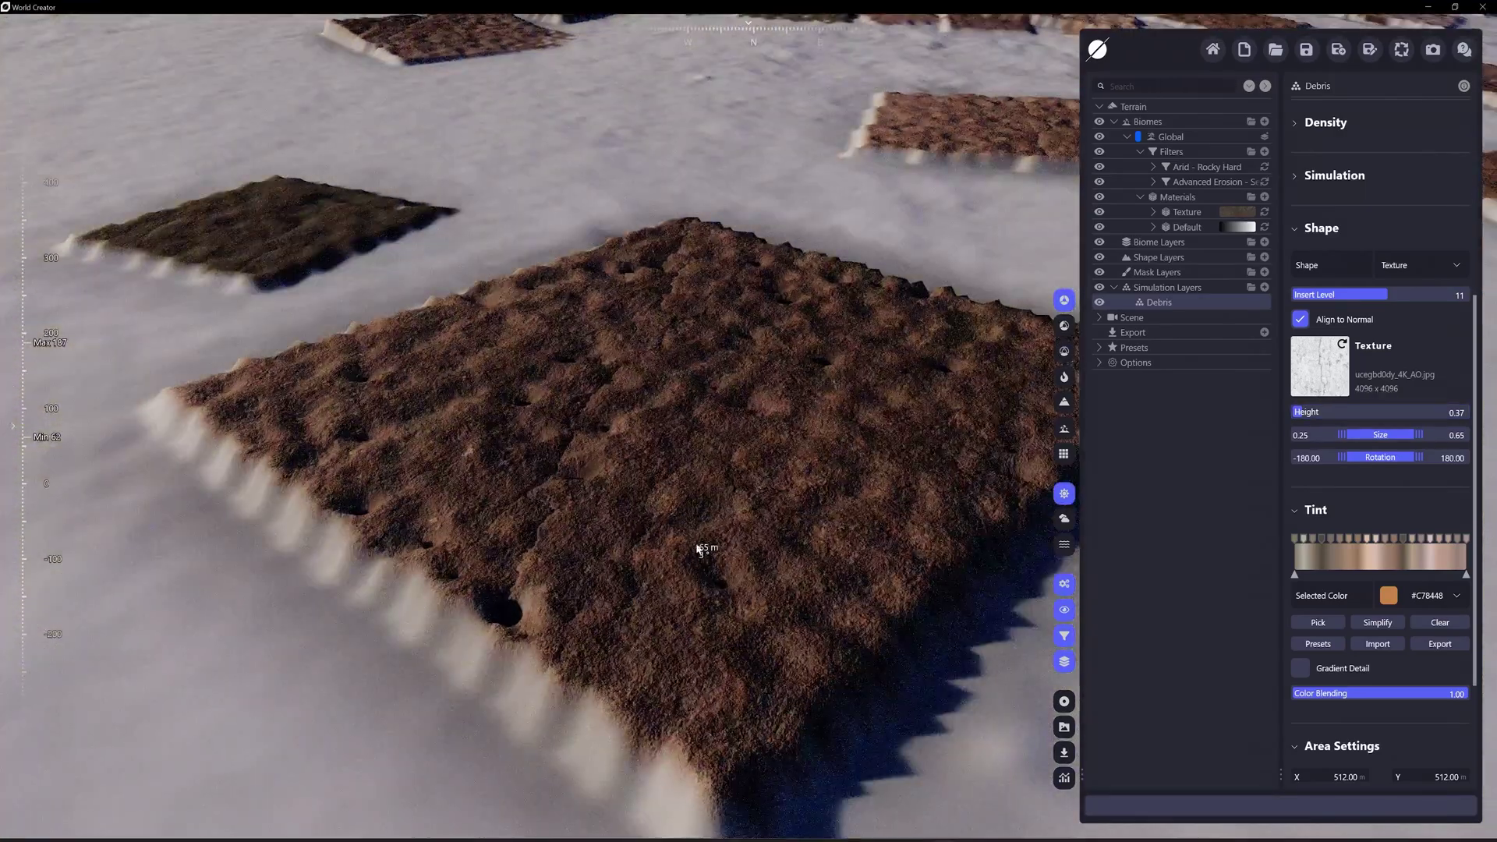
scroll(702, 562, up, 2)
Drag the Terrain_Height Map jpg from File Explorer into the Debris Shape Texture slot.
click(1331, 369)
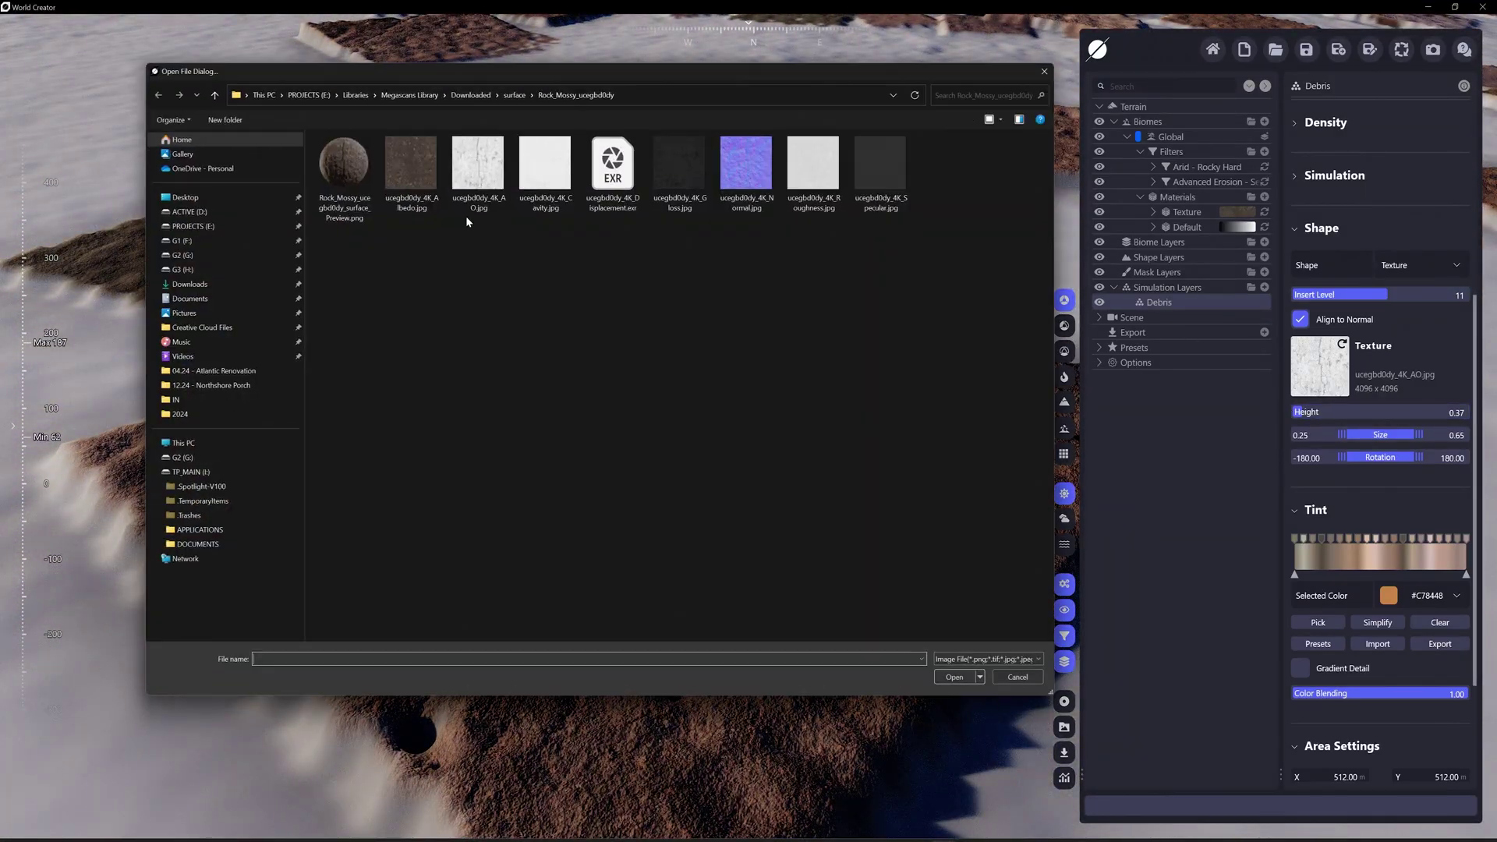
click(1045, 72)
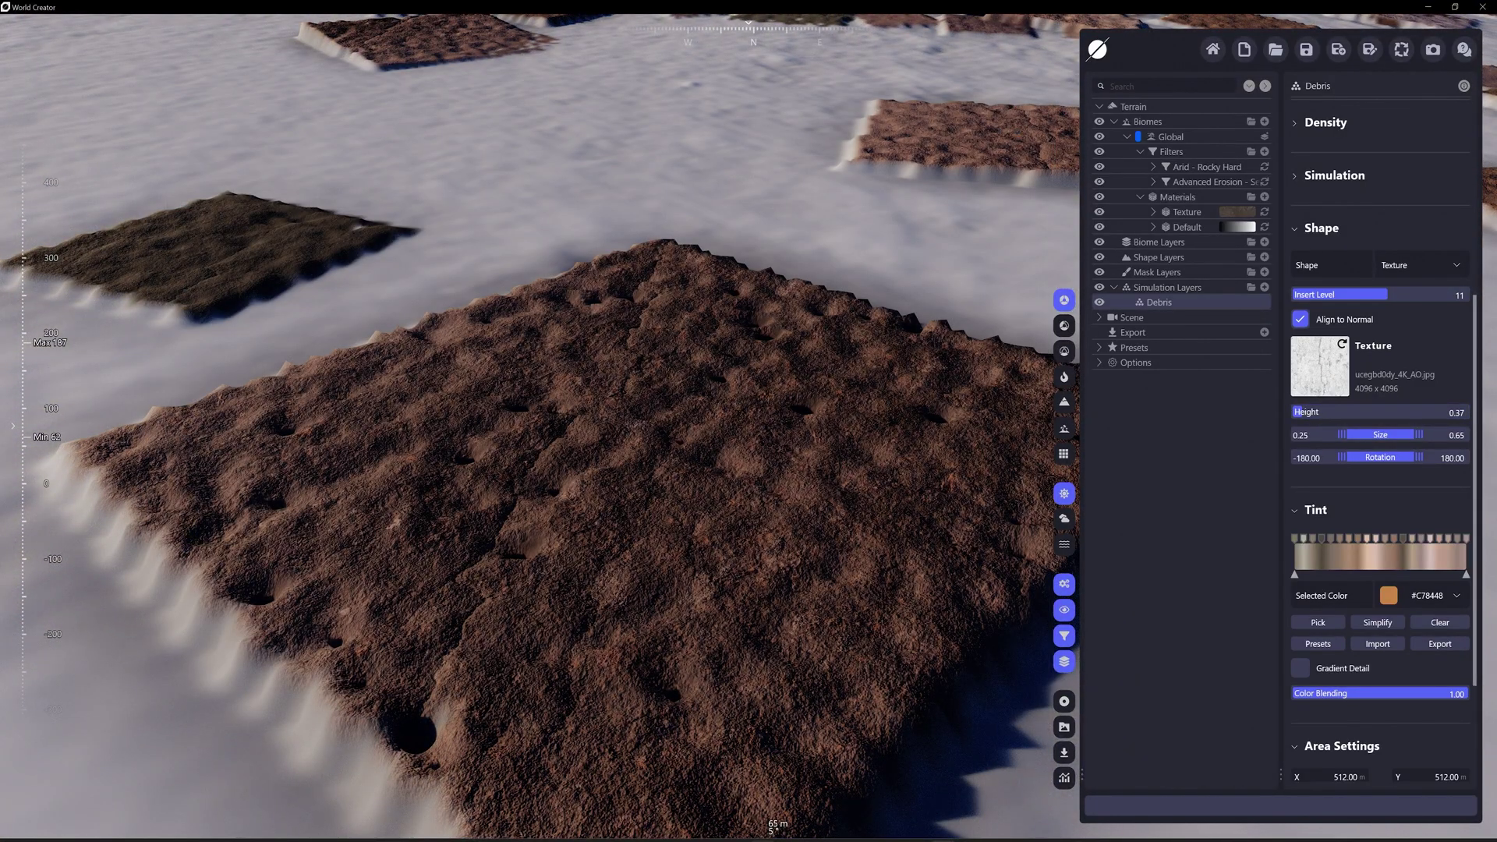
right_click(763, 828)
click(748, 794)
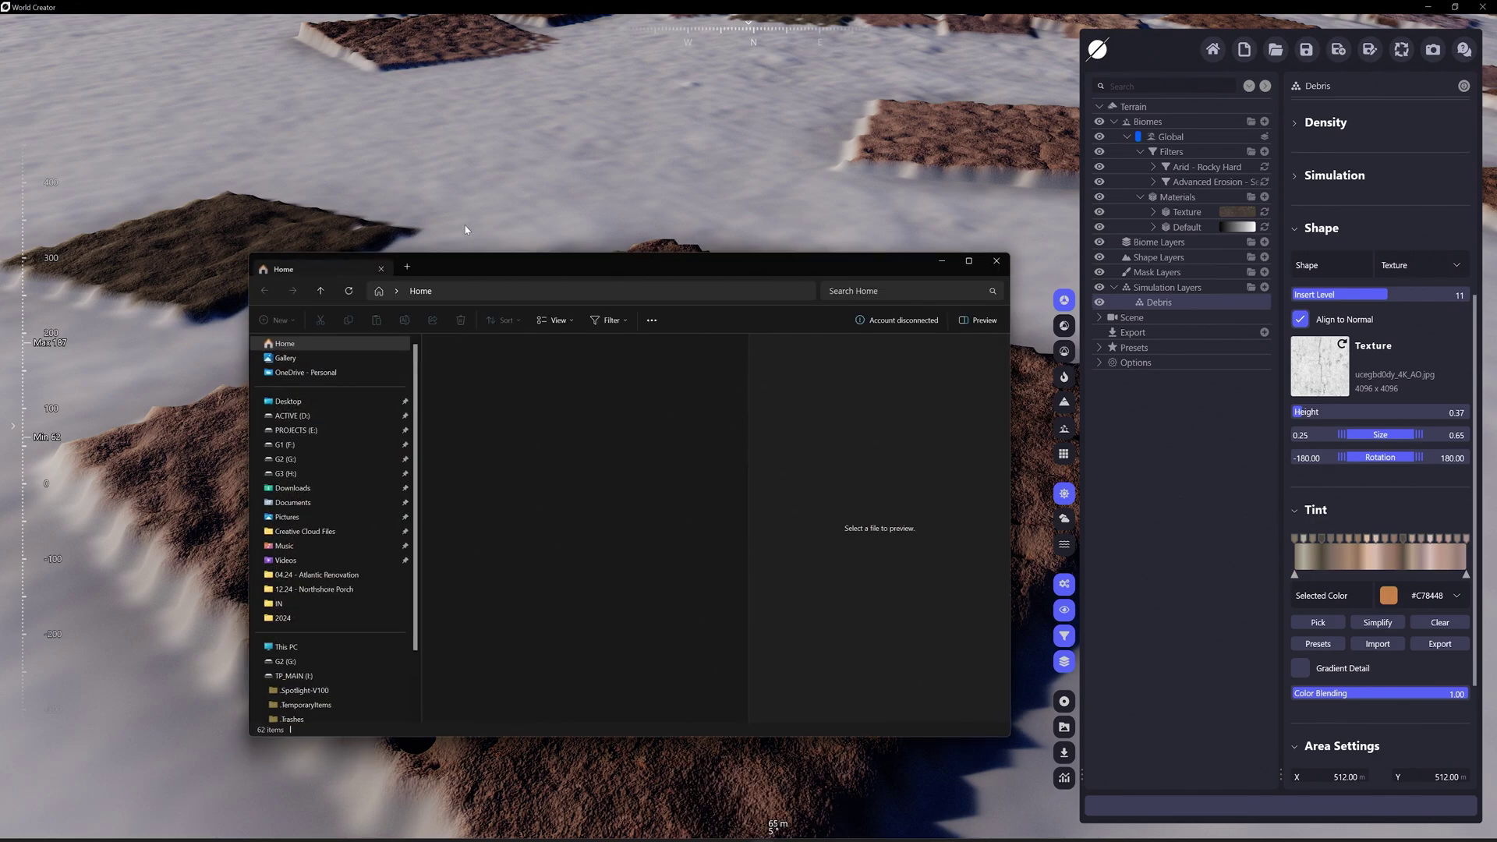
click(465, 229)
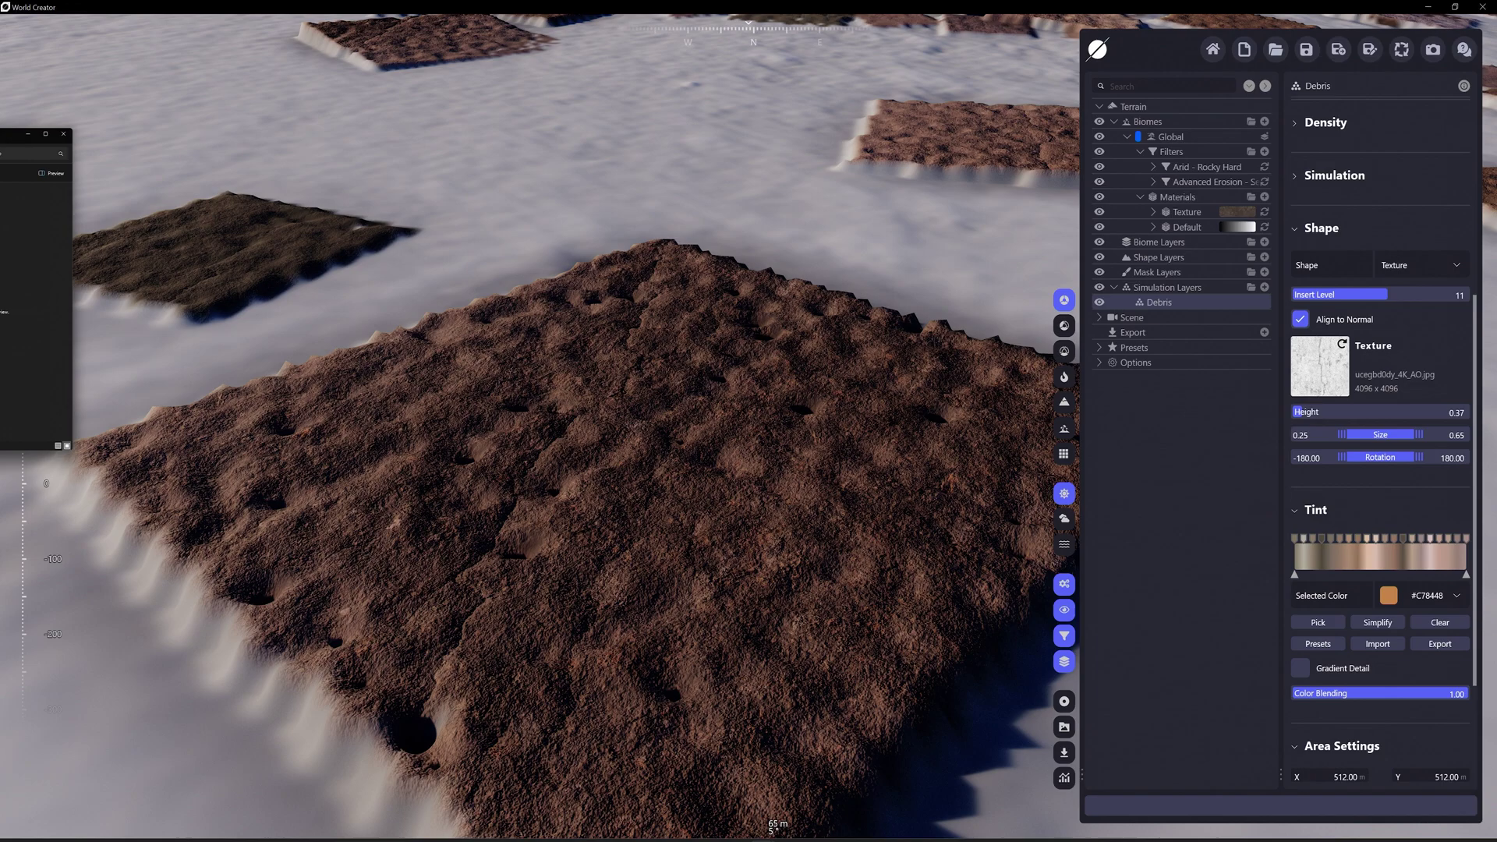
click(605, 170)
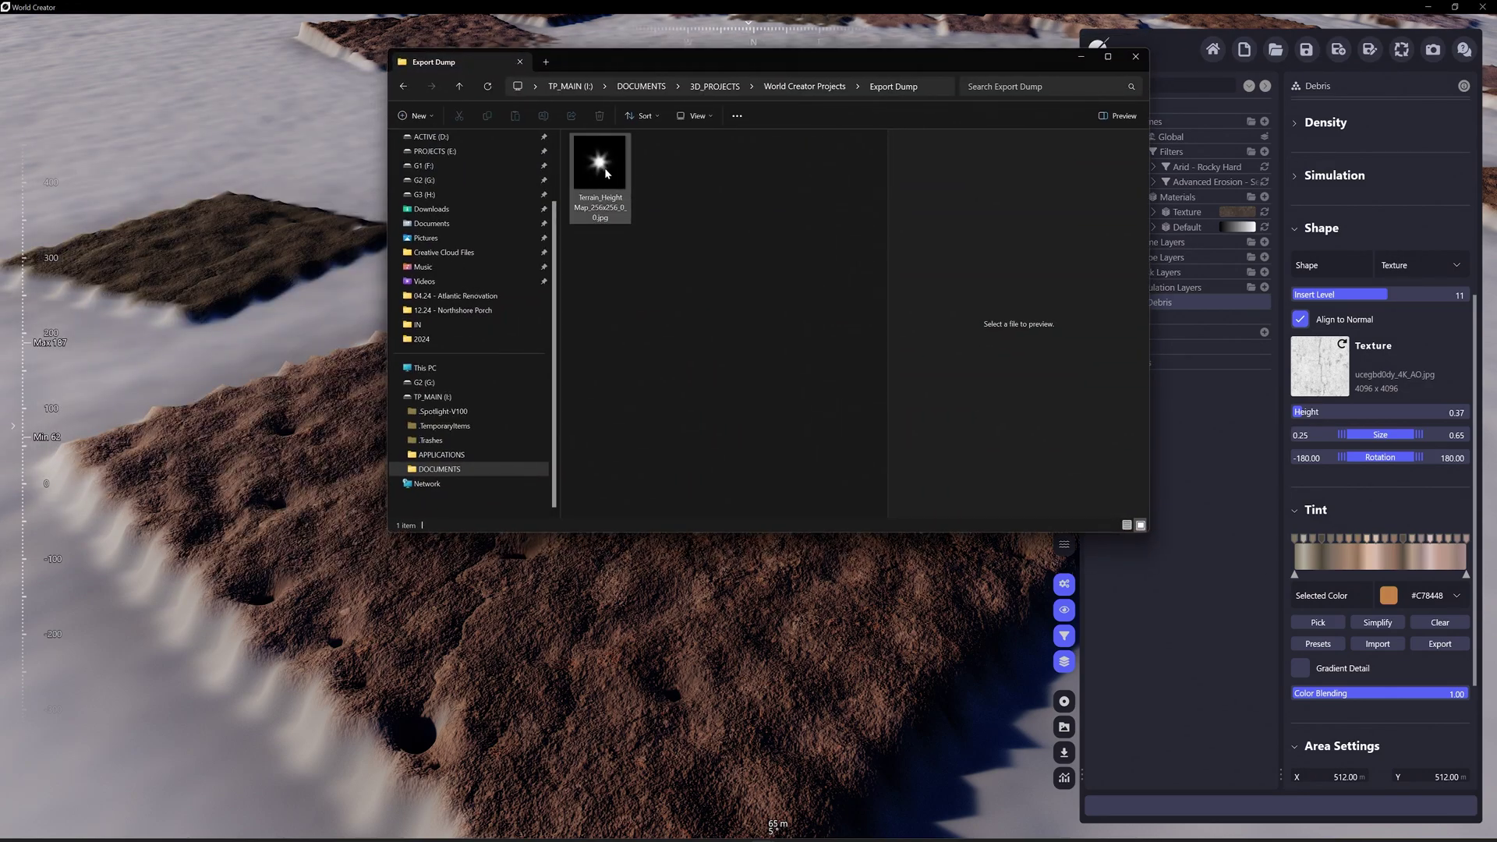
drag(1316, 361, 1318, 362)
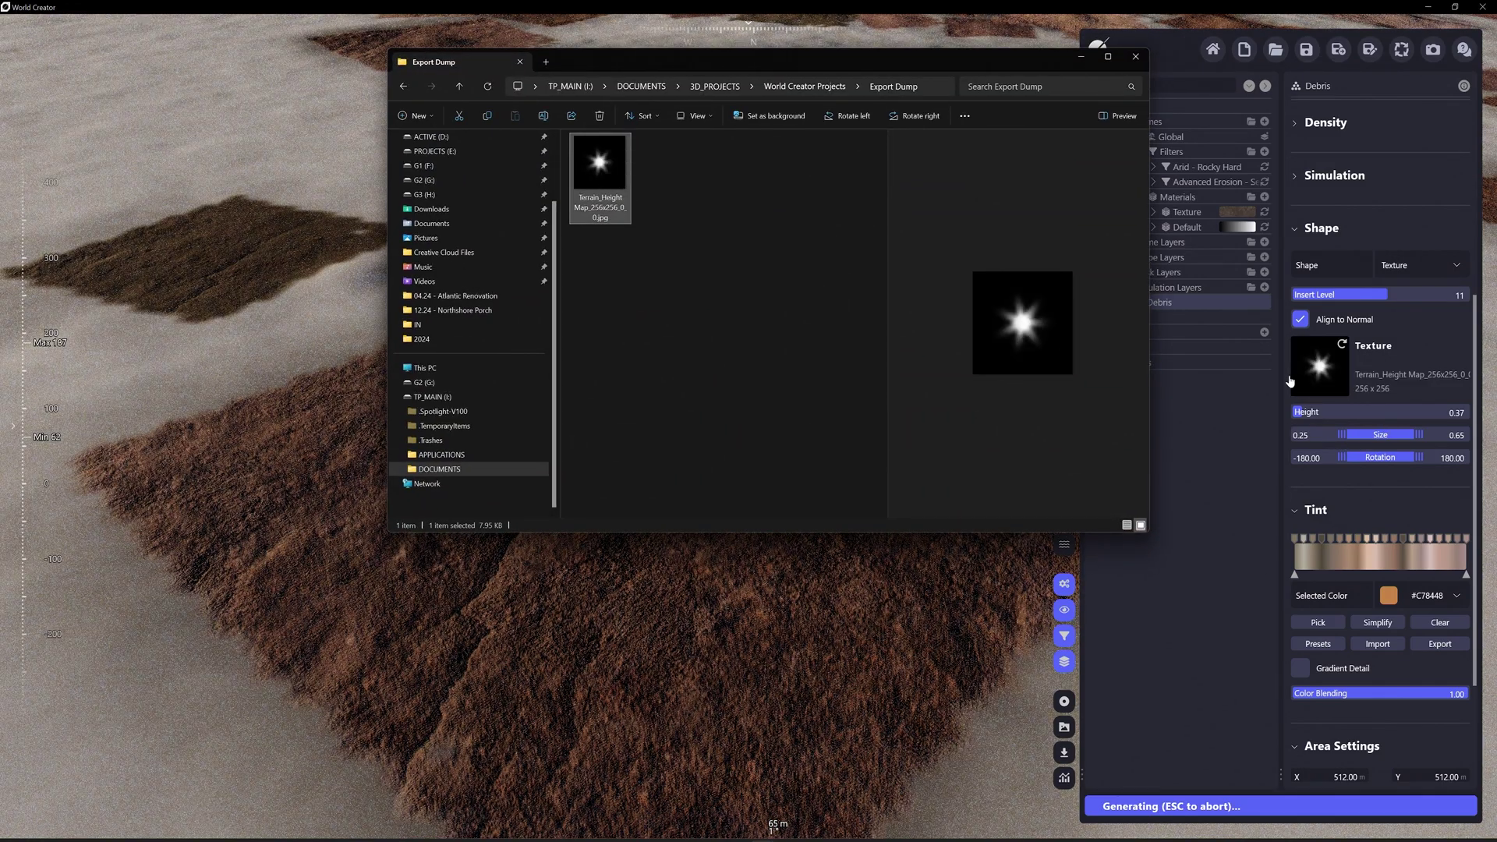
Raise the debris Height to 2.48 for much taller mounds.
click(1233, 401)
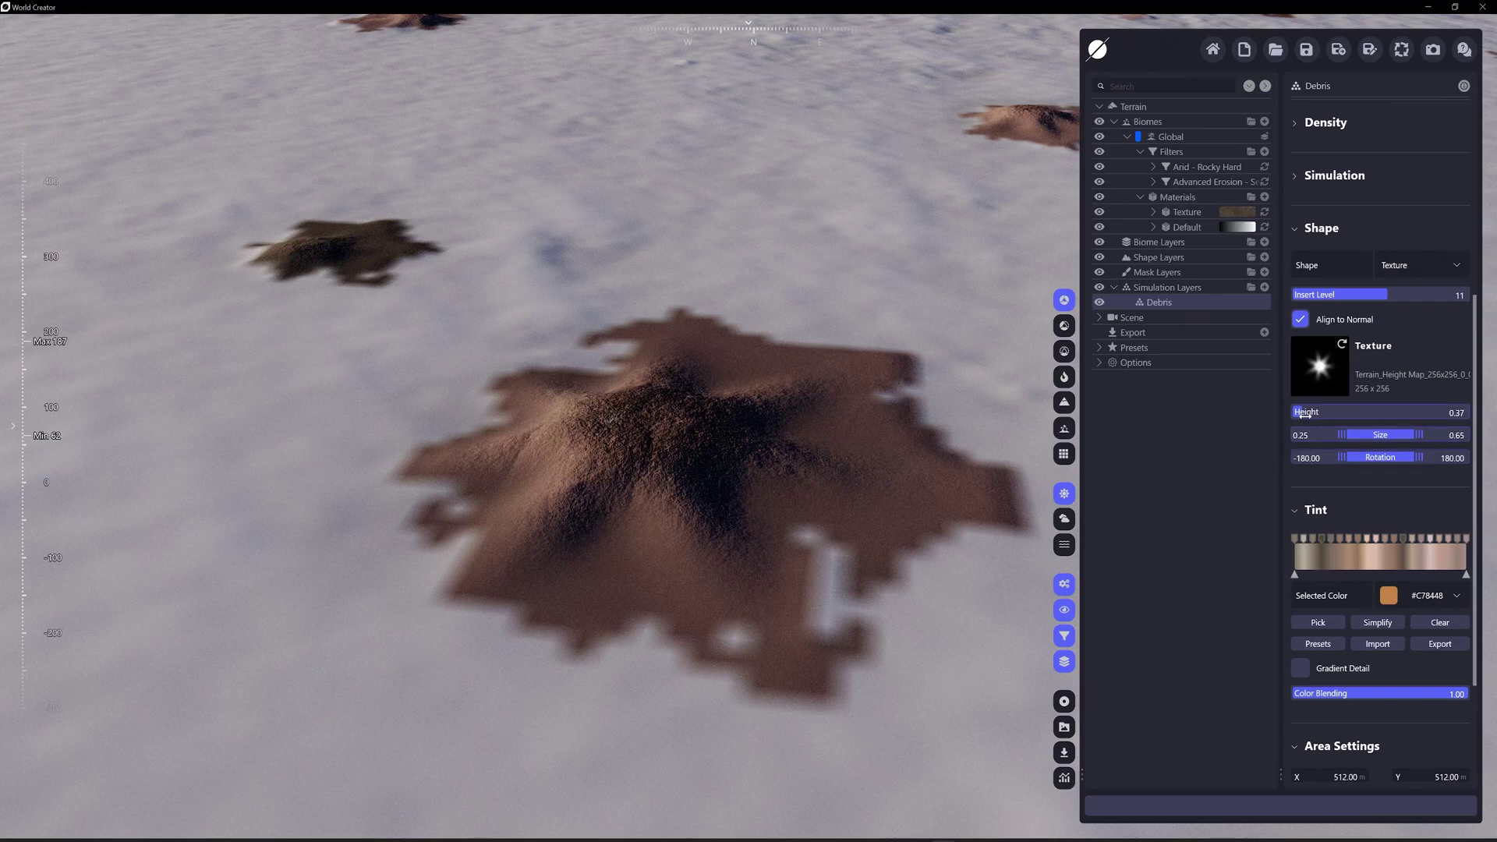
drag(1381, 412, 1439, 412)
scroll(705, 399, down, 3)
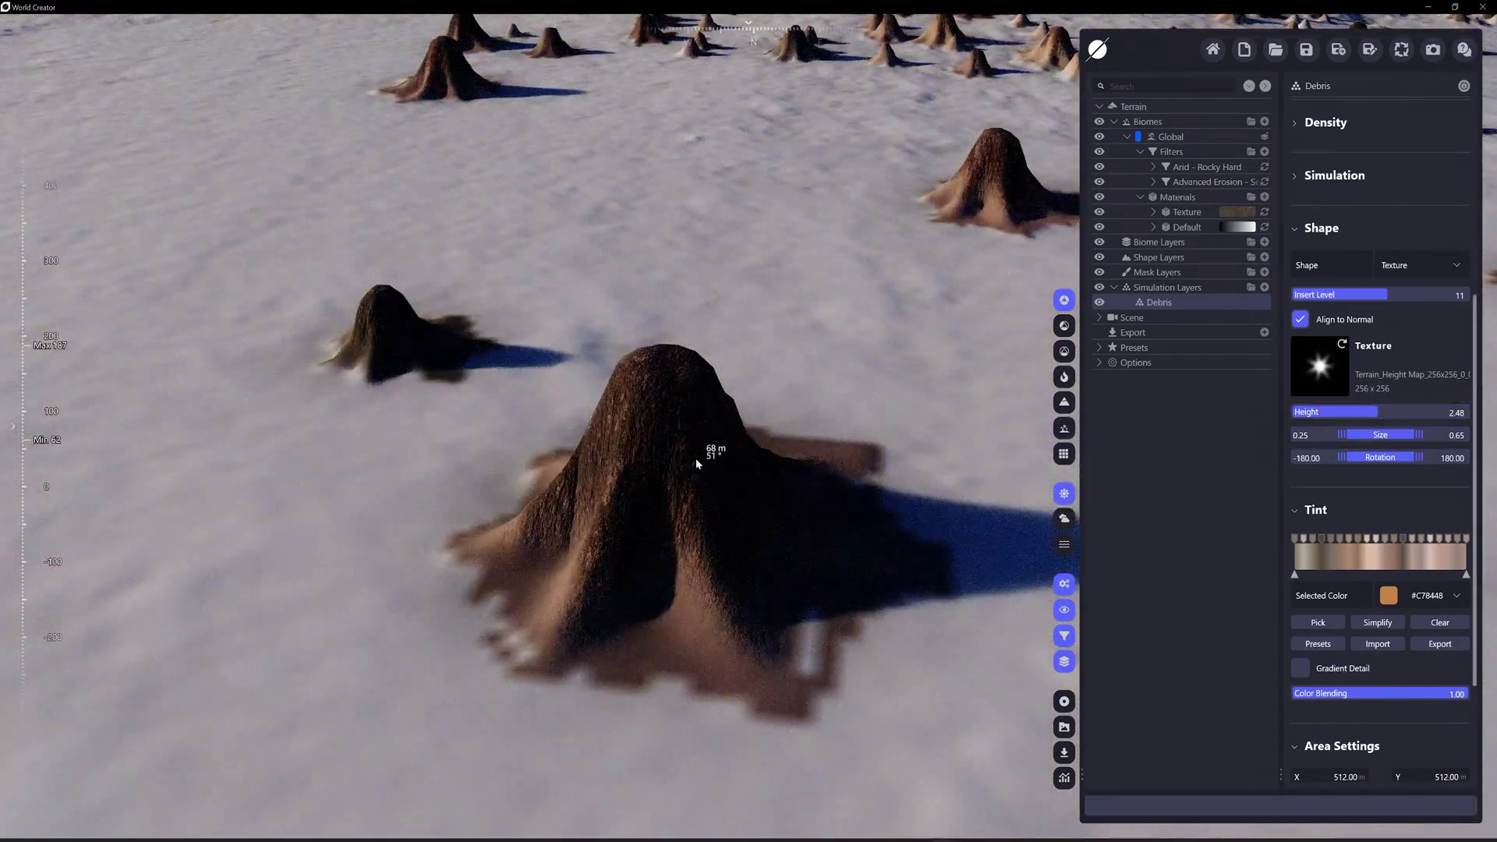
scroll(625, 471, down, 3)
scroll(638, 475, up, 3)
scroll(634, 473, up, 2)
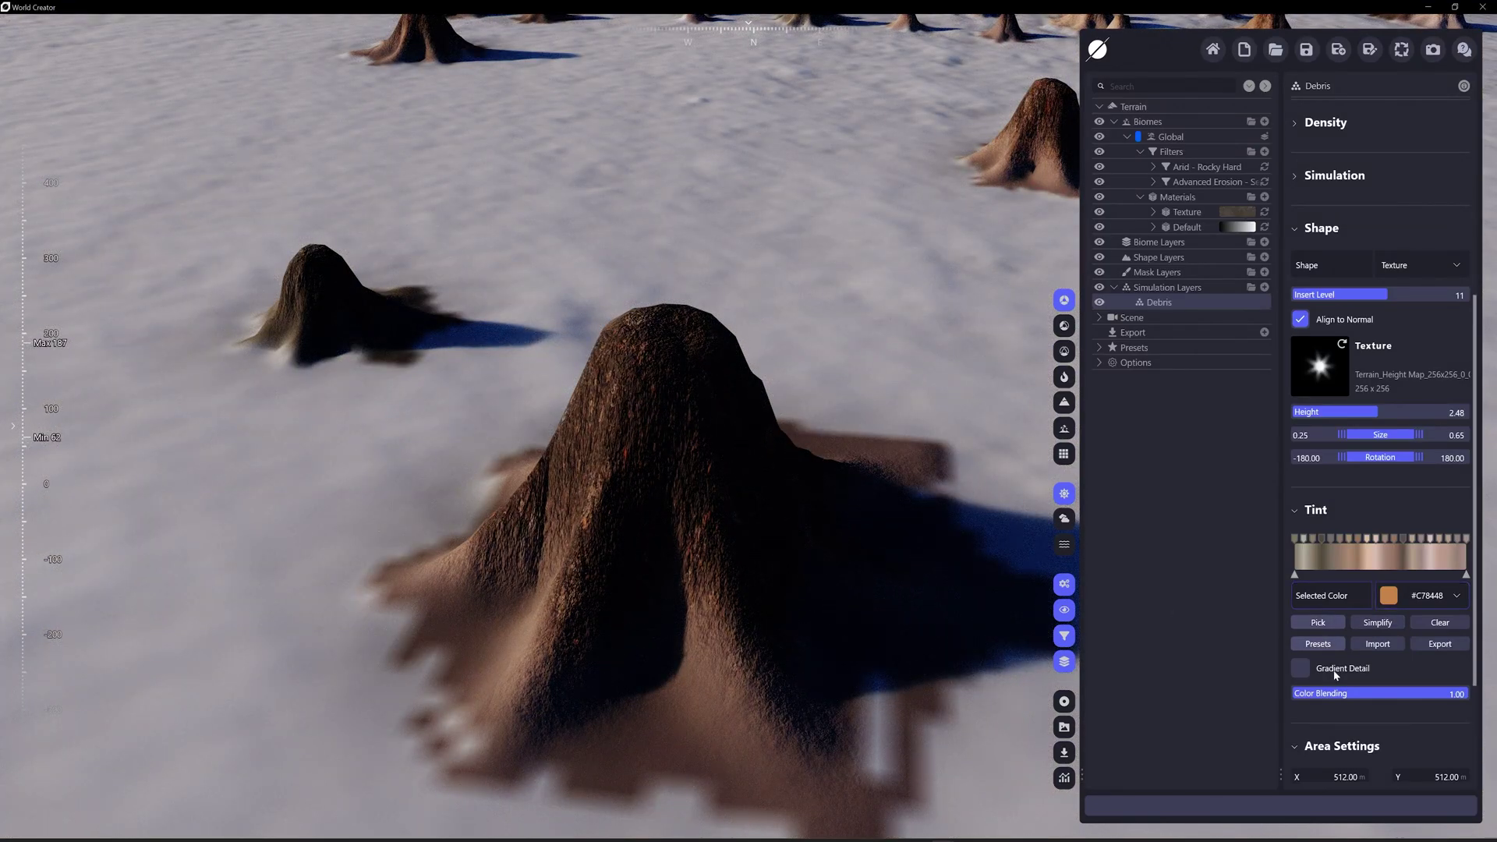
Lower the debris tint's Color Blending to 0.44.
drag(1336, 694, 1295, 693)
drag(1394, 693, 1369, 693)
drag(953, 424, 793, 425)
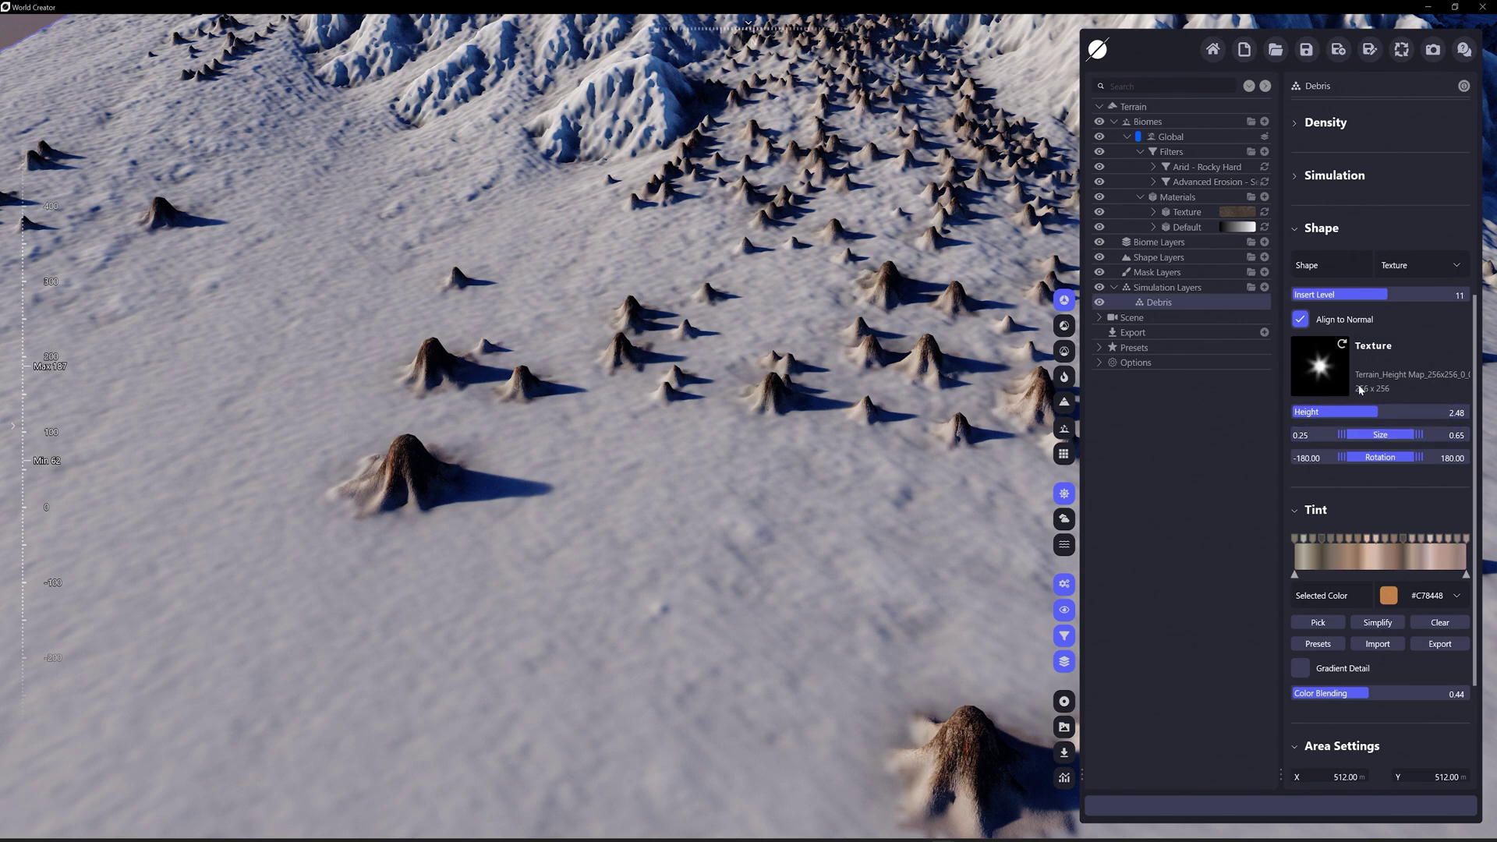
Set the Debris shape to Model and add a Substance material to the terrain.
click(1442, 267)
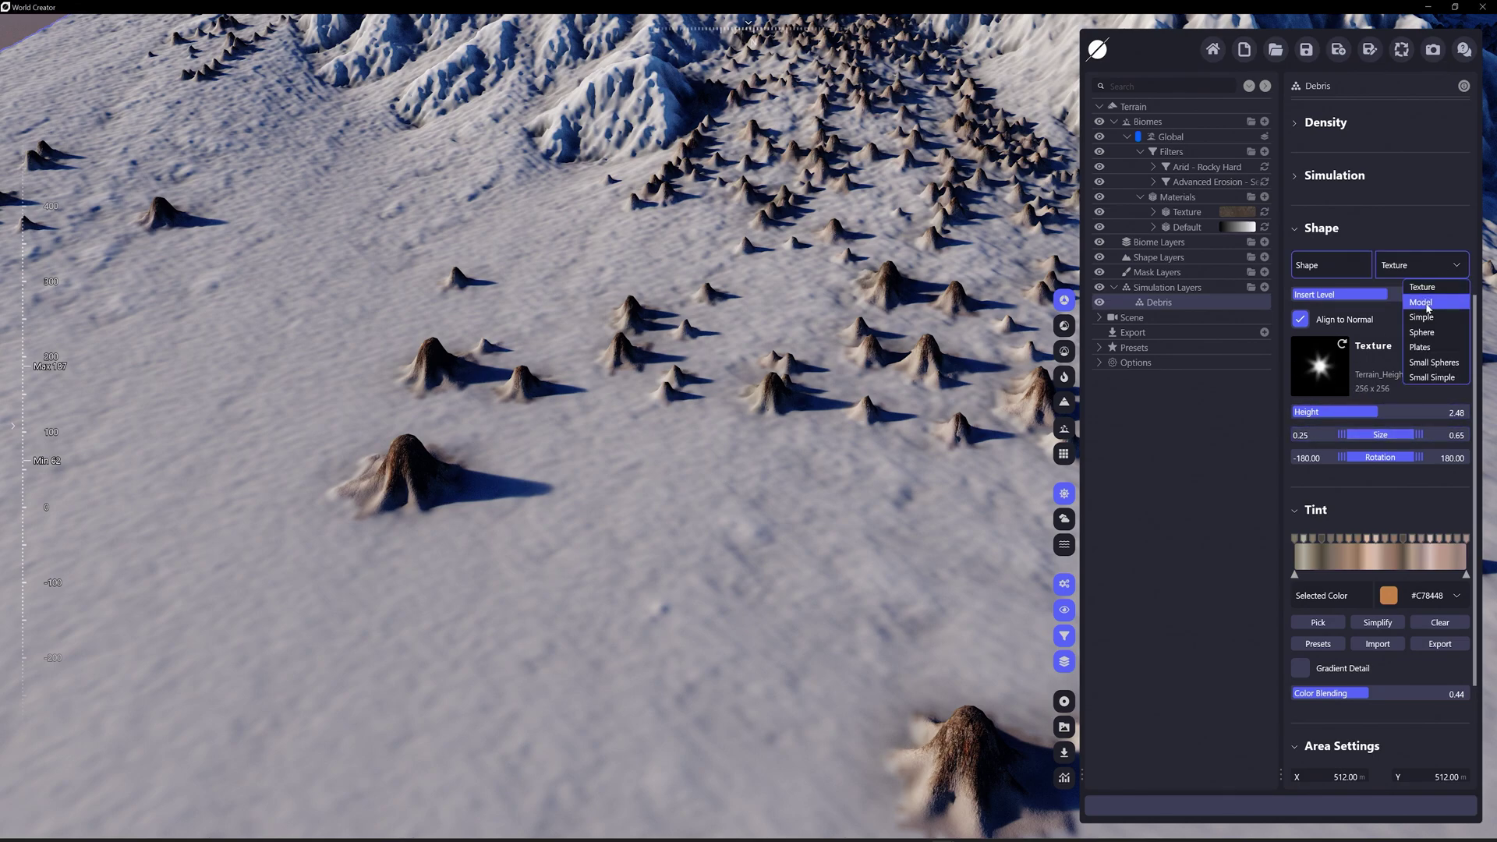
click(1424, 303)
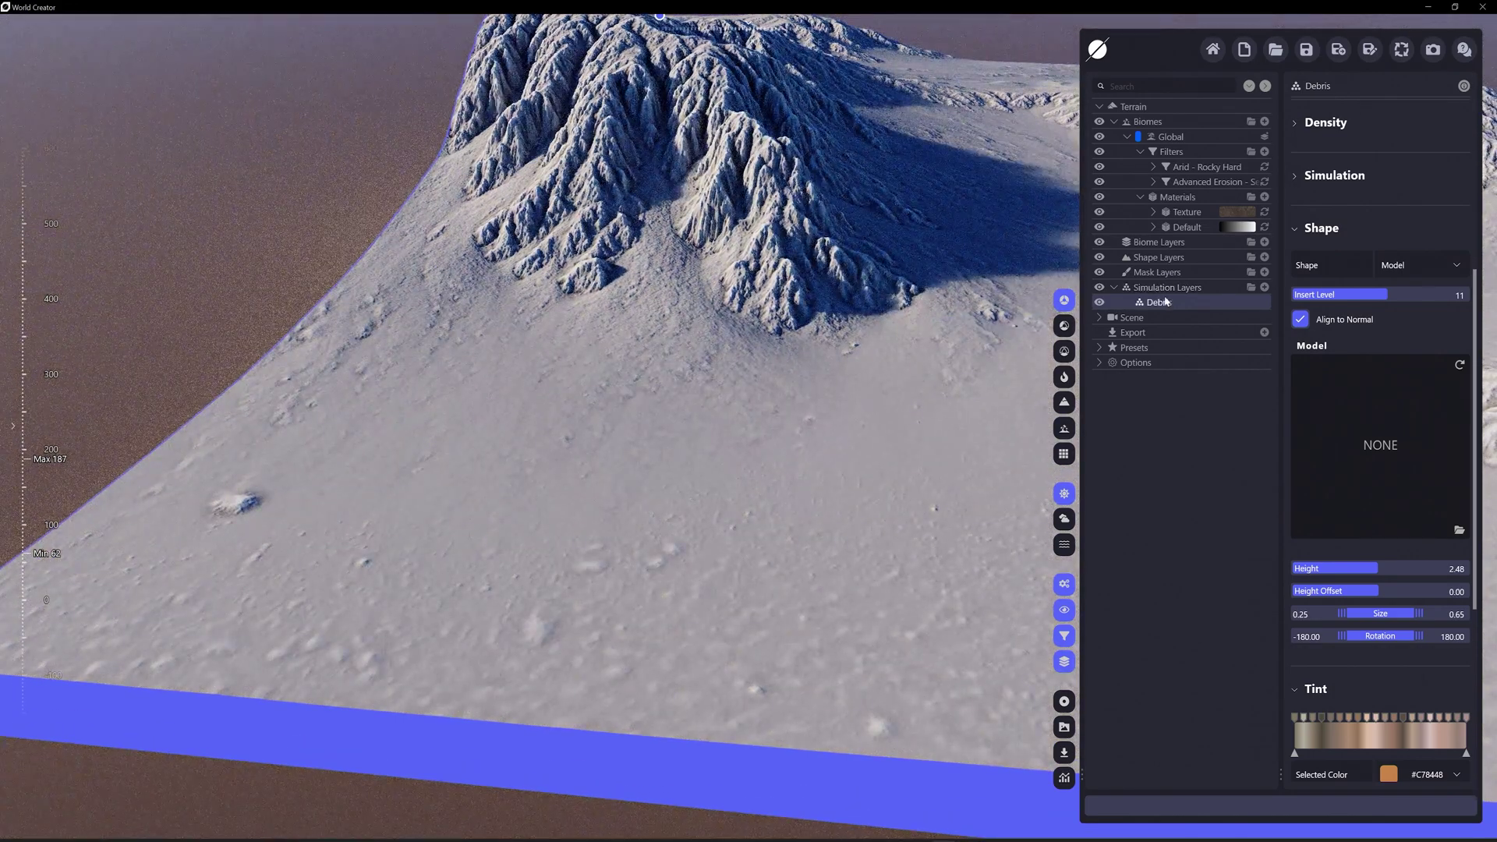
click(1264, 198)
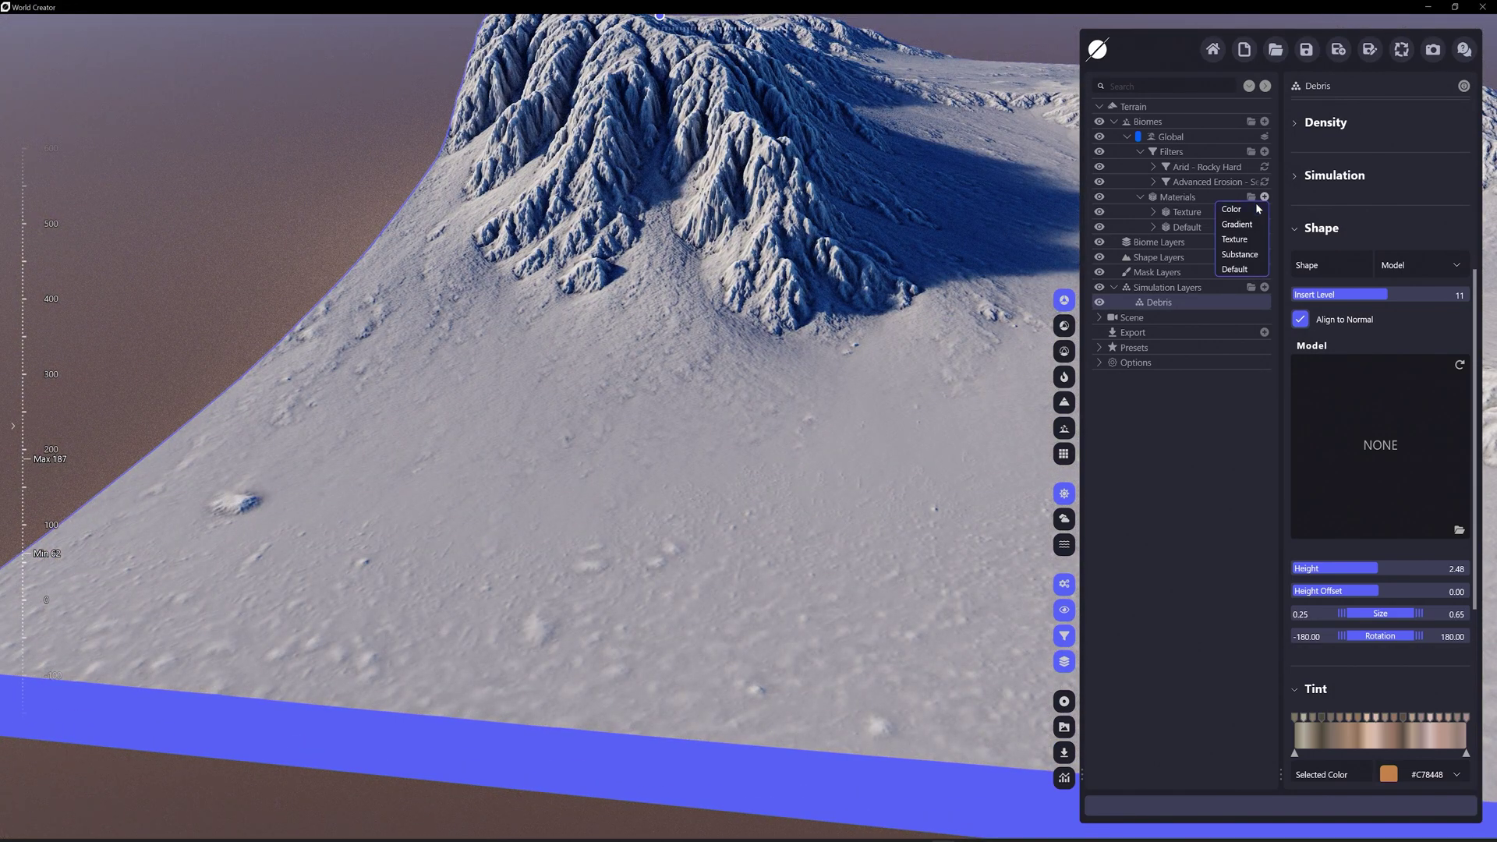
click(1240, 240)
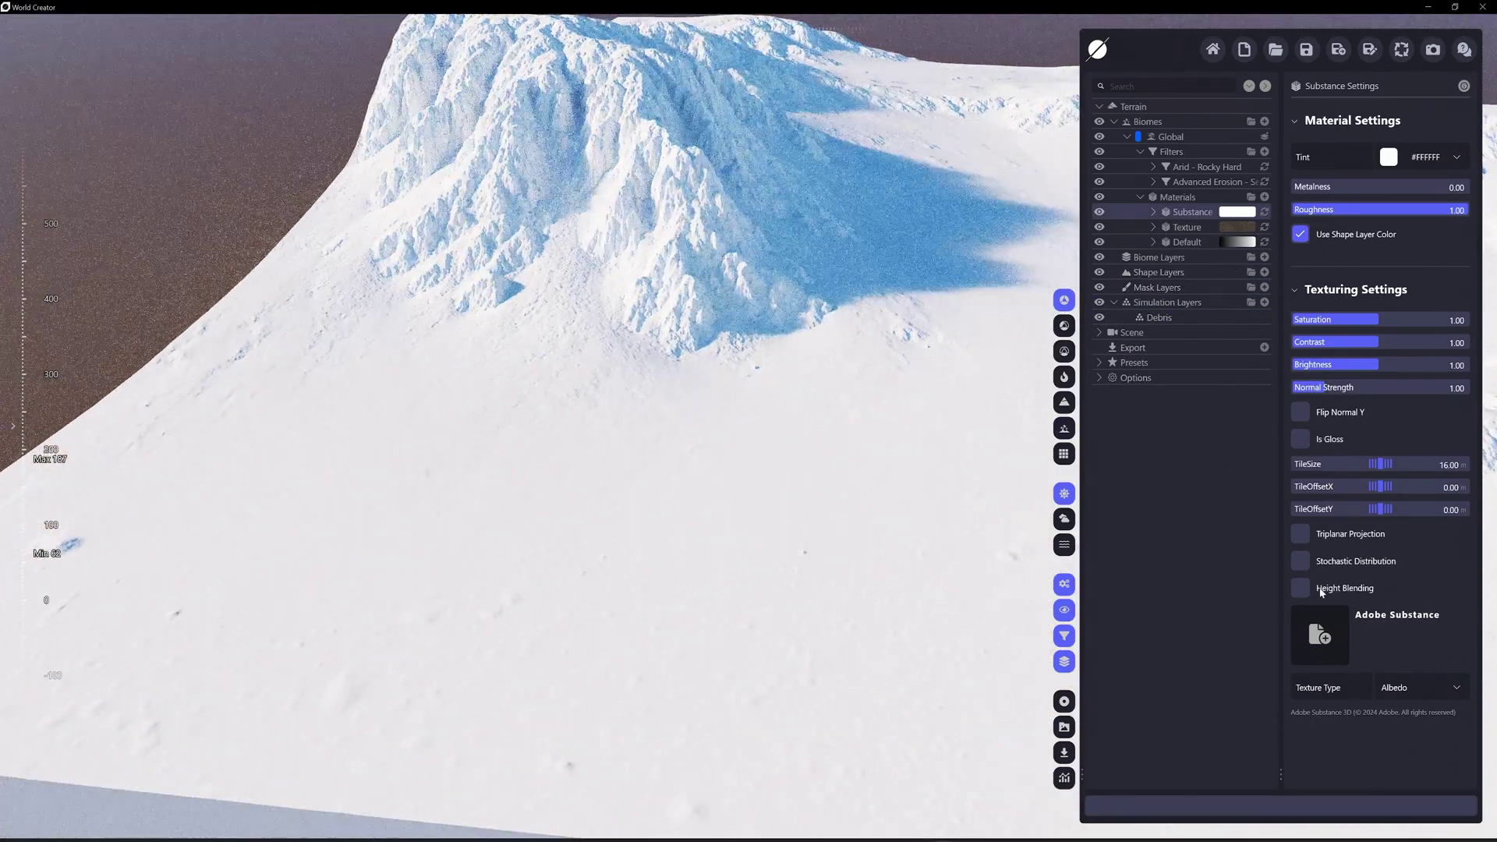
Load coastal_cliff_rock_patch_02.sbsar into the Substance material's file slot, texturing the terrain brown and rocky.
click(1321, 634)
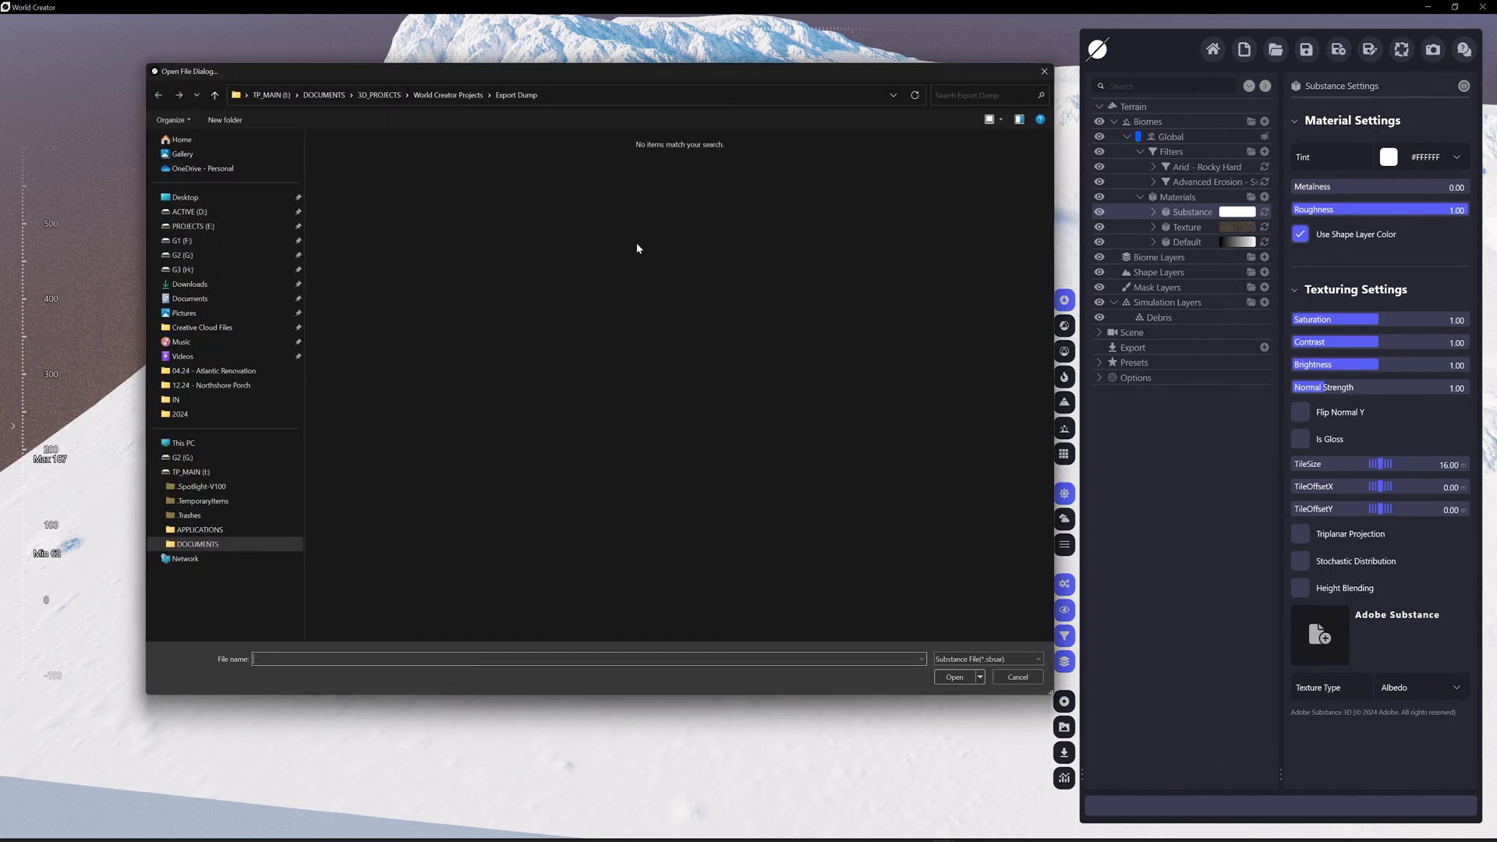
key(Escape)
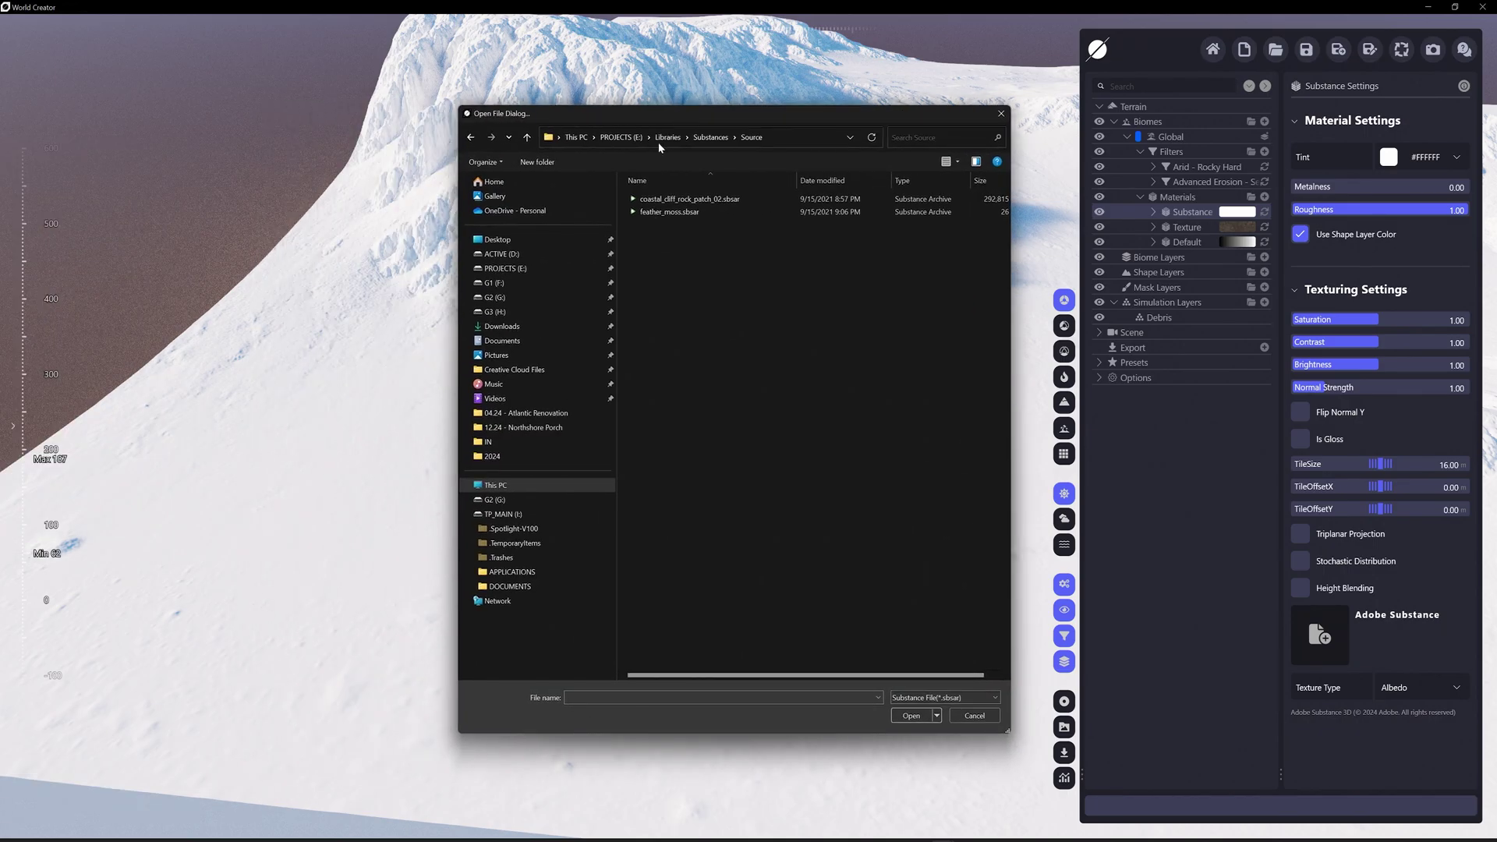
click(671, 198)
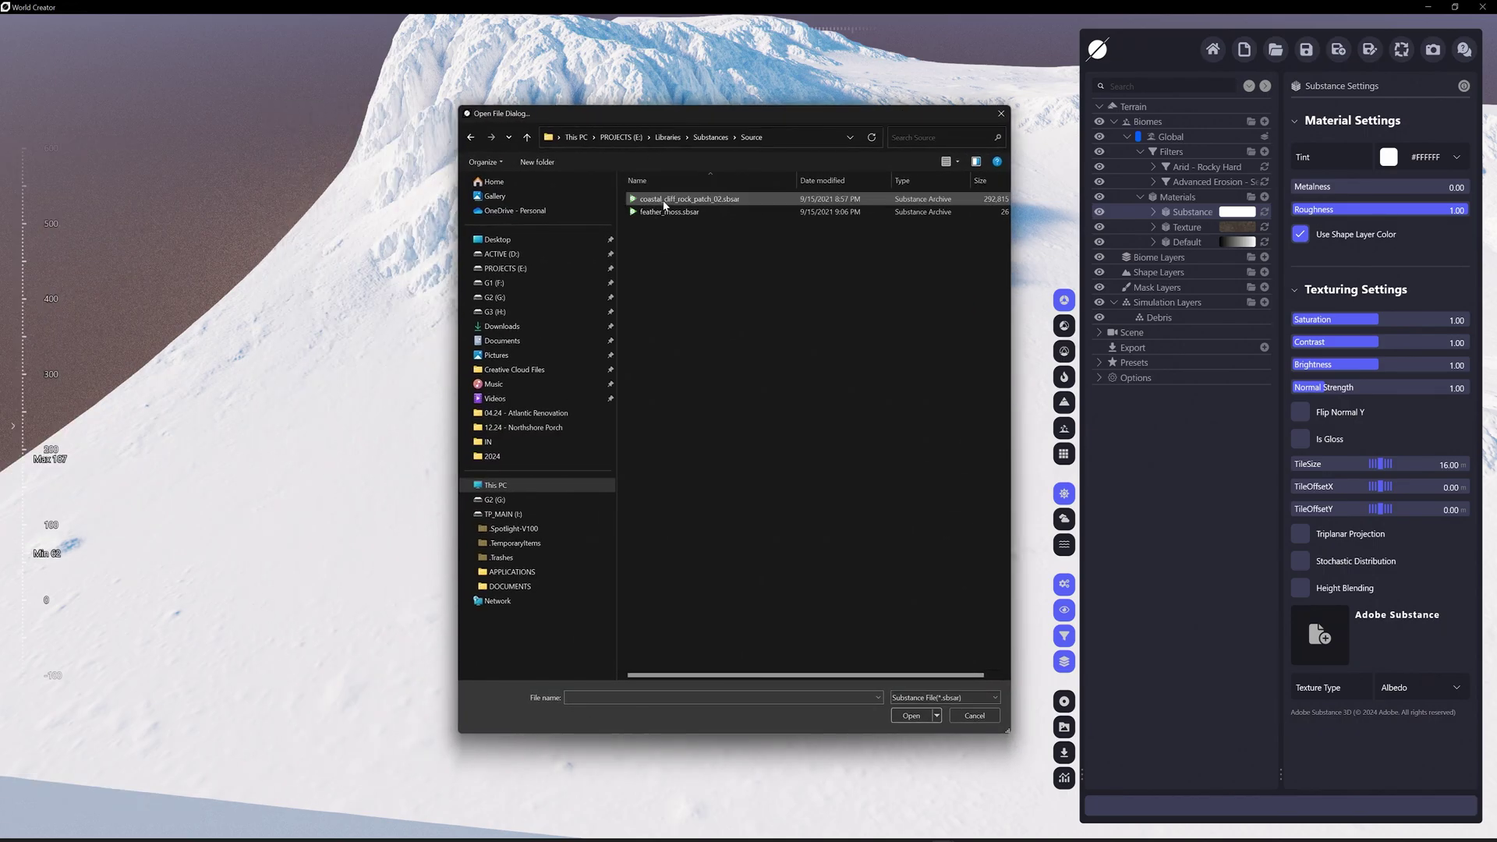
click(927, 724)
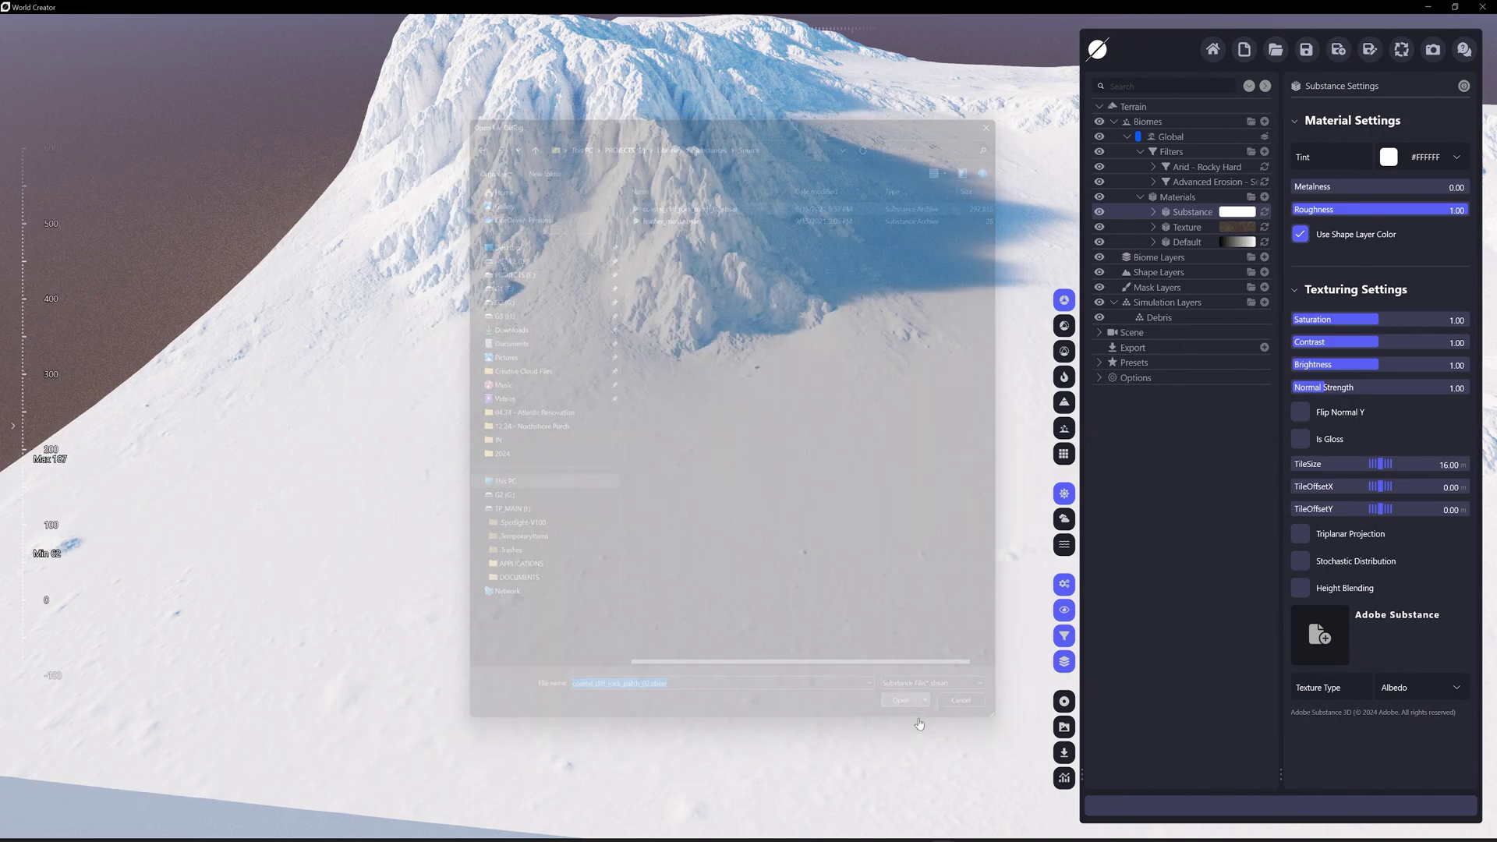
scroll(896, 247, down, 5)
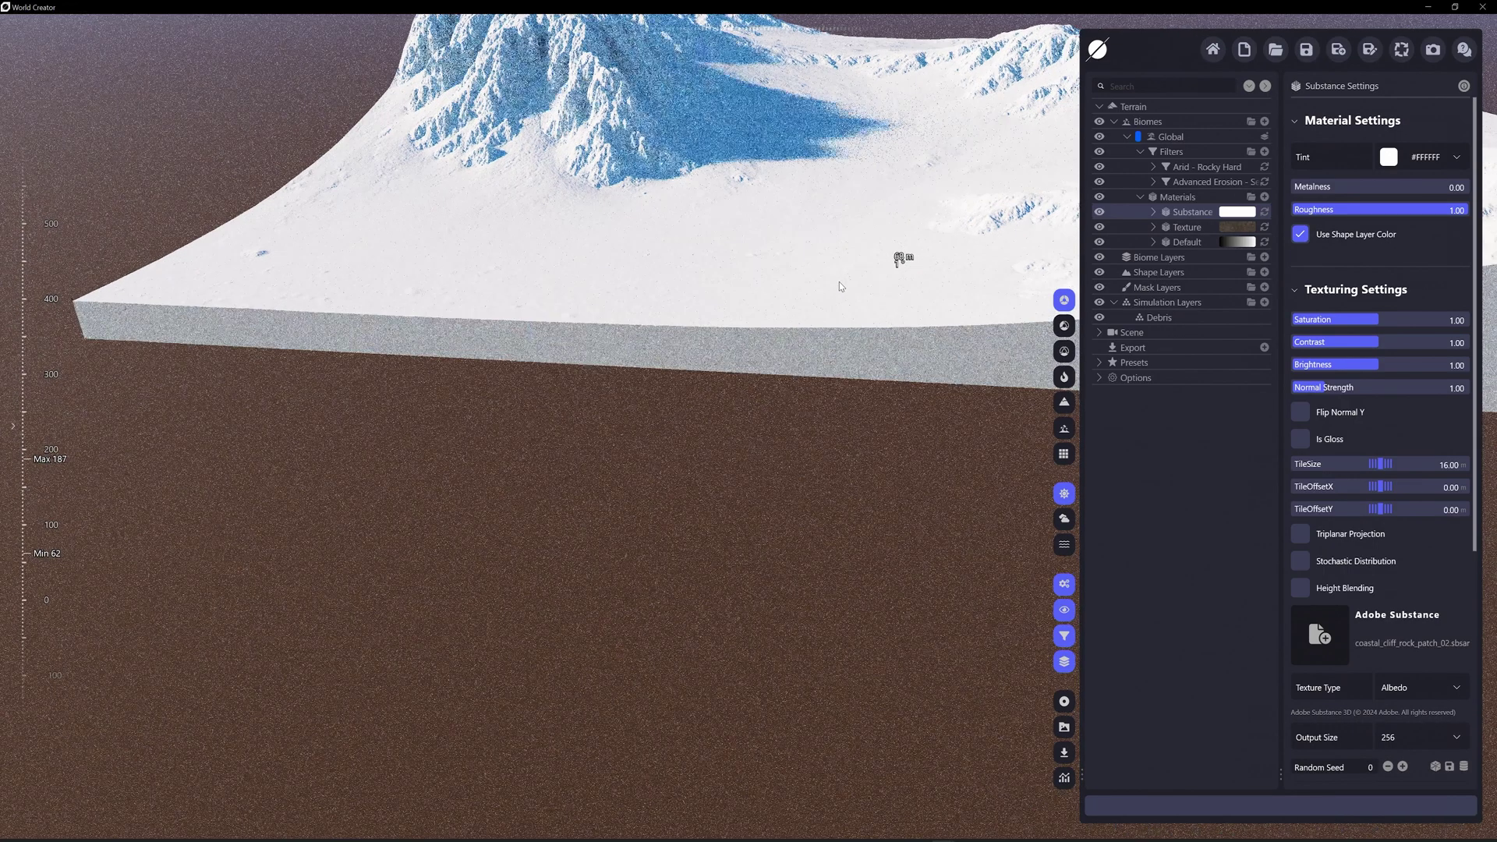
scroll(708, 612, up, 5)
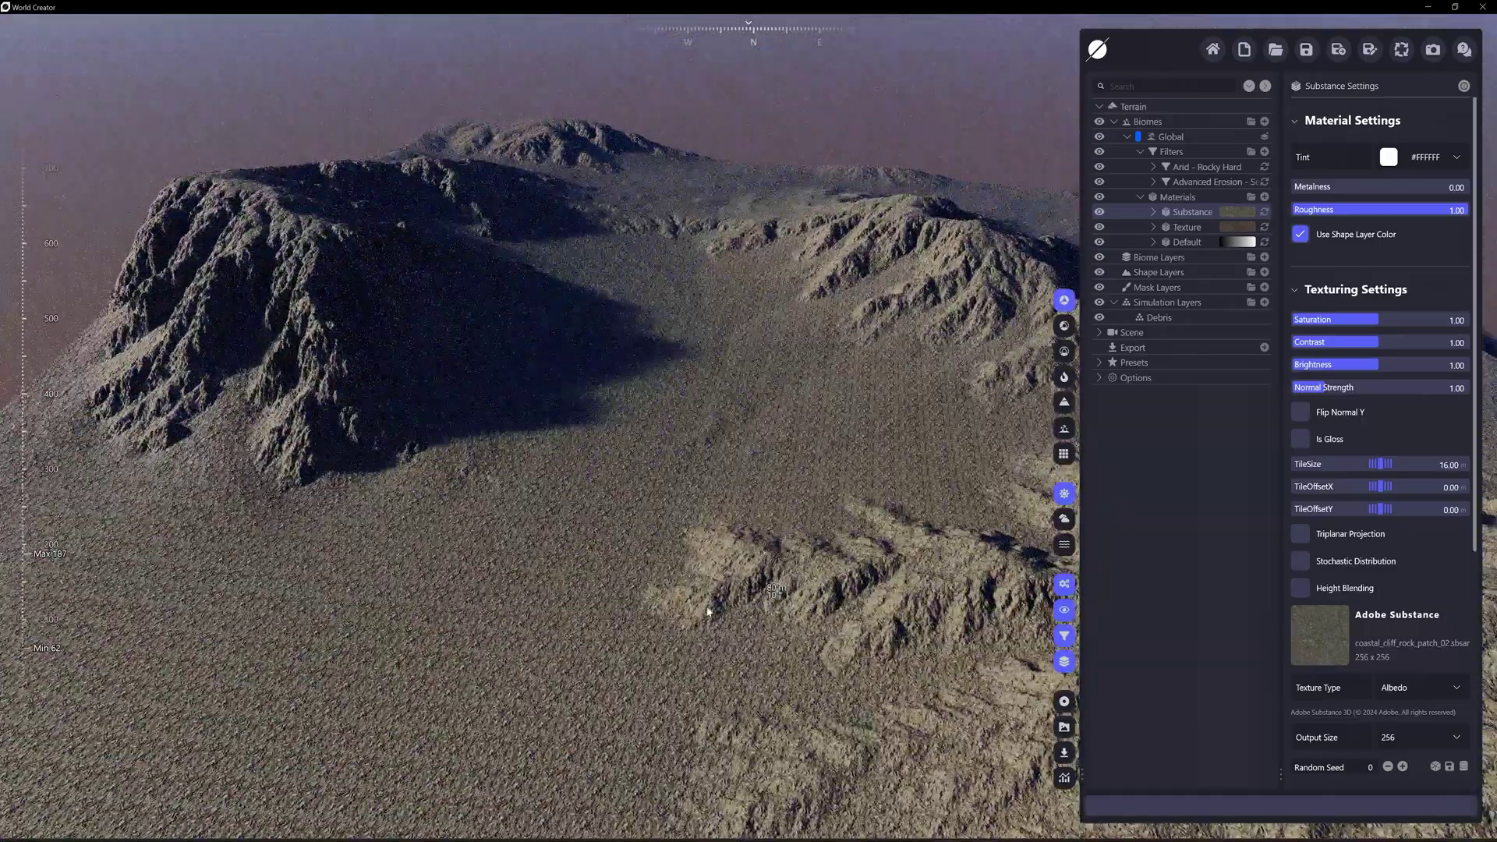
scroll(708, 612, up, 10)
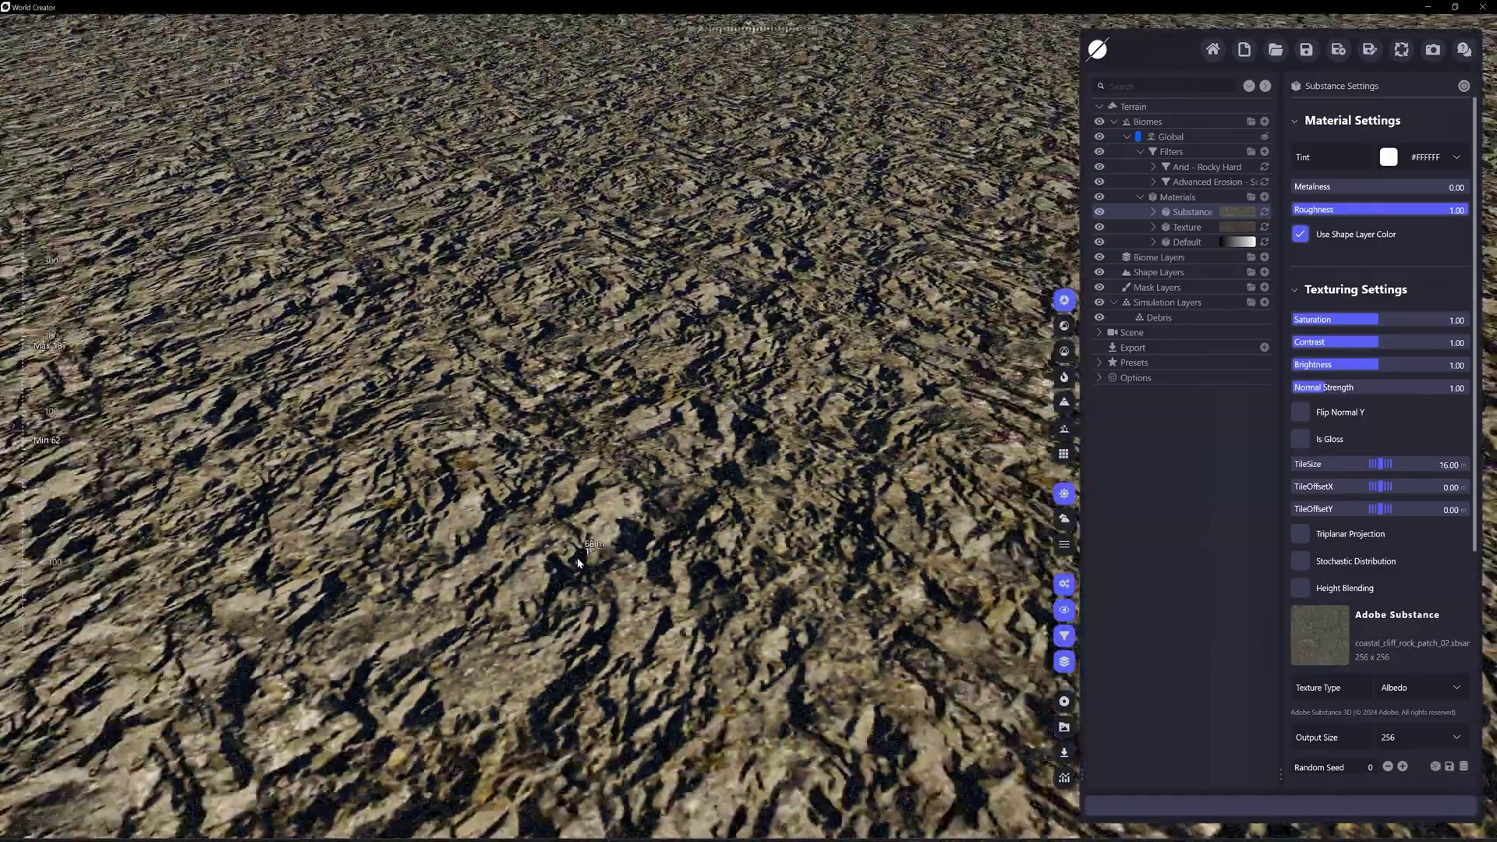
scroll(579, 561, down, 5)
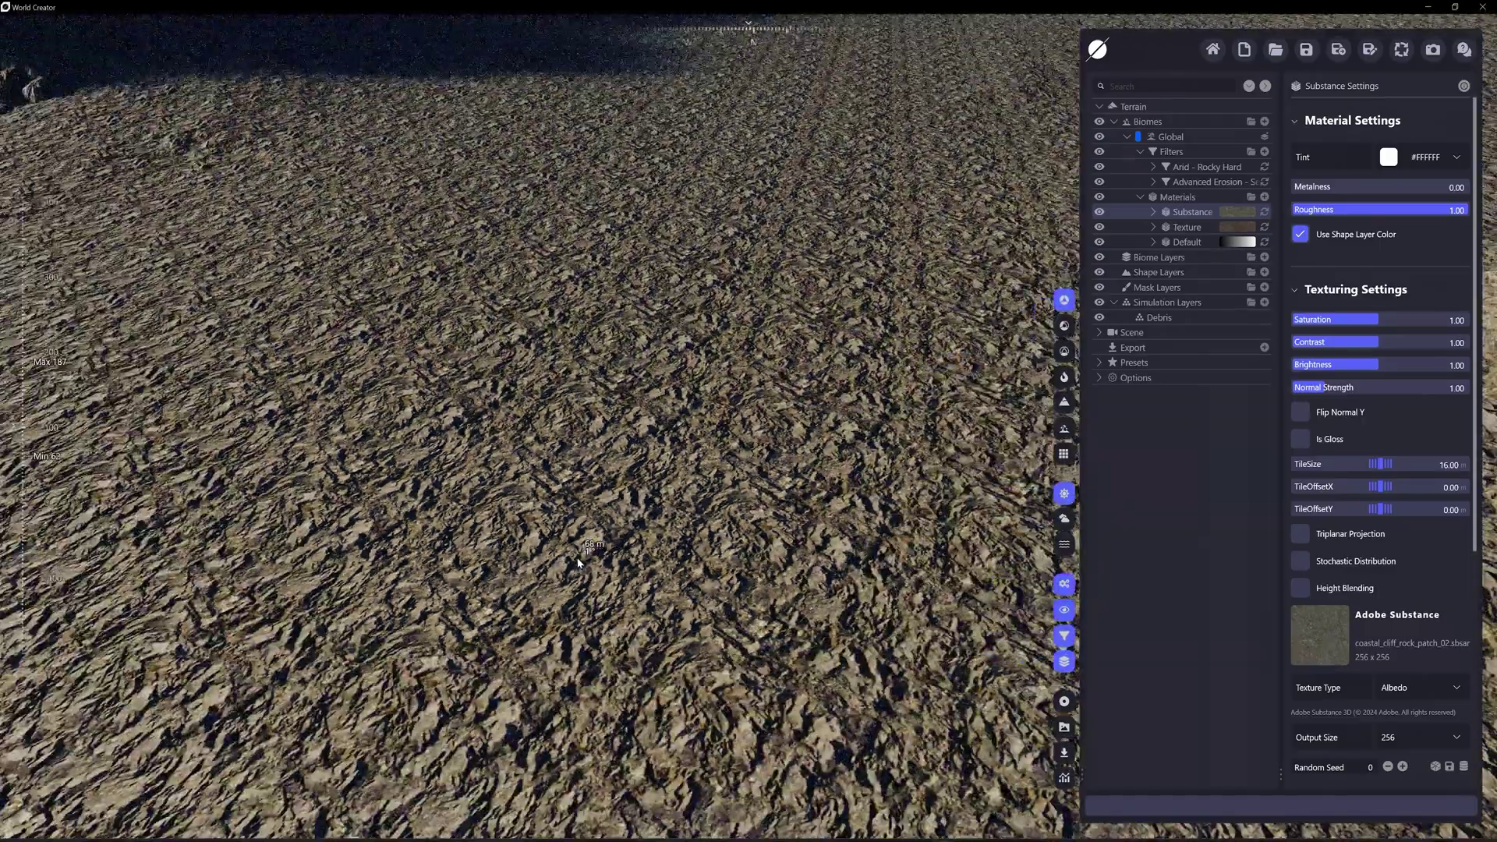
Remove the rocky substance from the ground and change the Debris shape from Model to Simple.
click(1160, 317)
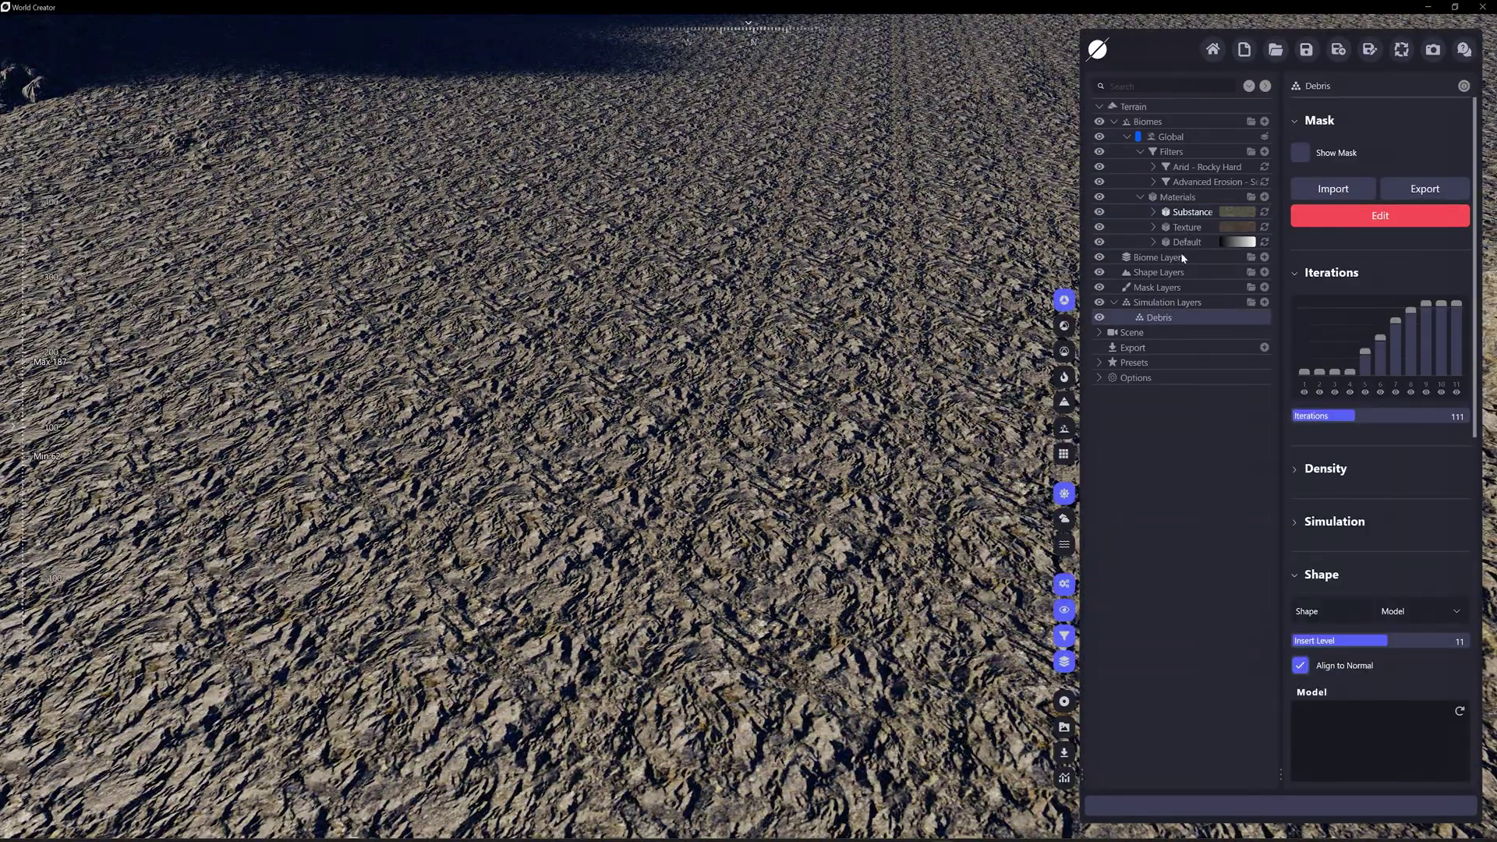
click(1100, 211)
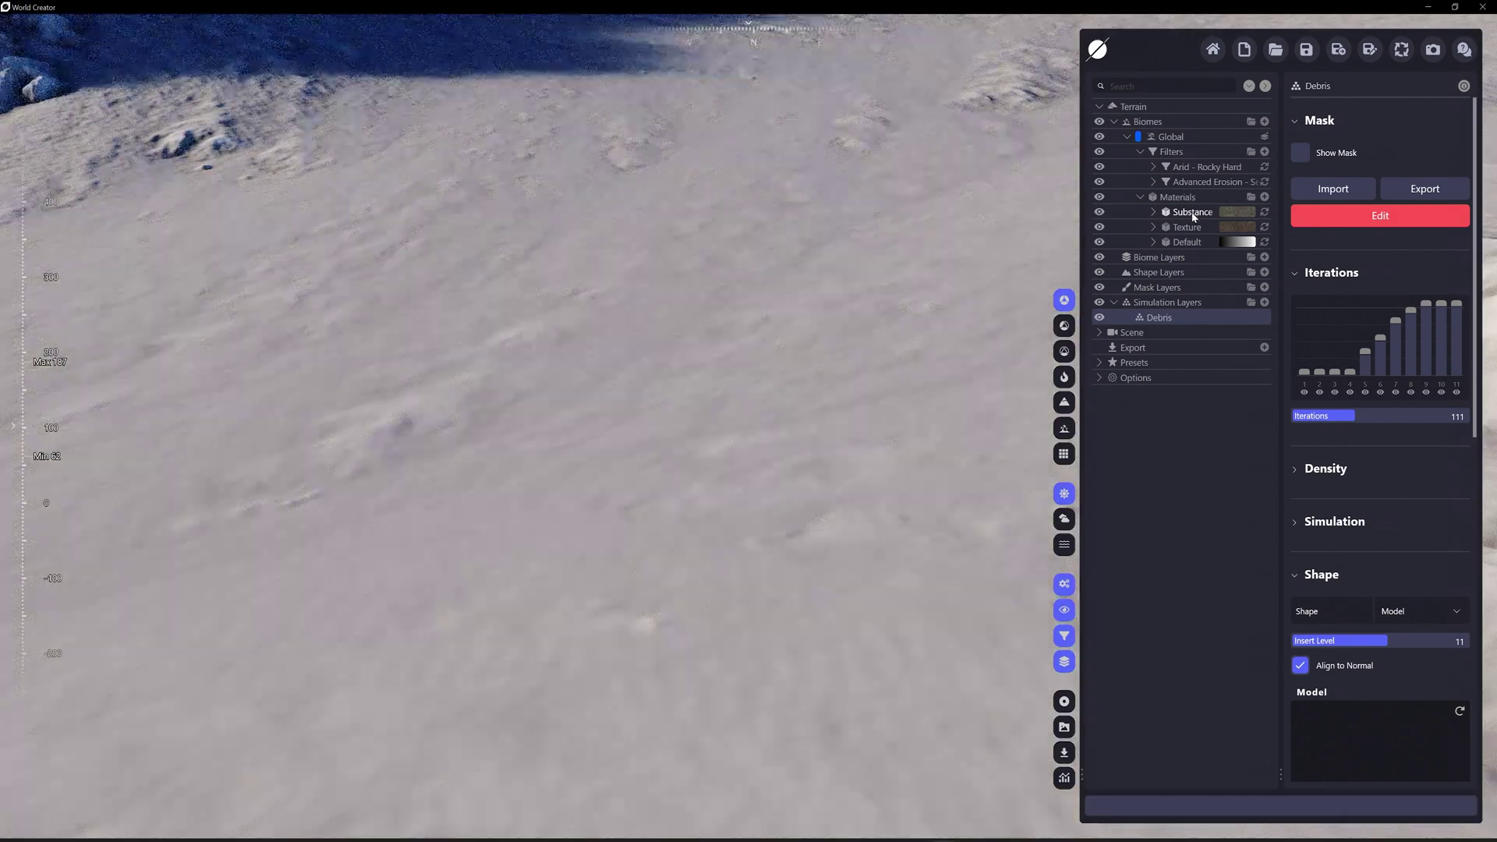
scroll(763, 357, down, 5)
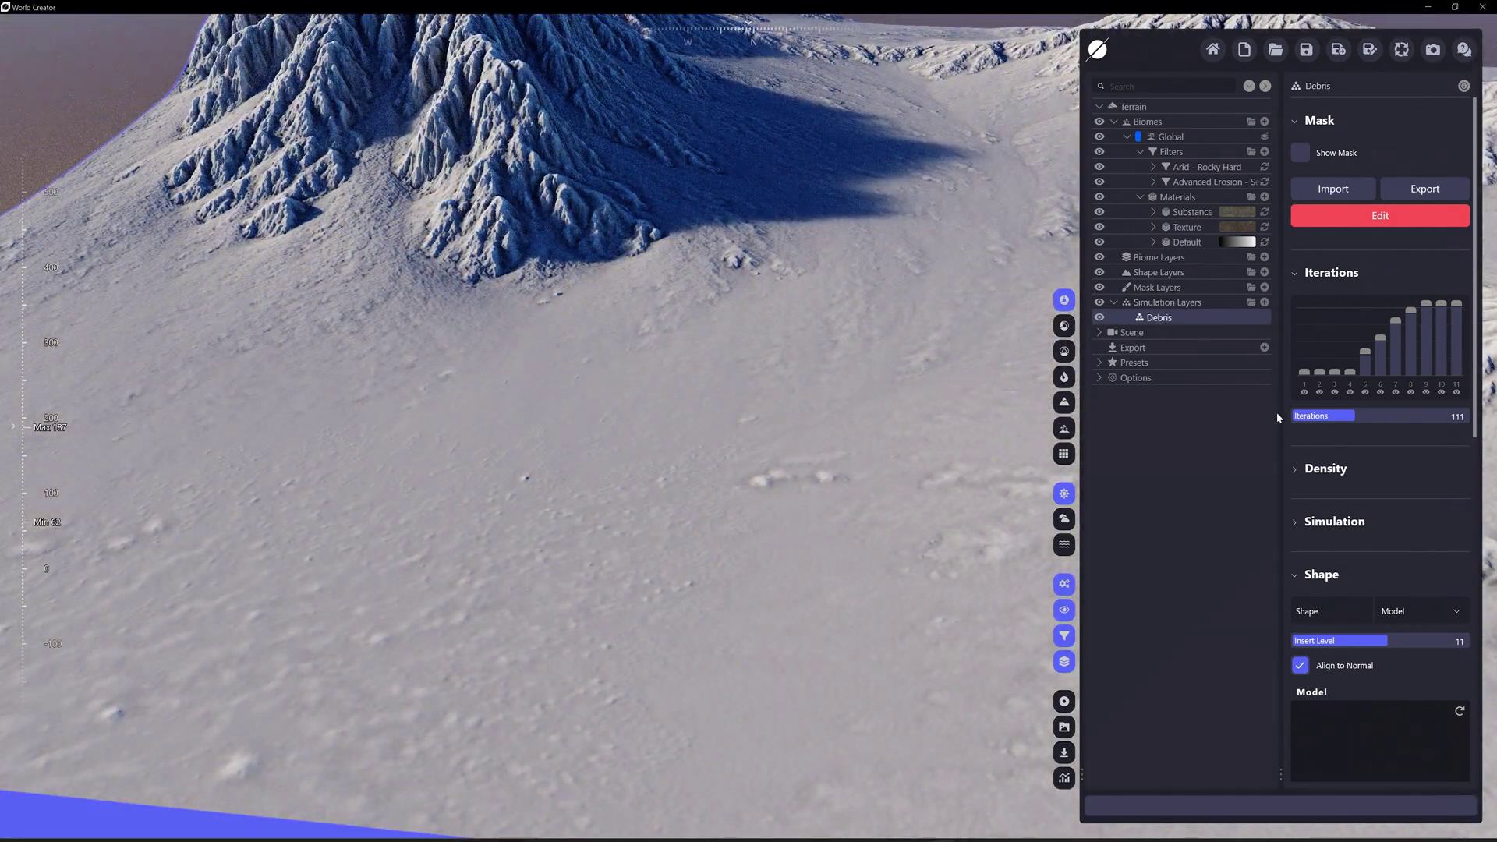
scroll(1363, 563, down, 3)
click(1450, 448)
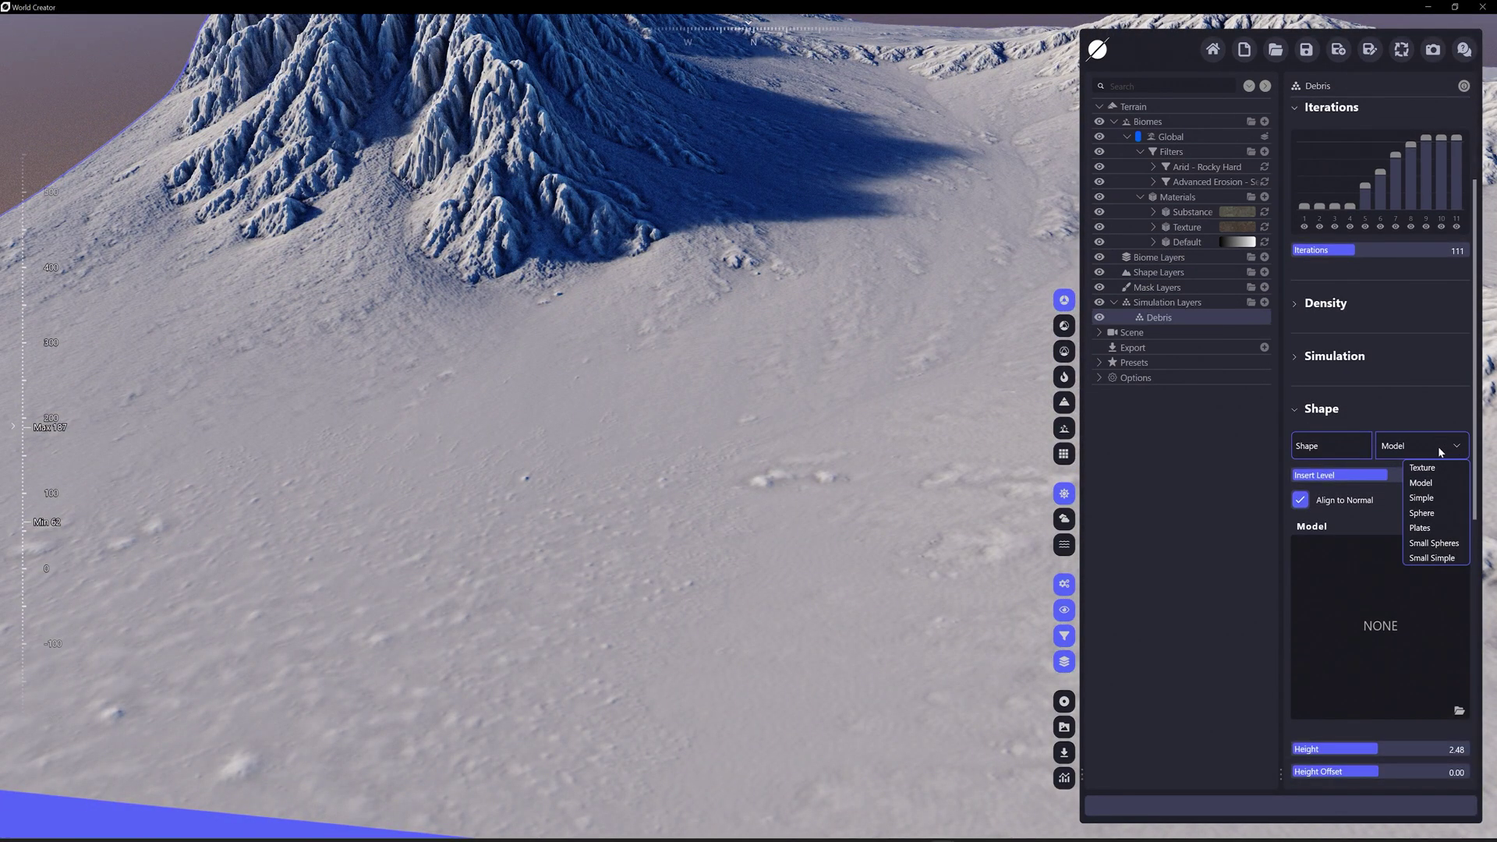
click(1423, 497)
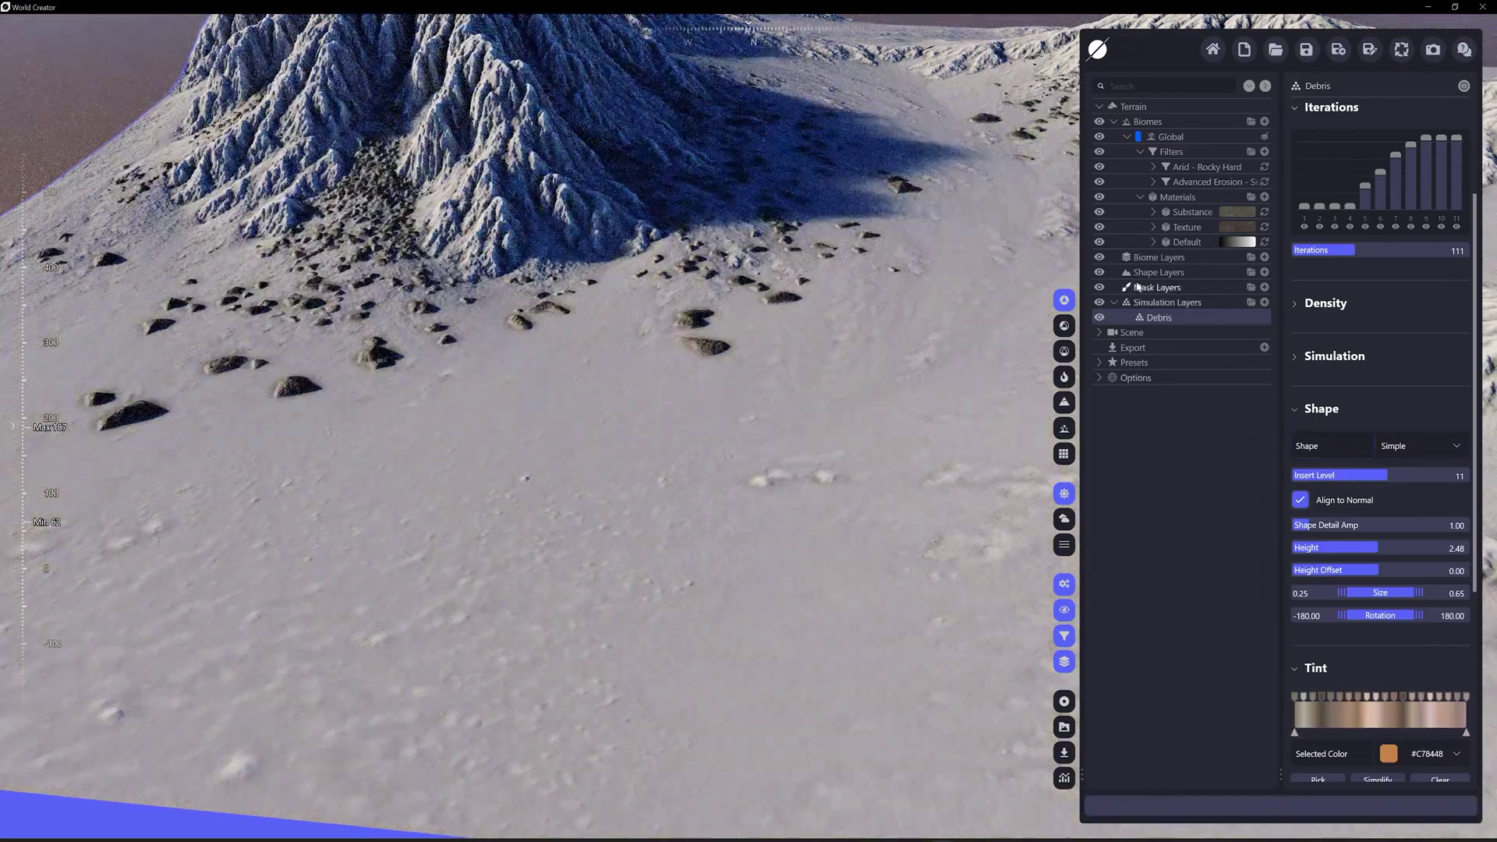
Hide the Texture material layer and orbit around the large rock to check the debris.
click(1100, 228)
scroll(484, 378, down, 5)
scroll(671, 484, up, 8)
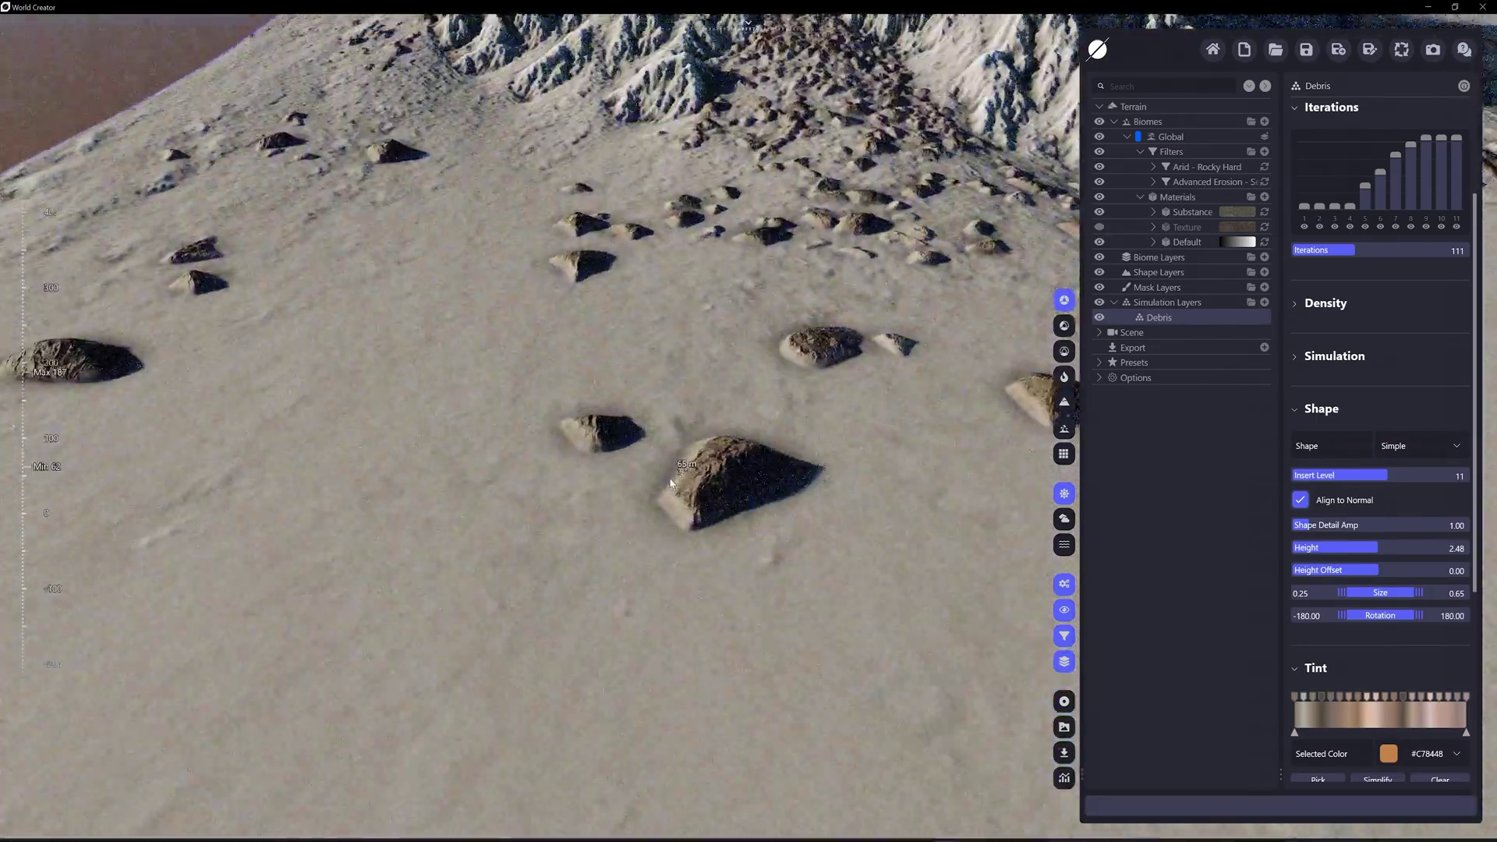
scroll(671, 484, up, 4)
scroll(632, 502, up, 4)
right_drag(632, 502, 798, 394)
Give the coastal cliff Substance material a 1024 output size and Roughness 0.09.
click(1187, 212)
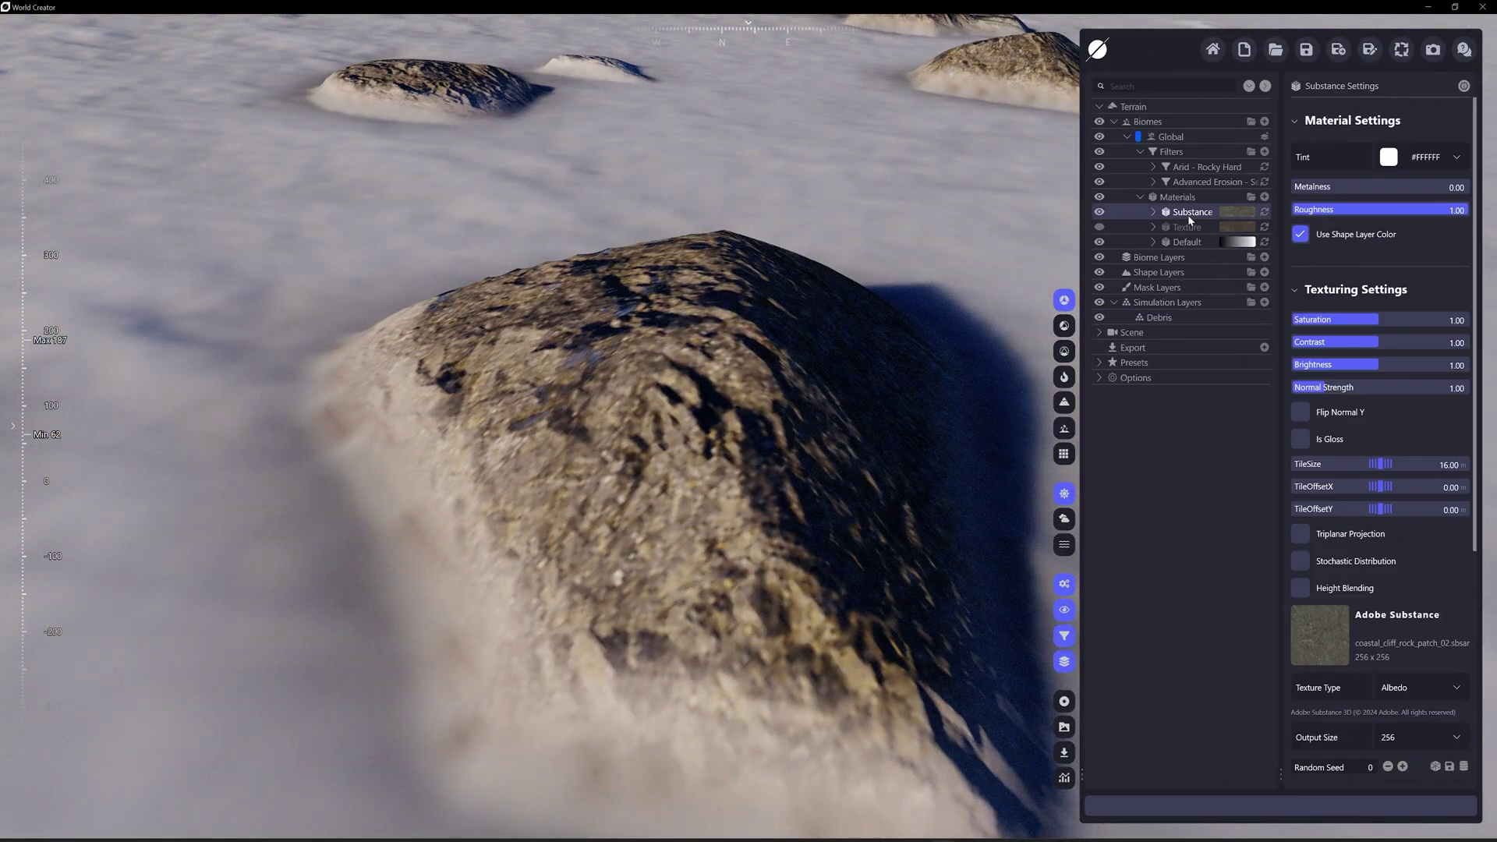
scroll(1404, 609, down, 5)
scroll(1421, 557, down, 1)
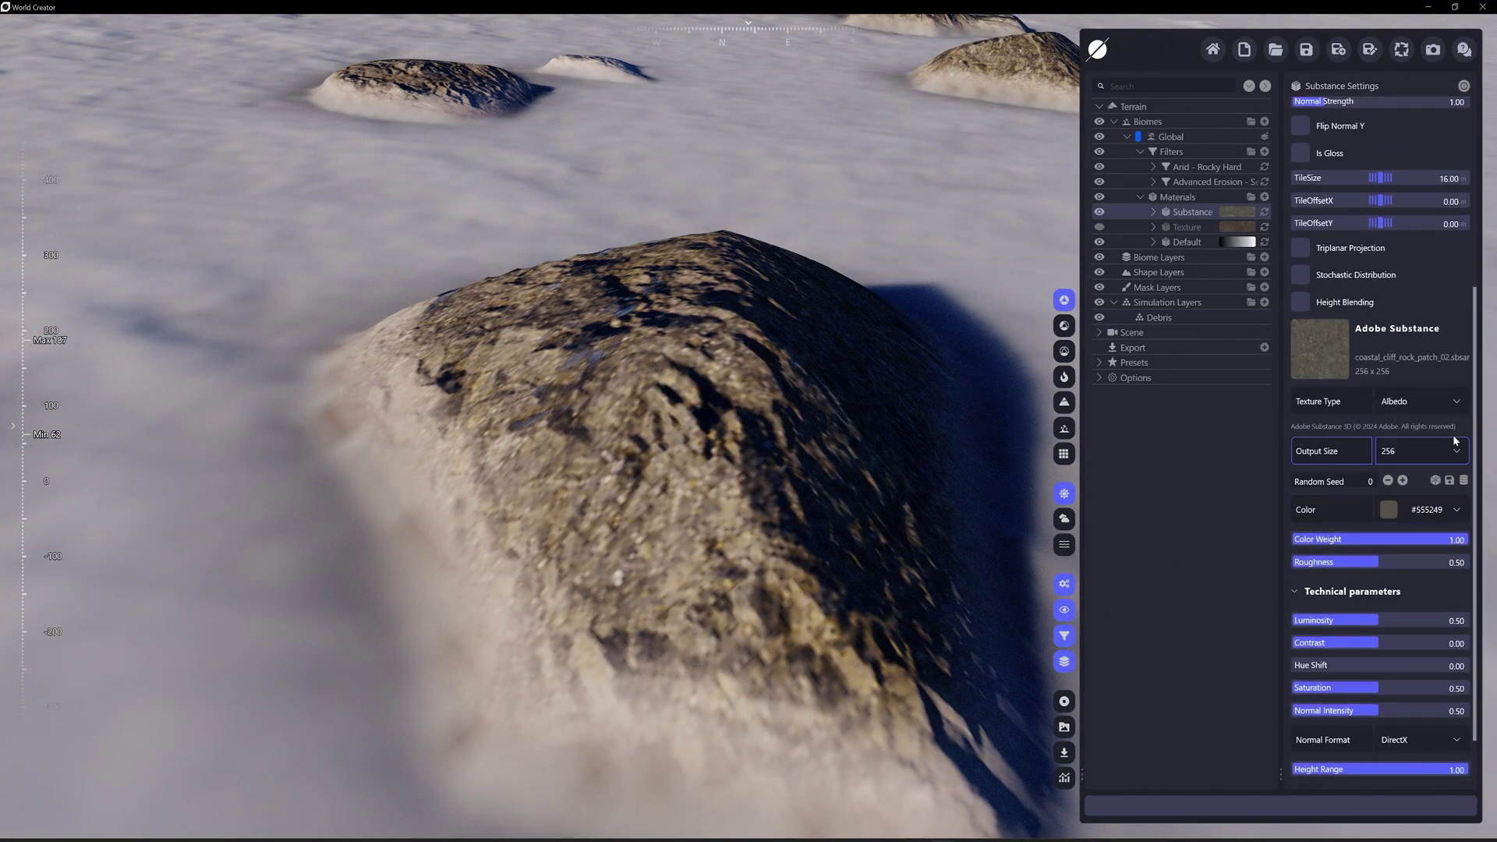
click(1427, 451)
click(1449, 623)
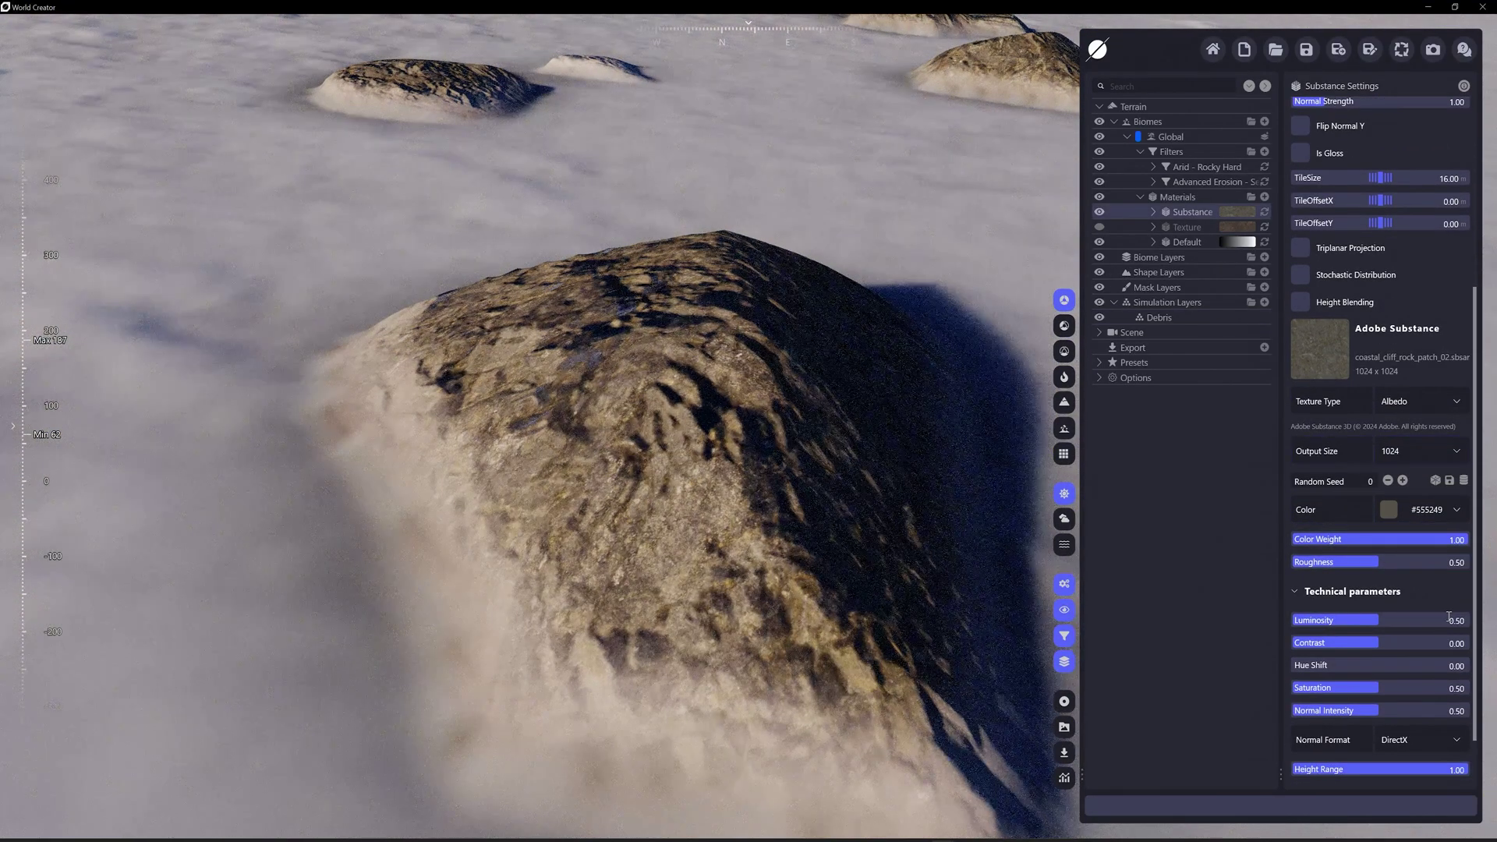
scroll(716, 495, up, 3)
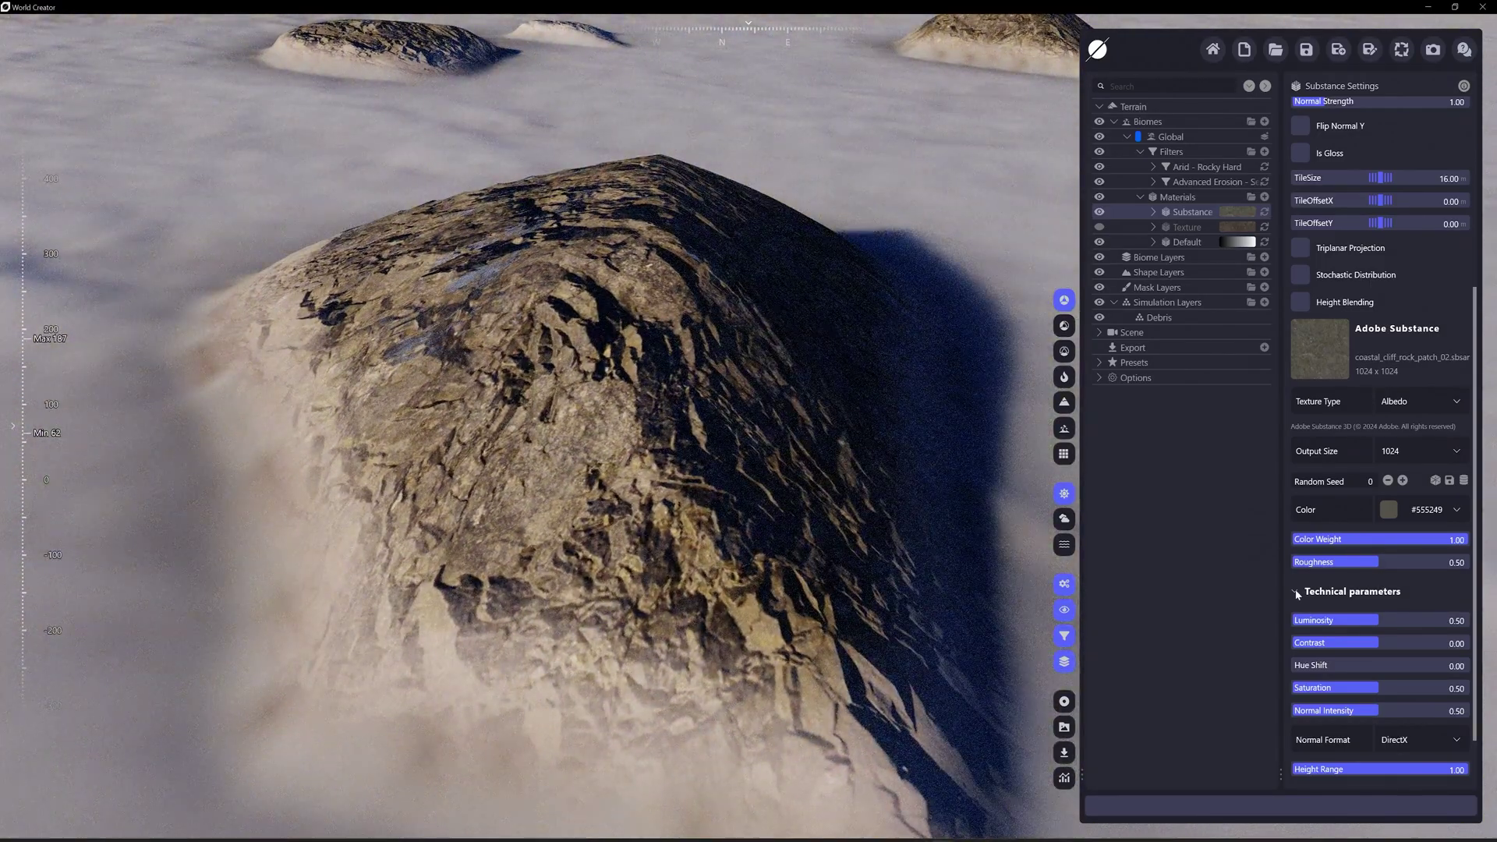
drag(1378, 562, 1309, 561)
scroll(1383, 569, down, 1)
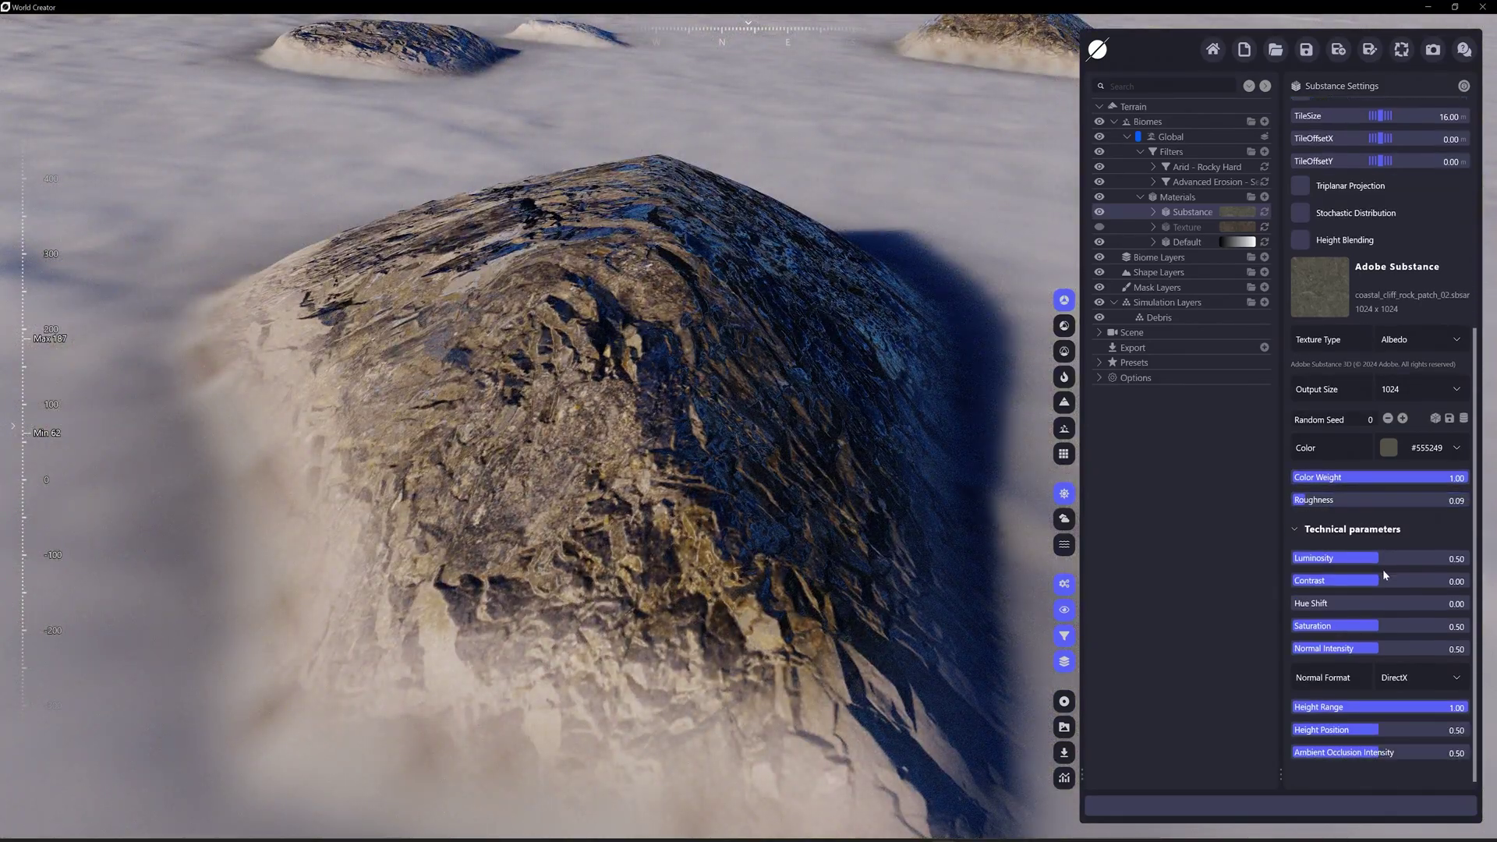
scroll(1402, 517, up, 4)
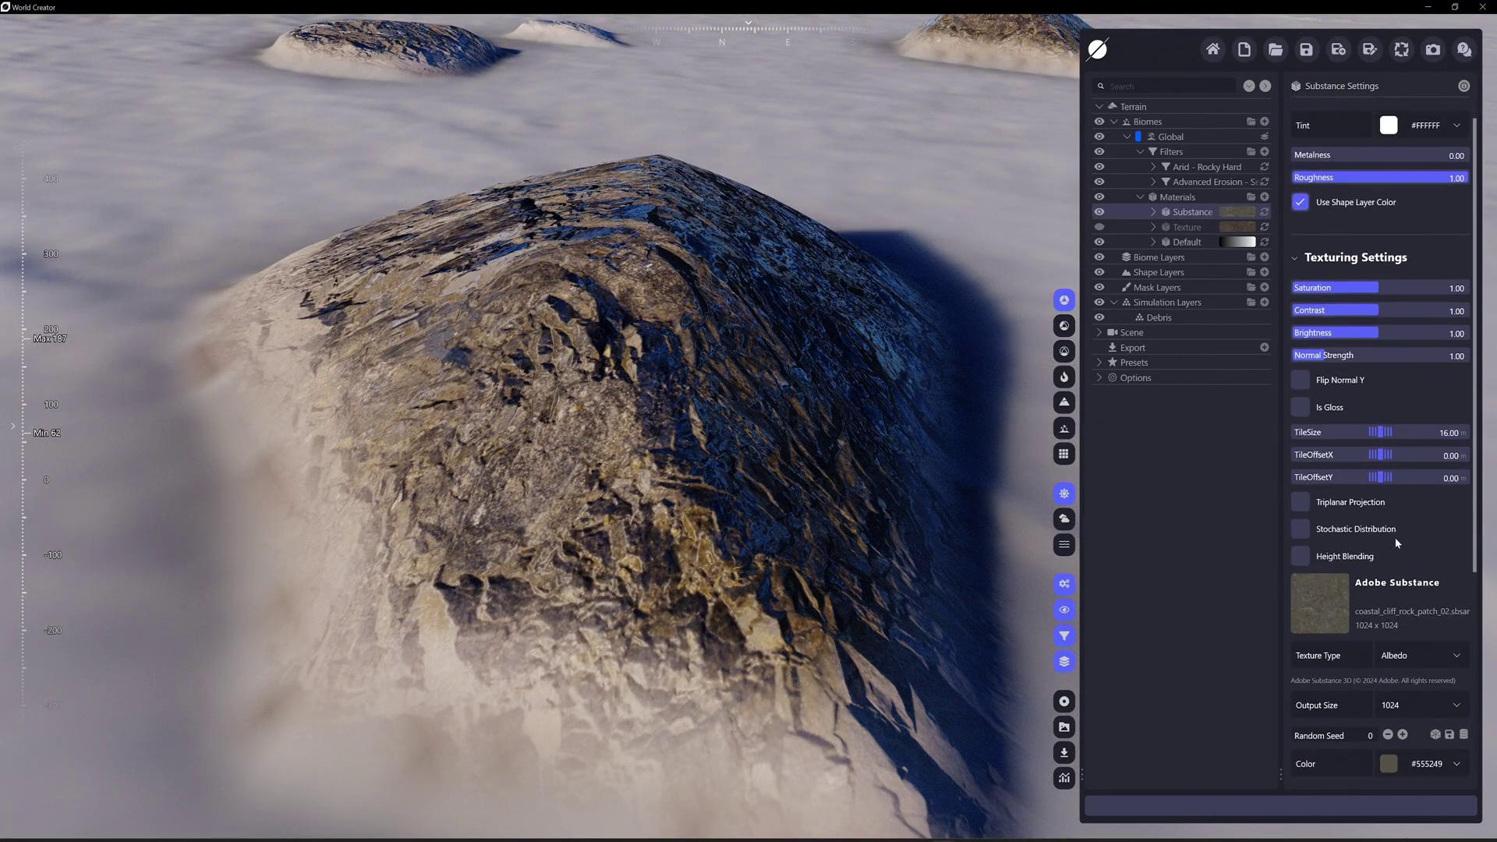
scroll(1396, 537, down, 1)
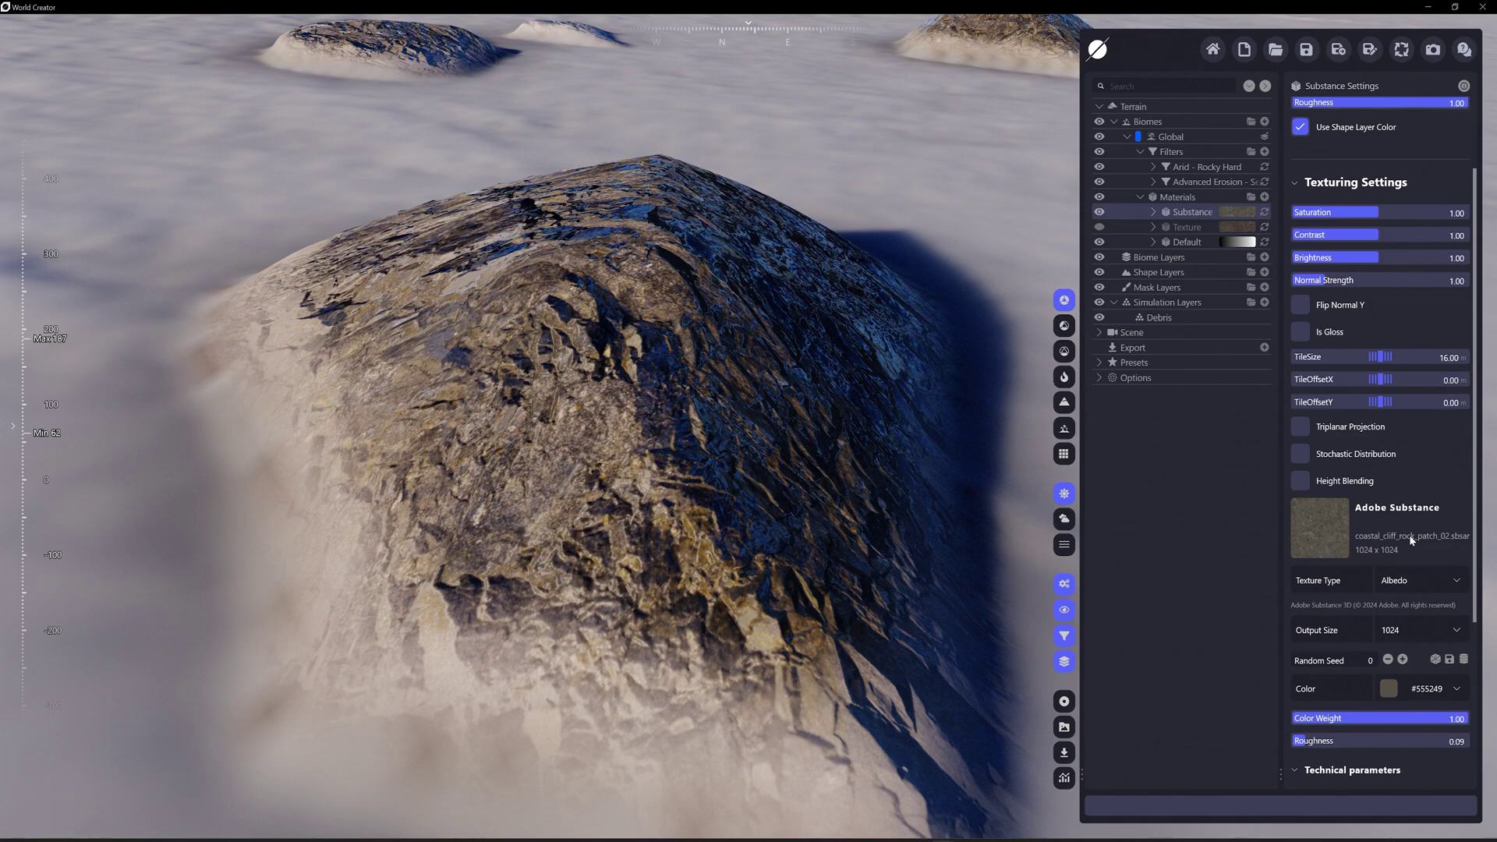
scroll(1414, 539, down, 4)
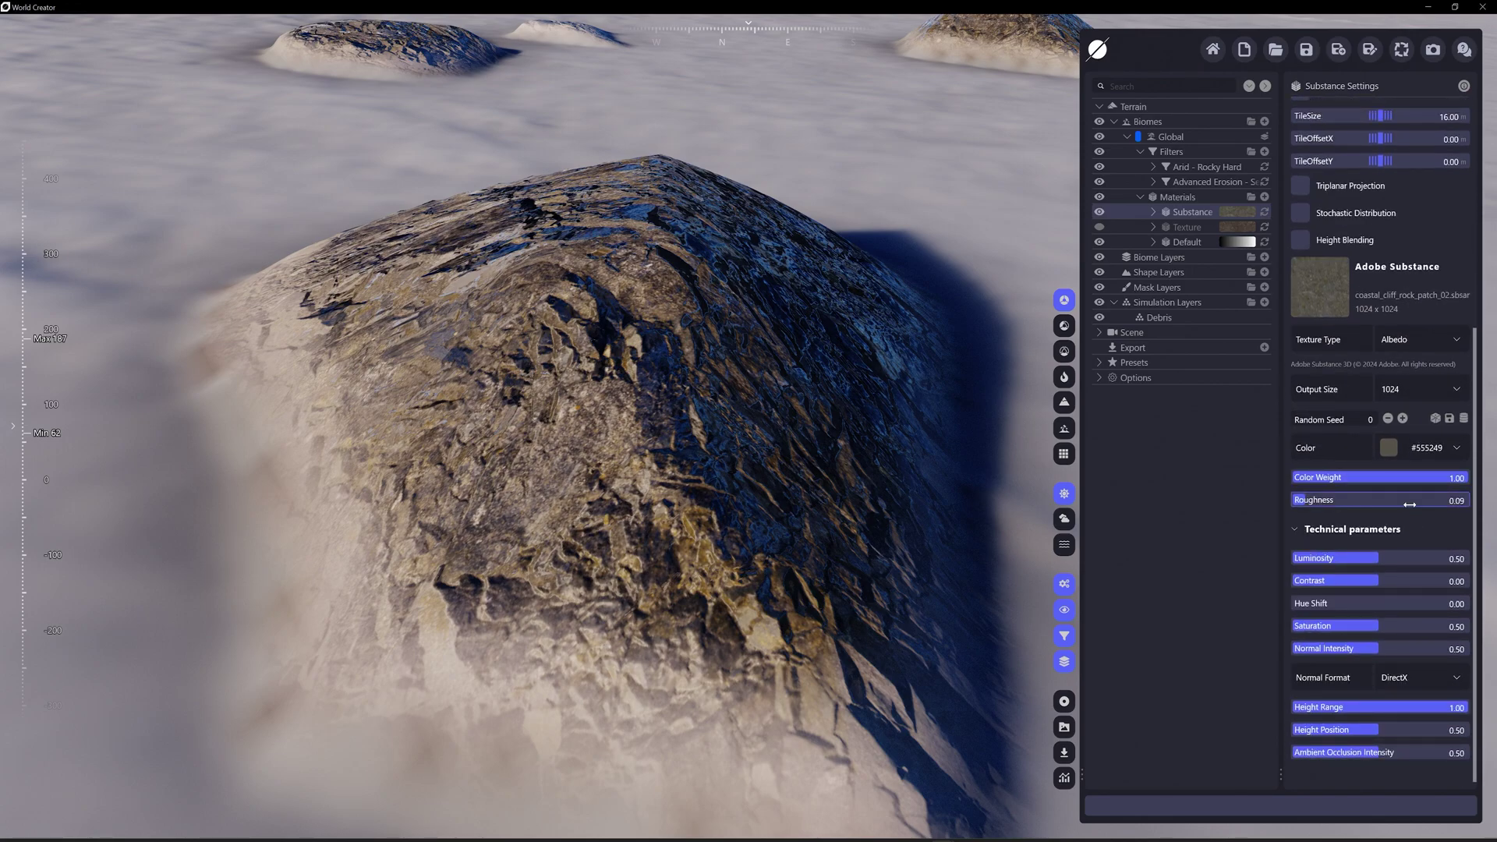